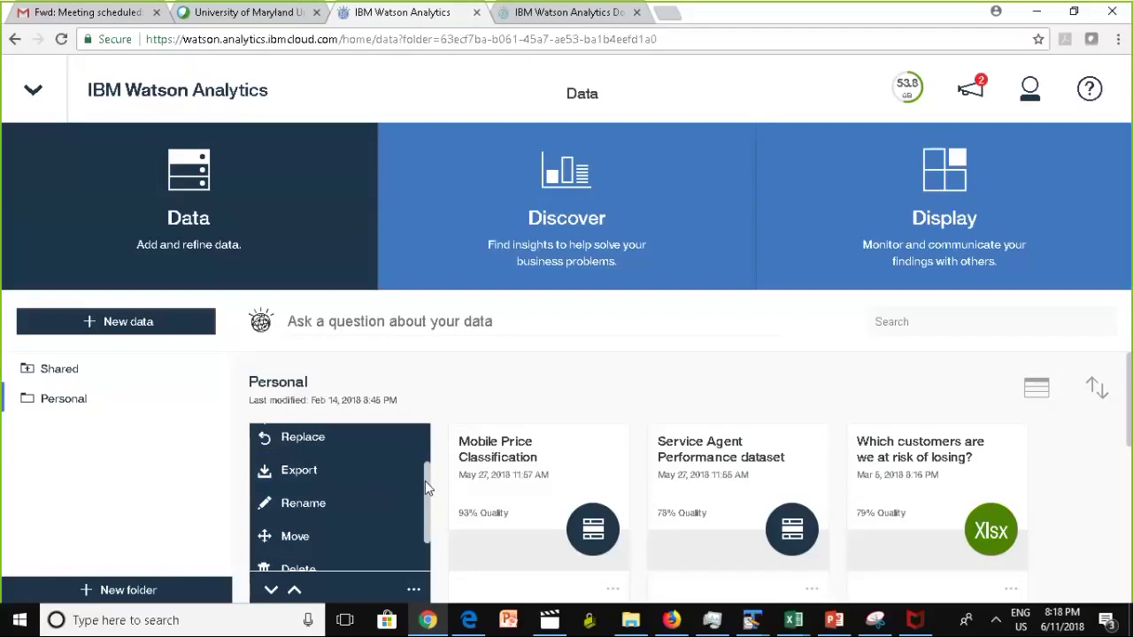
# Step: Review the available actions for the Risk Students dataset and examine its asset information
pyautogui.scroll(-1, 426, 494)
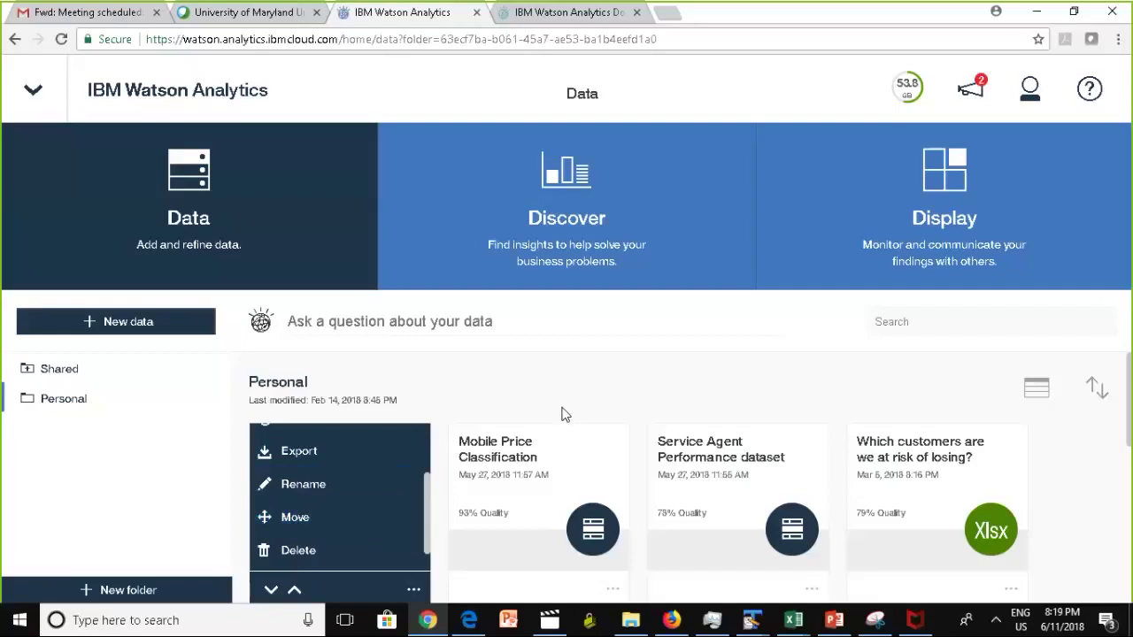
pyautogui.scroll(-1, 425, 518)
pyautogui.scroll(1, 425, 518)
pyautogui.moveTo(425, 533); pyautogui.dragTo(596, 488)
pyautogui.scroll(-1, 433, 527)
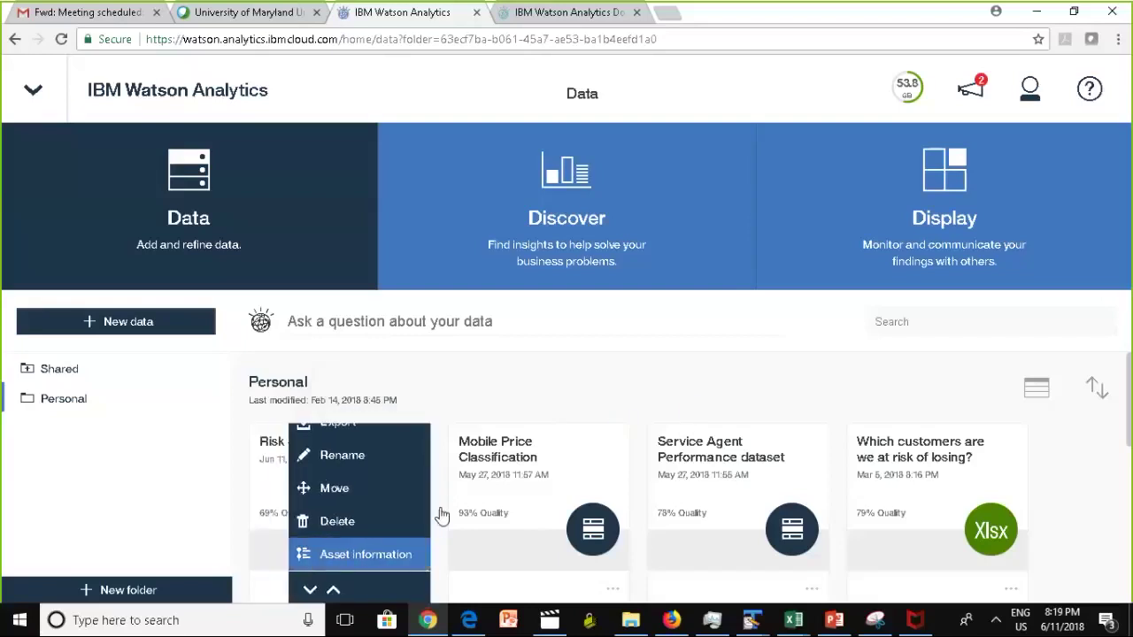
pyautogui.click(304, 556)
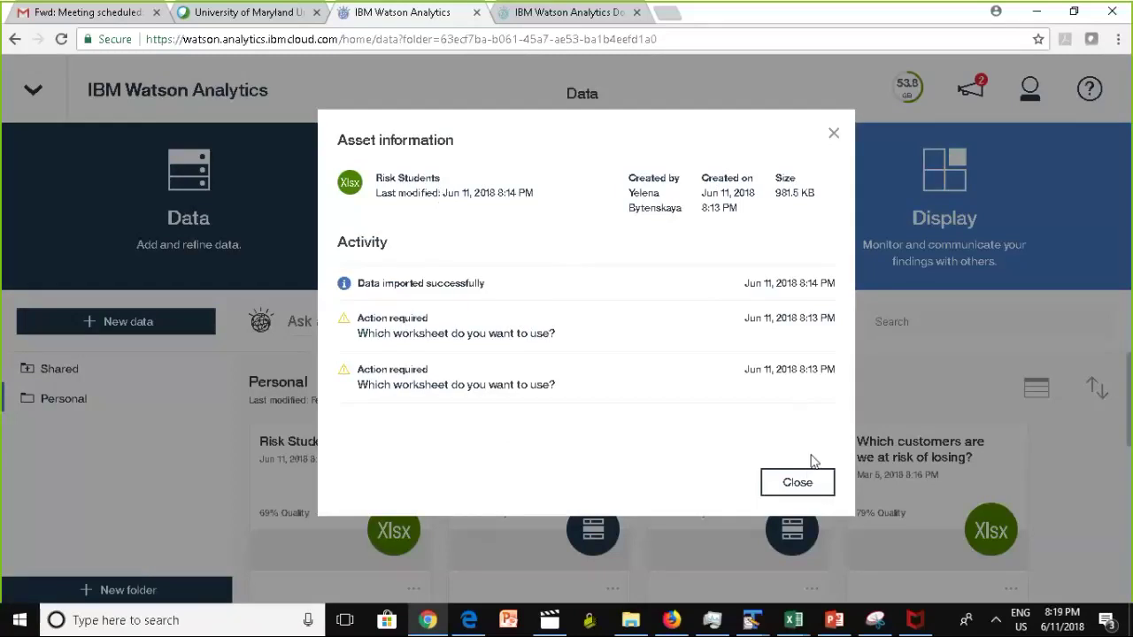
pyautogui.click(797, 482)
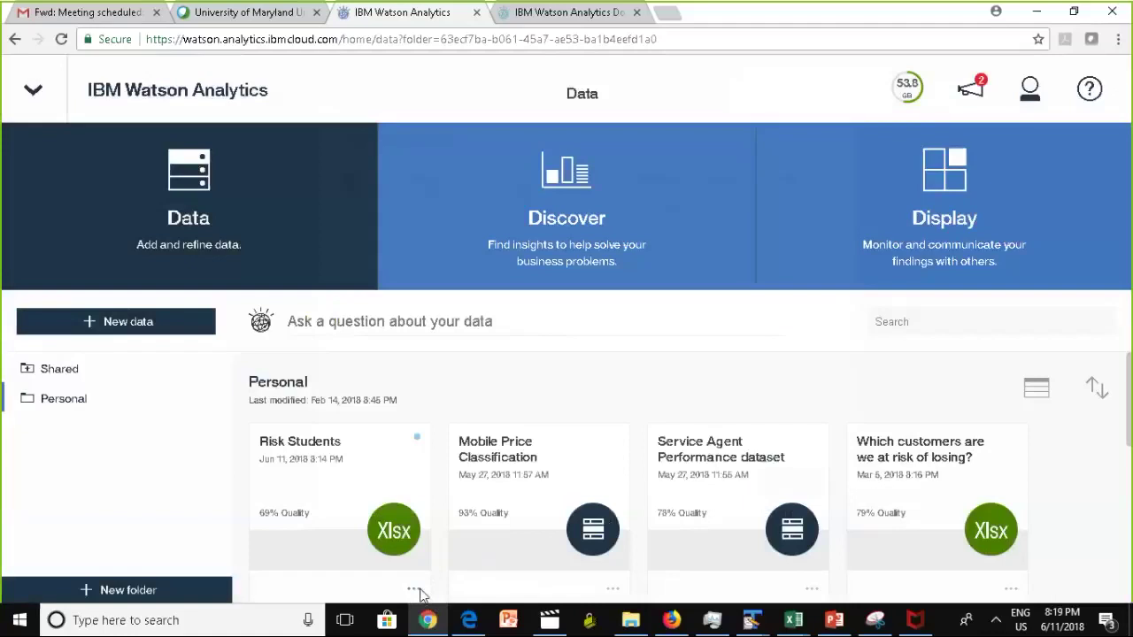
# Step: Open the Risk Students dataset for refining and check the Risk Students.xlsx workbook in Excel while it loads
pyautogui.click(414, 591)
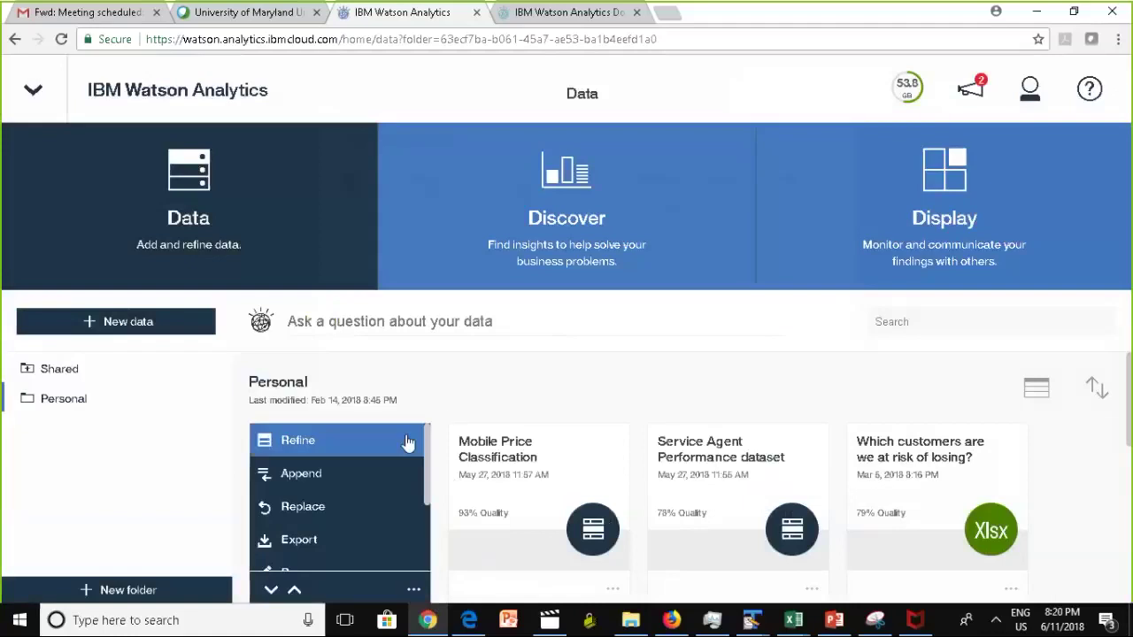
pyautogui.click(407, 441)
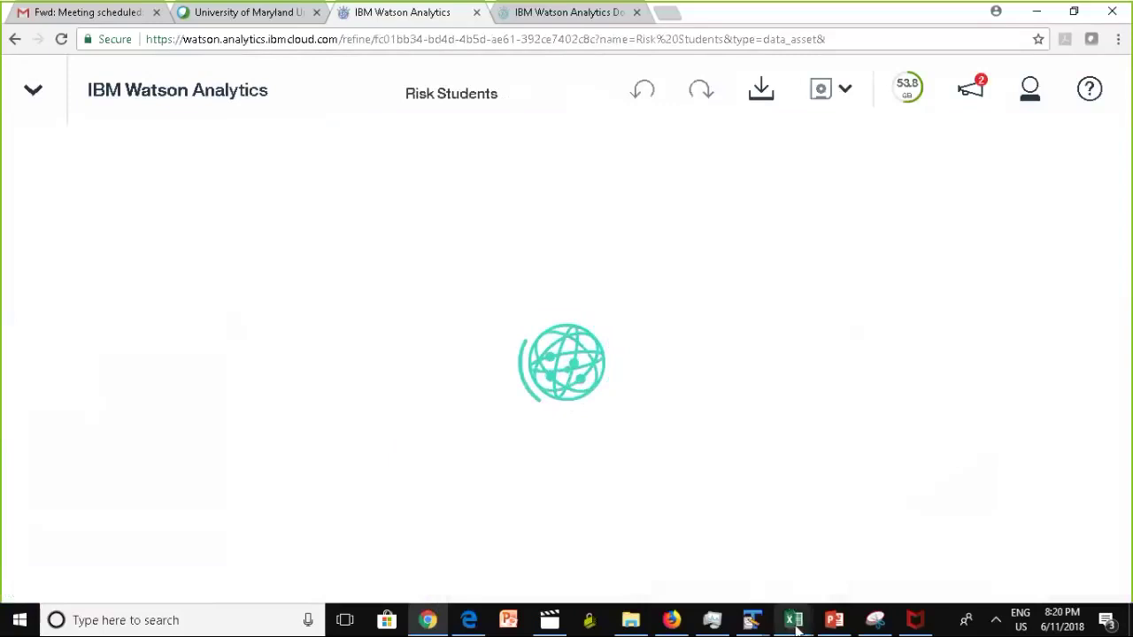
pyautogui.moveTo(794, 624)
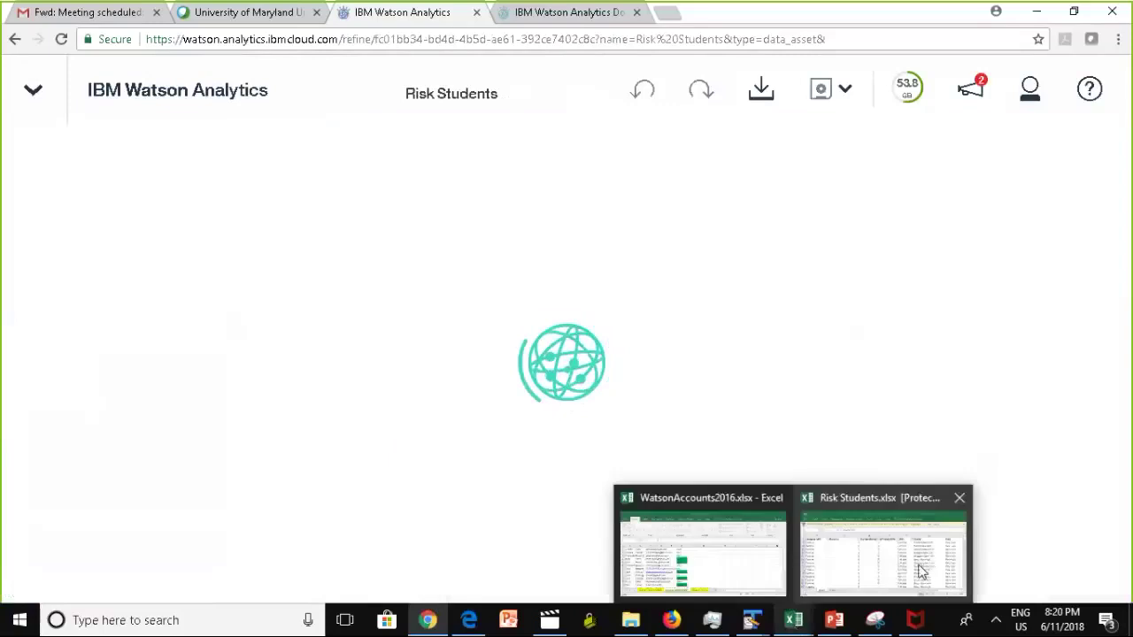
pyautogui.click(921, 572)
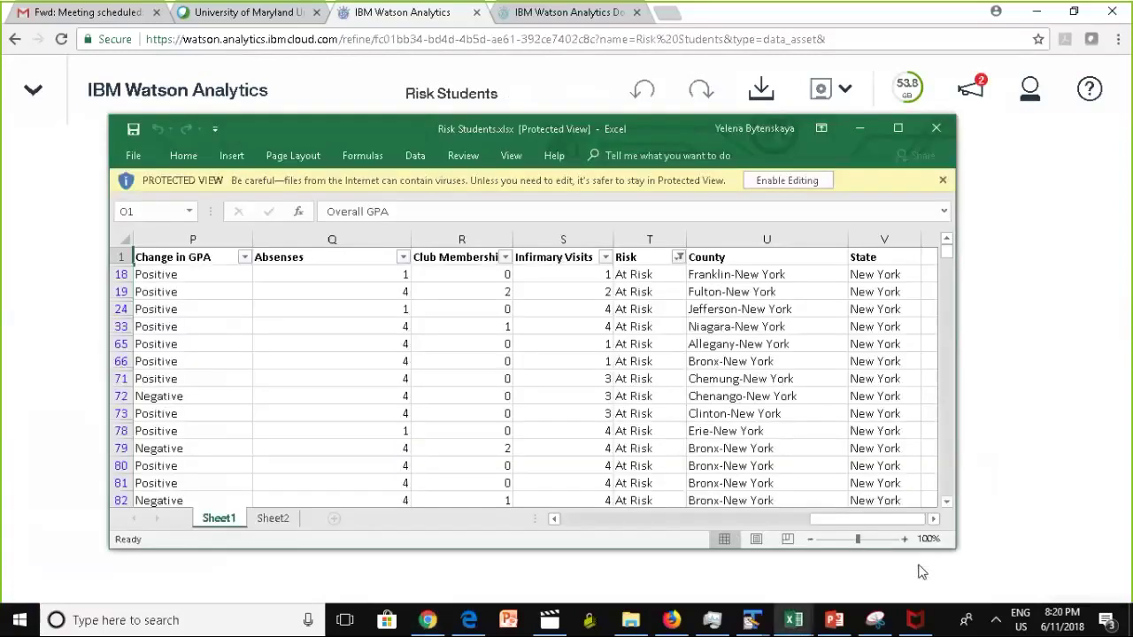
pyautogui.click(867, 131)
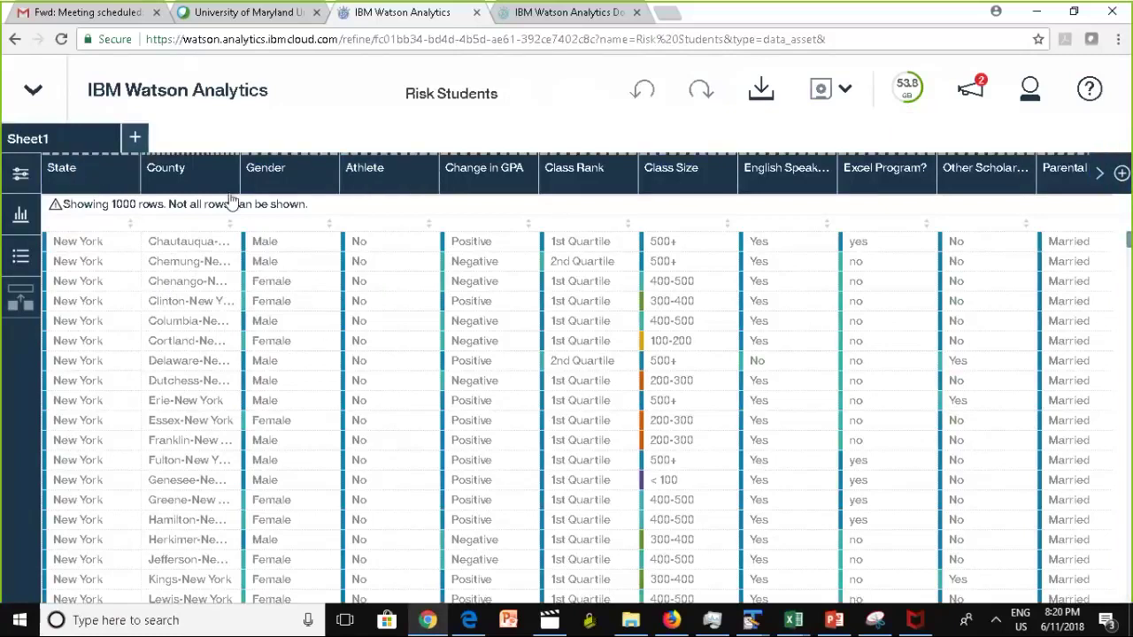
# Step: Display the list of dataset columns and review it from State through State - County Hierarchy
pyautogui.click(18, 171)
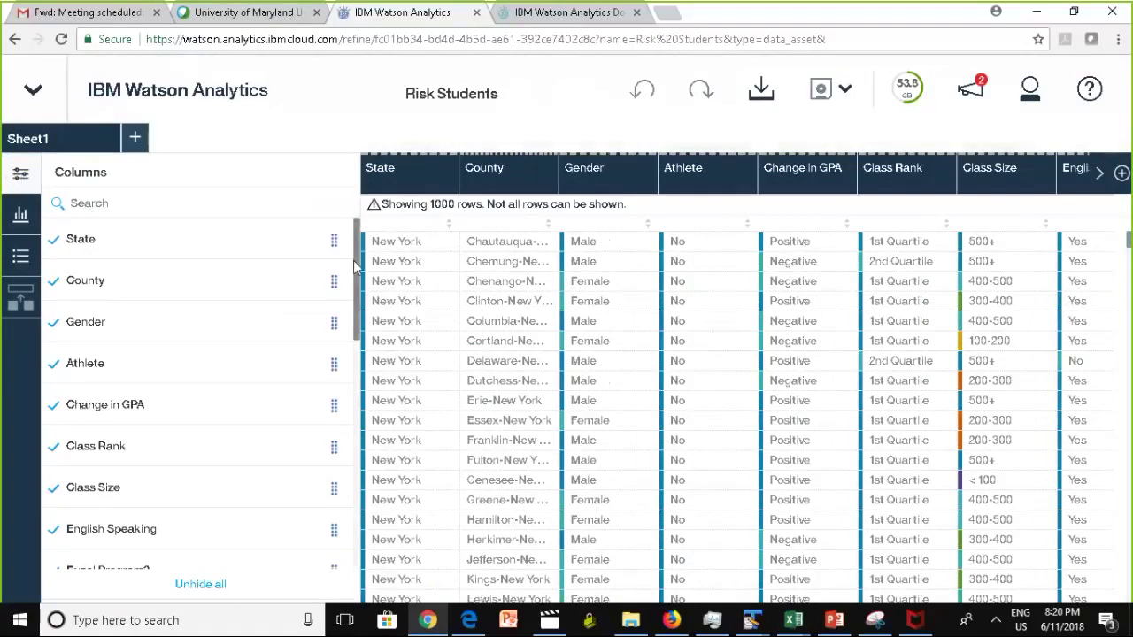
pyautogui.scroll(-1, 352, 312)
pyautogui.moveTo(352, 312); pyautogui.dragTo(345, 540)
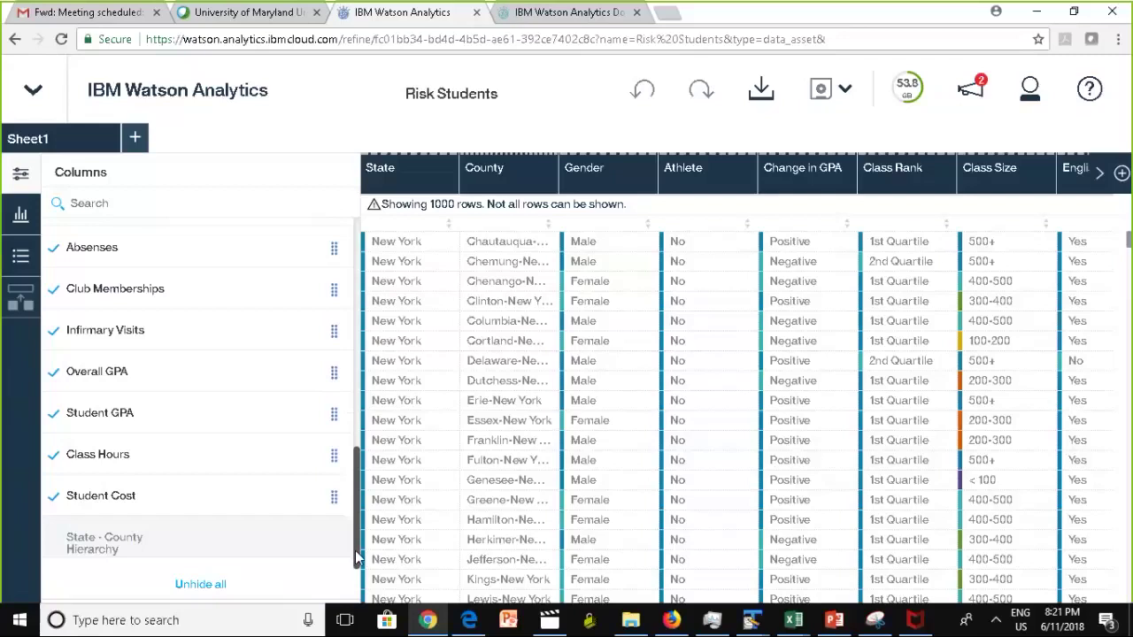
pyautogui.scroll(3, 357, 556)
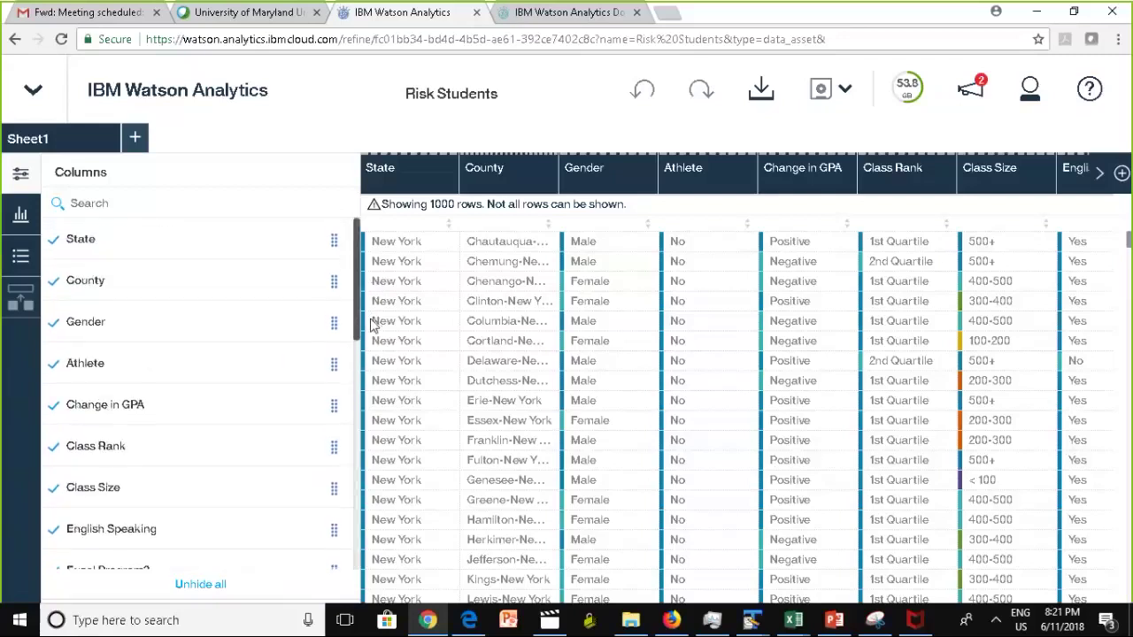
pyautogui.scroll(-10, 352, 538)
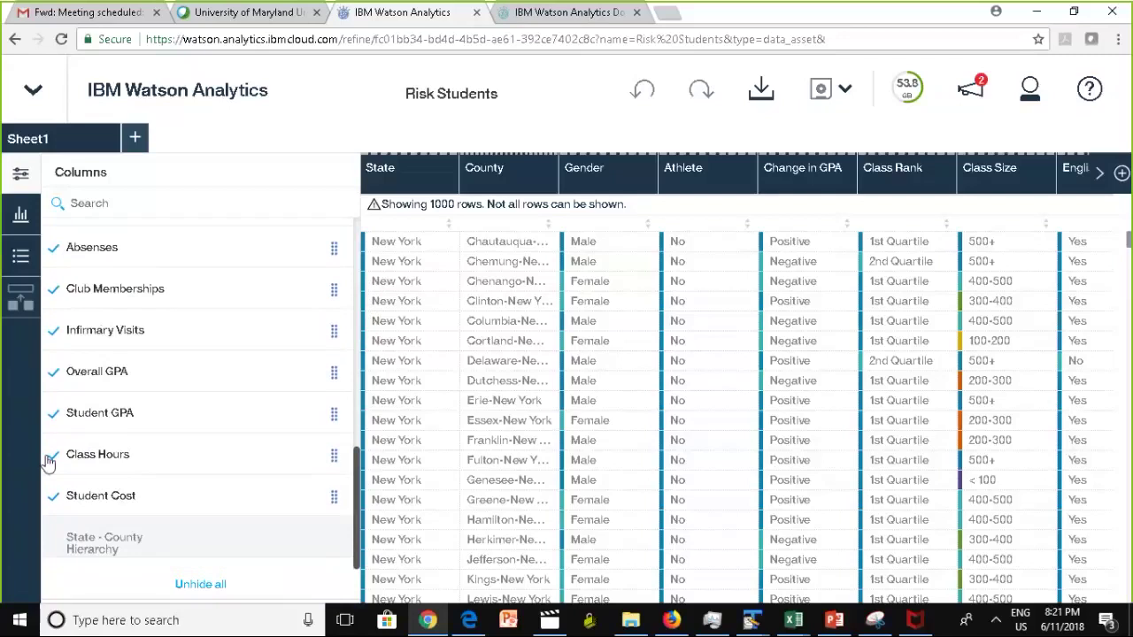
# Step: Hide the Student Cost column, undo the hiding, and close the column list
pyautogui.click(54, 499)
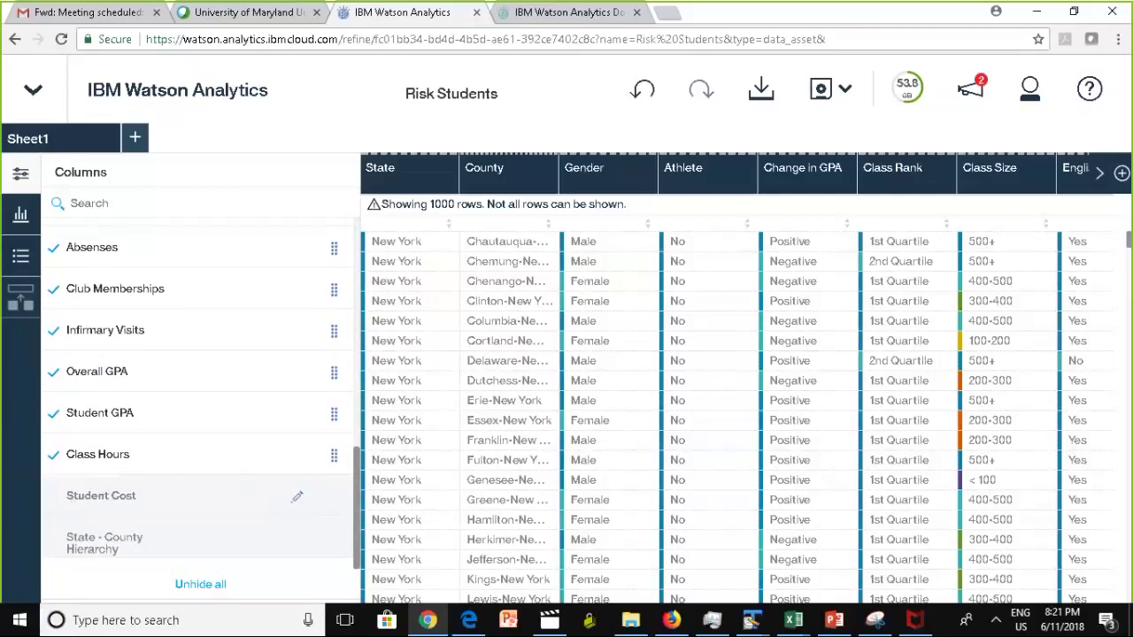
pyautogui.click(643, 94)
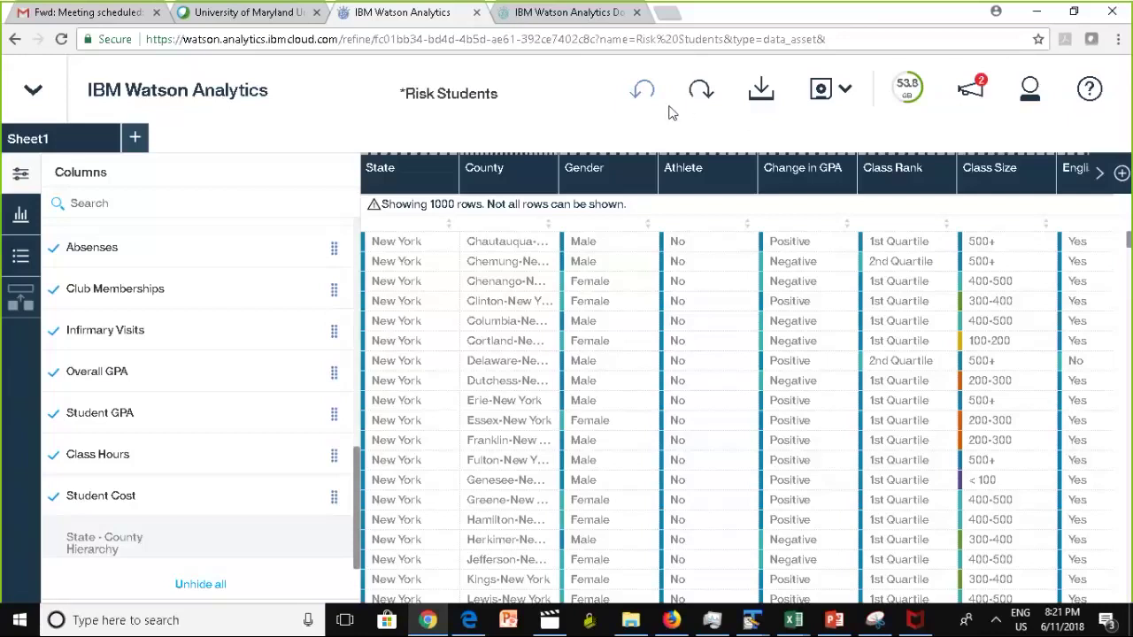
pyautogui.click(18, 177)
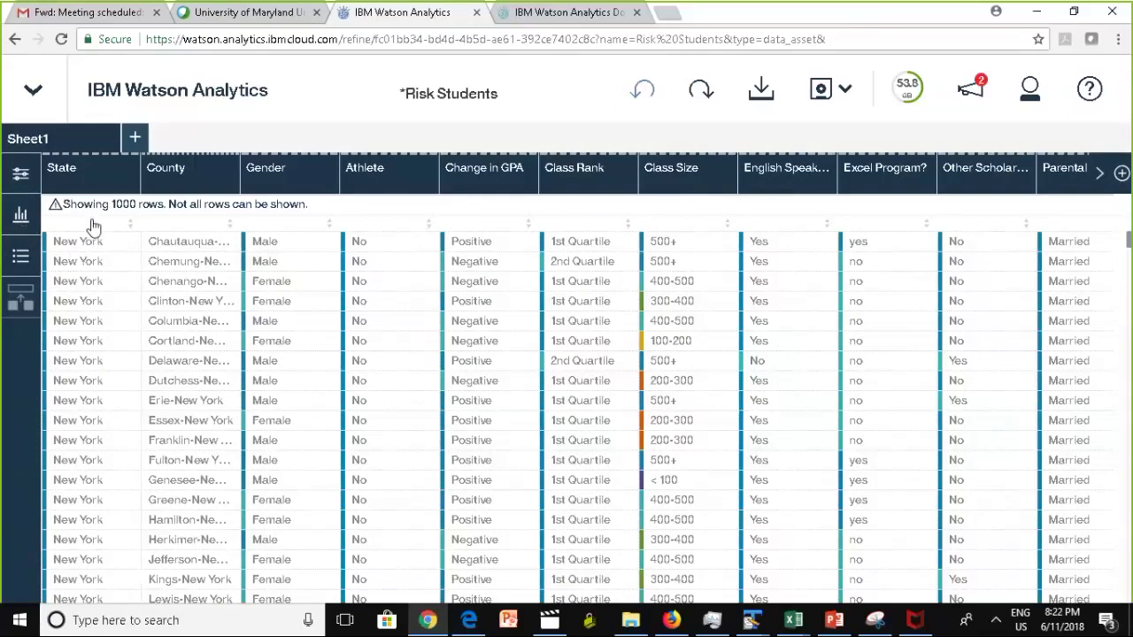
# Step: Show the data metrics for all columns and examine their quality scores, missing values and distribution charts
pyautogui.click(21, 216)
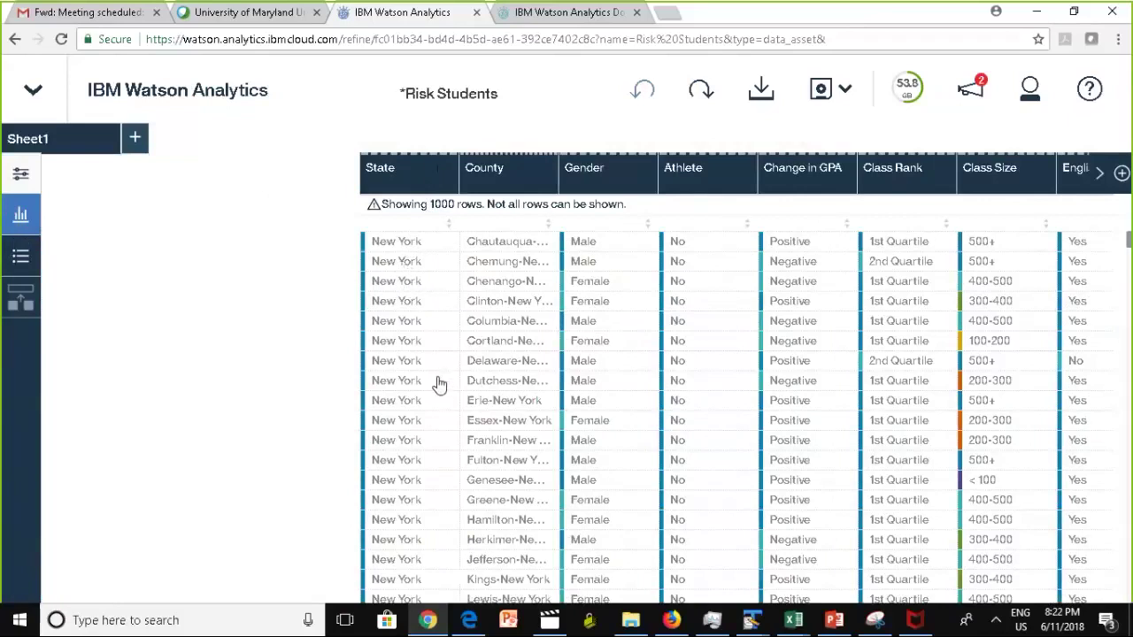
pyautogui.click(518, 191)
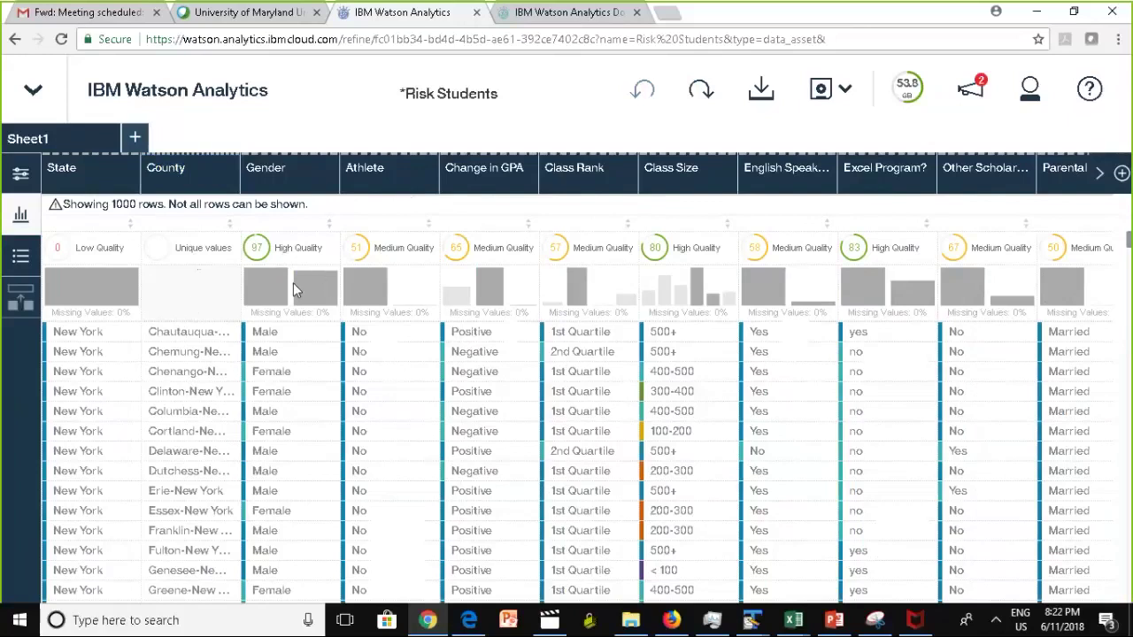
pyautogui.moveTo(310, 281)
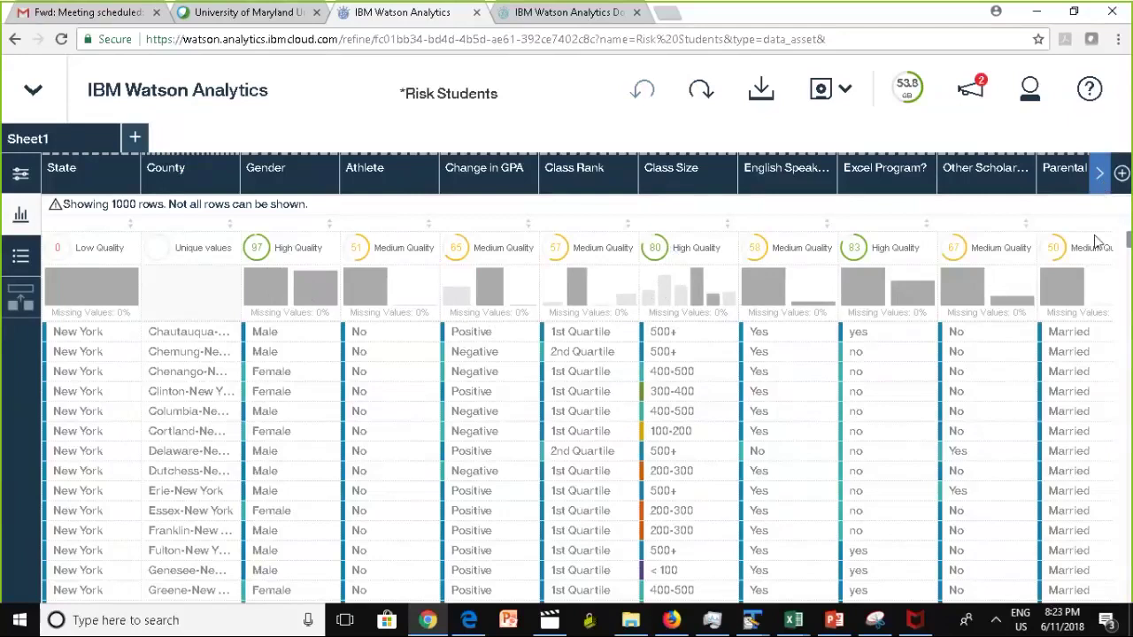
pyautogui.hscroll(1, 1093, 193)
pyautogui.click(1094, 186)
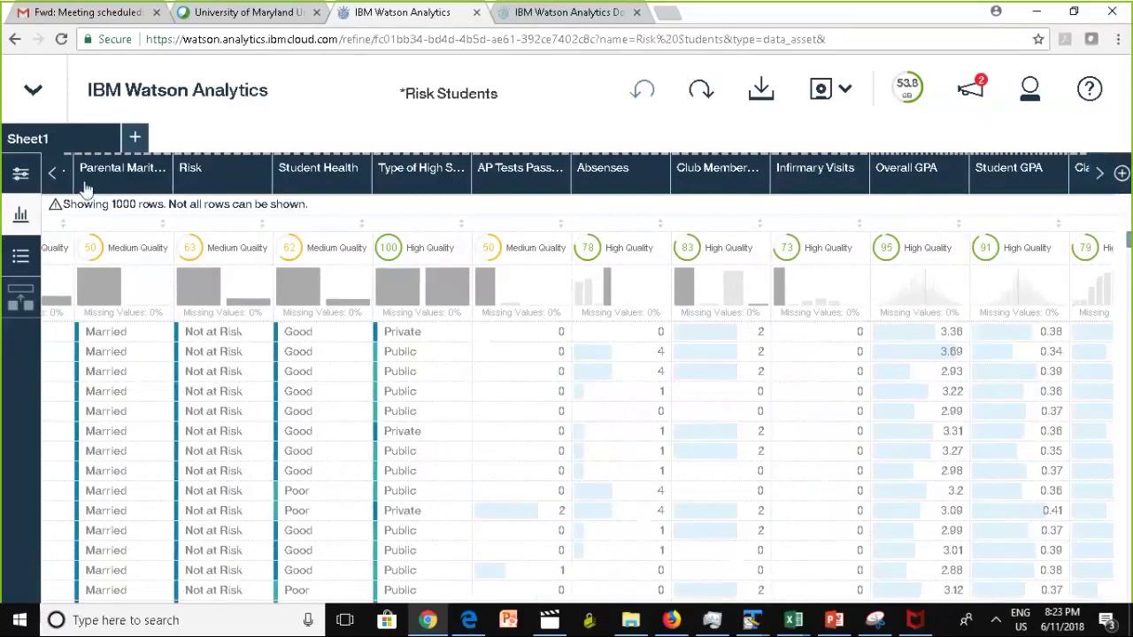
pyautogui.click(56, 176)
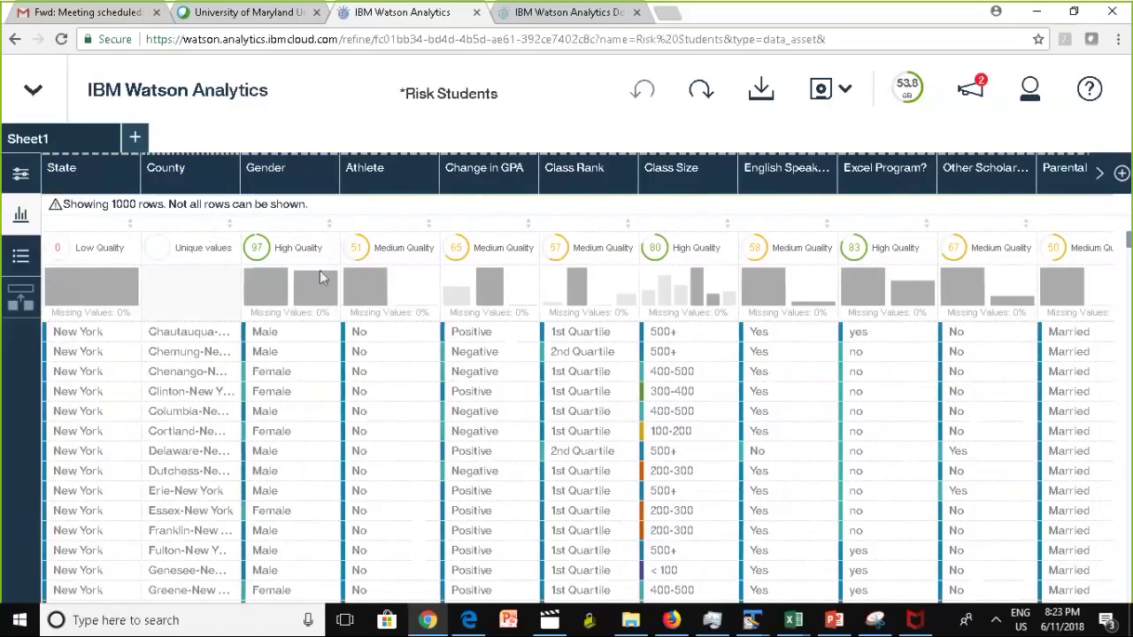
# Step: Switch to the PowerPoint walkthrough, view the slide on changing variable properties, and return to Watson Analytics in Chrome
pyautogui.click(835, 621)
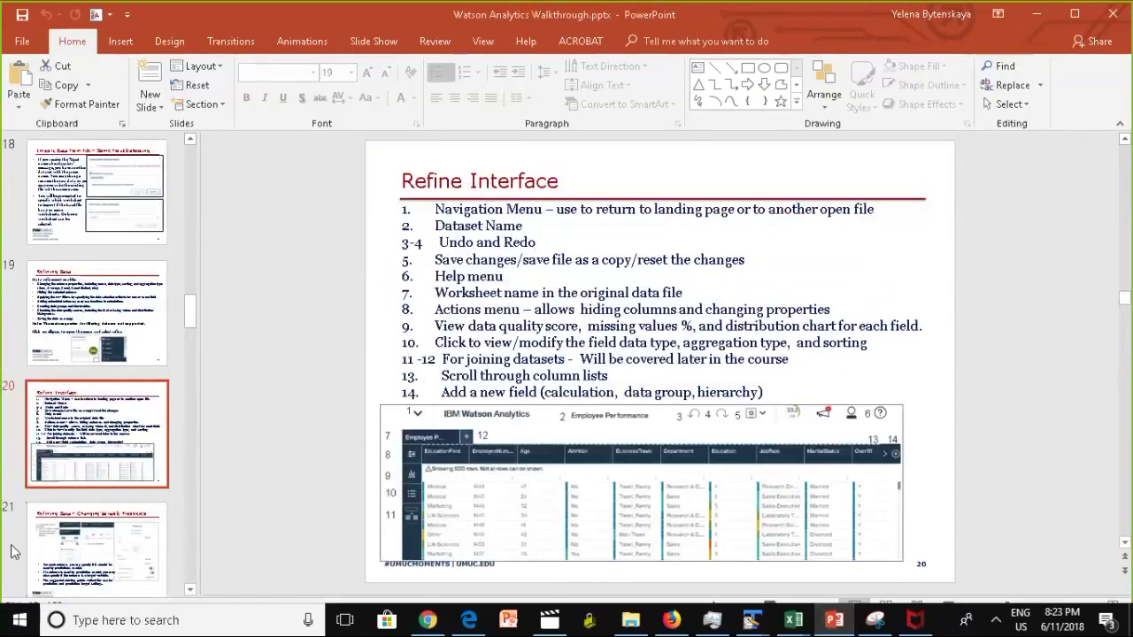
pyautogui.click(123, 525)
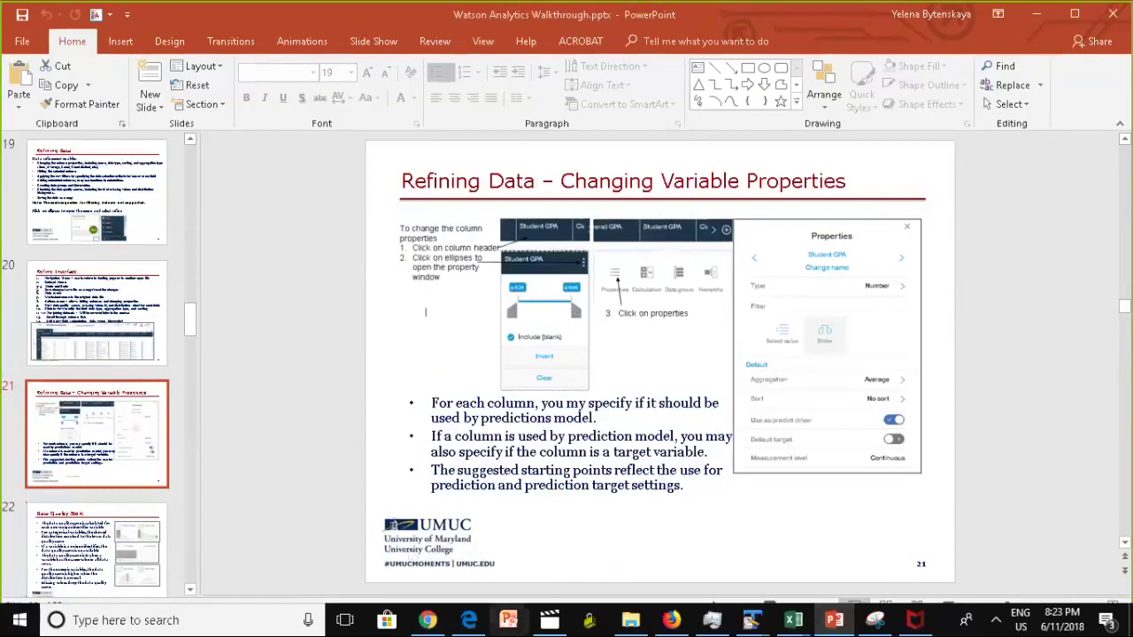
pyautogui.click(440, 621)
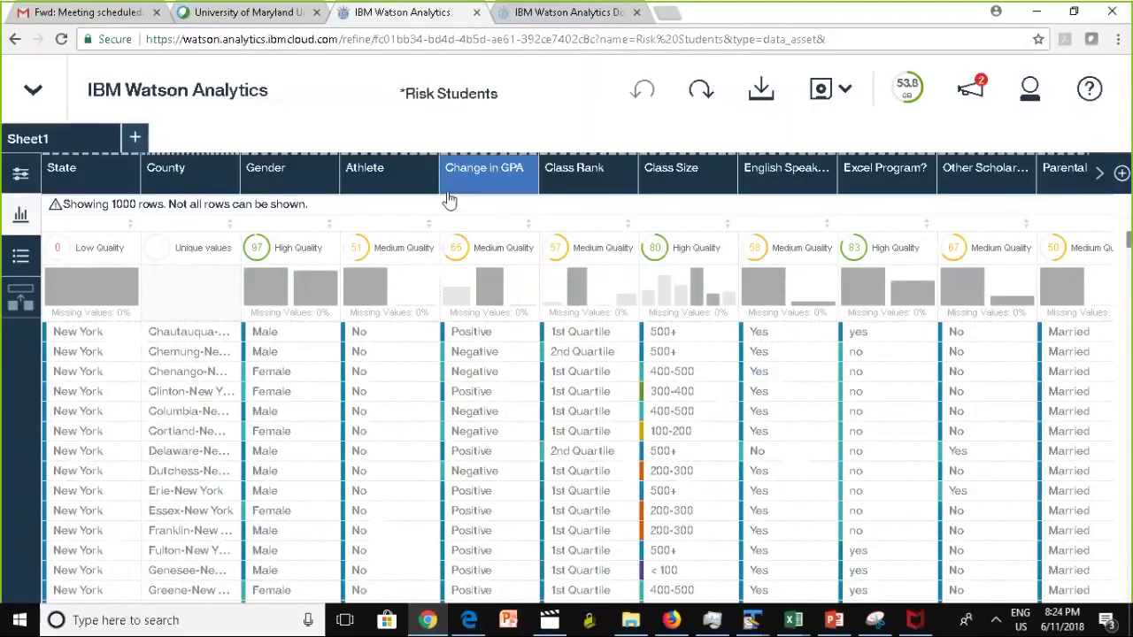
# Step: Examine the properties of the Change in GPA column, including type, aggregation, sort and predict settings, and close them
pyautogui.click(506, 179)
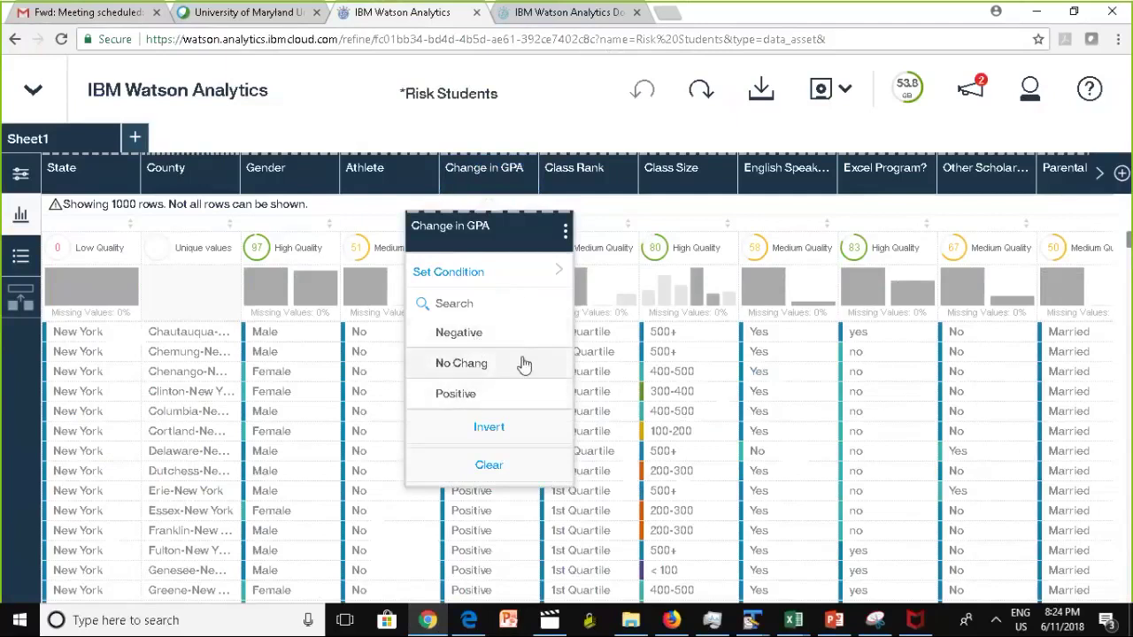
pyautogui.click(564, 235)
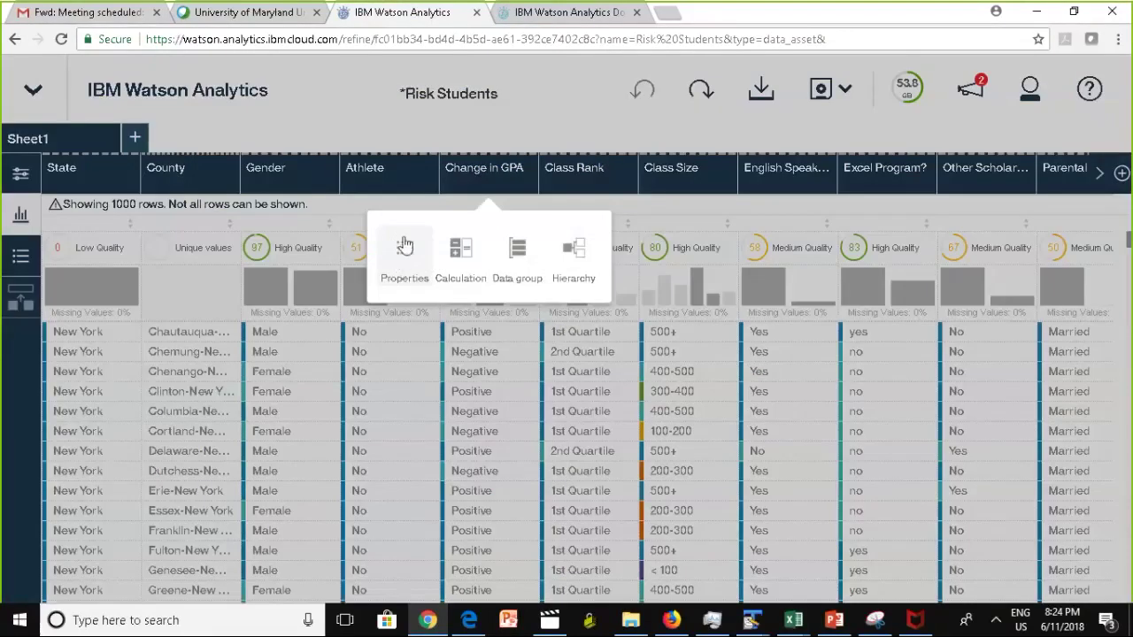
pyautogui.click(405, 248)
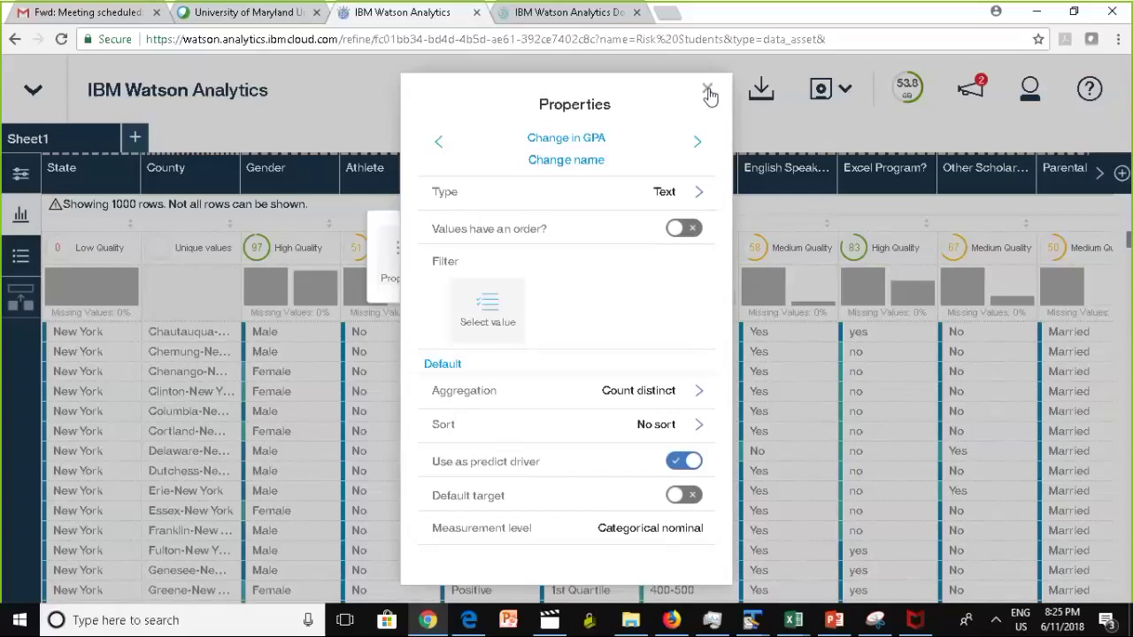
pyautogui.moveTo(921, 624)
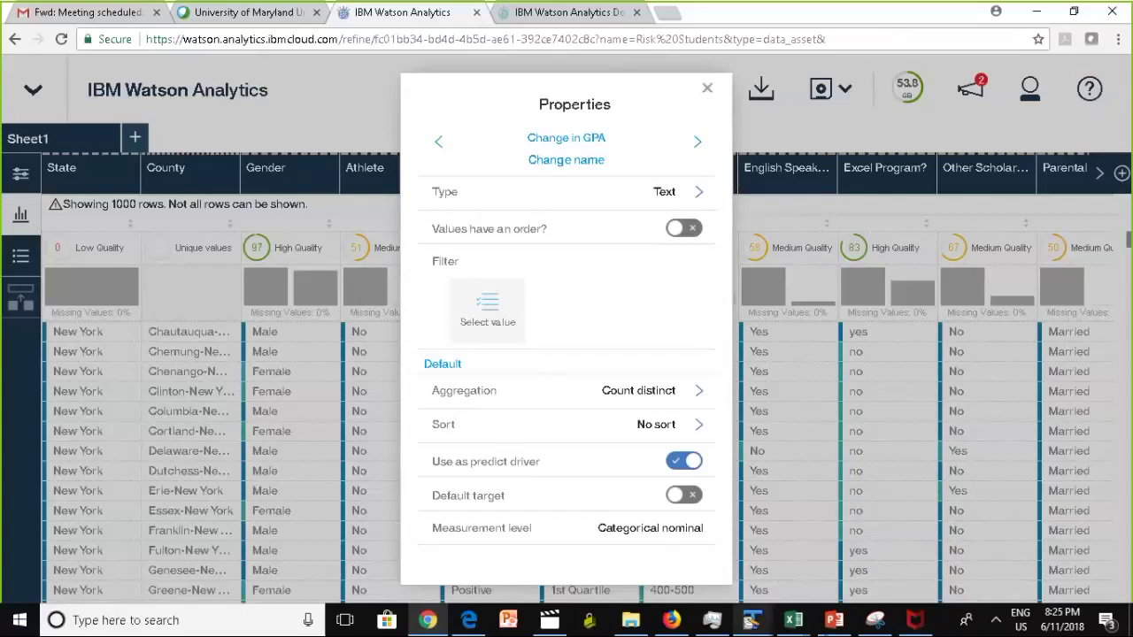
pyautogui.press('Escape')
pyautogui.rightClick(690, 85)
pyautogui.press('Escape')
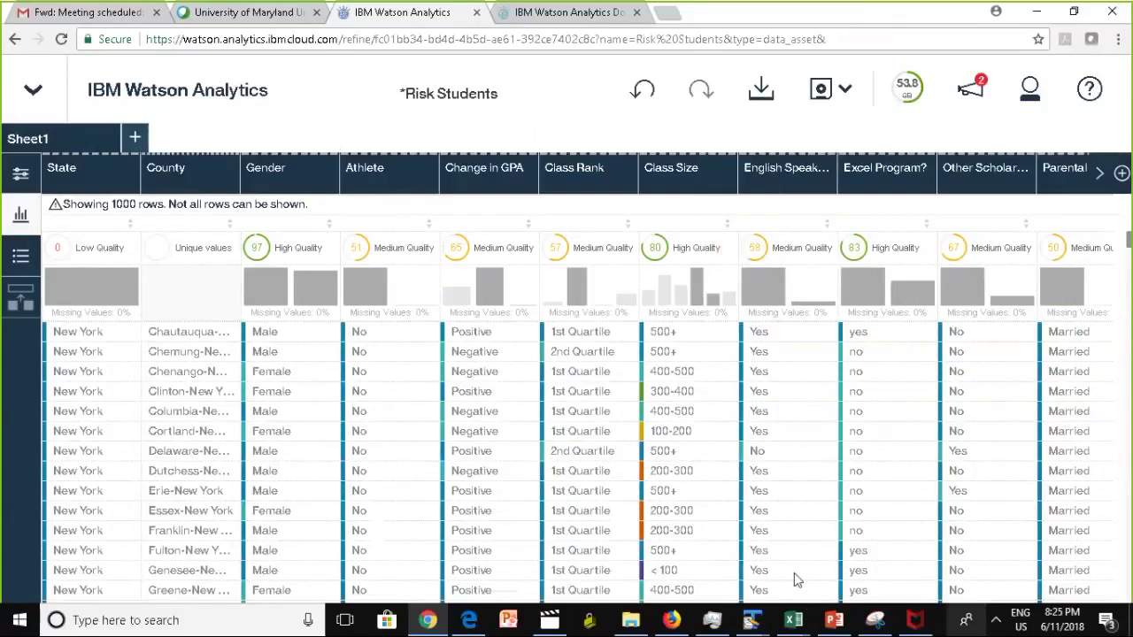
# Step: Switch to the PowerPoint walkthrough, view the Data Quality Score slide, and return to Watson Analytics in Chrome
pyautogui.click(836, 622)
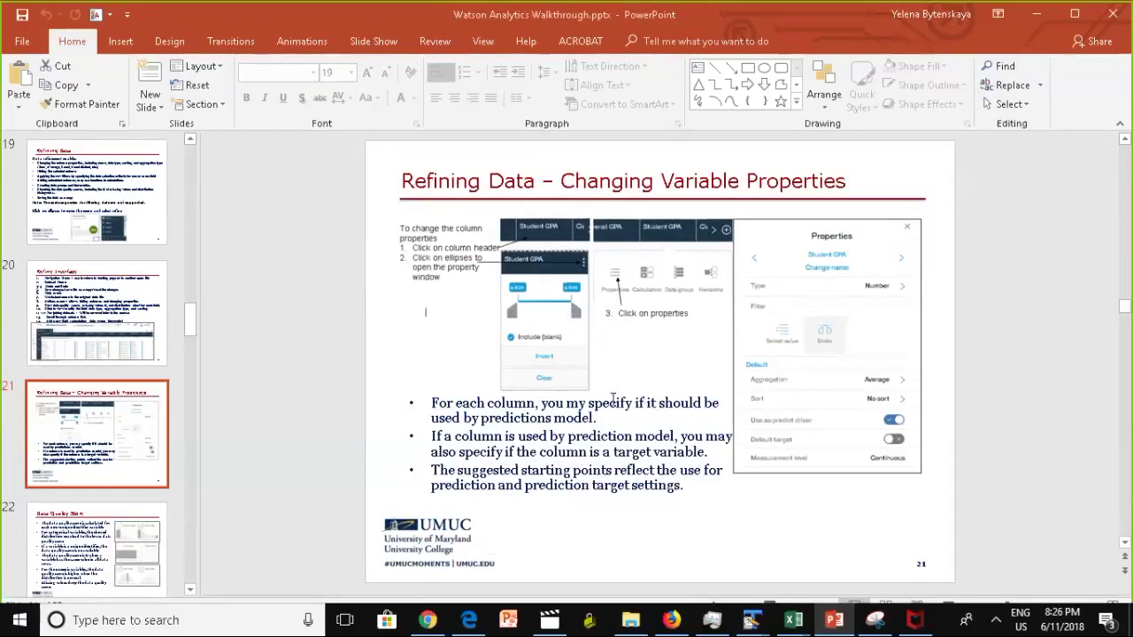
pyautogui.click(122, 541)
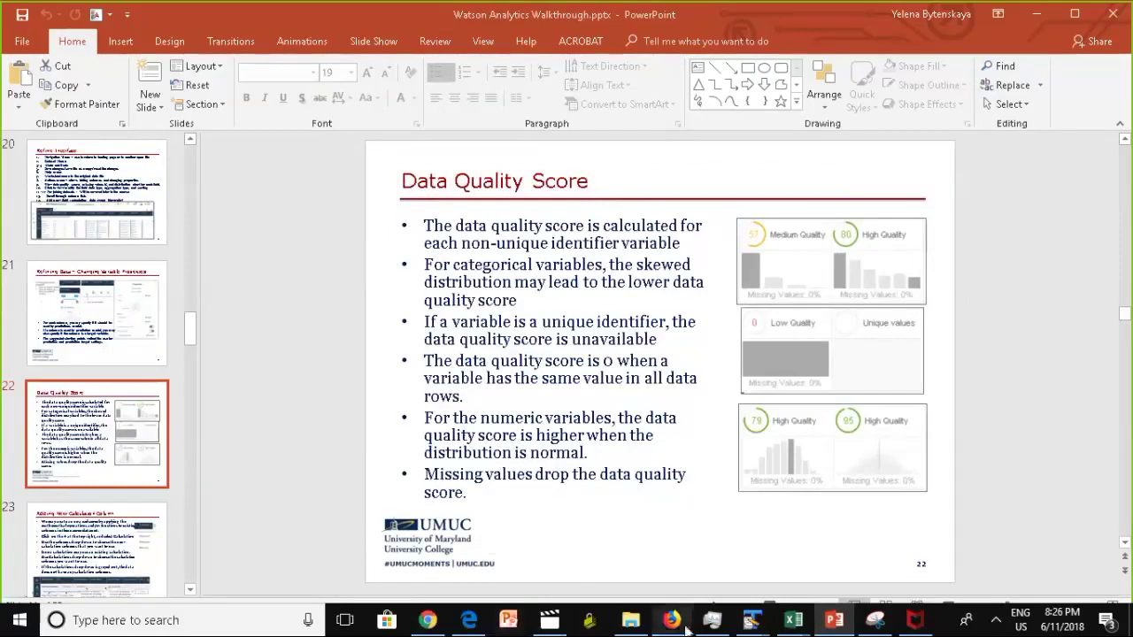
pyautogui.click(427, 619)
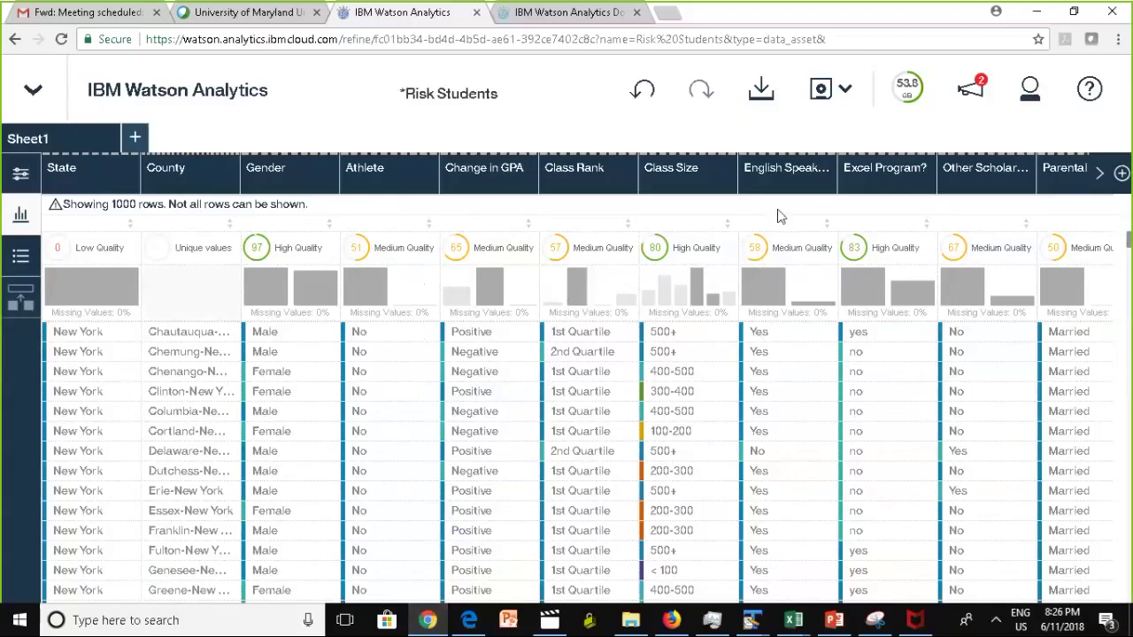
# Step: Filter the Class Rank column to 1st Quartile and deselect that value again
pyautogui.click(576, 181)
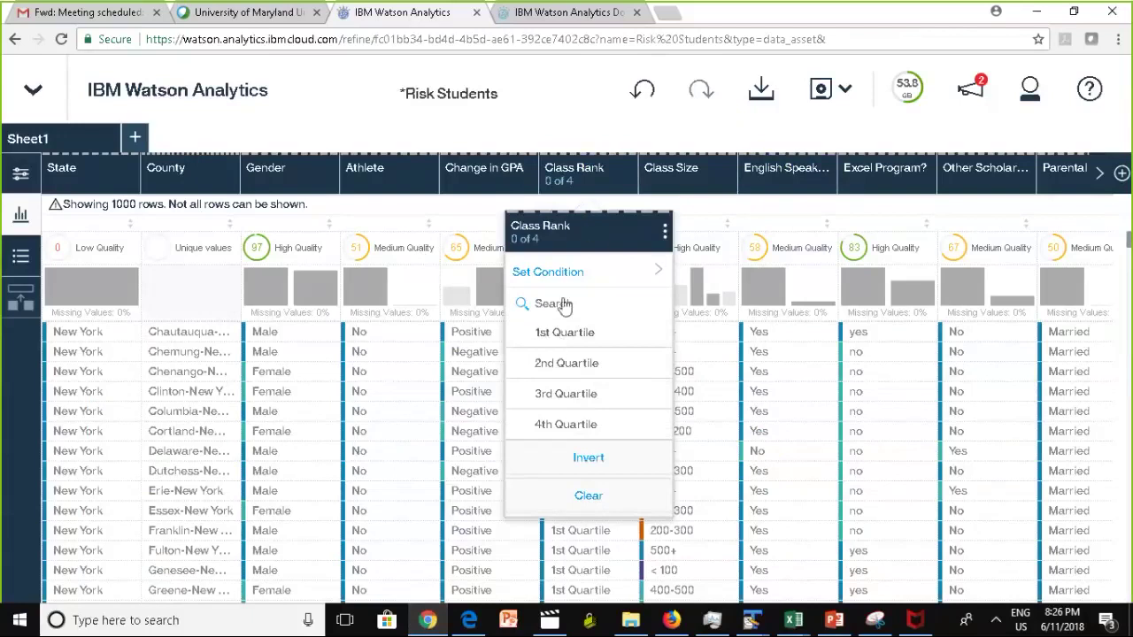
pyautogui.click(533, 339)
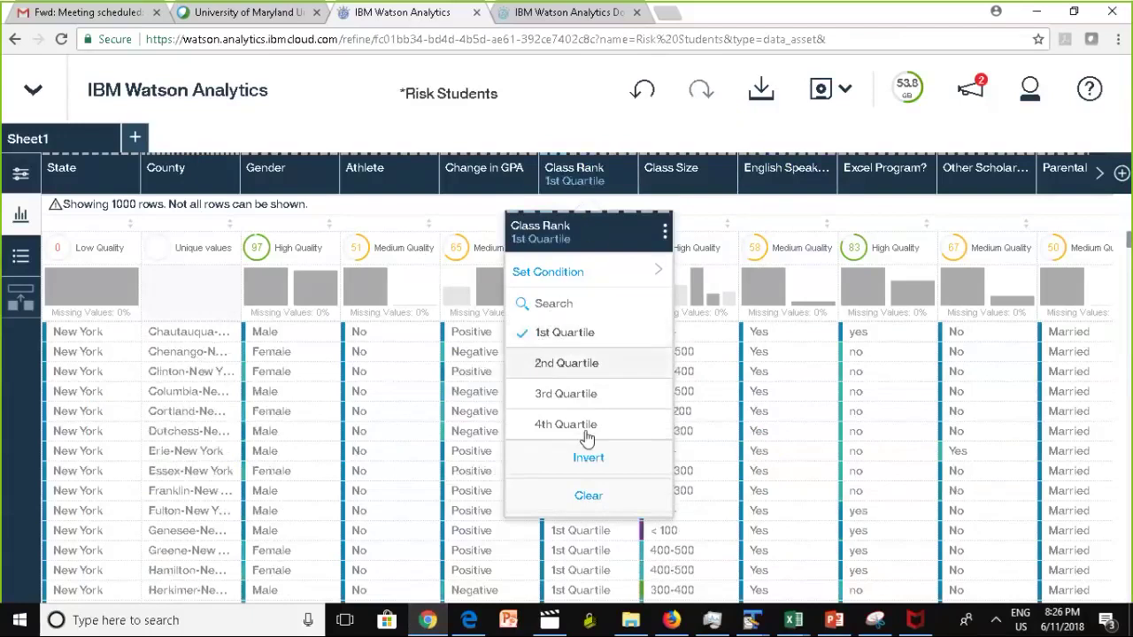
pyautogui.click(564, 343)
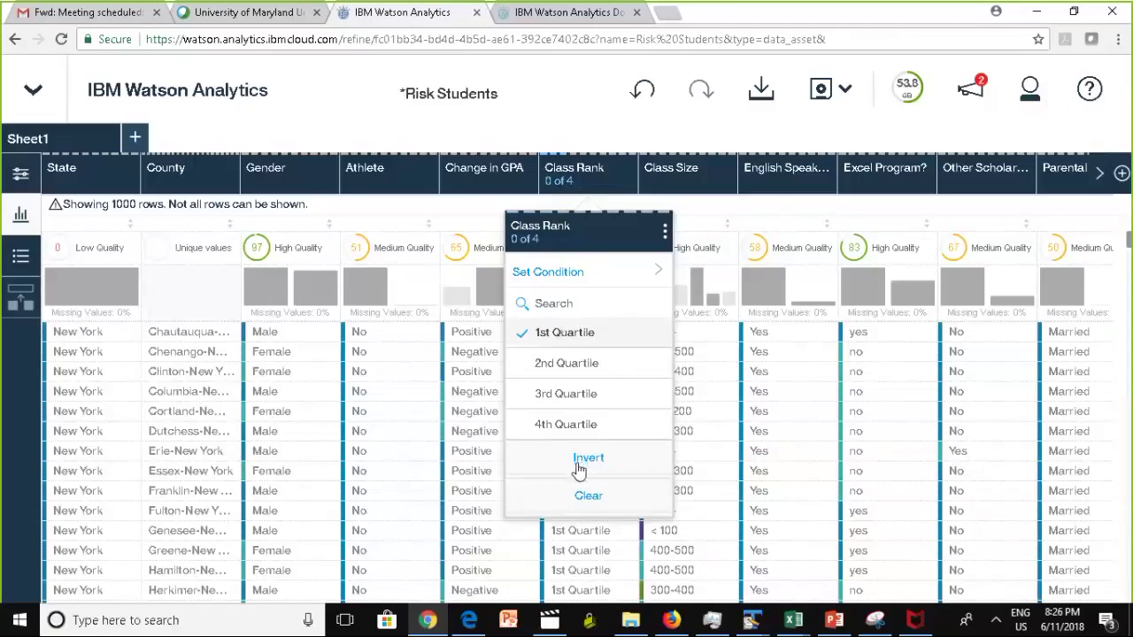
# Step: Add 2nd Quartile to the Class Rank filter and invert the filter selection
pyautogui.click(554, 370)
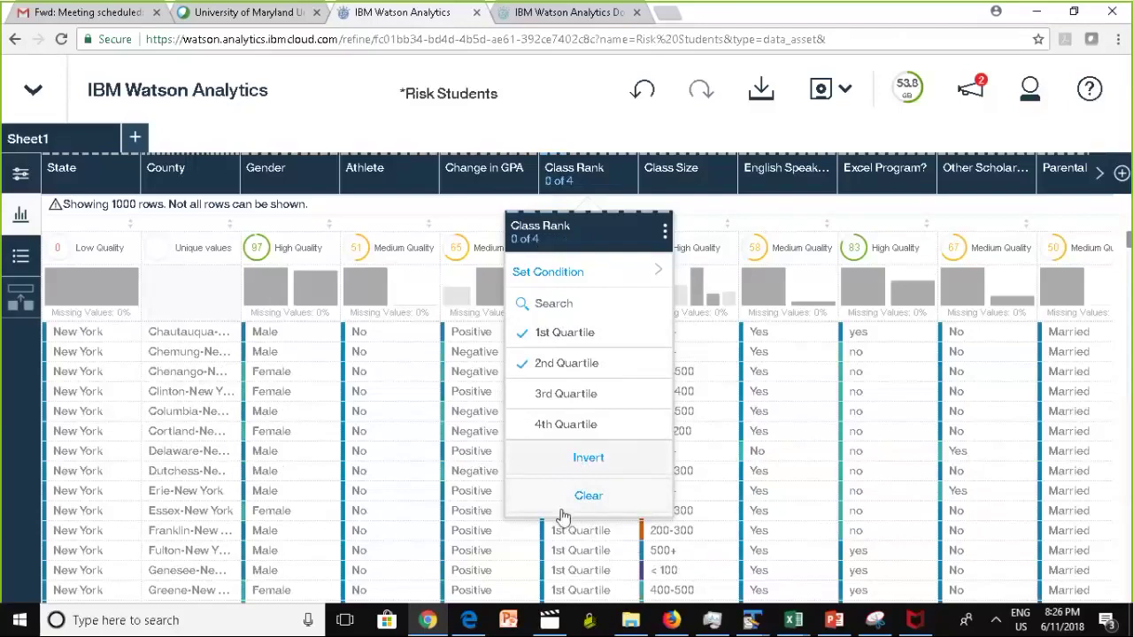
pyautogui.click(520, 627)
pyautogui.click(589, 496)
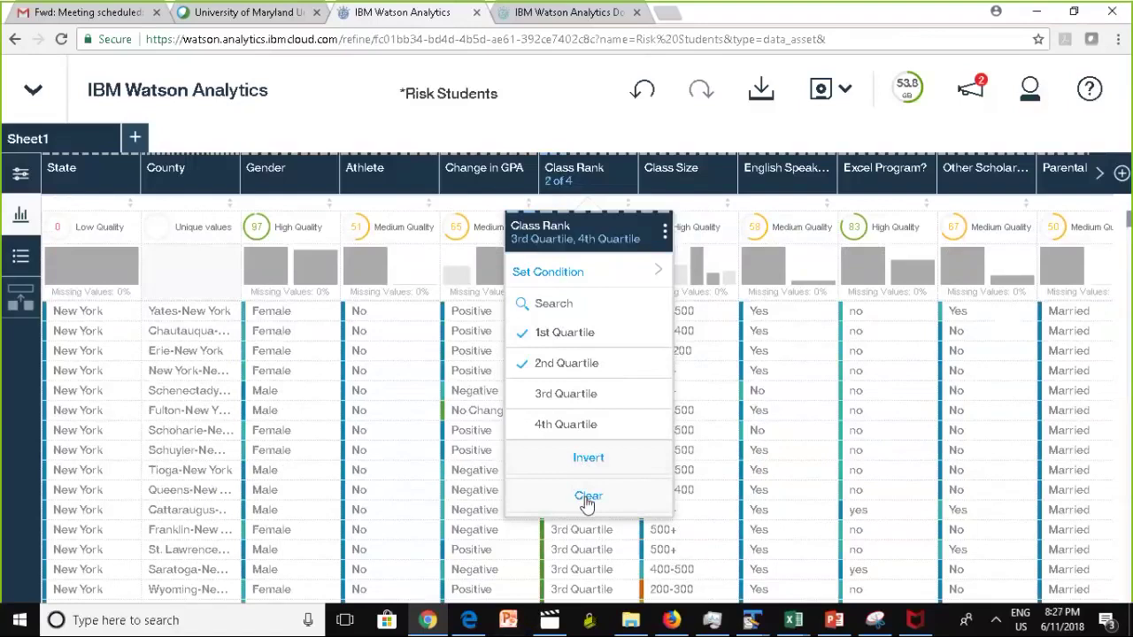
# Step: Clear the Class Rank filter and undo the last filter changes
pyautogui.click(588, 497)
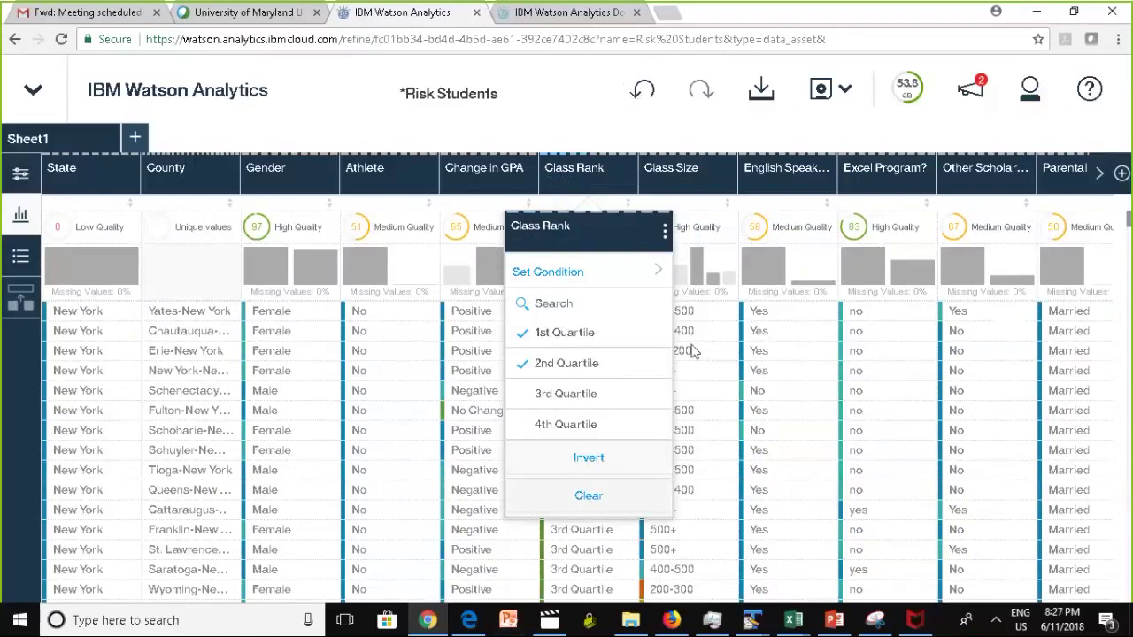
pyautogui.click(647, 94)
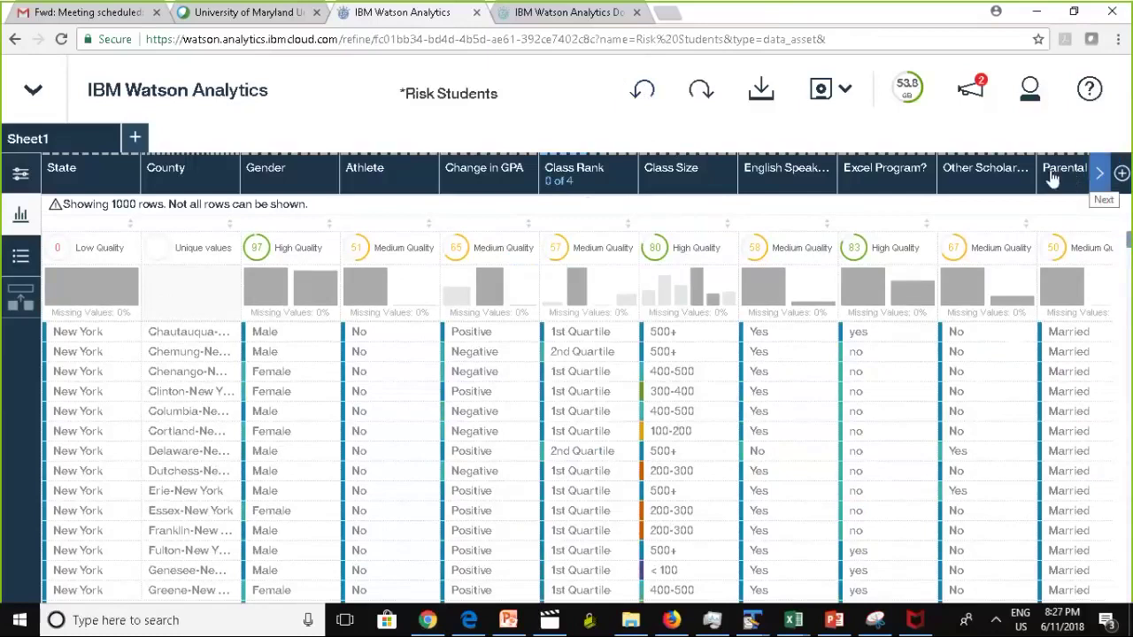
# Step: Filter the Overall GPA column to the range 2.57 to 3.89 and clear that filter again
pyautogui.click(1099, 174)
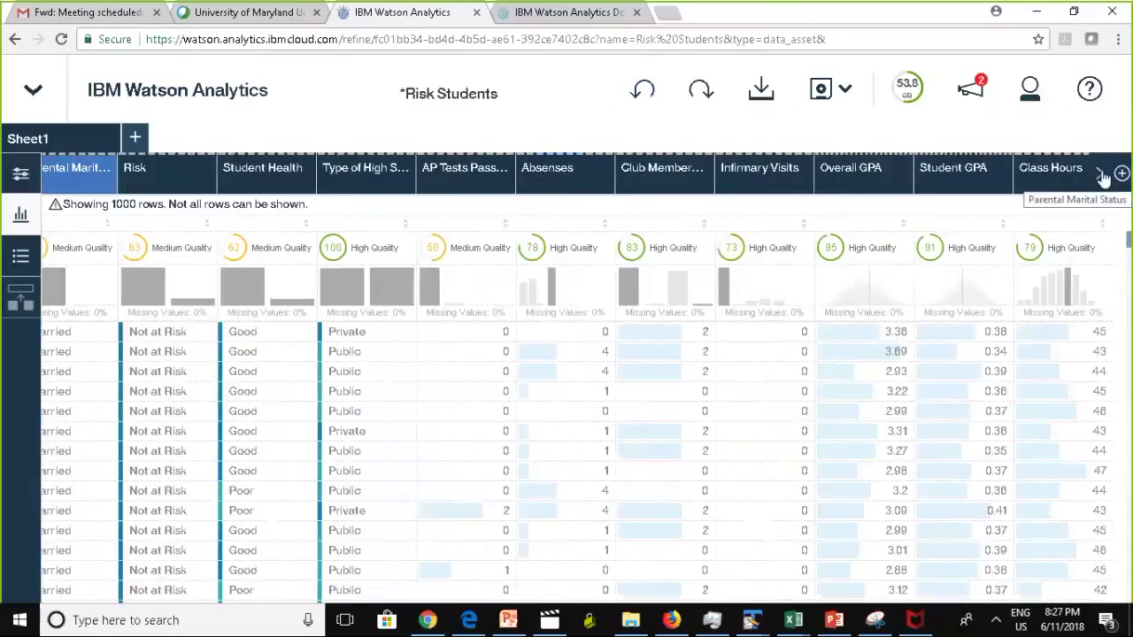
pyautogui.click(856, 180)
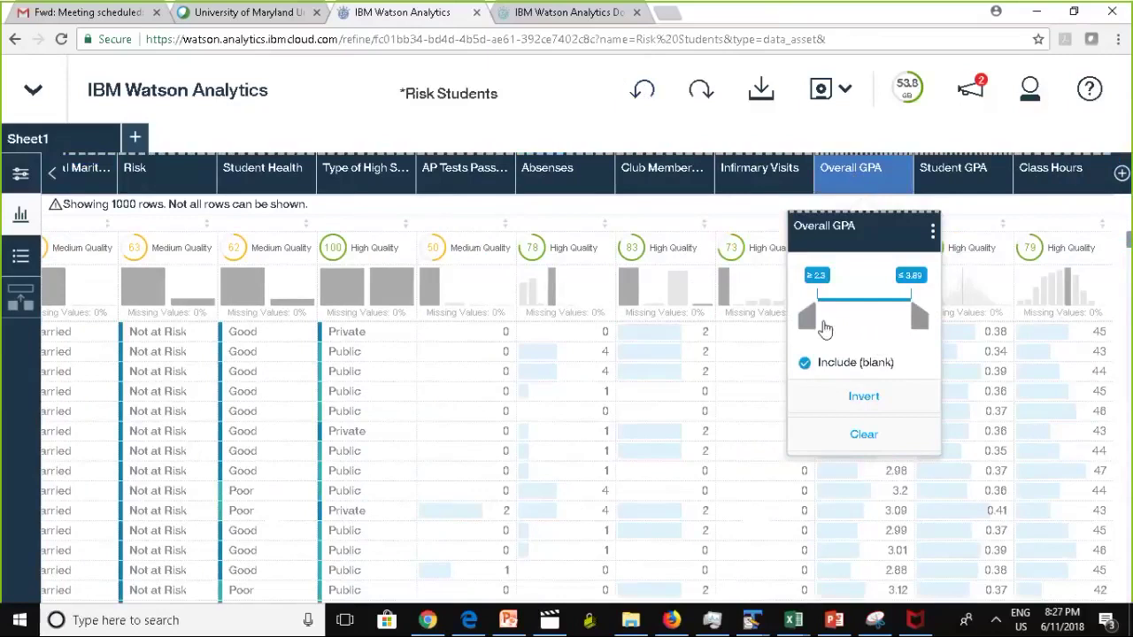
pyautogui.moveTo(813, 330); pyautogui.dragTo(785, 318)
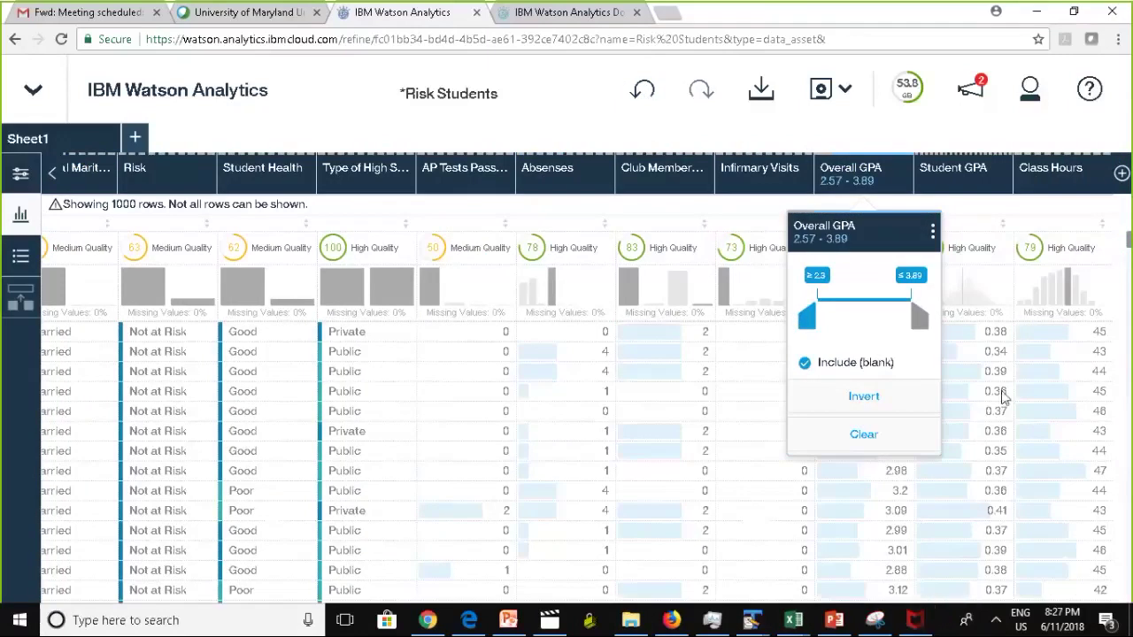
pyautogui.click(864, 434)
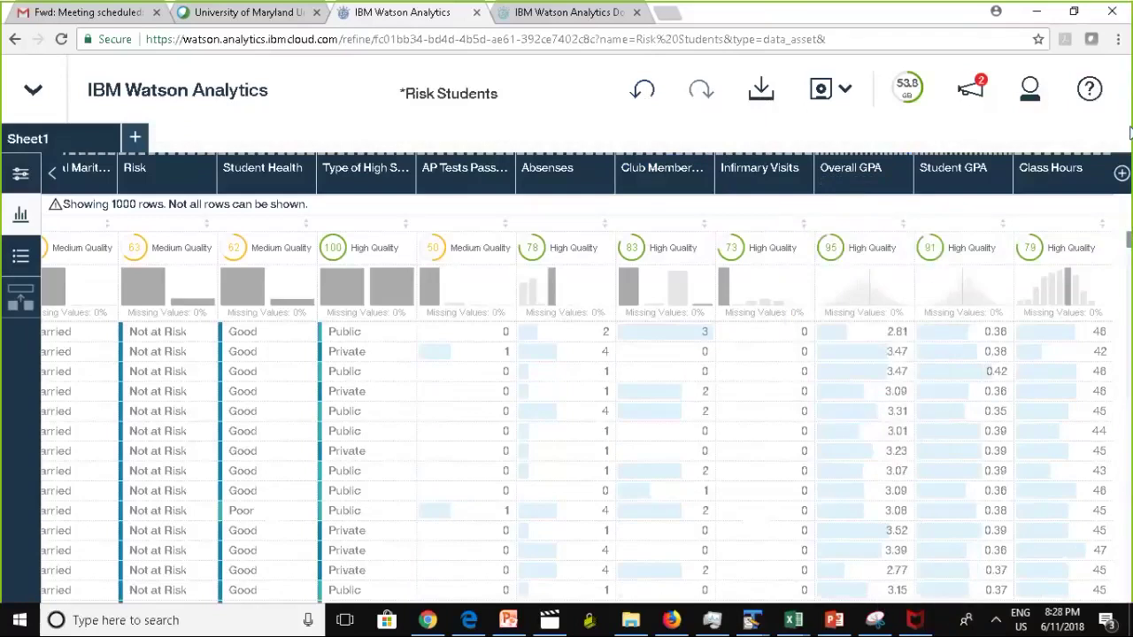
# Step: Create a calculated column named Discounted Cost, defined as Student Cost minus 1000
pyautogui.click(1122, 174)
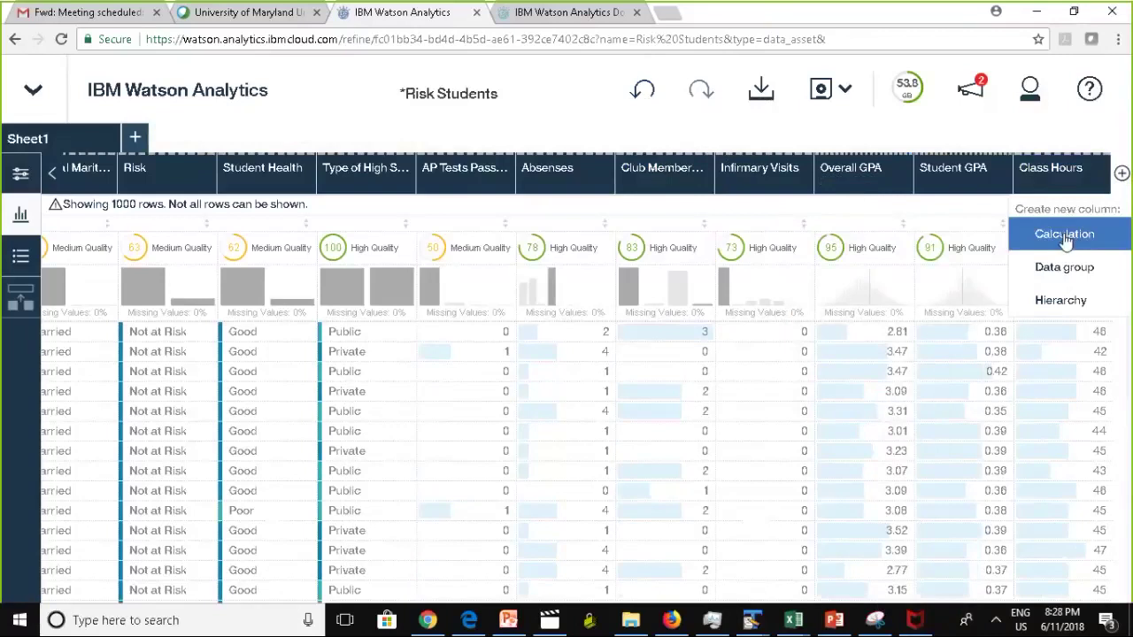
pyautogui.click(1065, 235)
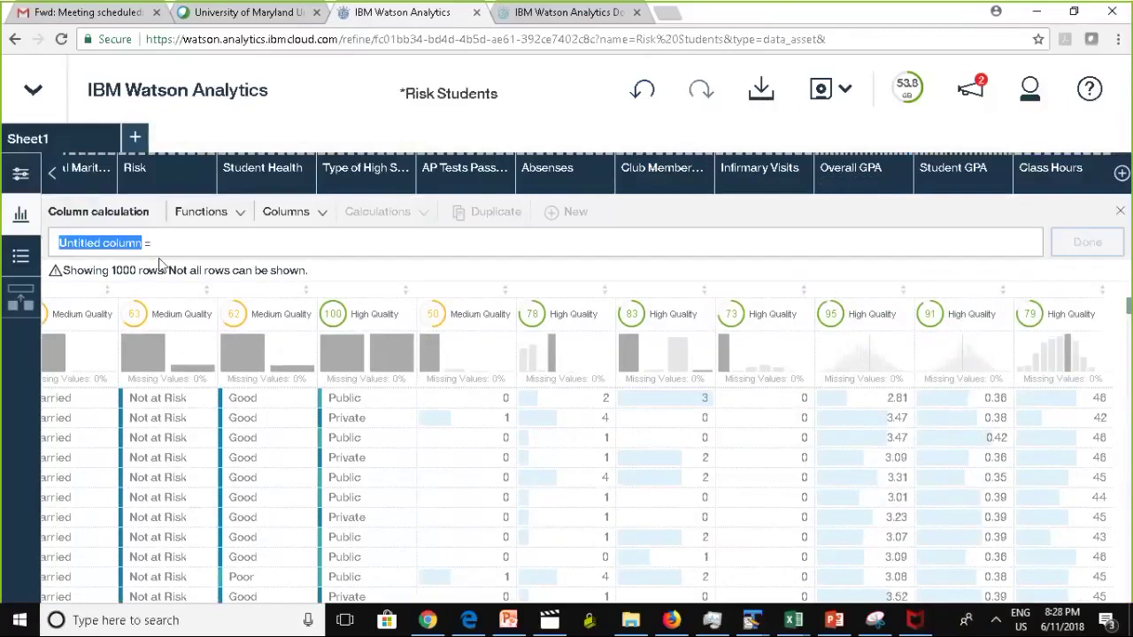
pyautogui.write('Discounted Cost')
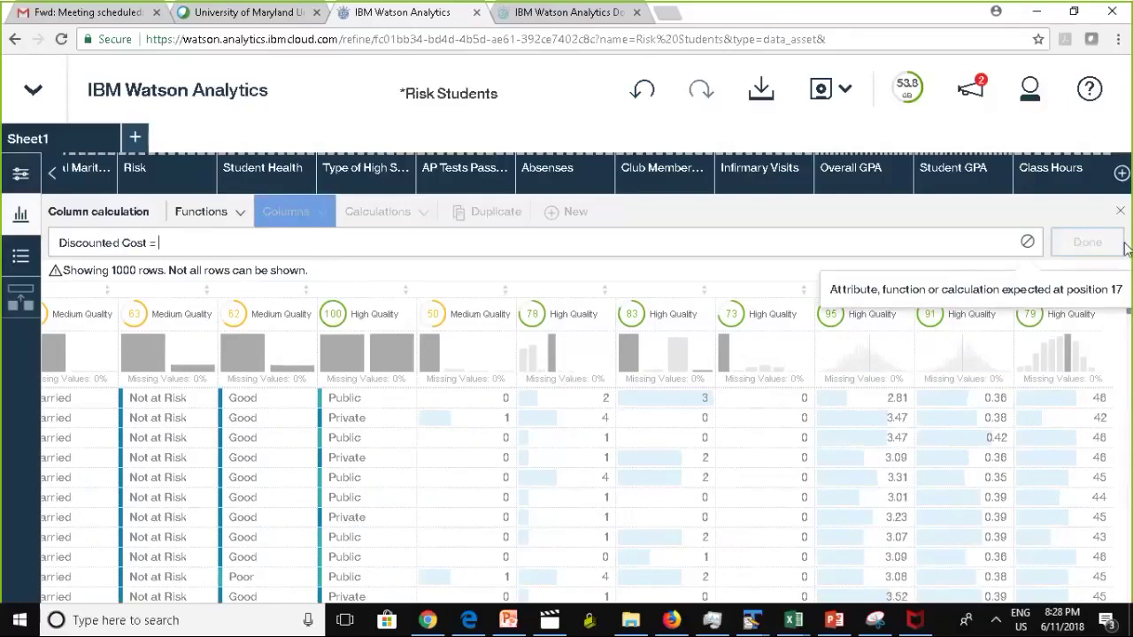
pyautogui.click(323, 221)
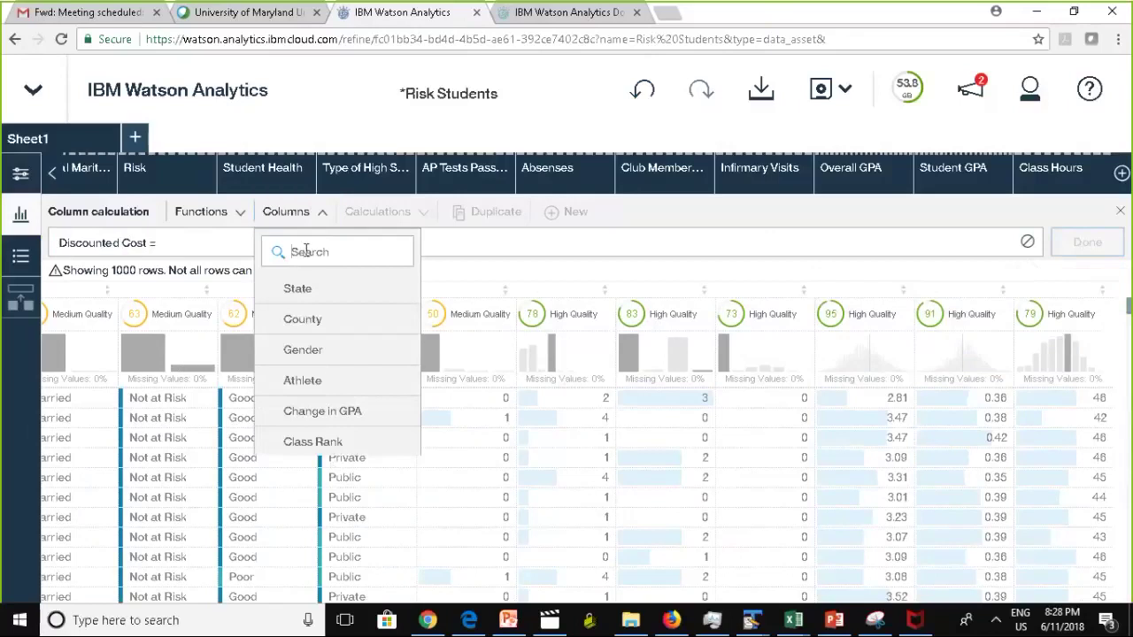
pyautogui.write('cost')
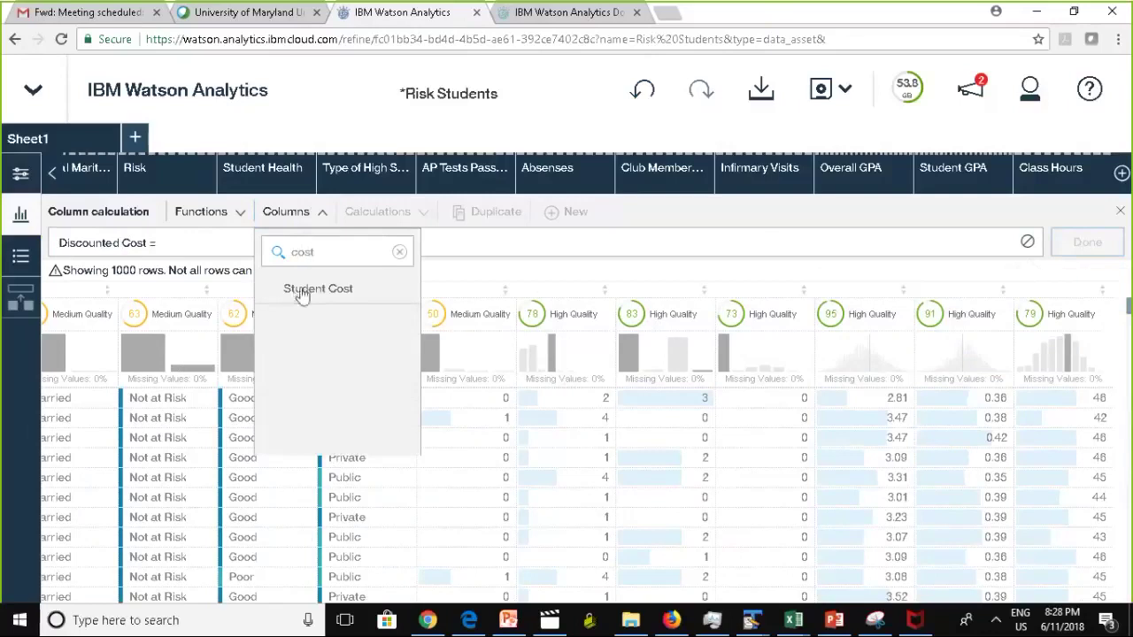
pyautogui.click(297, 288)
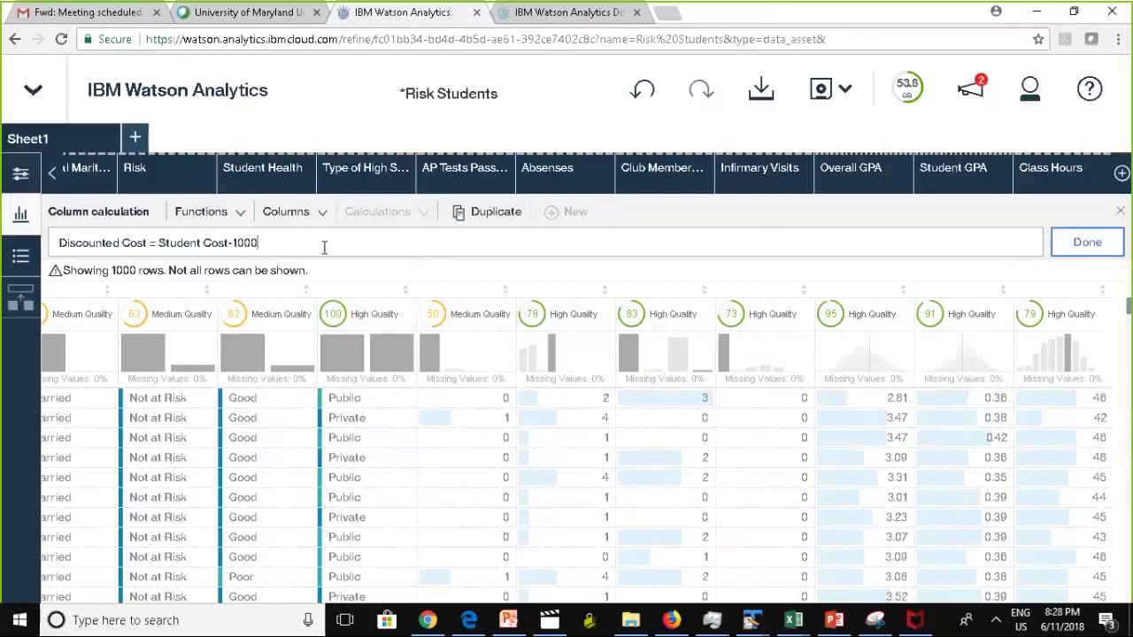
pyautogui.write('-1000')
pyautogui.click(1088, 248)
pyautogui.press('Return')
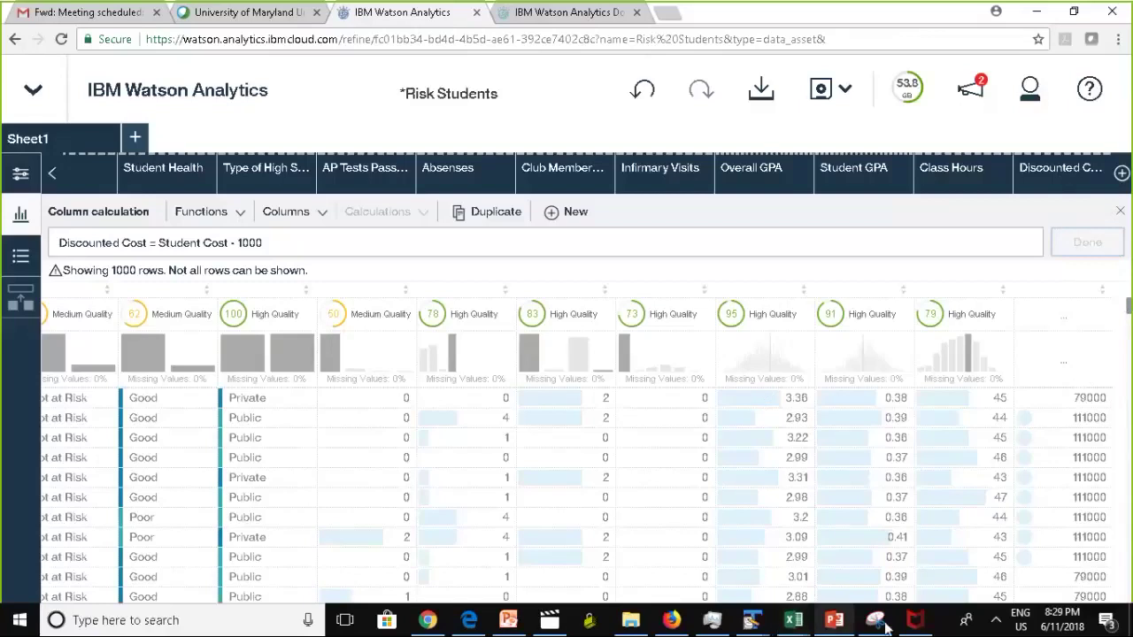
# Step: Switch to the PowerPoint walkthrough, view the slides on calculation columns and numeric data groups, and return to Watson Analytics in Chrome
pyautogui.click(834, 620)
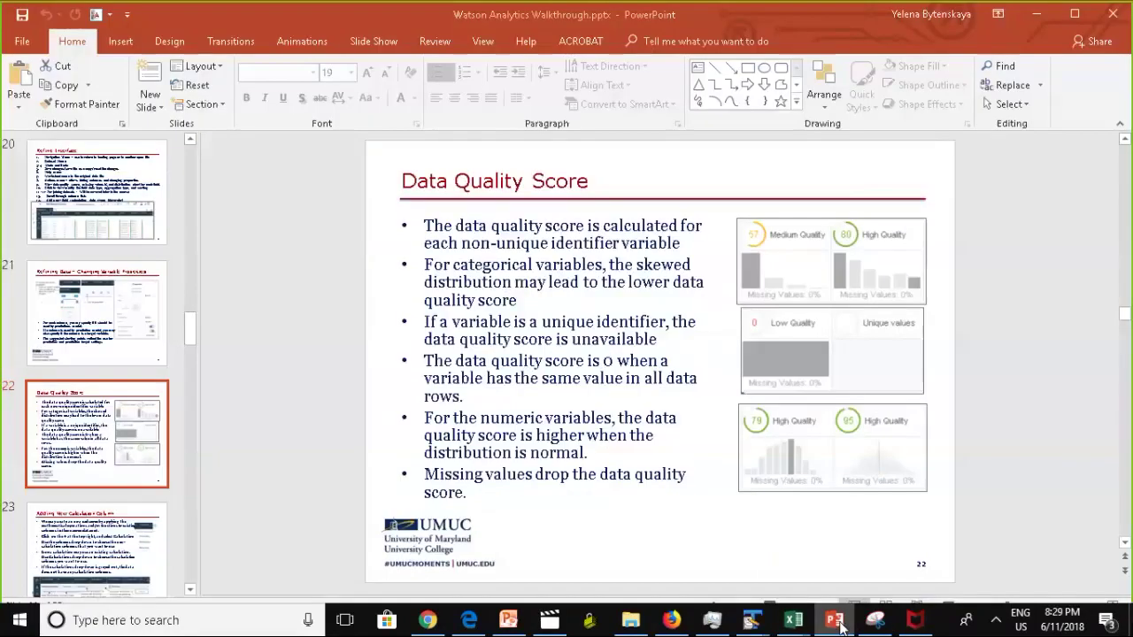
pyautogui.click(106, 545)
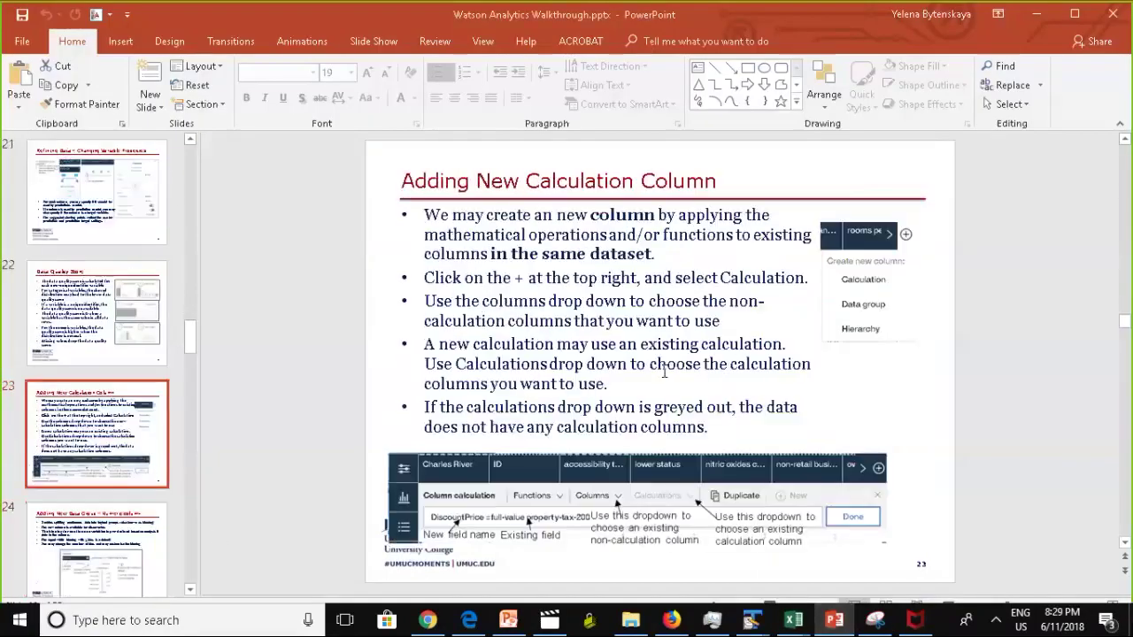
pyautogui.click(104, 565)
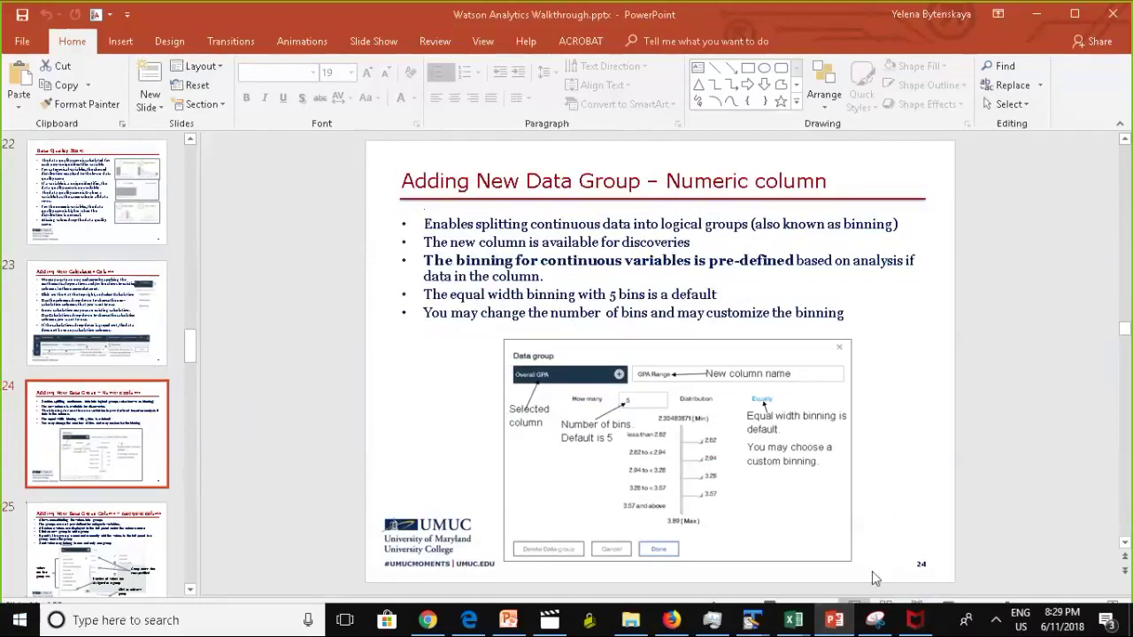
pyautogui.click(428, 622)
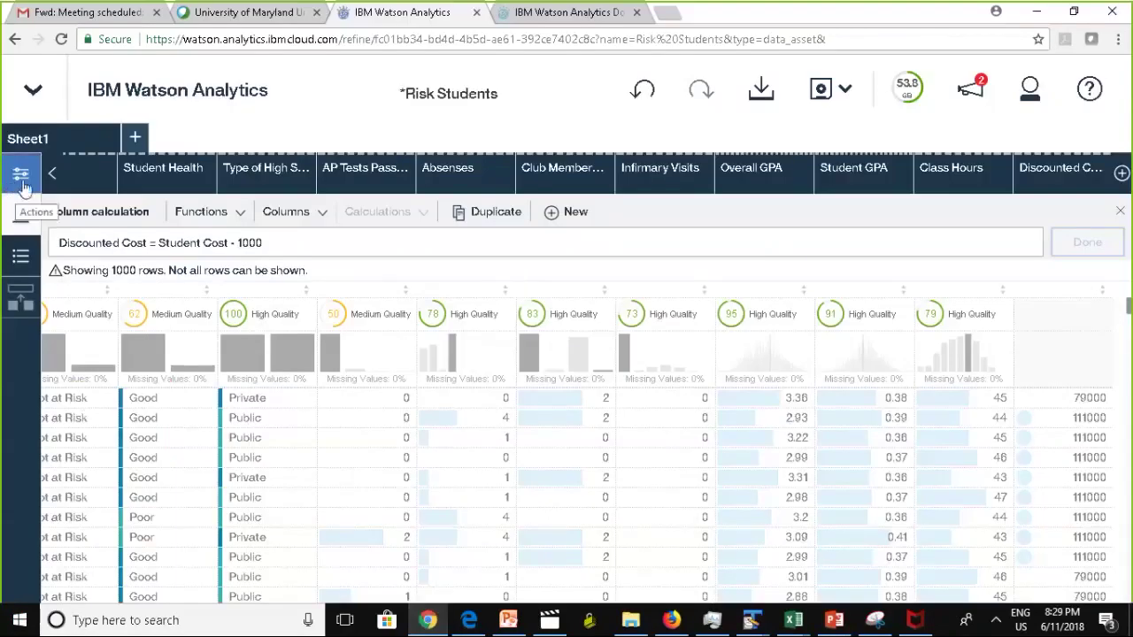
# Step: Try to choose the source column for a new data group, consulting the numeric data group slide in PowerPoint, and close the dialog
pyautogui.click(1122, 175)
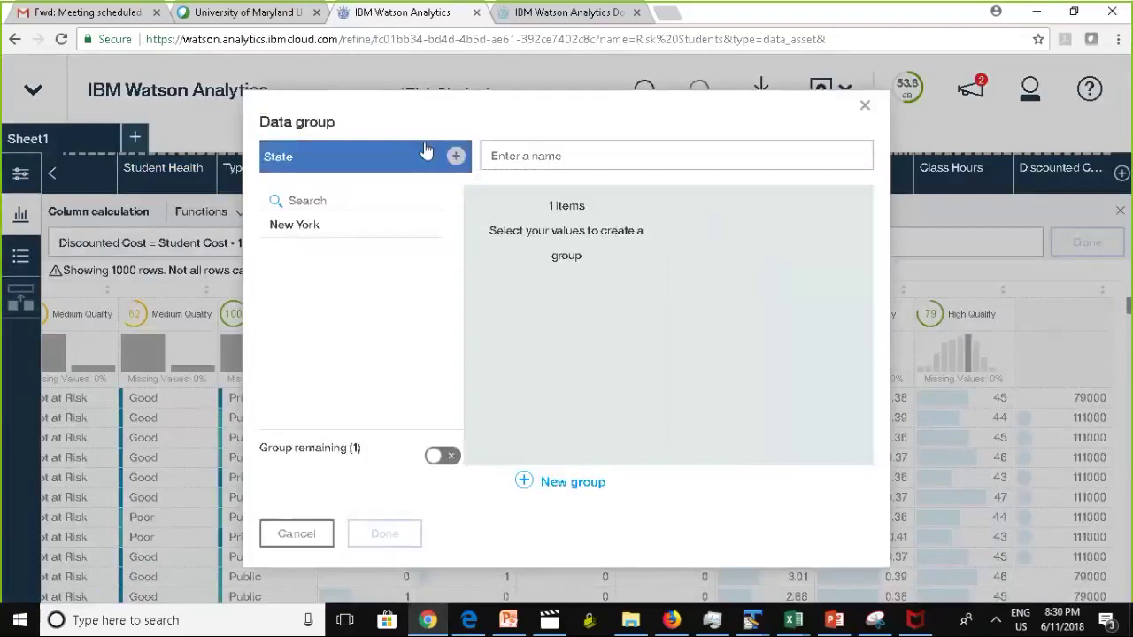
pyautogui.click(291, 157)
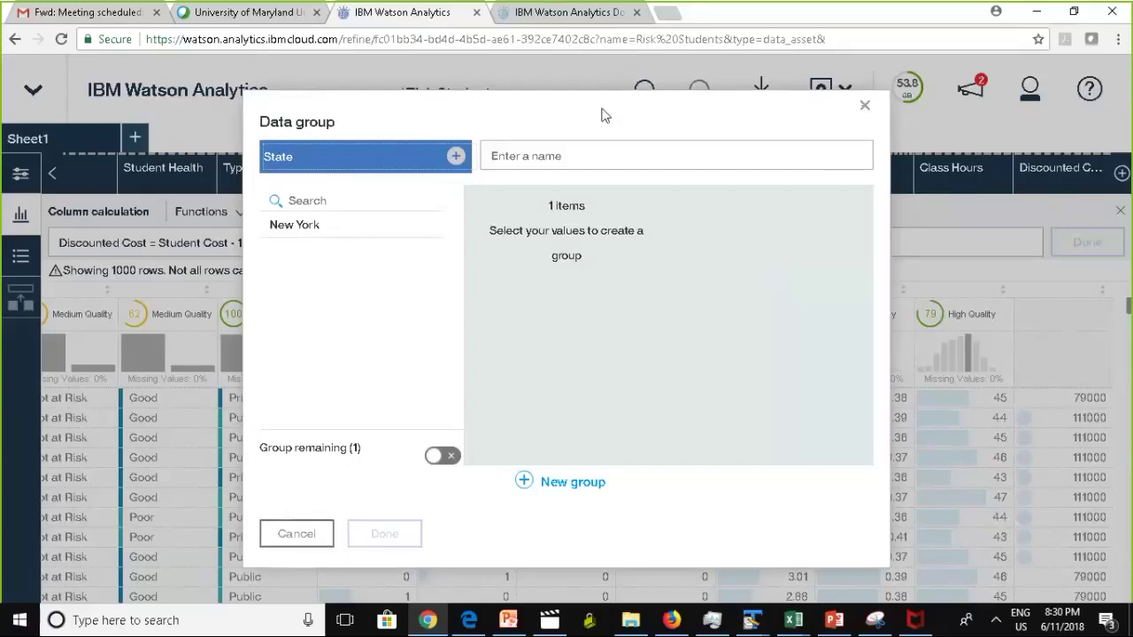
pyautogui.press('Escape')
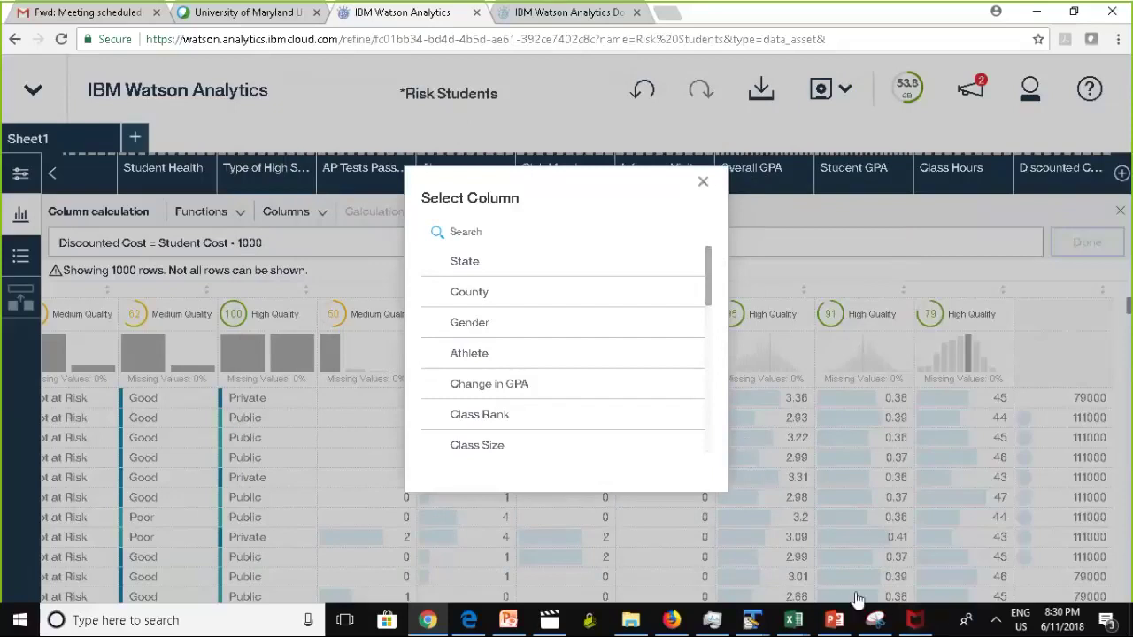
pyautogui.click(827, 622)
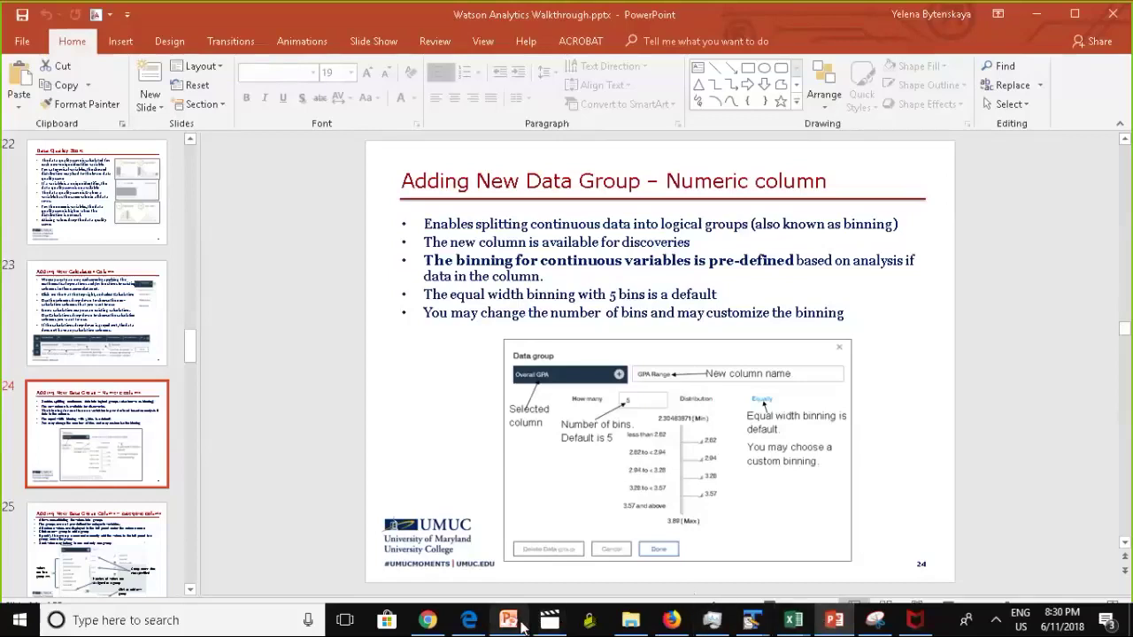
pyautogui.click(427, 619)
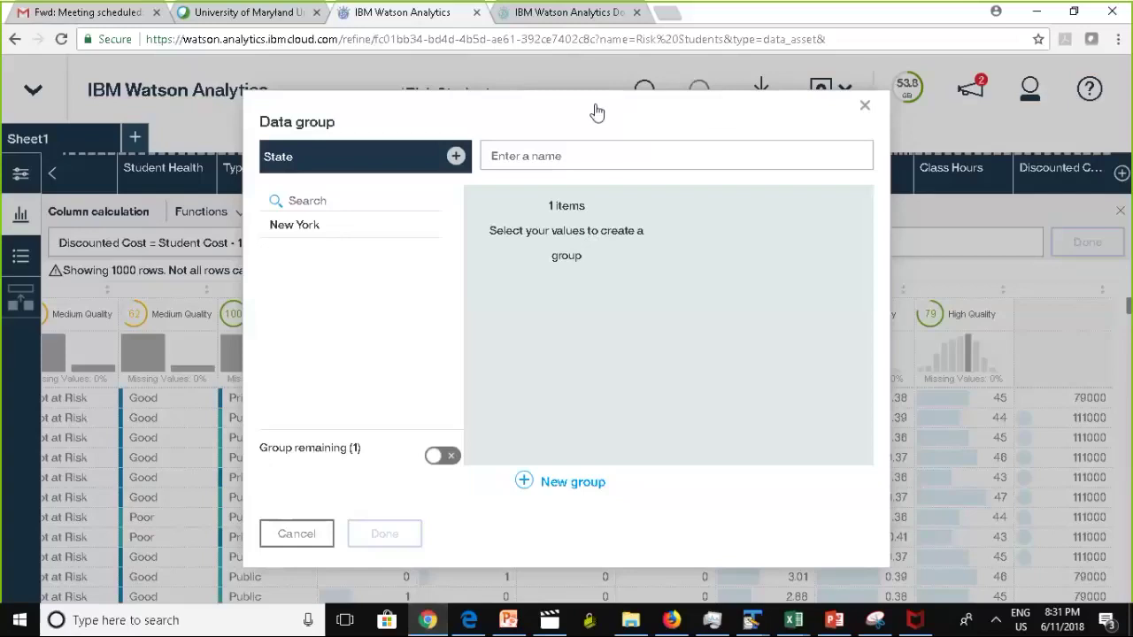
pyautogui.click(865, 108)
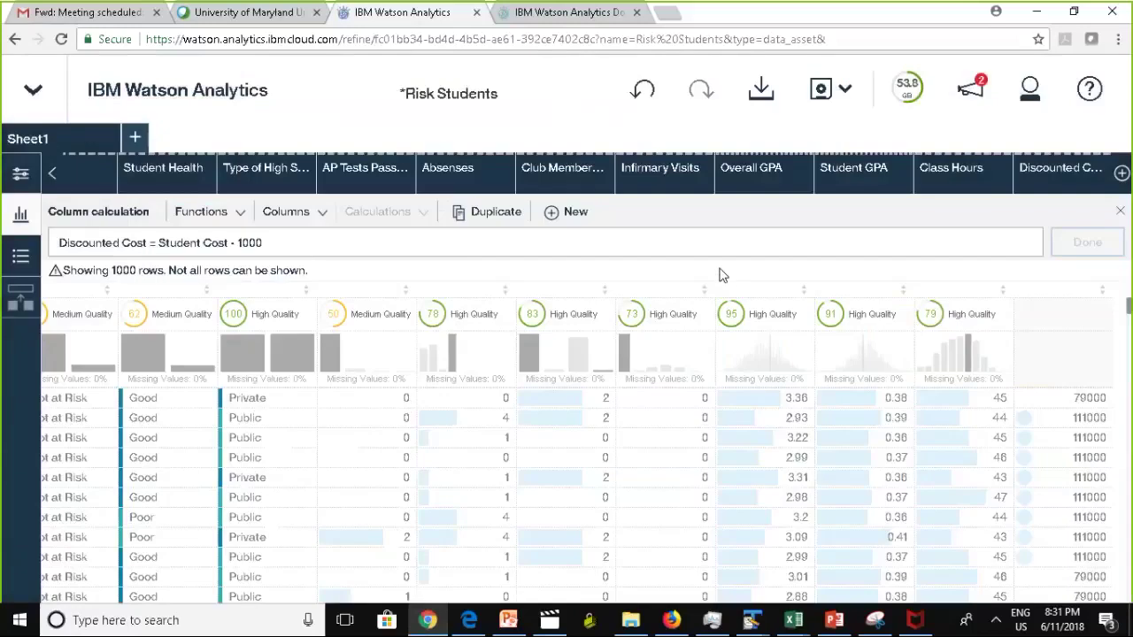
pyautogui.click(751, 183)
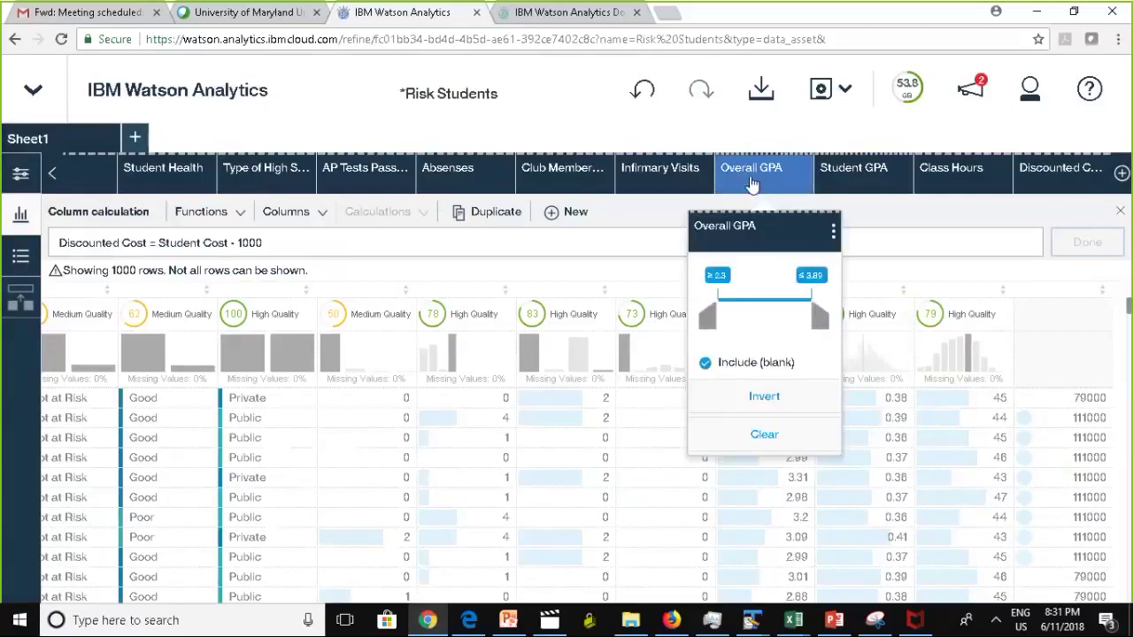
pyautogui.click(833, 237)
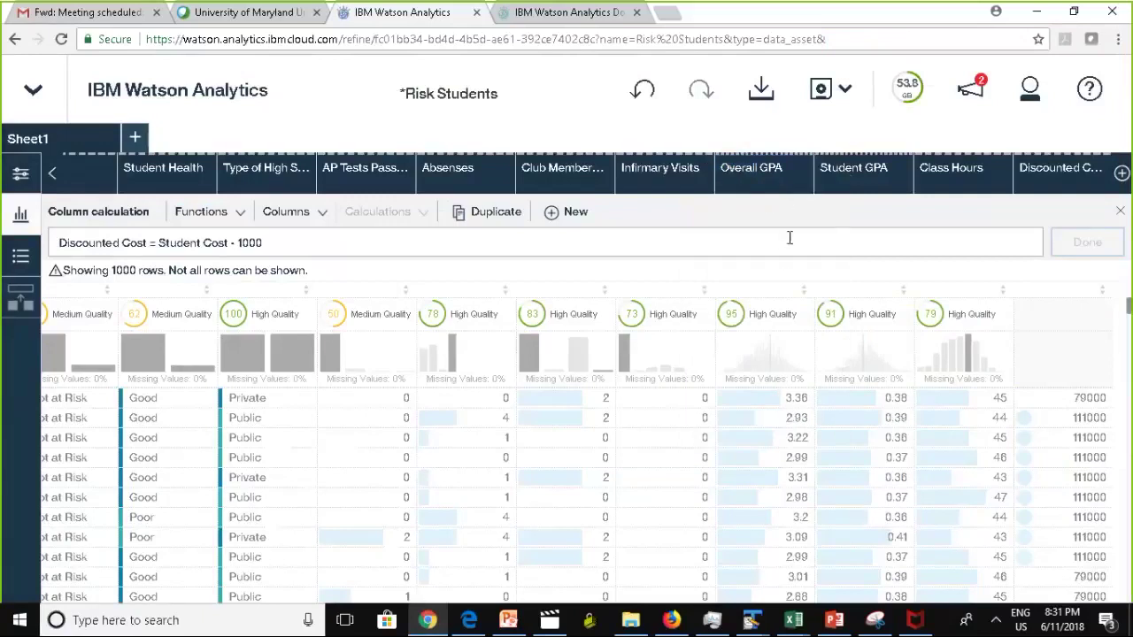
pyautogui.click(761, 180)
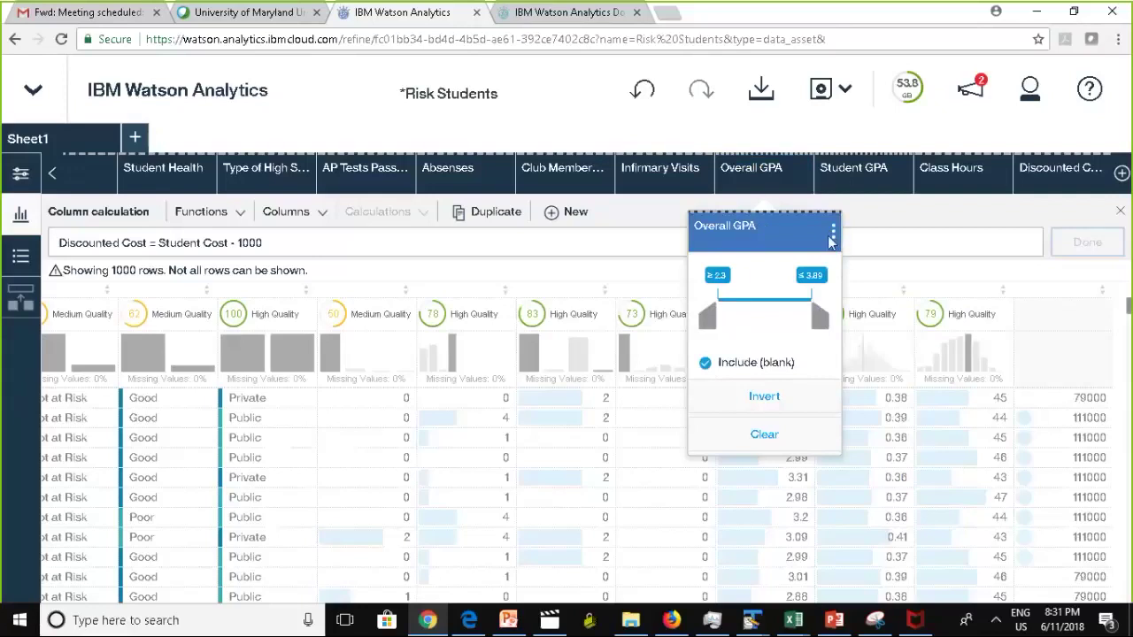
pyautogui.click(885, 210)
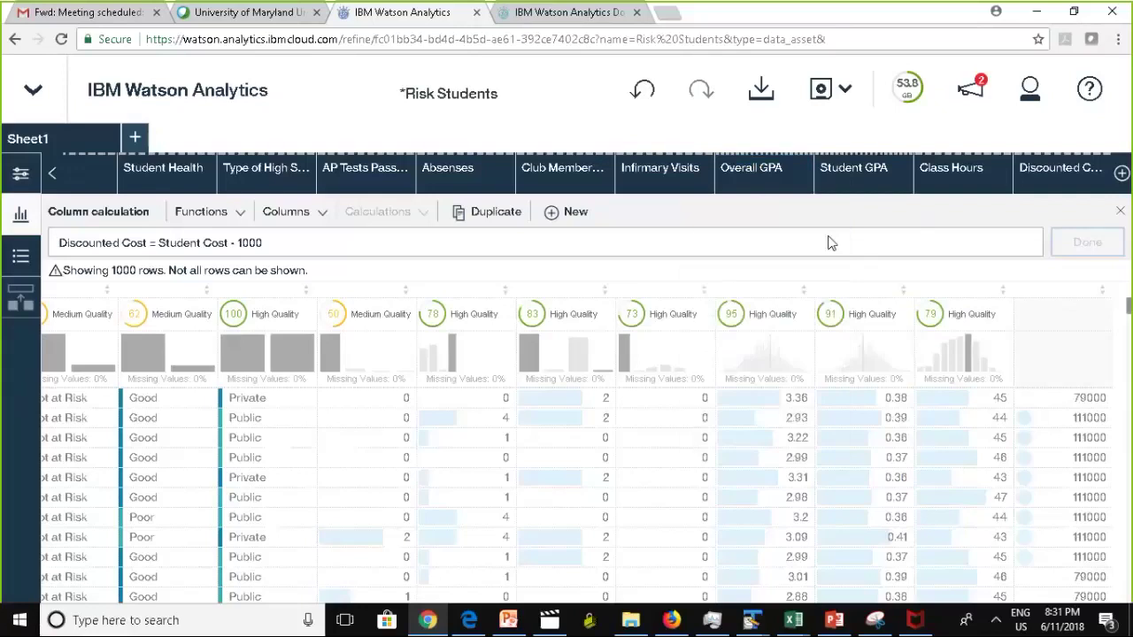
pyautogui.click(755, 177)
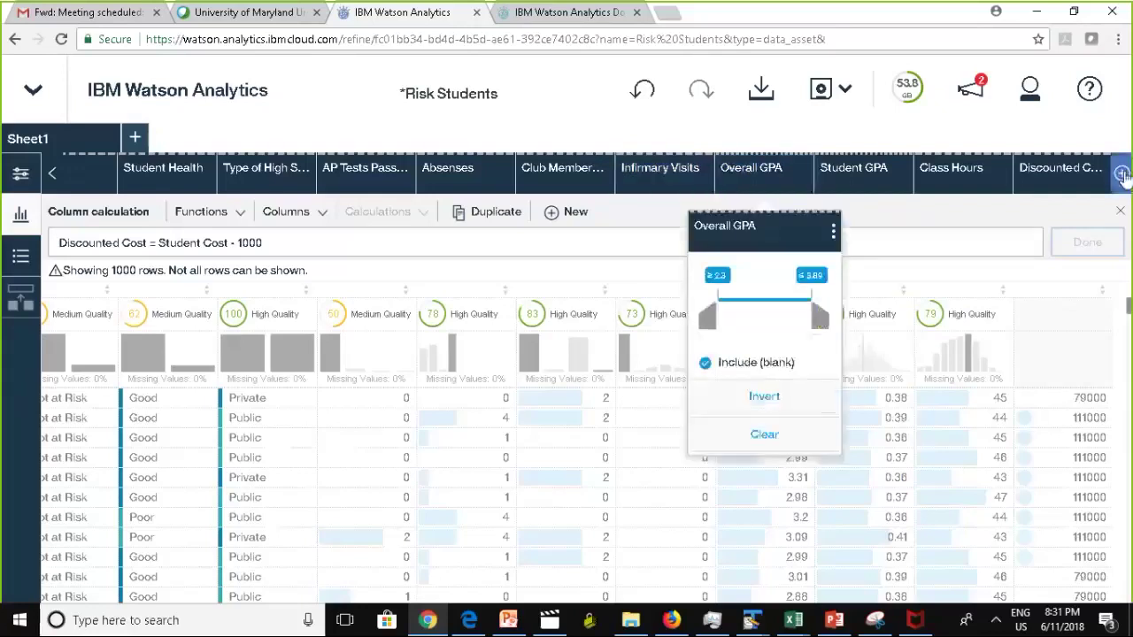
# Step: Bring up the choices for creating a new column and close the McAfee window
pyautogui.click(1121, 175)
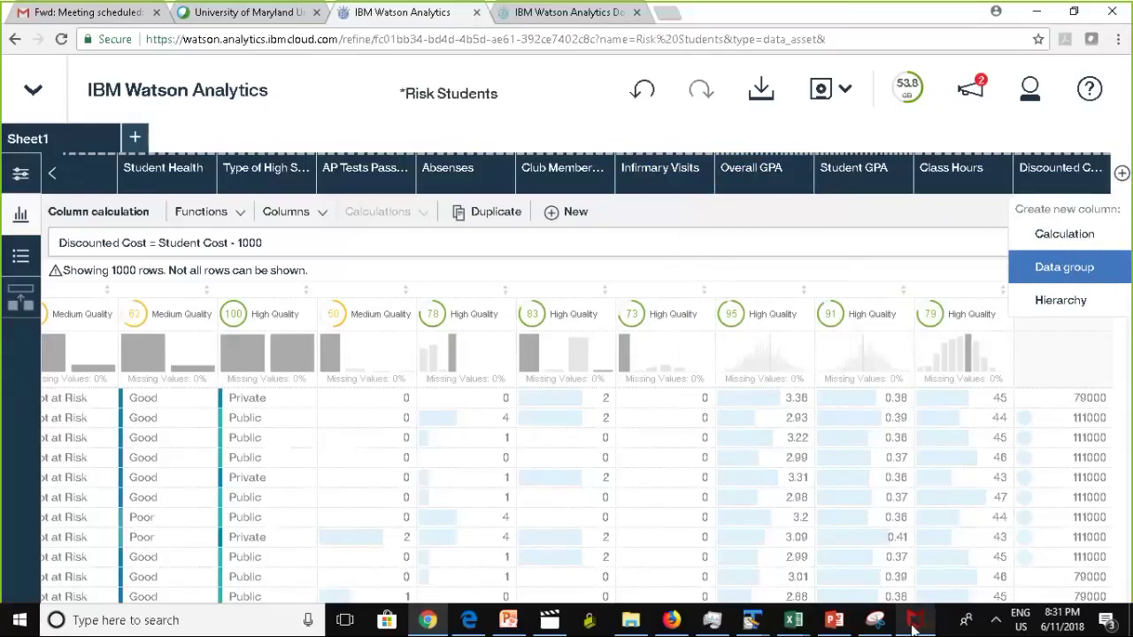
pyautogui.moveTo(916, 624)
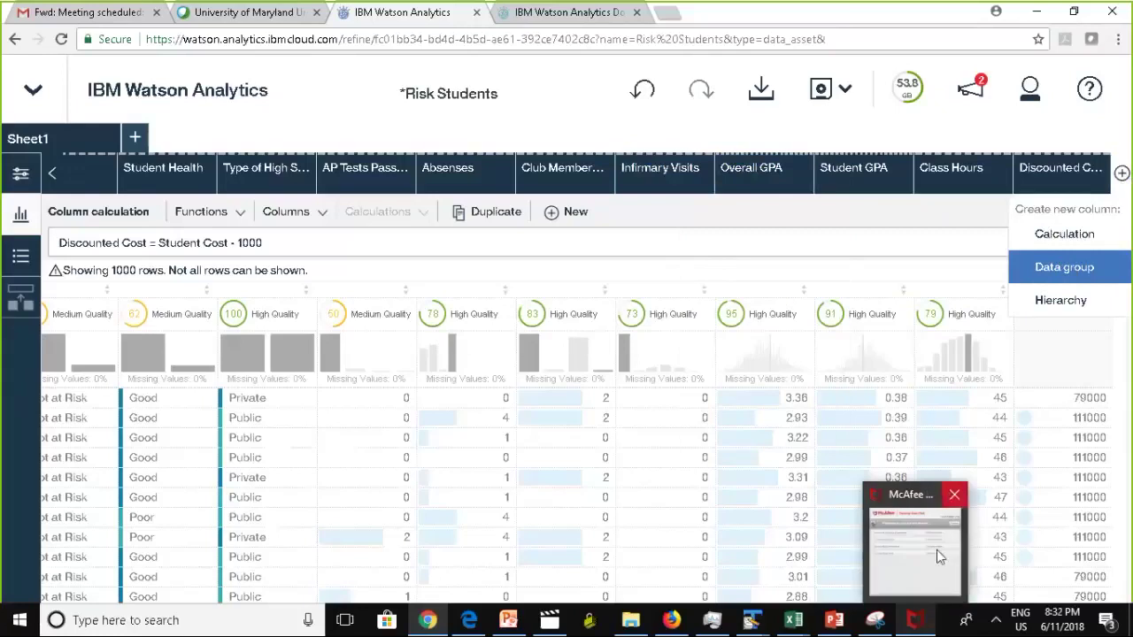
pyautogui.click(954, 499)
# Step: Try to start a data group from the Overall GPA column, consulting the numeric data group slide in PowerPoint and returning to Watson Analytics in Chrome
pyautogui.press('Return')
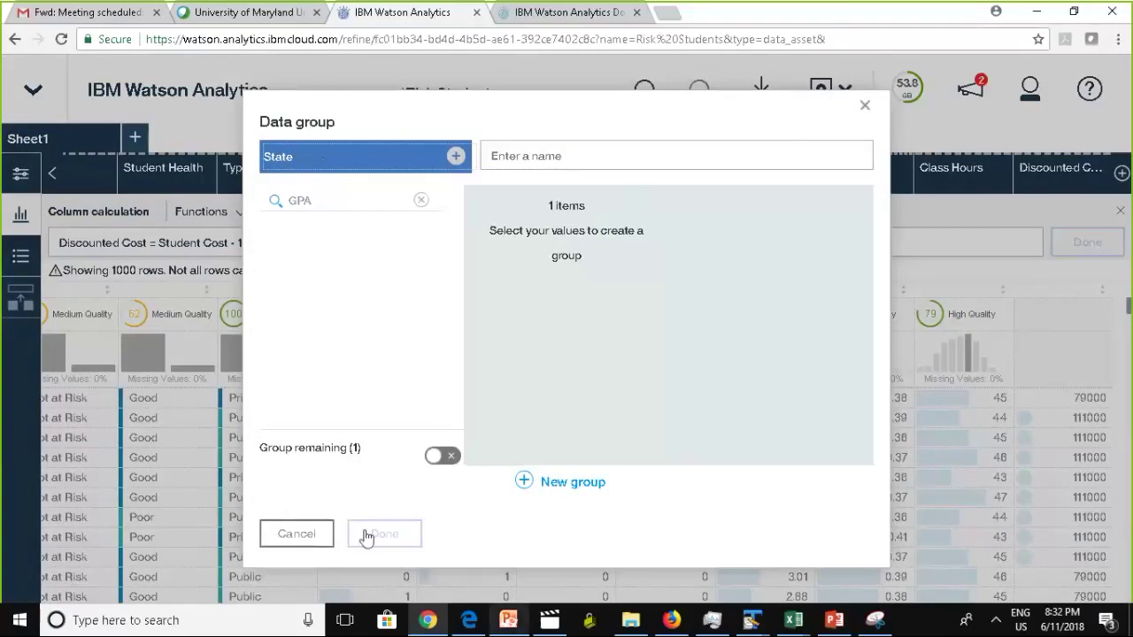
pyautogui.click(866, 108)
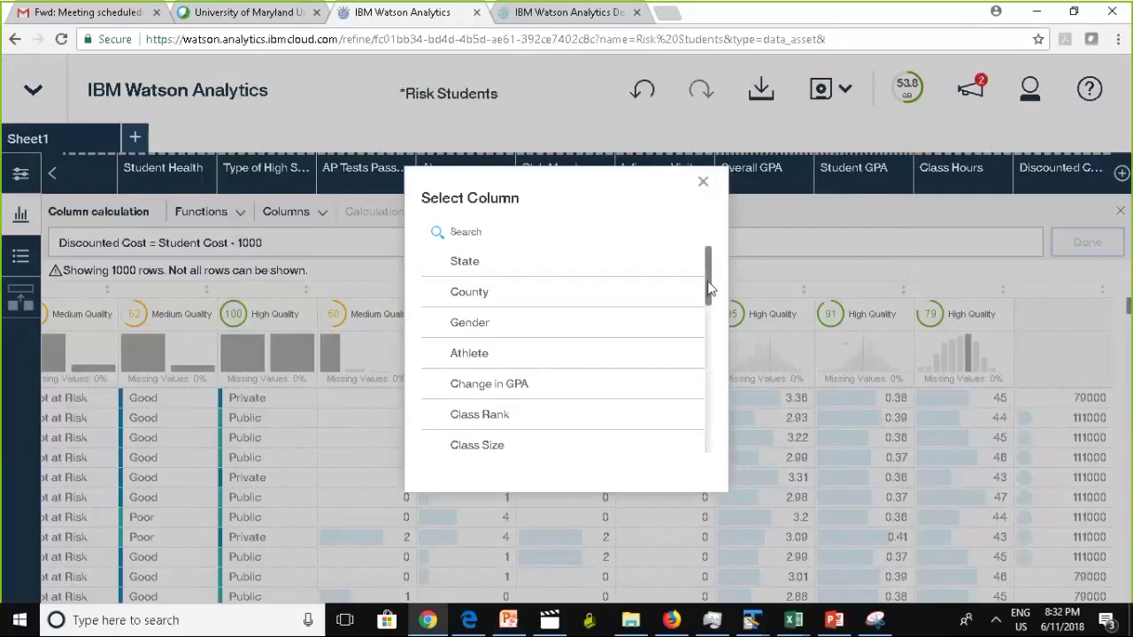
pyautogui.scroll(-2, 706, 303)
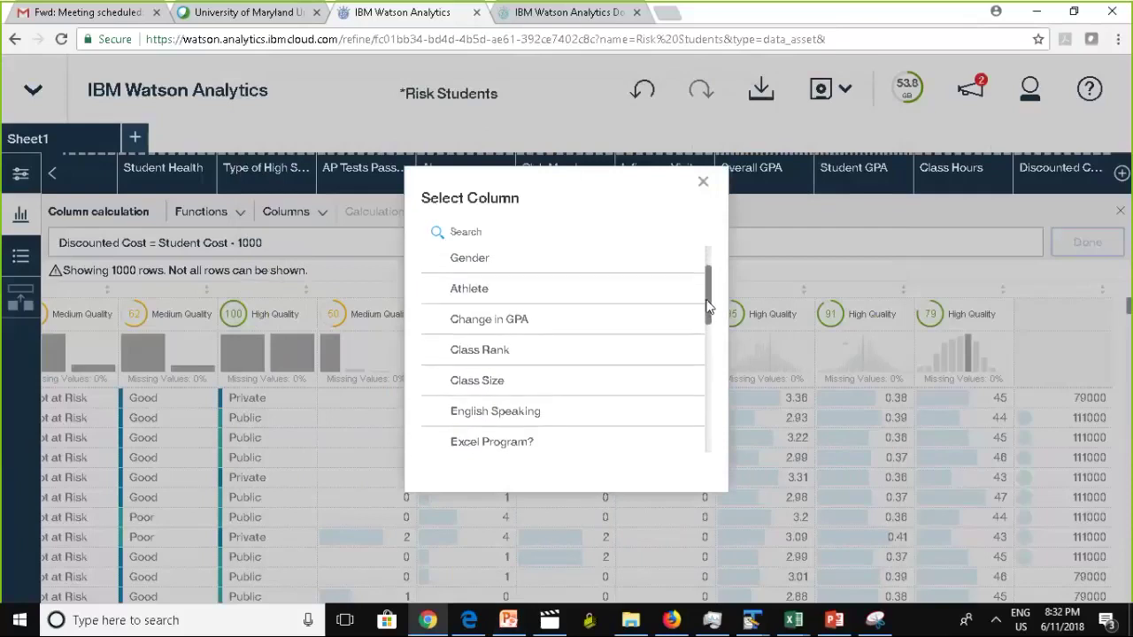
pyautogui.scroll(-1, 496, 310)
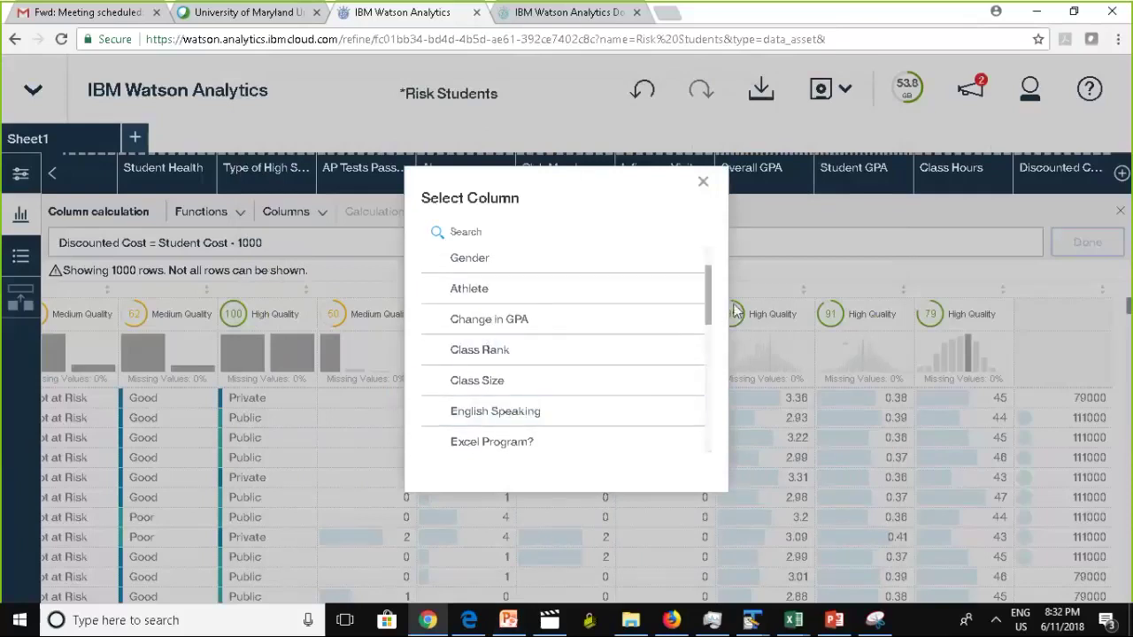
pyautogui.scroll(-5, 708, 354)
pyautogui.moveTo(708, 363); pyautogui.dragTo(708, 435)
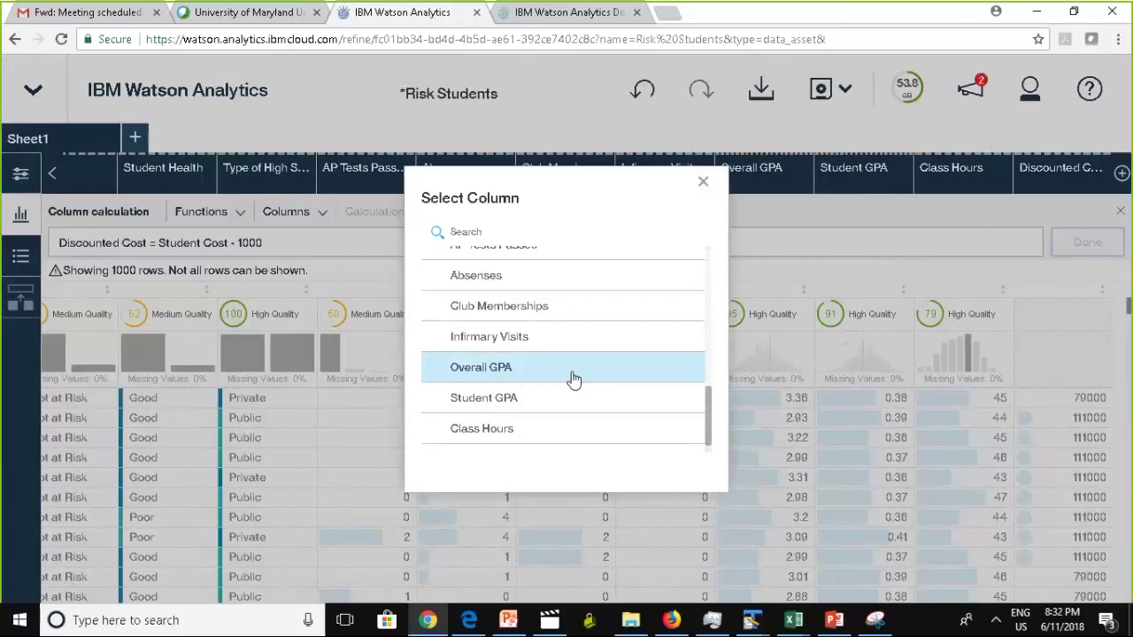
pyautogui.click(833, 622)
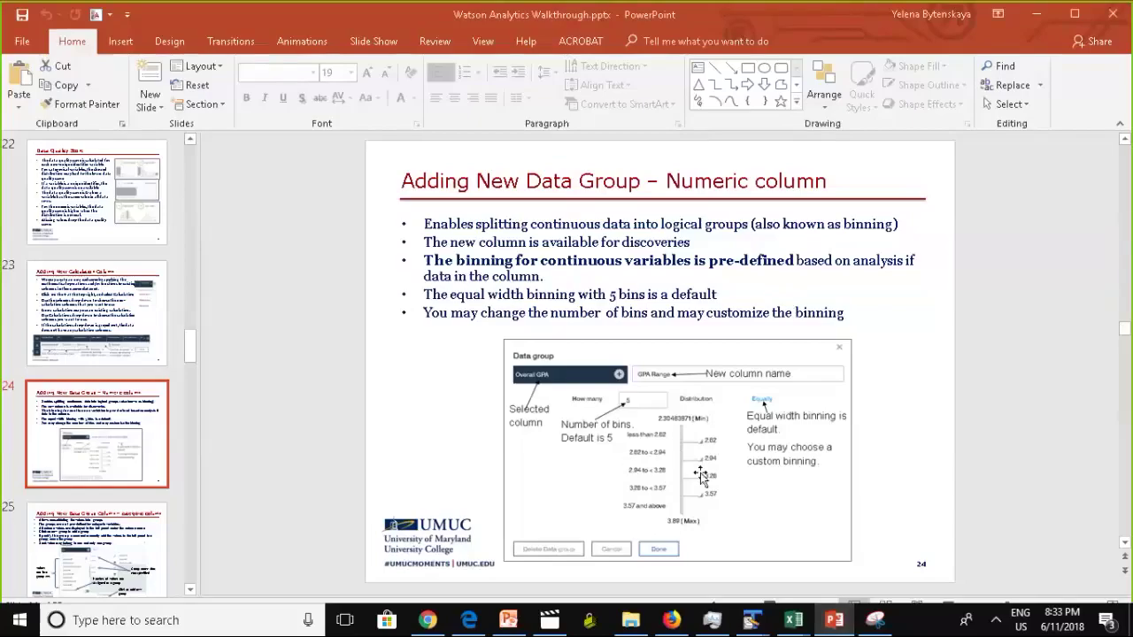
pyautogui.click(440, 623)
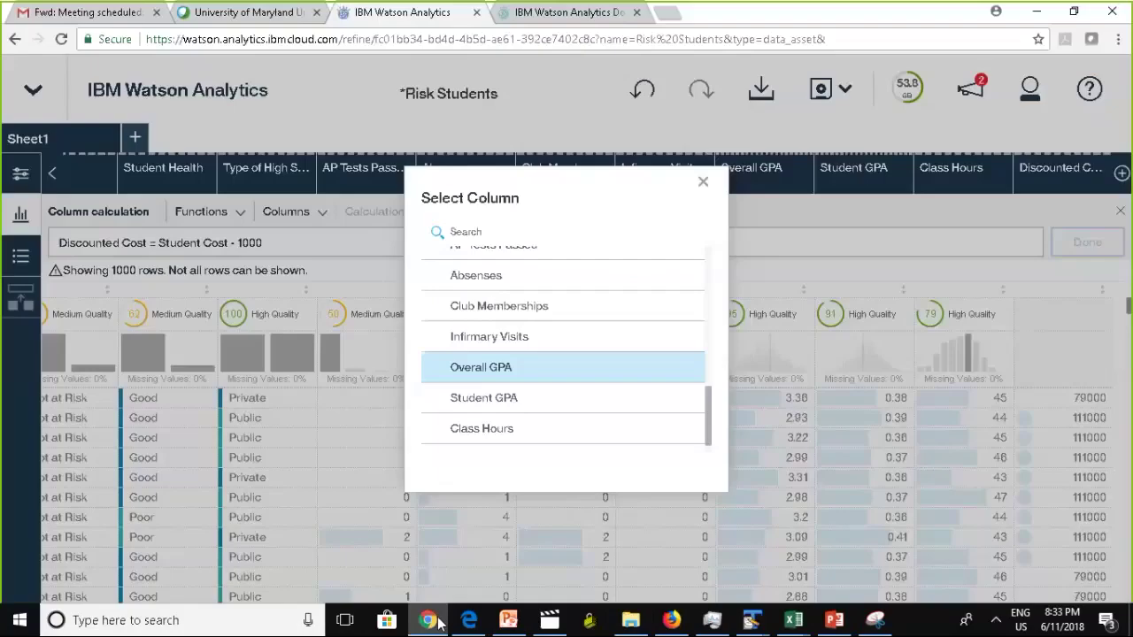
pyautogui.click(564, 379)
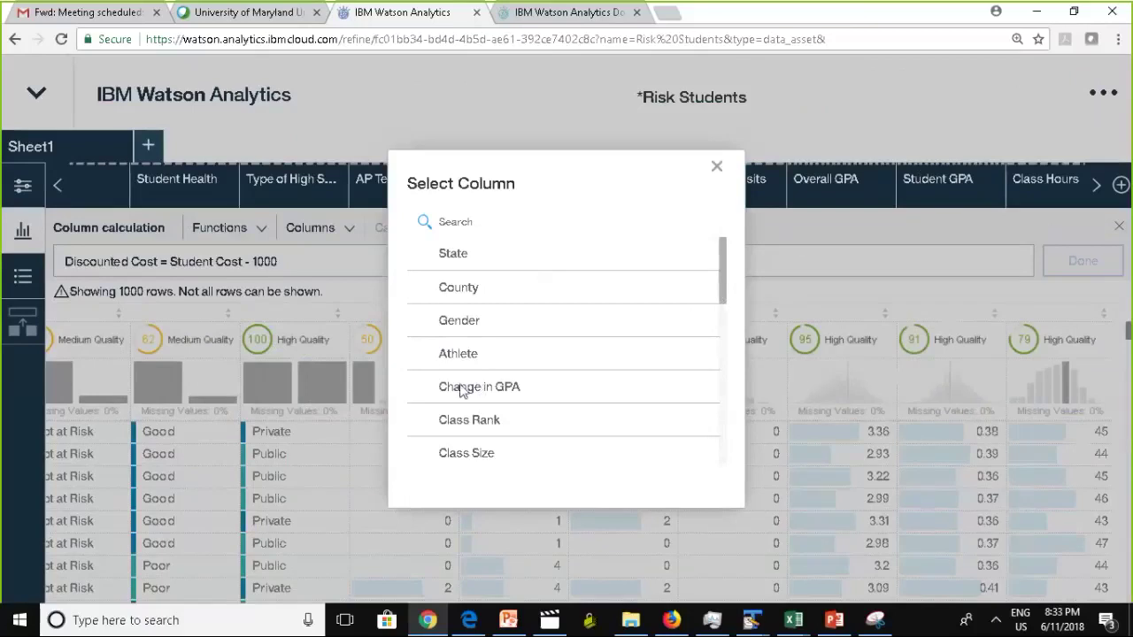
pyautogui.click(834, 620)
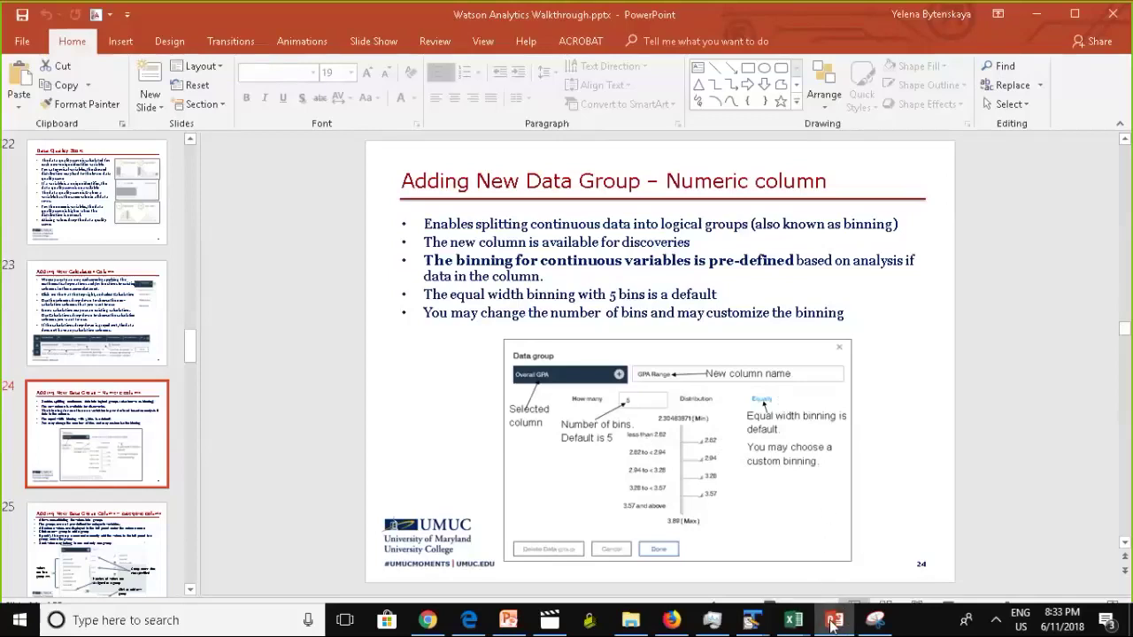
pyautogui.click(438, 619)
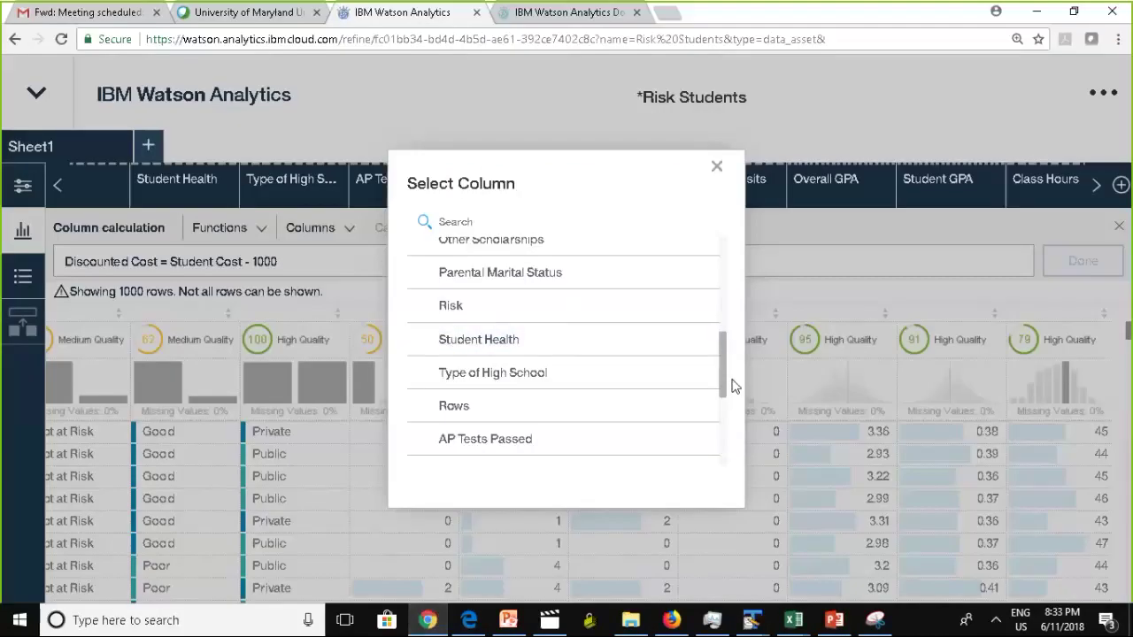
# Step: Choose County as the source column for the data group and name the new column Region
pyautogui.scroll(-3, 726, 390)
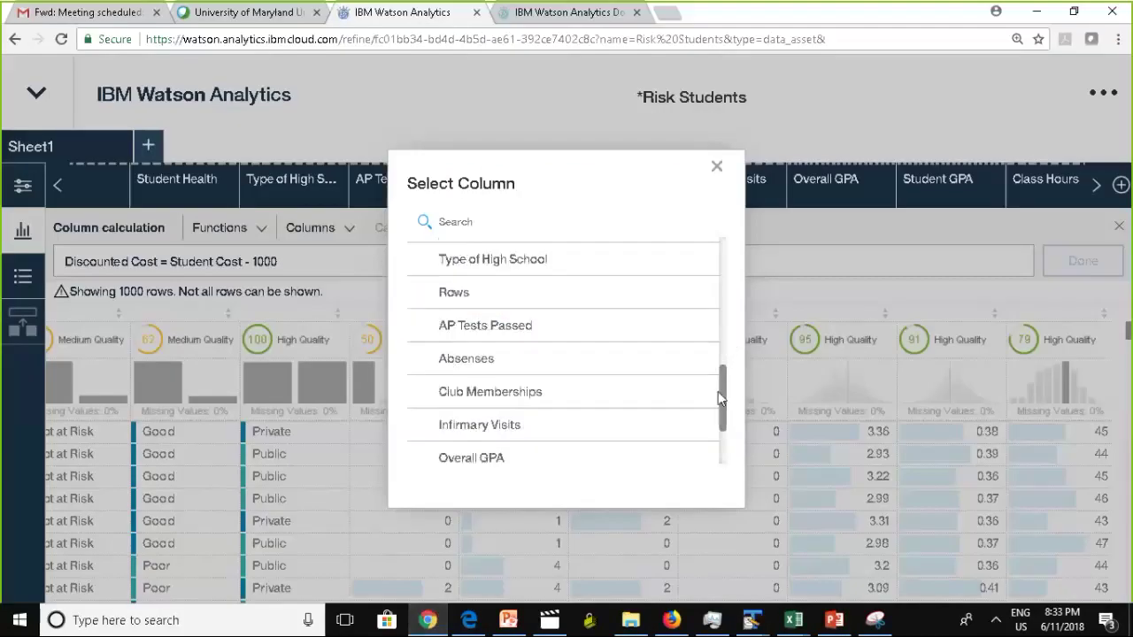
pyautogui.scroll(3, 732, 371)
pyautogui.scroll(-3, 726, 395)
pyautogui.moveTo(728, 407); pyautogui.dragTo(731, 273)
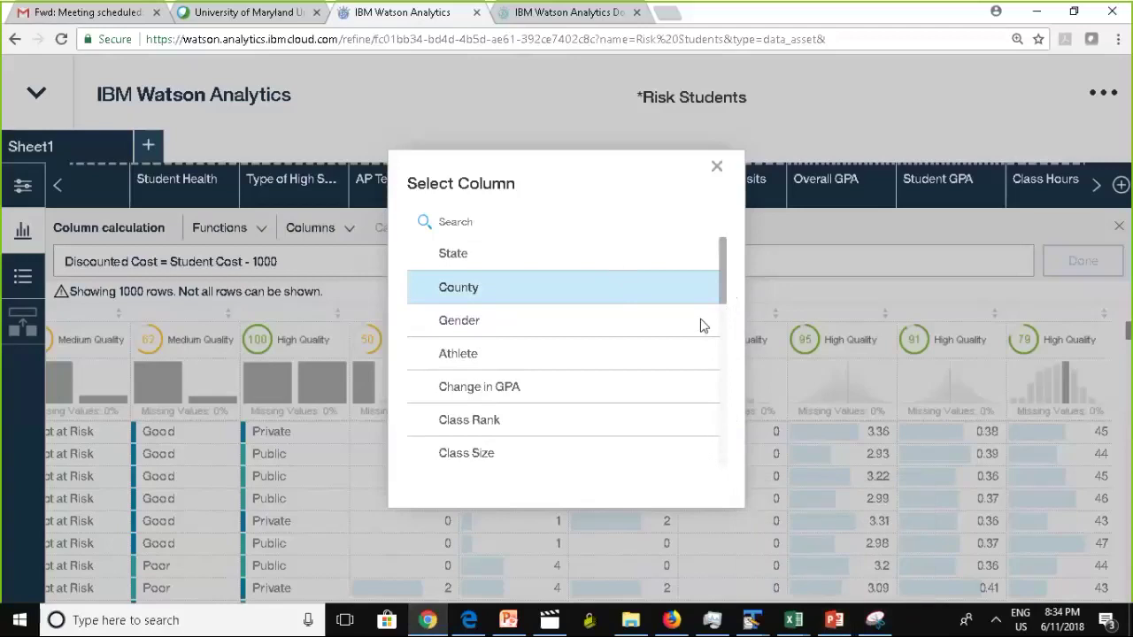
pyautogui.click(461, 291)
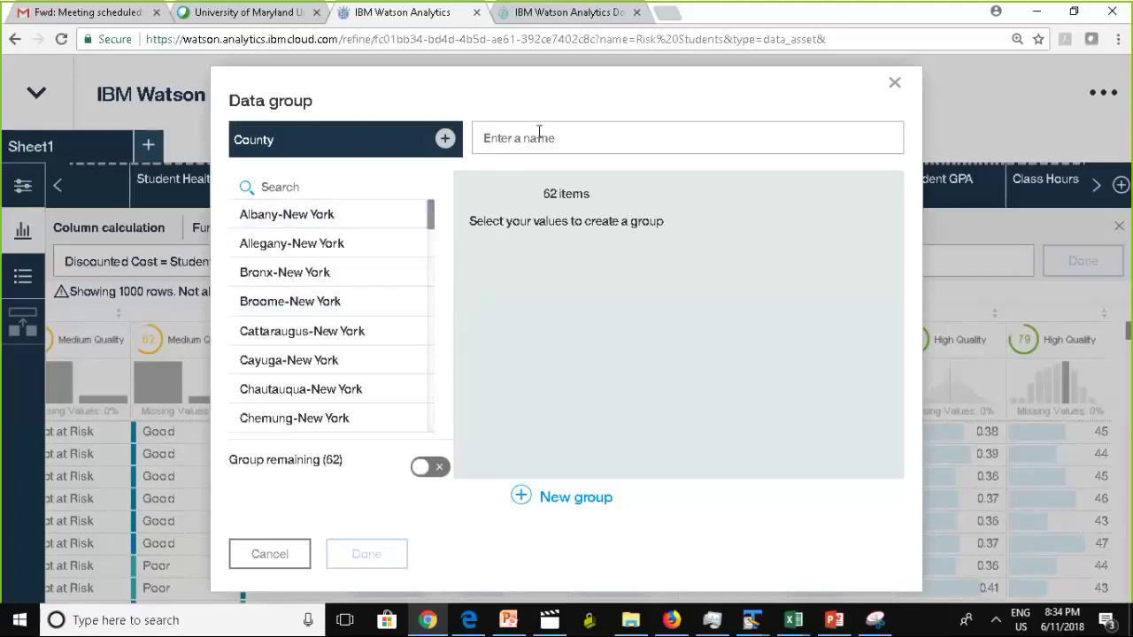
pyautogui.write('Region')
# Step: Add three groups to the Region data group, named Region1, Region 2 and Region 3
pyautogui.click(552, 506)
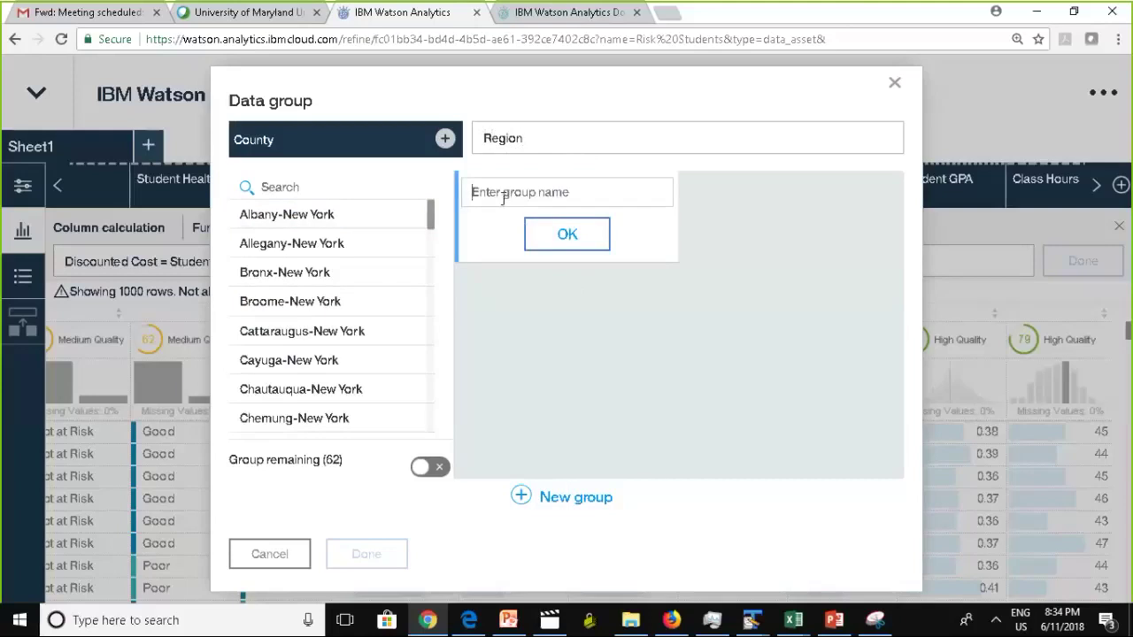
pyautogui.write('Re')
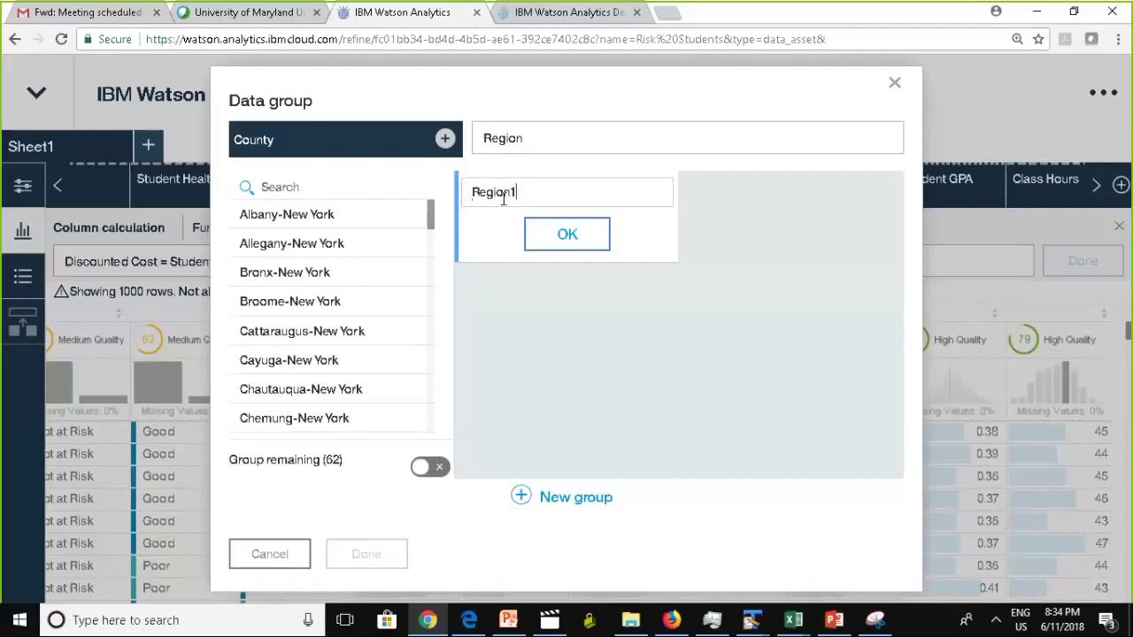
pyautogui.write('gion1')
pyautogui.click(553, 241)
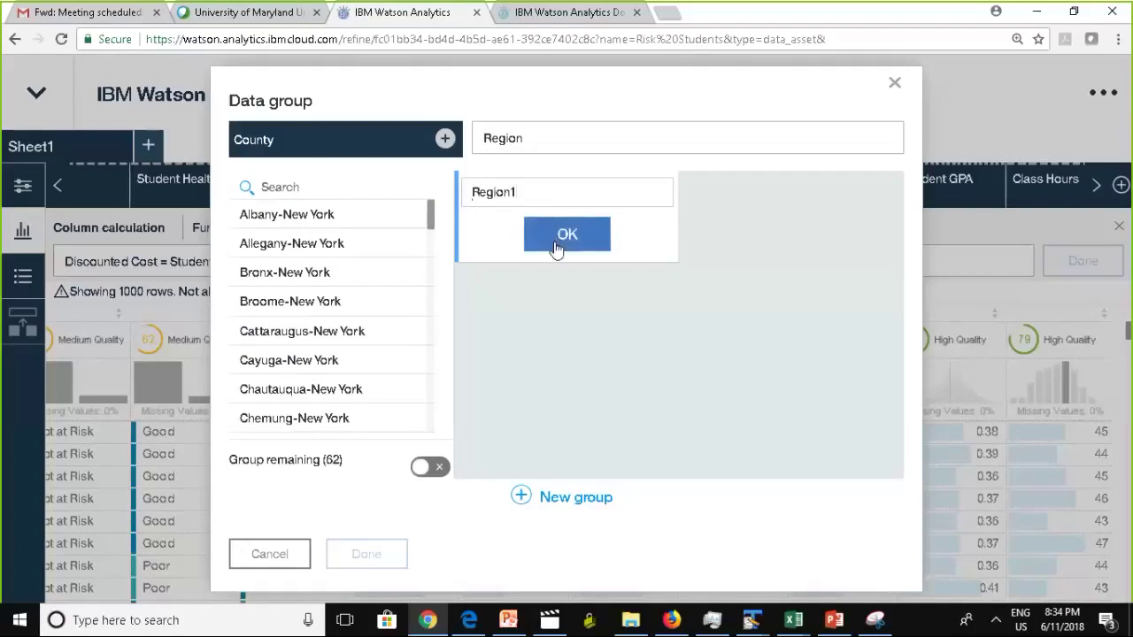
pyautogui.click(551, 499)
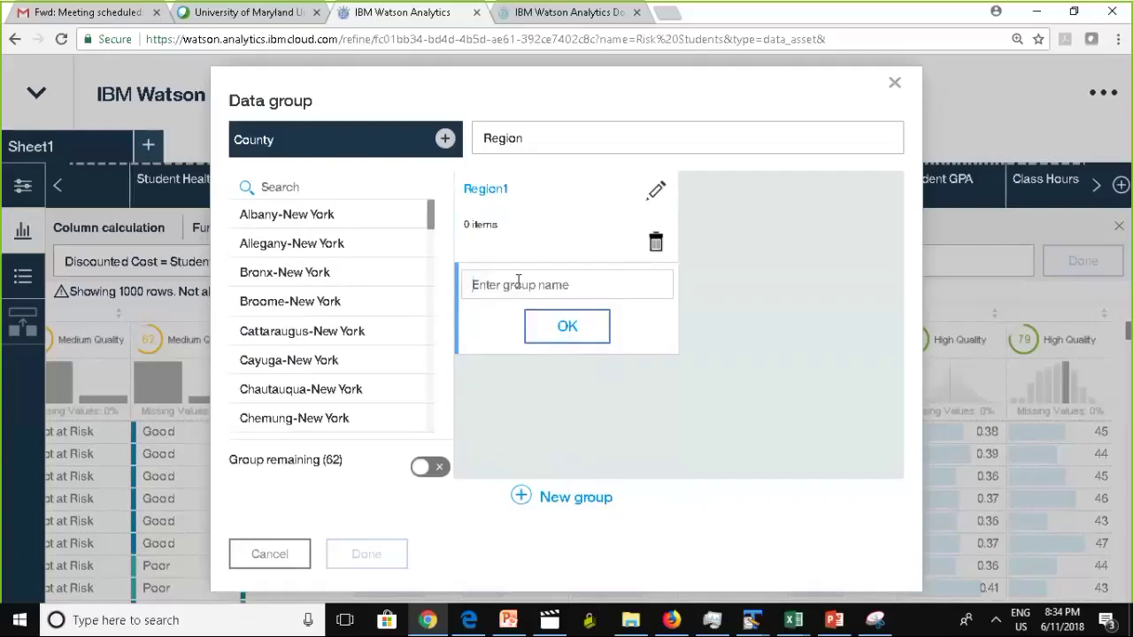
pyautogui.write('Region')
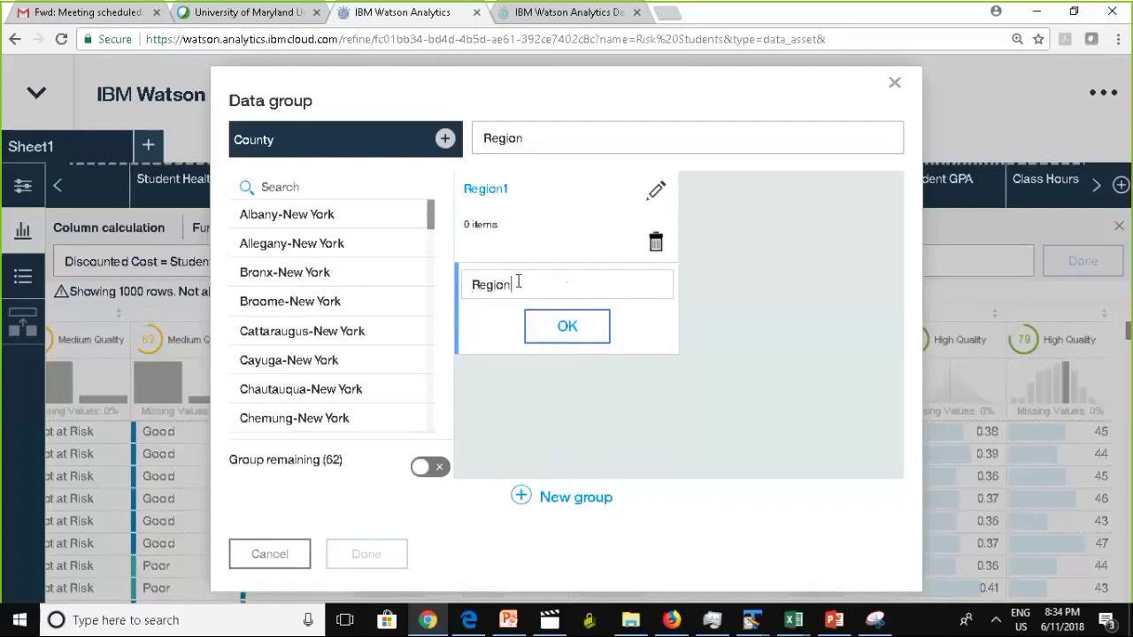
pyautogui.write(' 2')
pyautogui.click(574, 339)
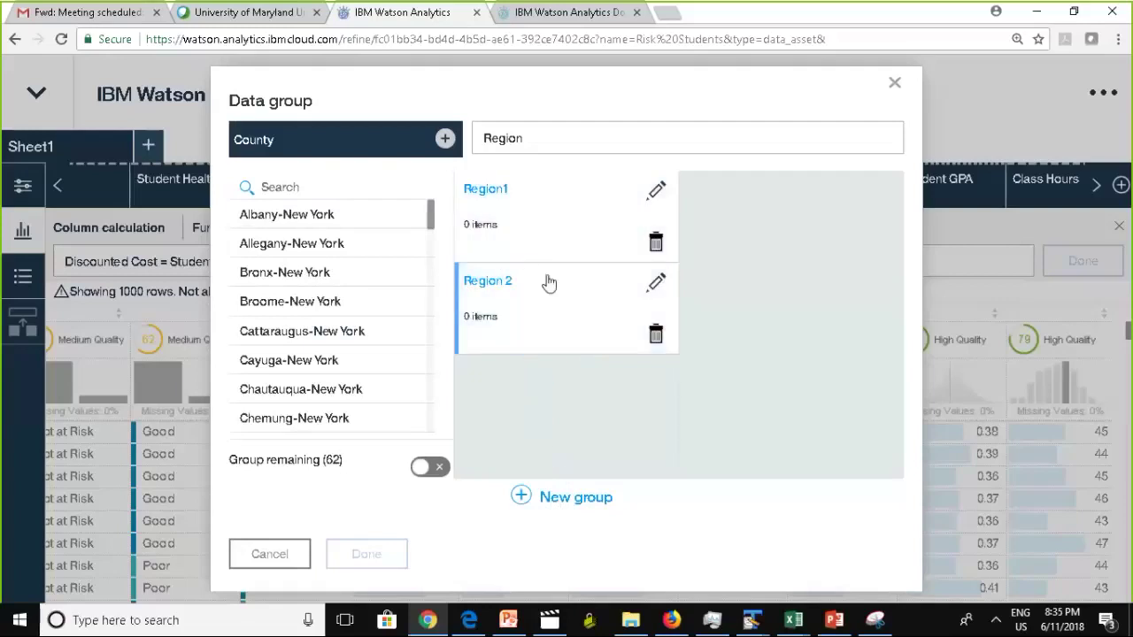
pyautogui.click(556, 502)
pyautogui.write('Region 3')
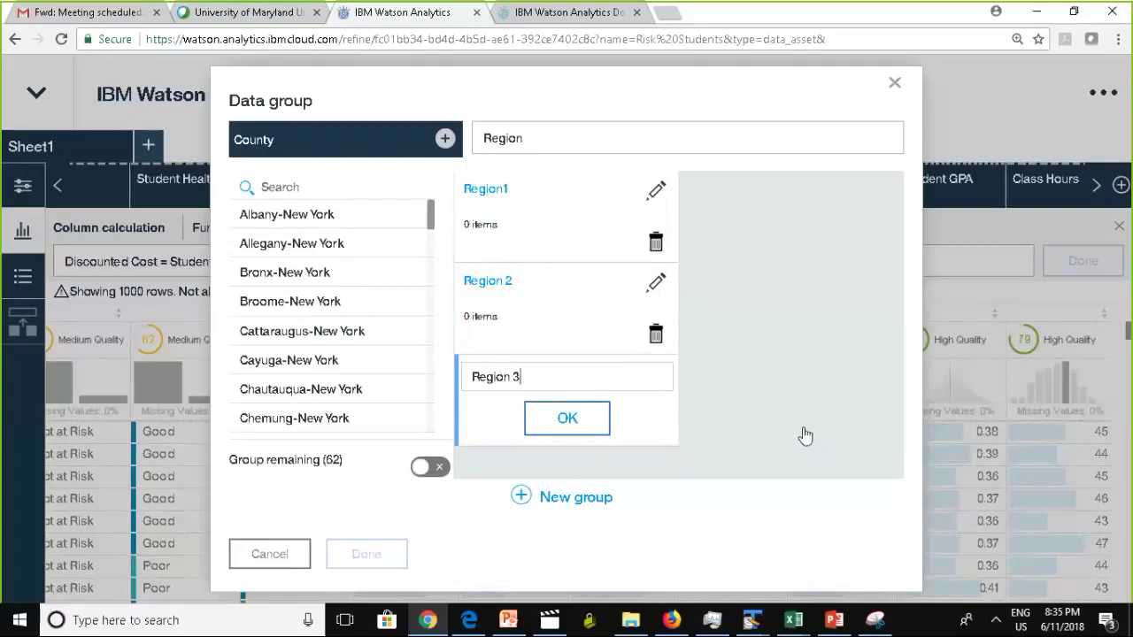
pyautogui.click(564, 423)
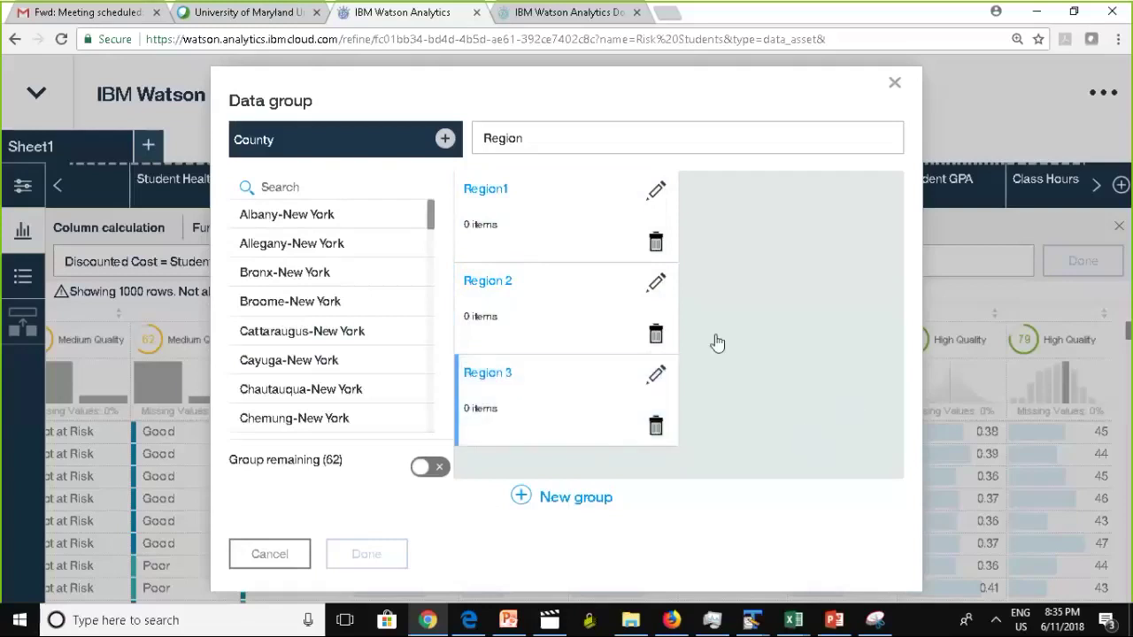
# Step: Assign Albany-New York to Region 3, and the Allegany, Broome, Cattaraugus, Cayuga, Clinton and Columbia counties to Region1
pyautogui.click(284, 223)
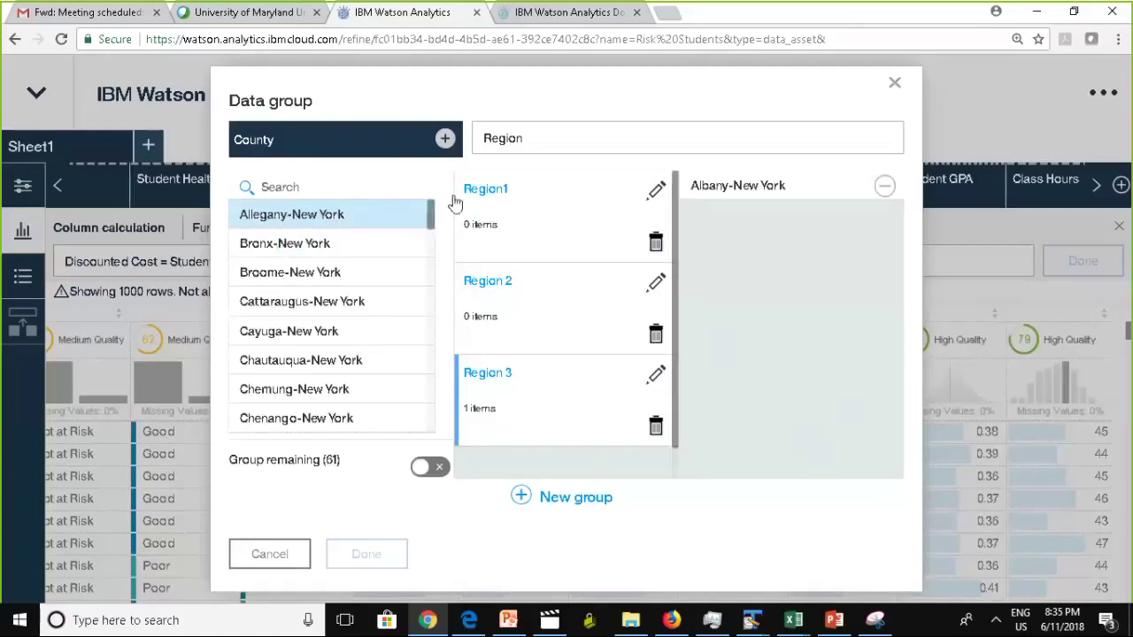
pyautogui.click(549, 203)
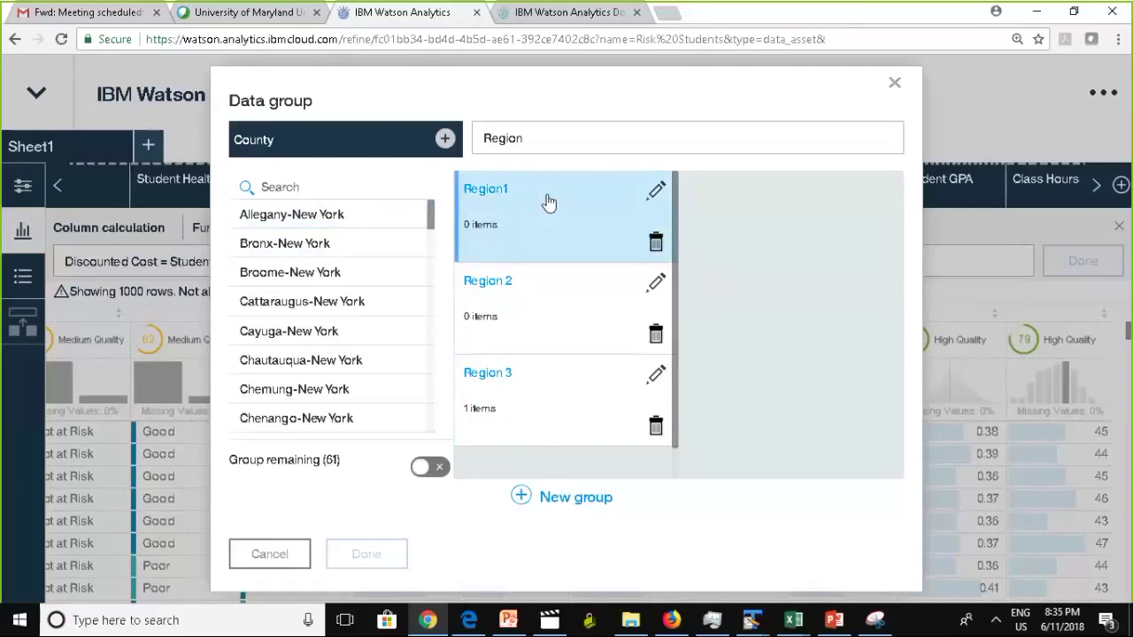
pyautogui.click(280, 221)
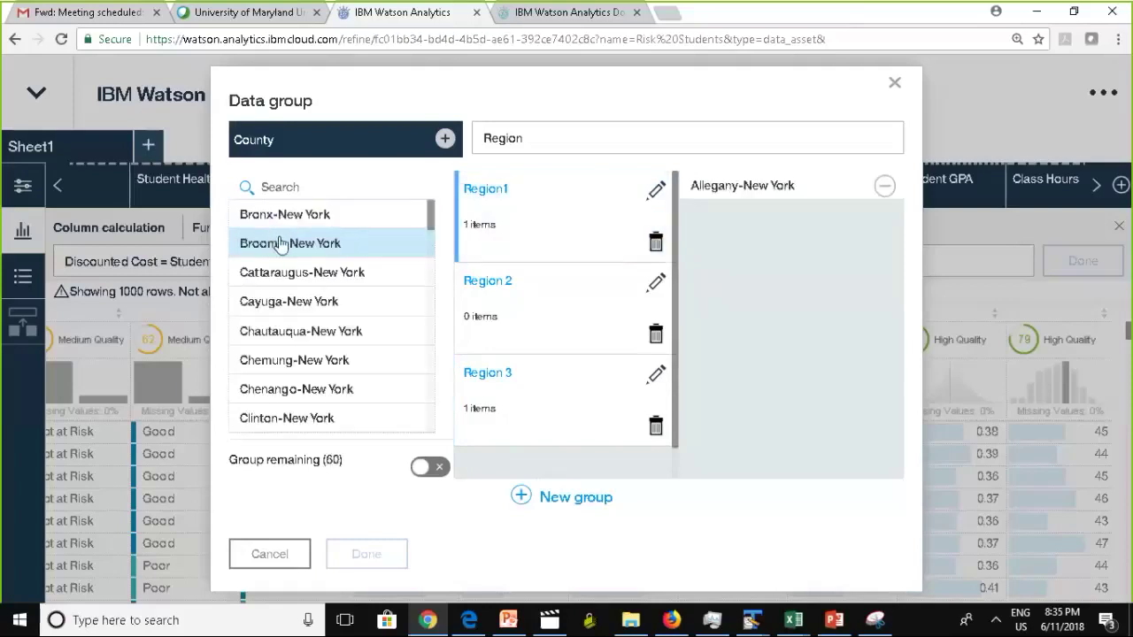
pyautogui.click(279, 252)
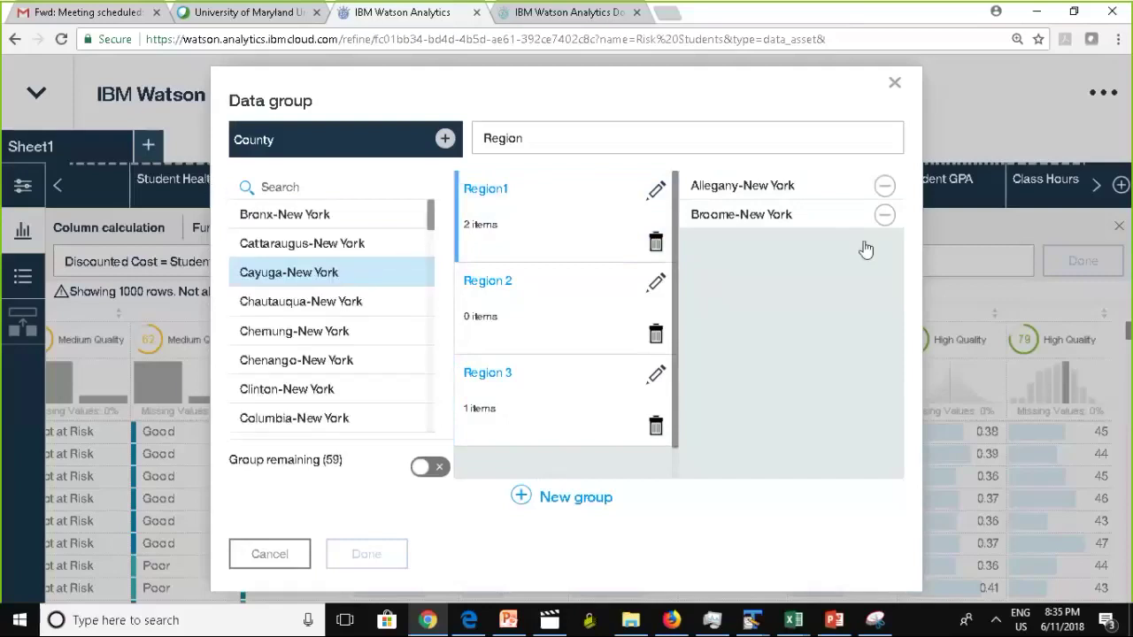
pyautogui.click(289, 252)
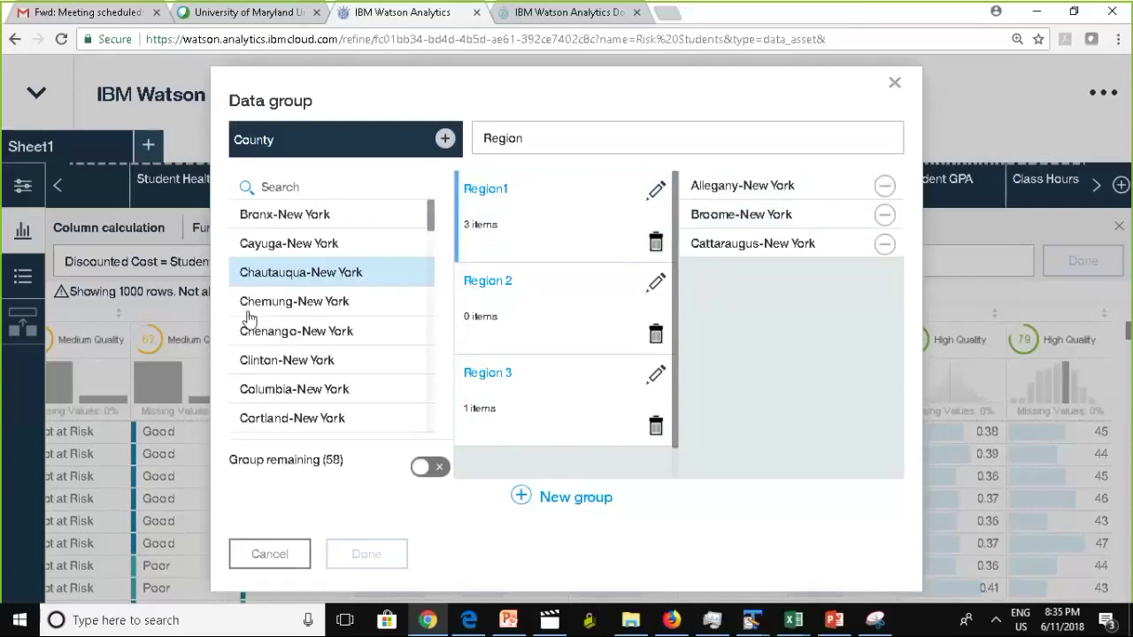
pyautogui.click(292, 250)
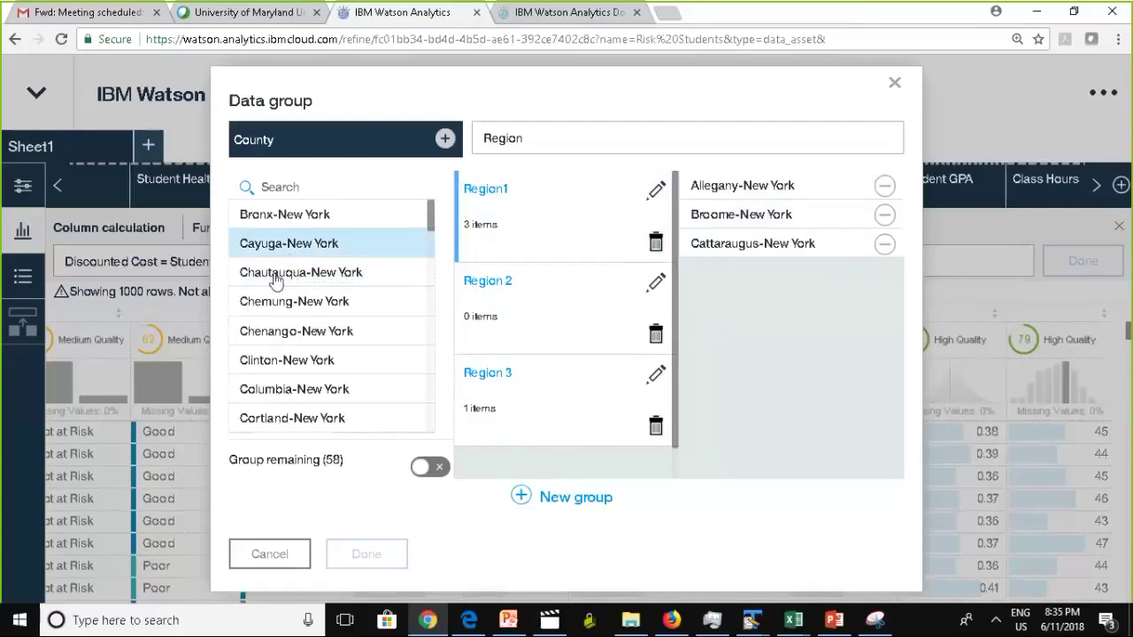
pyautogui.click(266, 328)
pyautogui.click(266, 329)
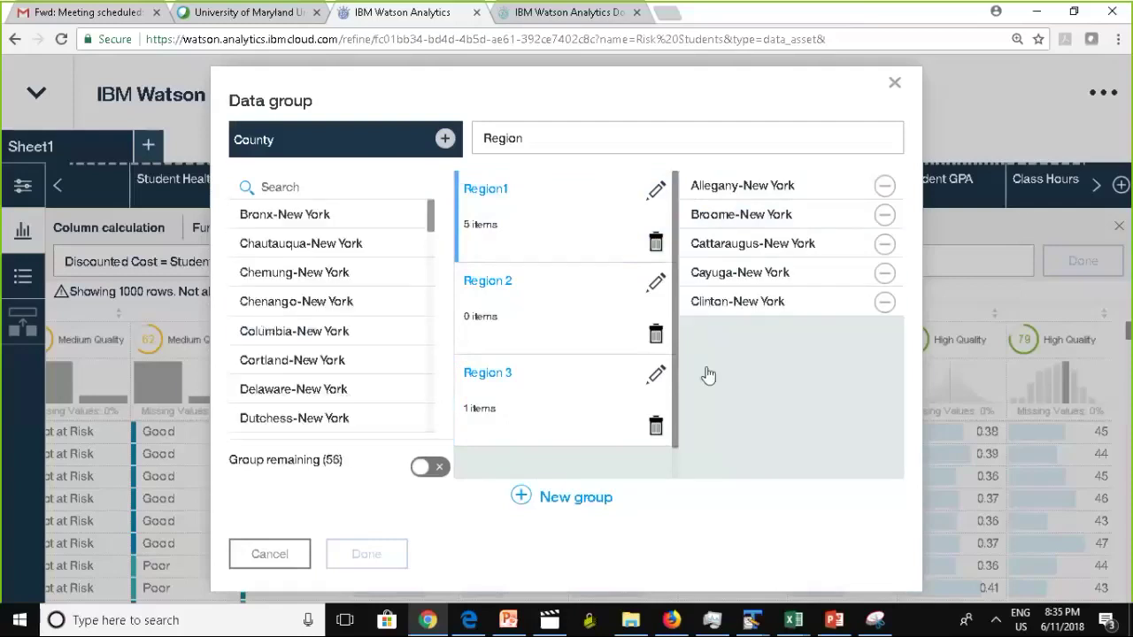
# Step: Assign the Chenango, Erie, Chautauqua, Essex, Delaware, Cortland, Fulton and Greene counties to Region 2
pyautogui.click(559, 324)
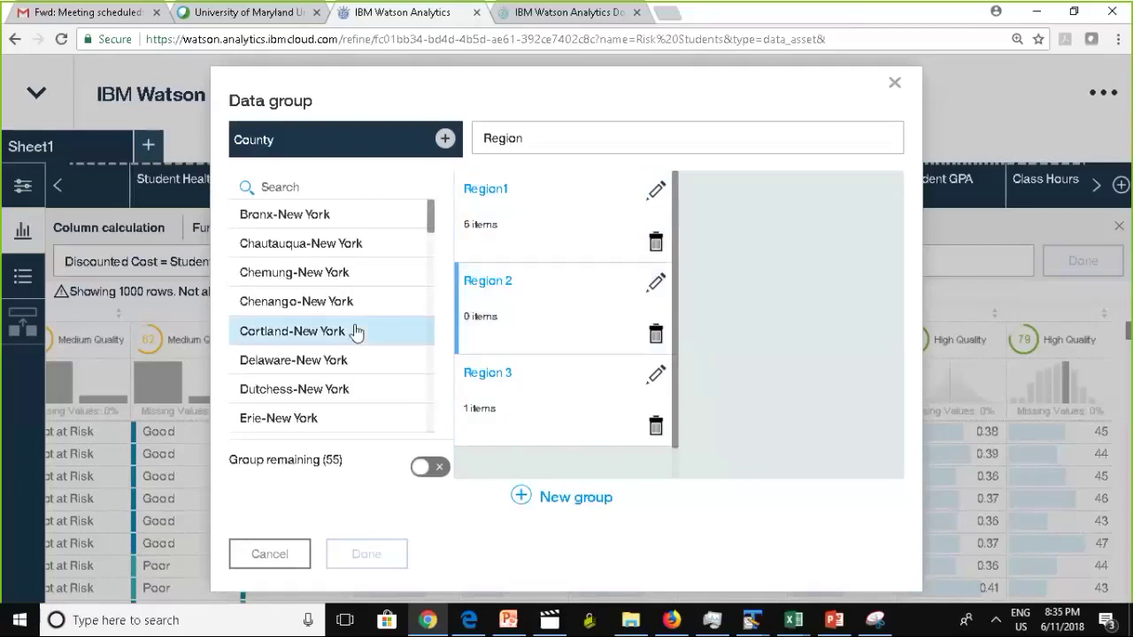
pyautogui.click(263, 312)
pyautogui.click(272, 390)
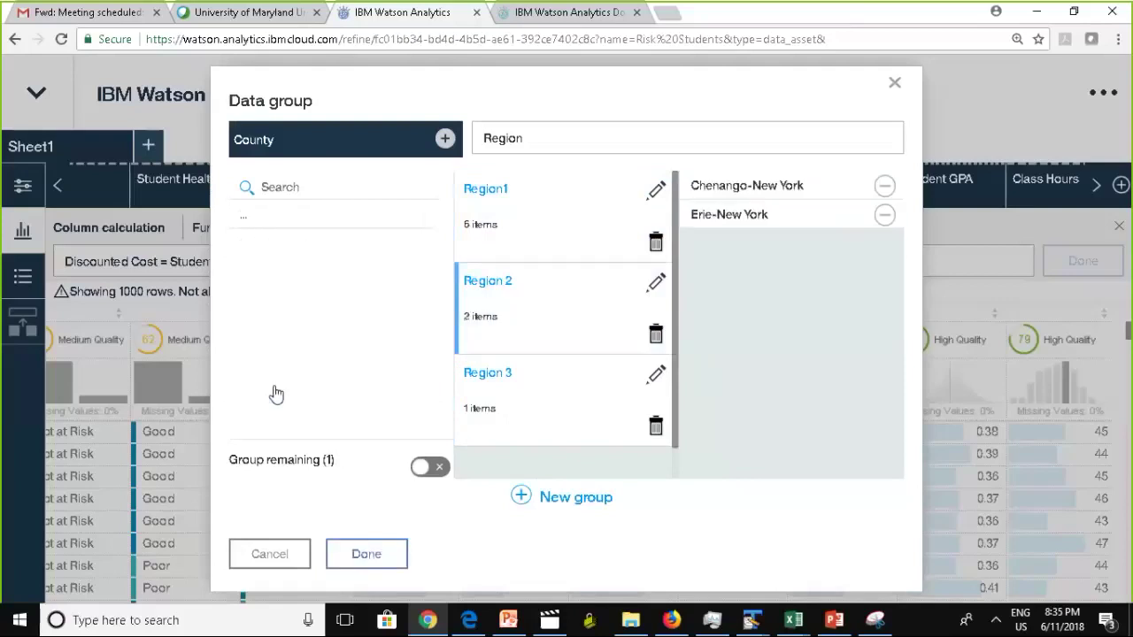
pyautogui.click(293, 250)
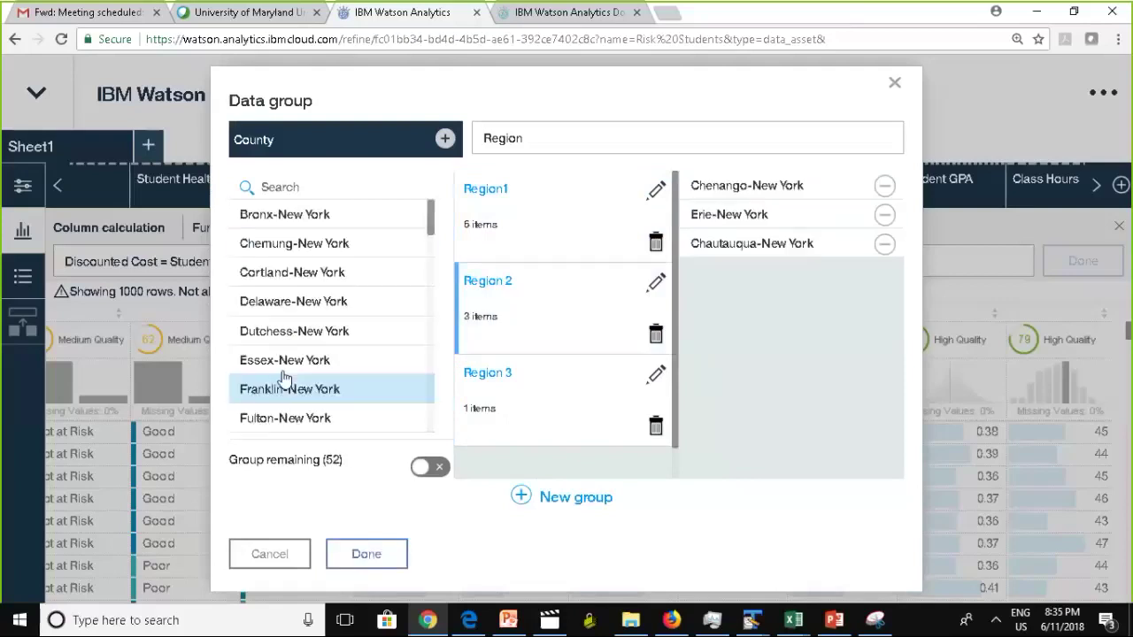
pyautogui.click(288, 372)
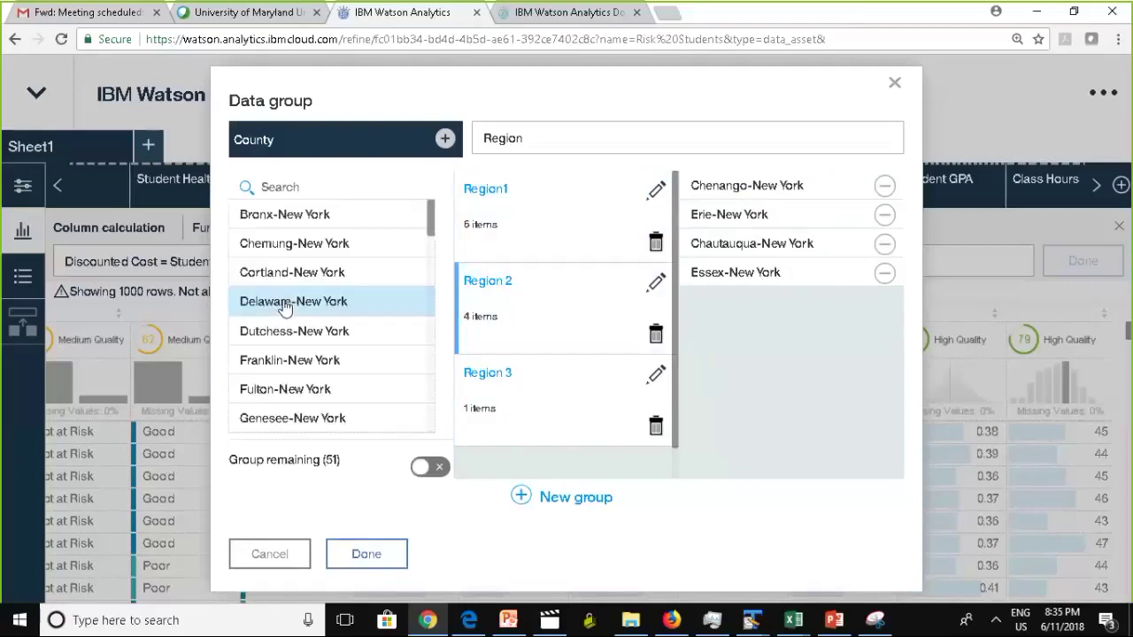
pyautogui.click(286, 299)
pyautogui.click(306, 276)
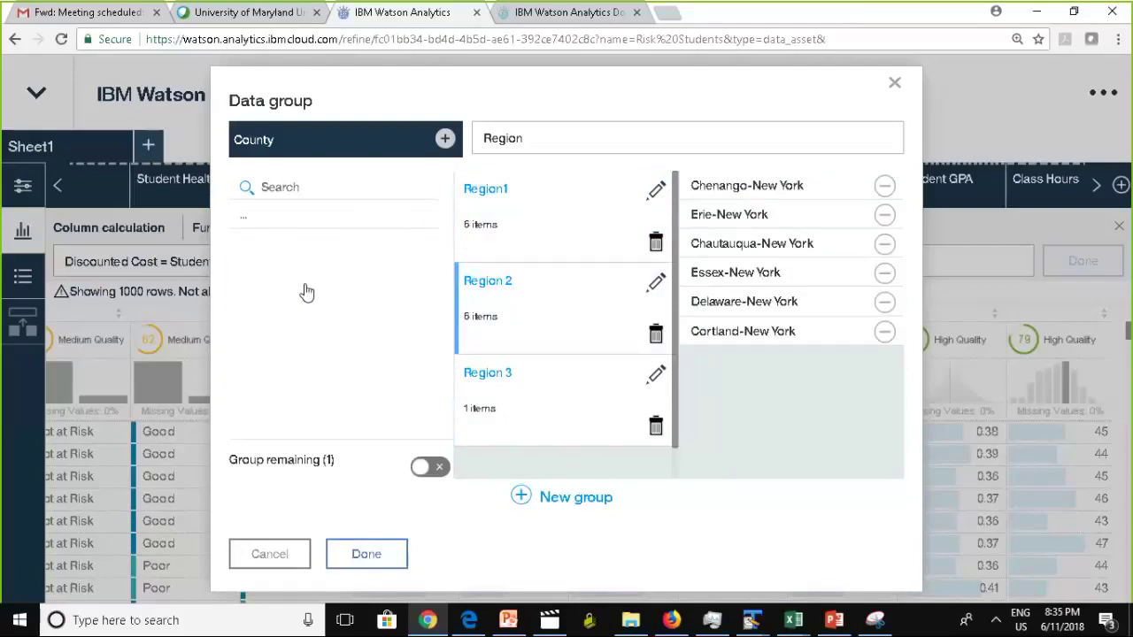
pyautogui.click(305, 334)
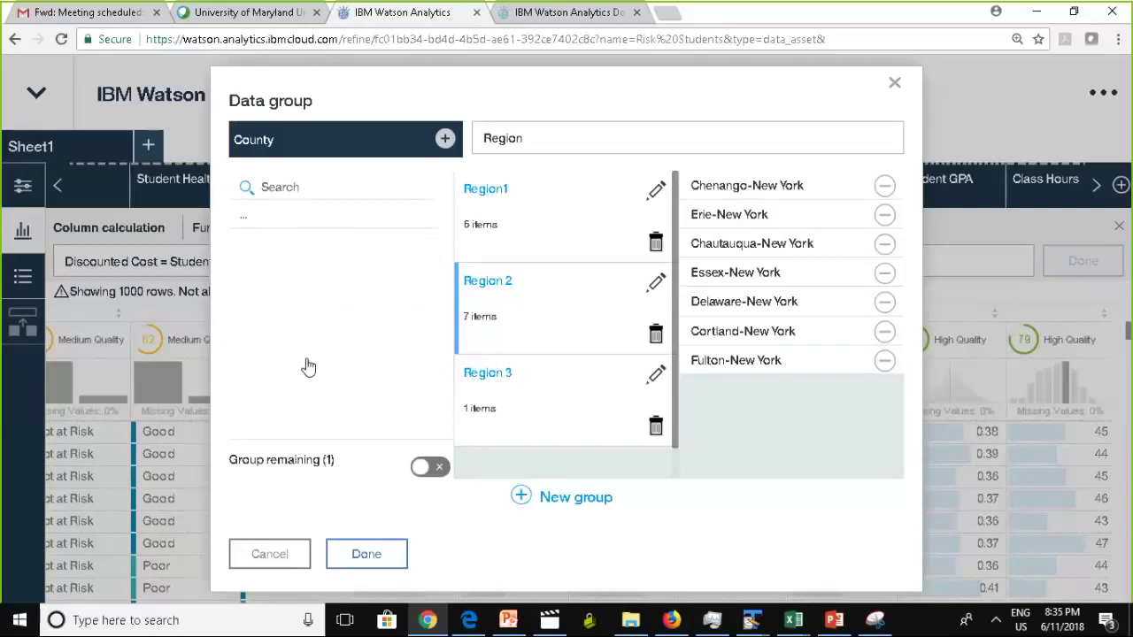
pyautogui.click(351, 350)
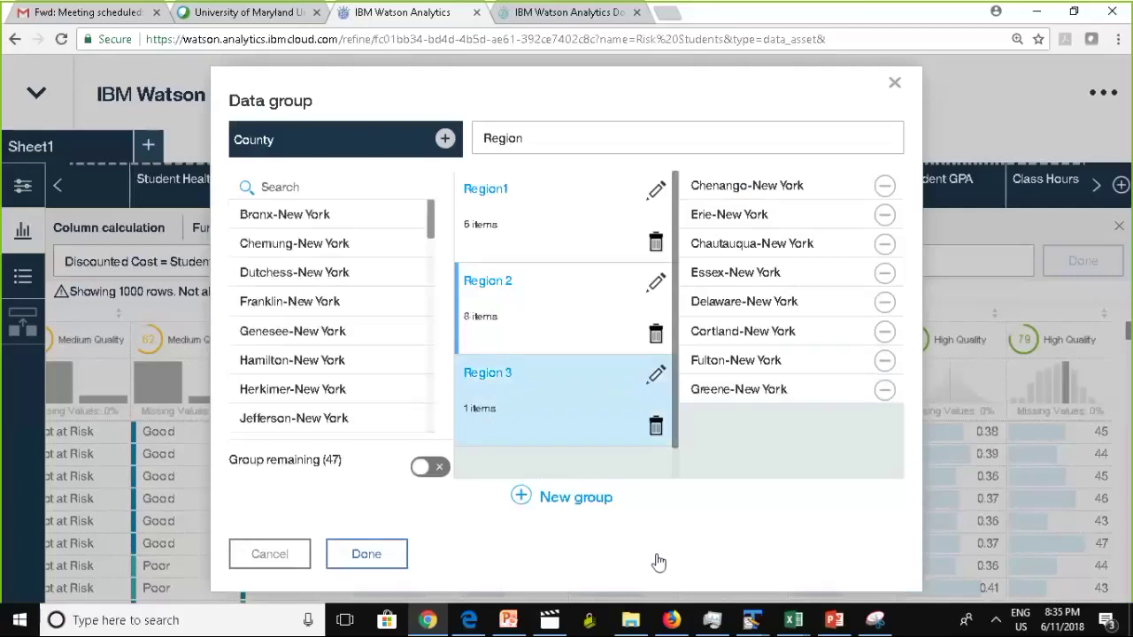
# Step: Assign the Herkimer, Genesee, Kings, Dutchess, Franklin, Monroe, Livingston, Madison and Nassau counties to Region 3
pyautogui.click(531, 432)
pyautogui.click(296, 393)
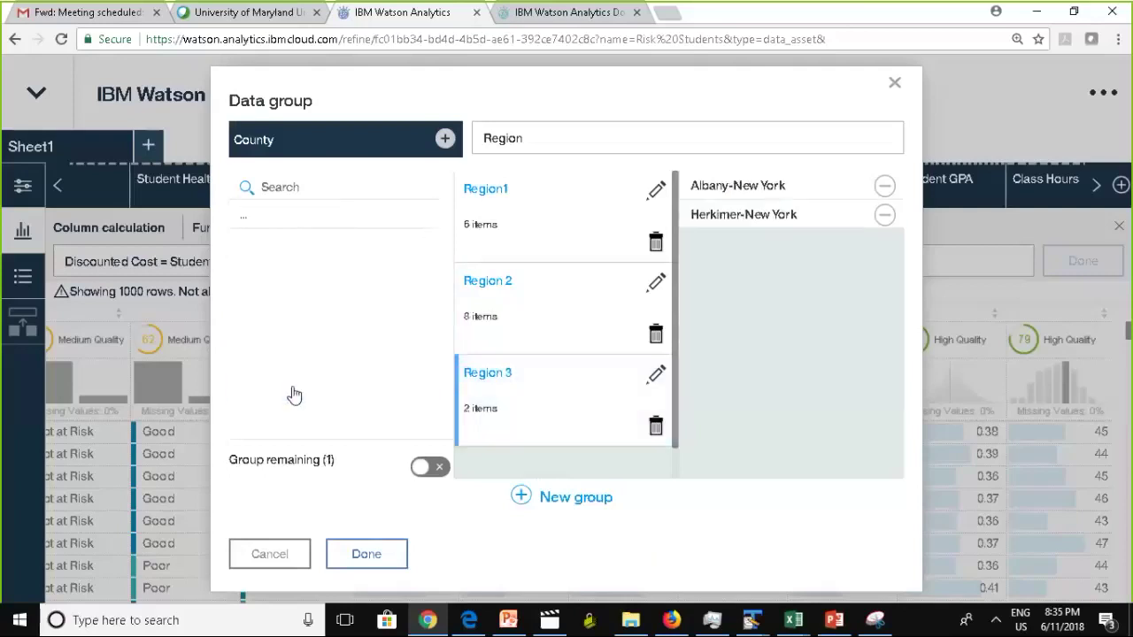
pyautogui.click(292, 331)
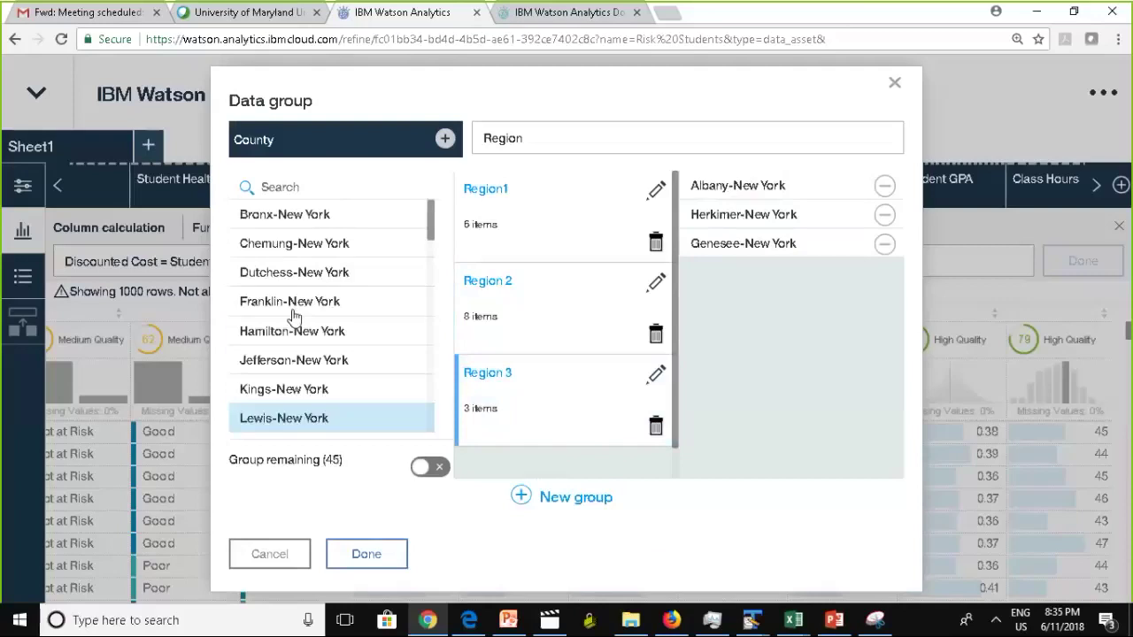
pyautogui.click(291, 394)
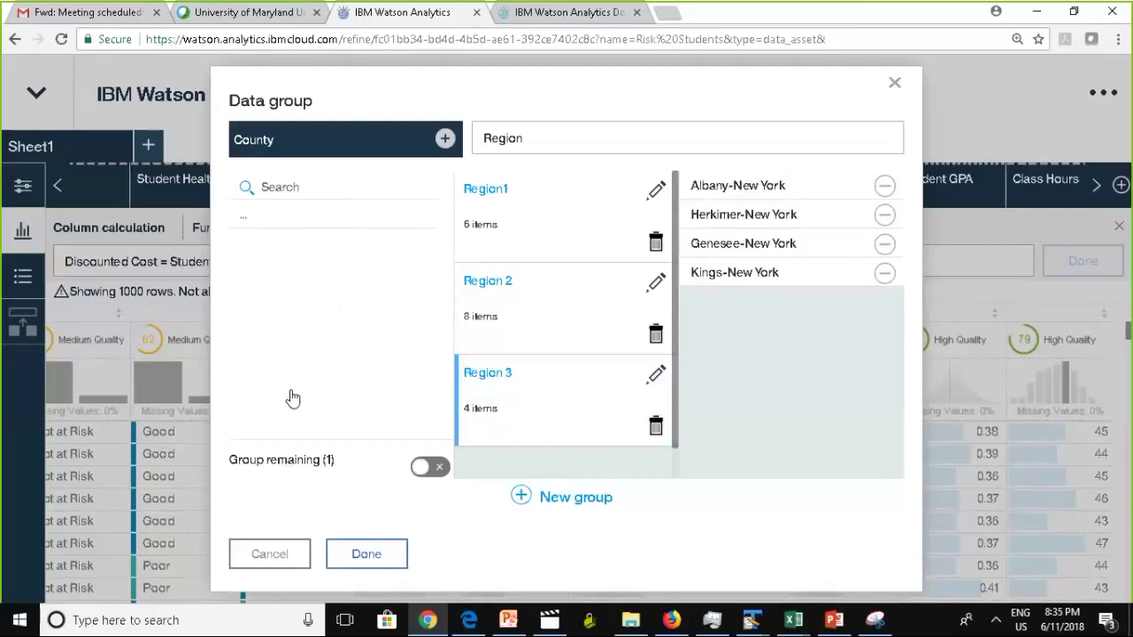
pyautogui.click(301, 274)
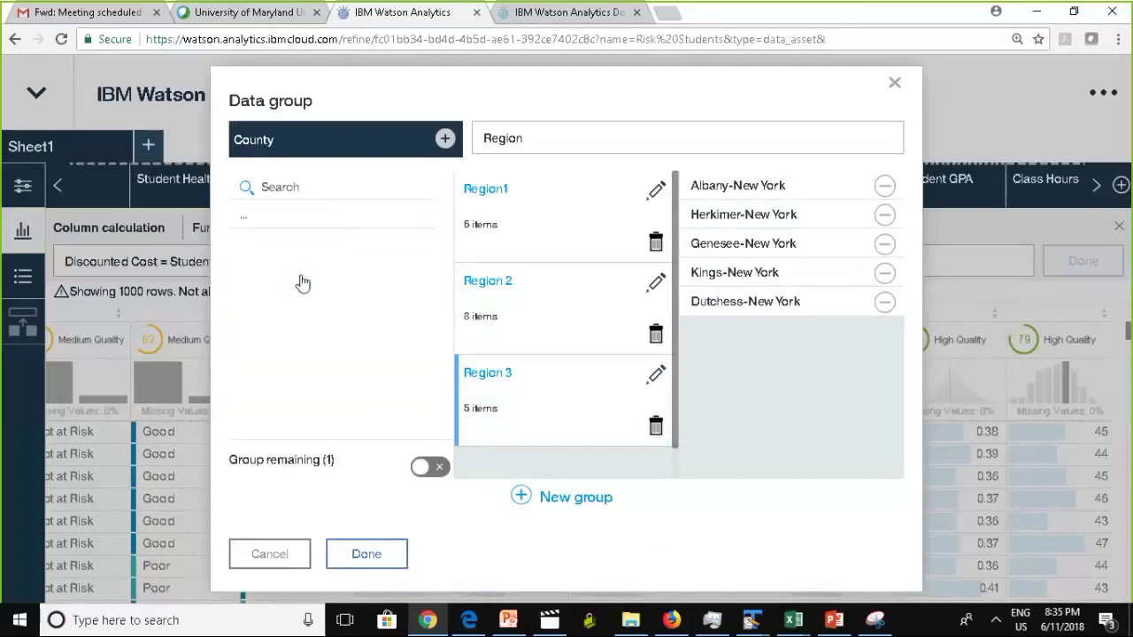
pyautogui.click(301, 275)
pyautogui.click(298, 358)
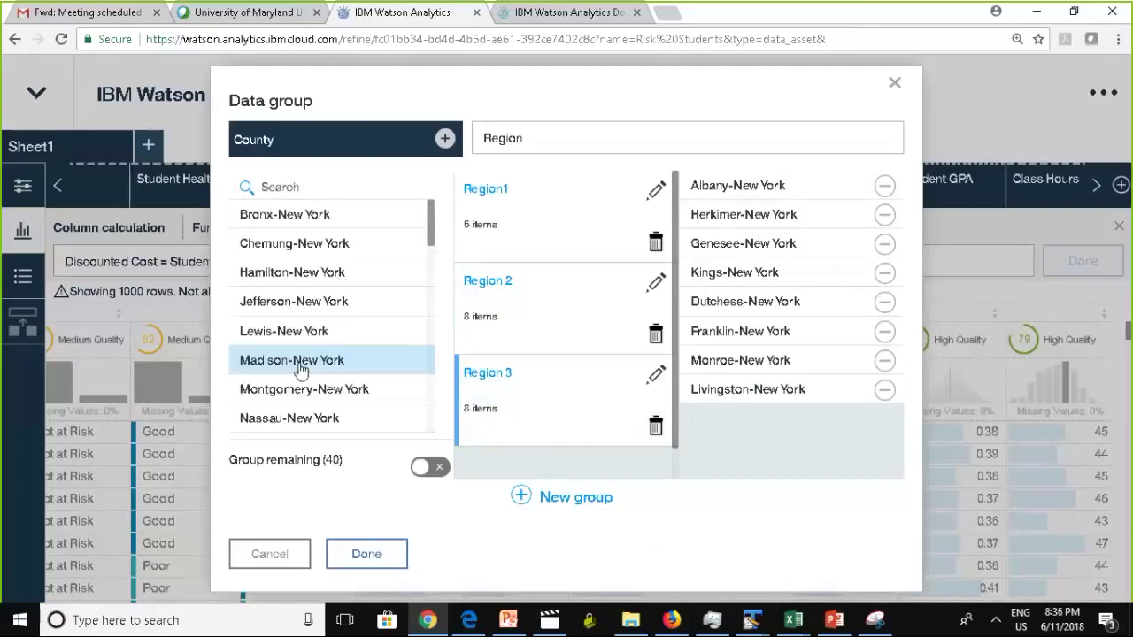
pyautogui.click(299, 365)
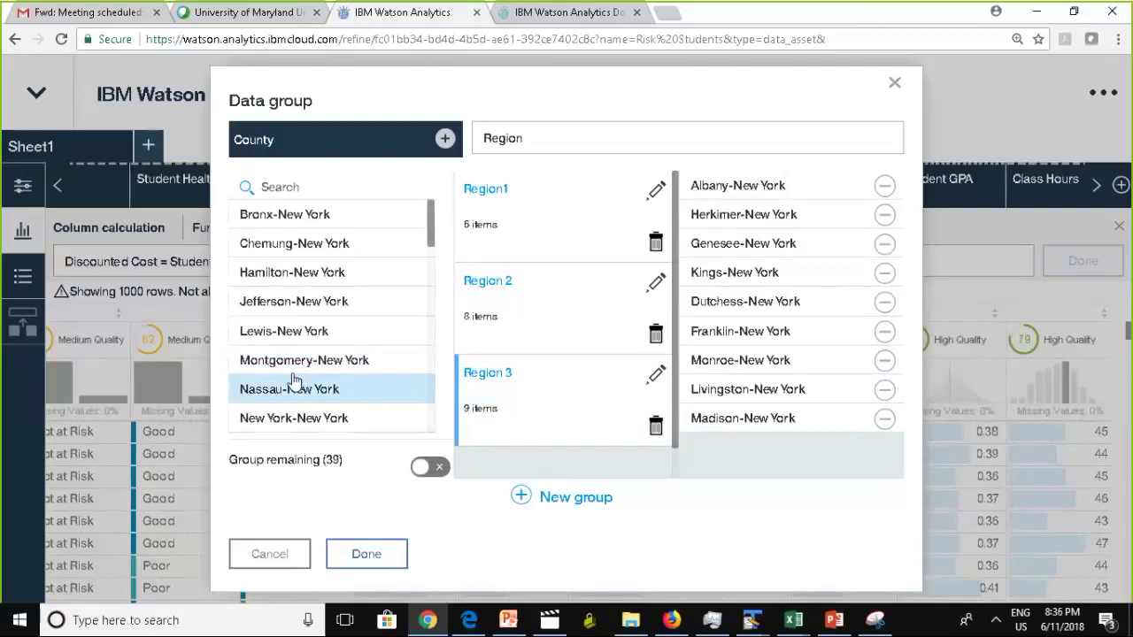
pyautogui.click(295, 386)
# Step: Assign Lewis-New York to Region 2 and Jefferson-New York to Region1, and create the Region data group column
pyautogui.click(531, 324)
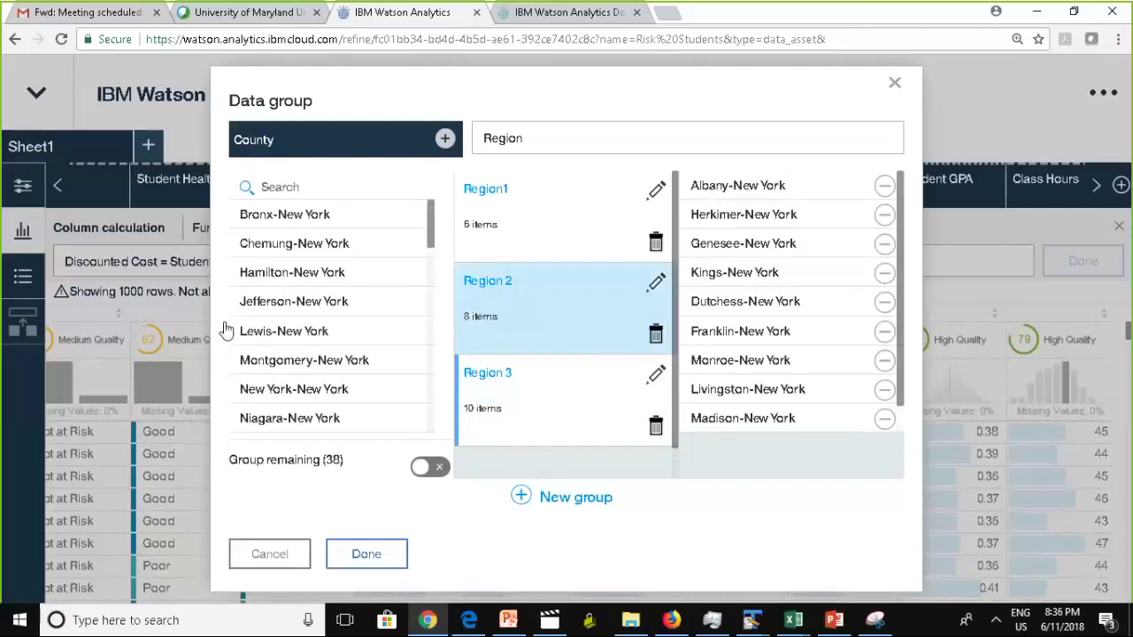
pyautogui.click(282, 333)
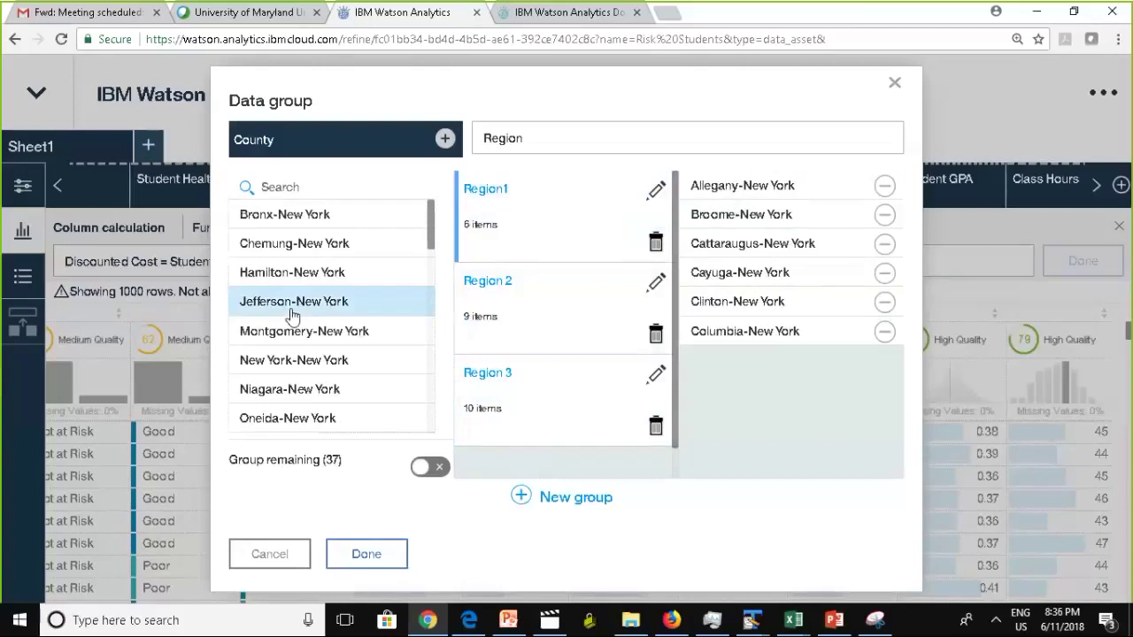
pyautogui.click(294, 301)
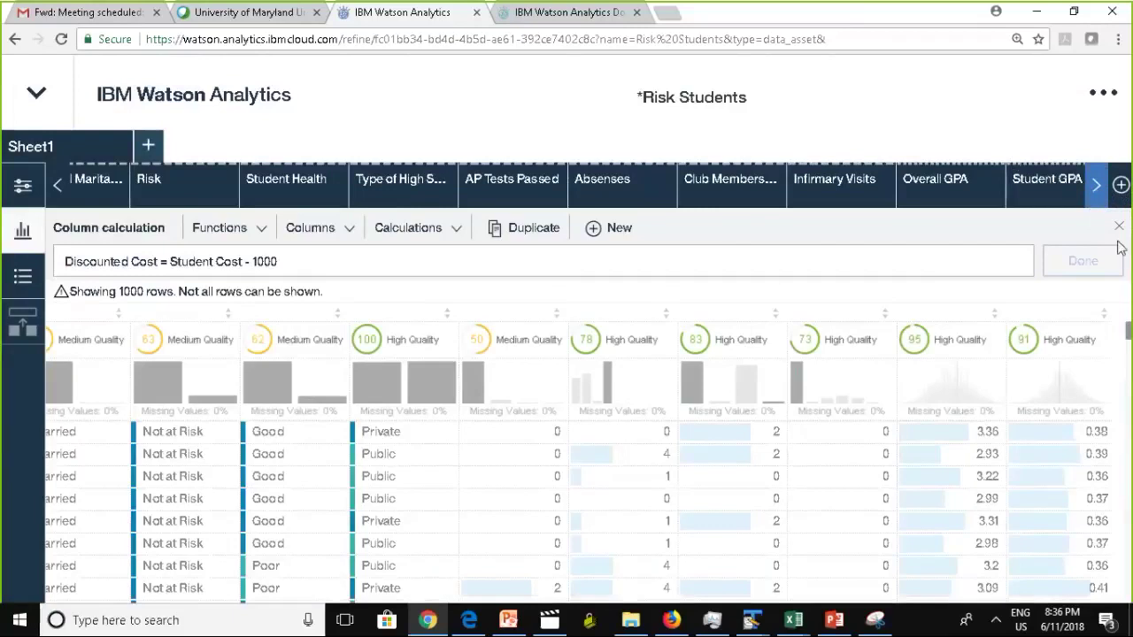
# Step: Find the new Region column in the sheet and open its filter values and column options
pyautogui.click(1096, 186)
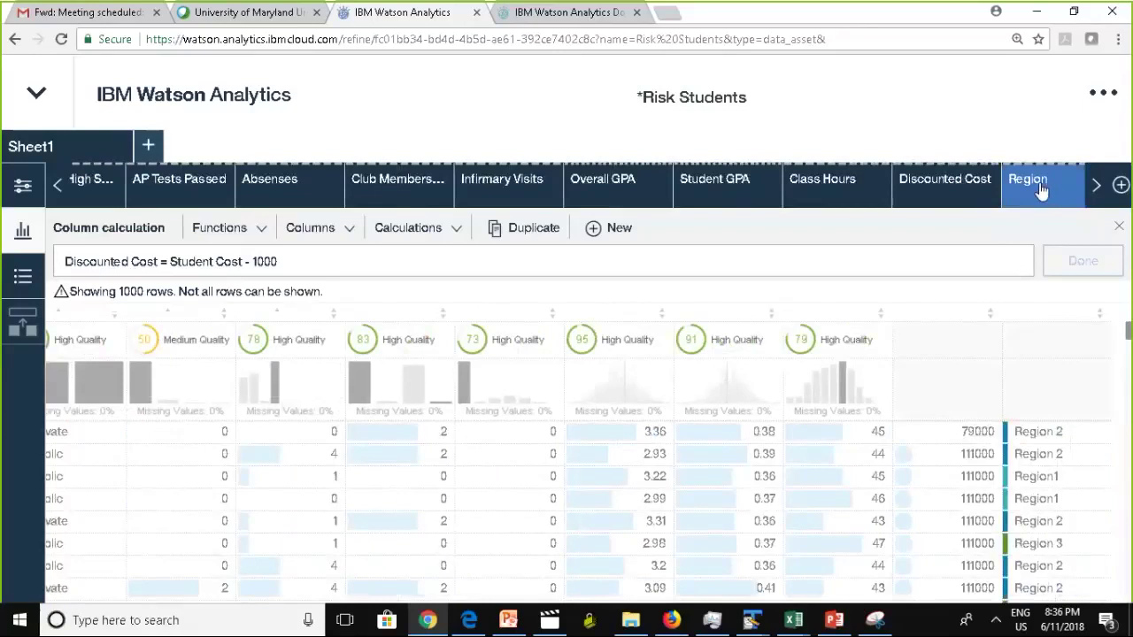
pyautogui.click(1041, 186)
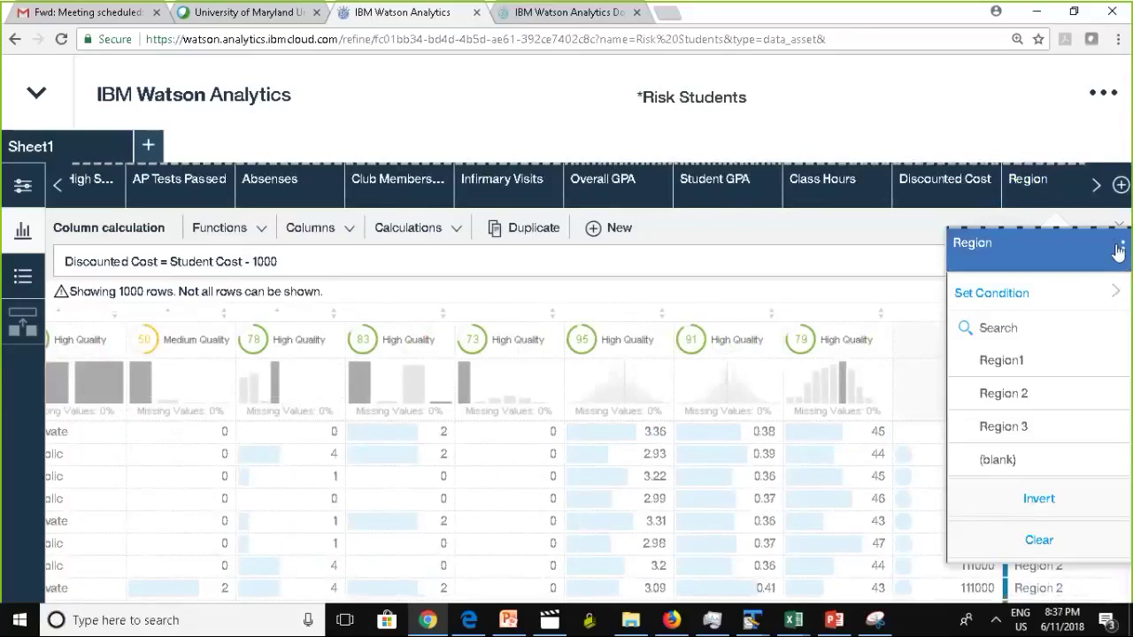
pyautogui.click(1122, 251)
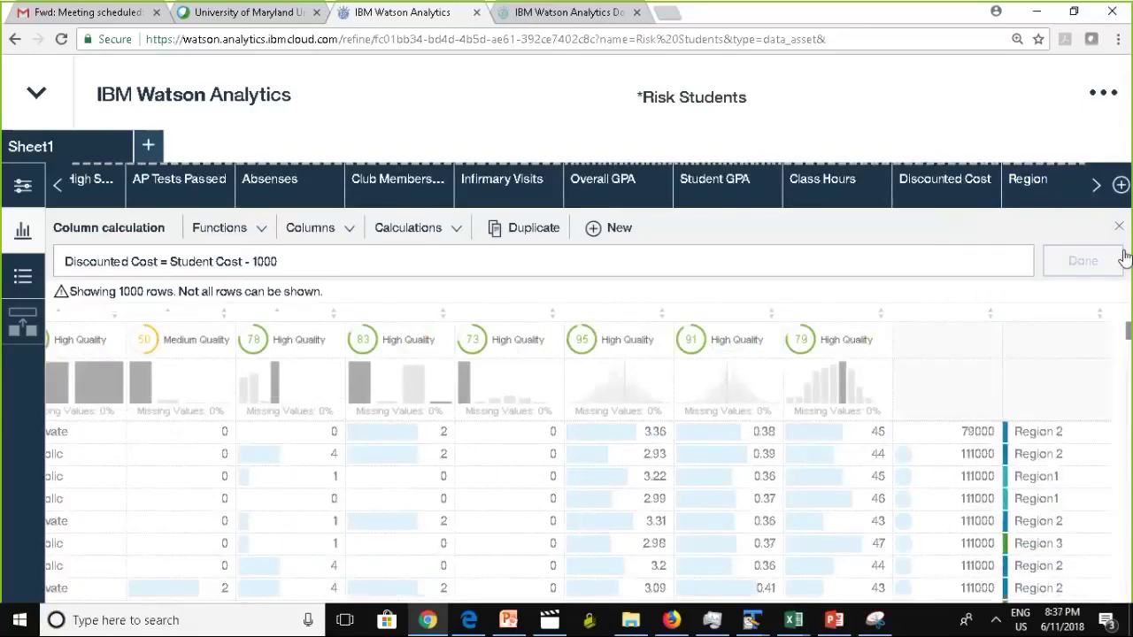
pyautogui.click(1067, 205)
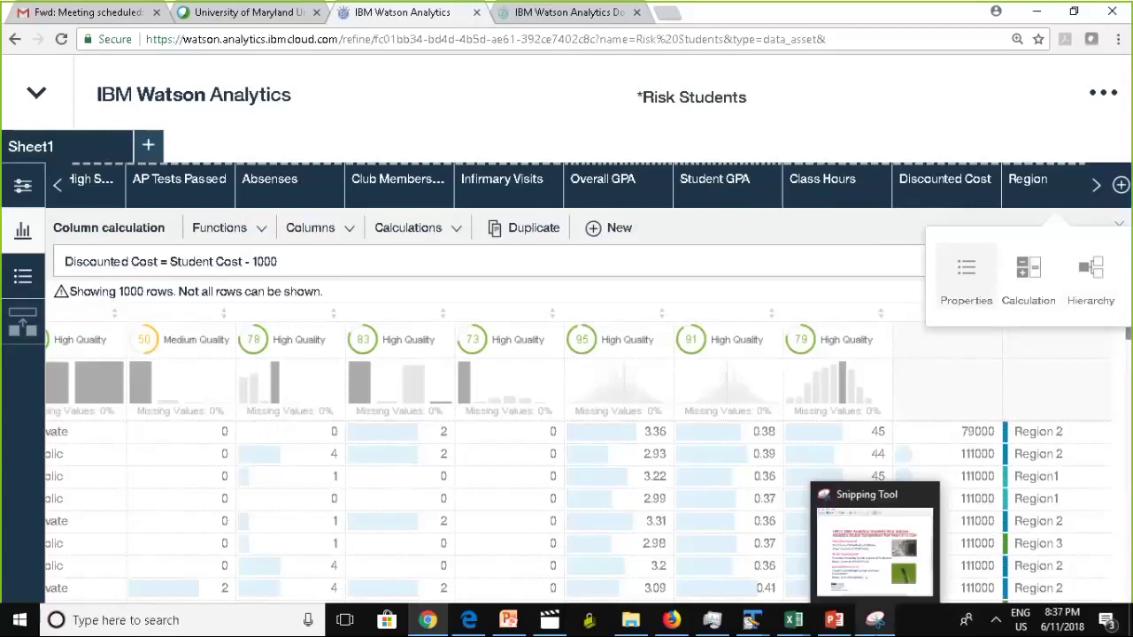
# Step: Switch to the Watson Analytics Walkthrough presentation in PowerPoint and show the slide on data groups for categoric columns
pyautogui.moveTo(832, 624)
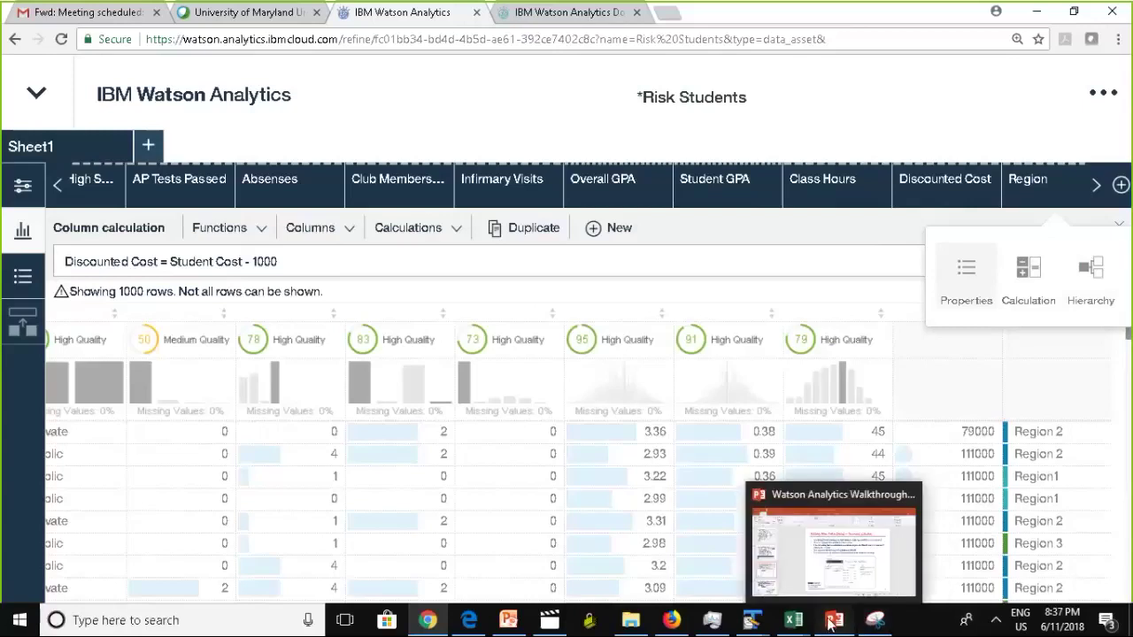
pyautogui.click(832, 622)
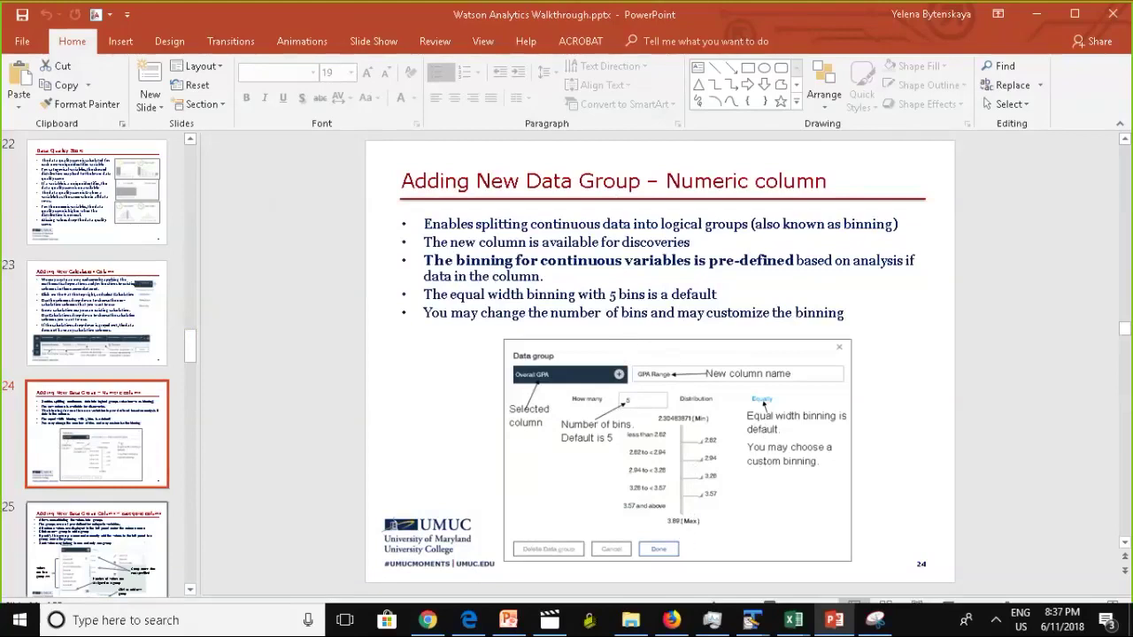
pyautogui.click(124, 553)
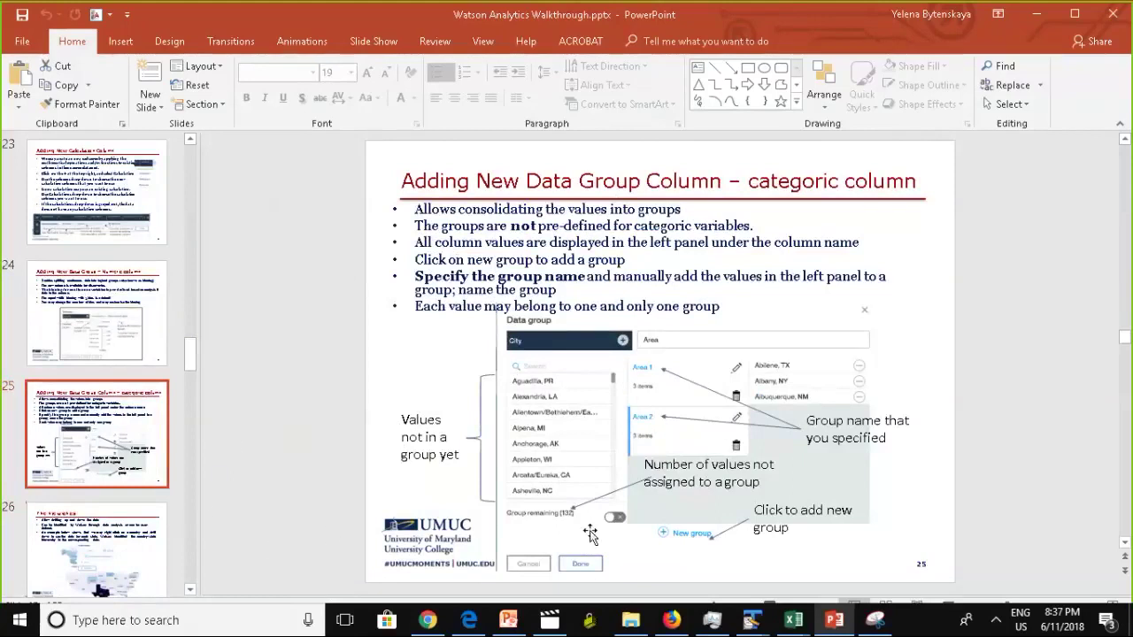
# Step: Switch back to Watson Analytics in Chrome, reopen the Region data group and add five counties to Region 3, including Niagara, Oneida, New York and Onondaga
pyautogui.click(426, 620)
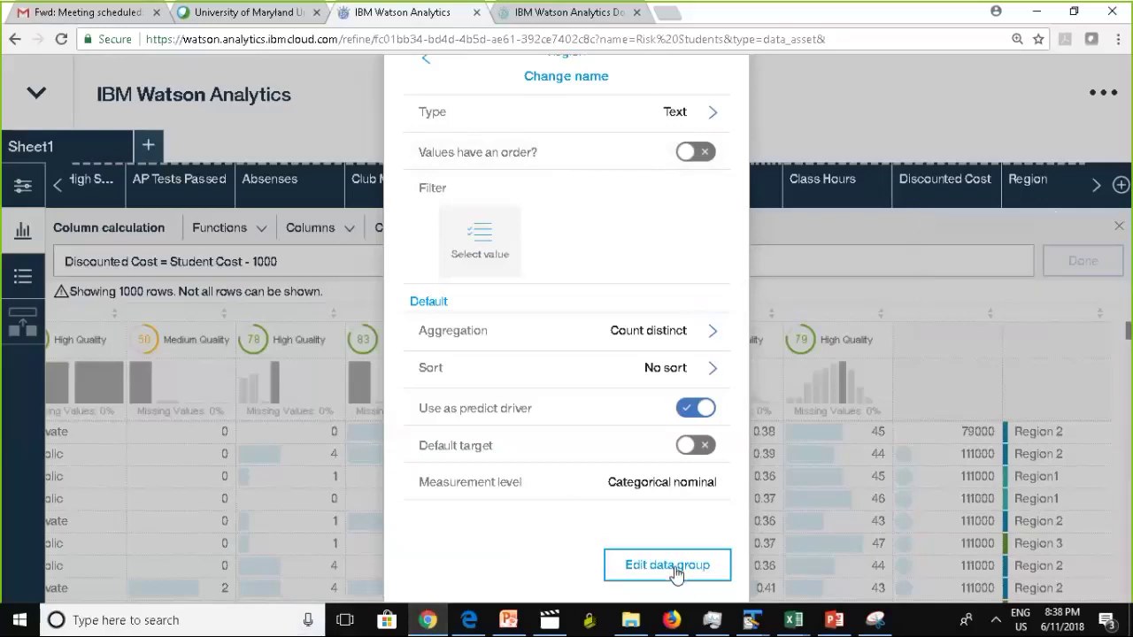
pyautogui.click(653, 573)
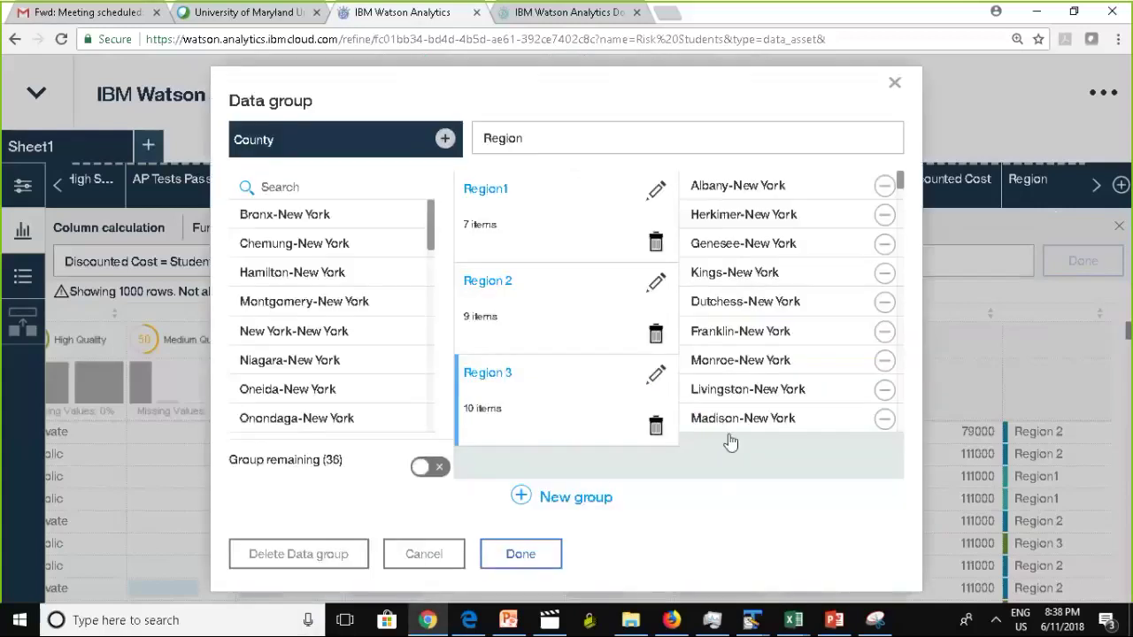
pyautogui.click(285, 363)
pyautogui.click(286, 363)
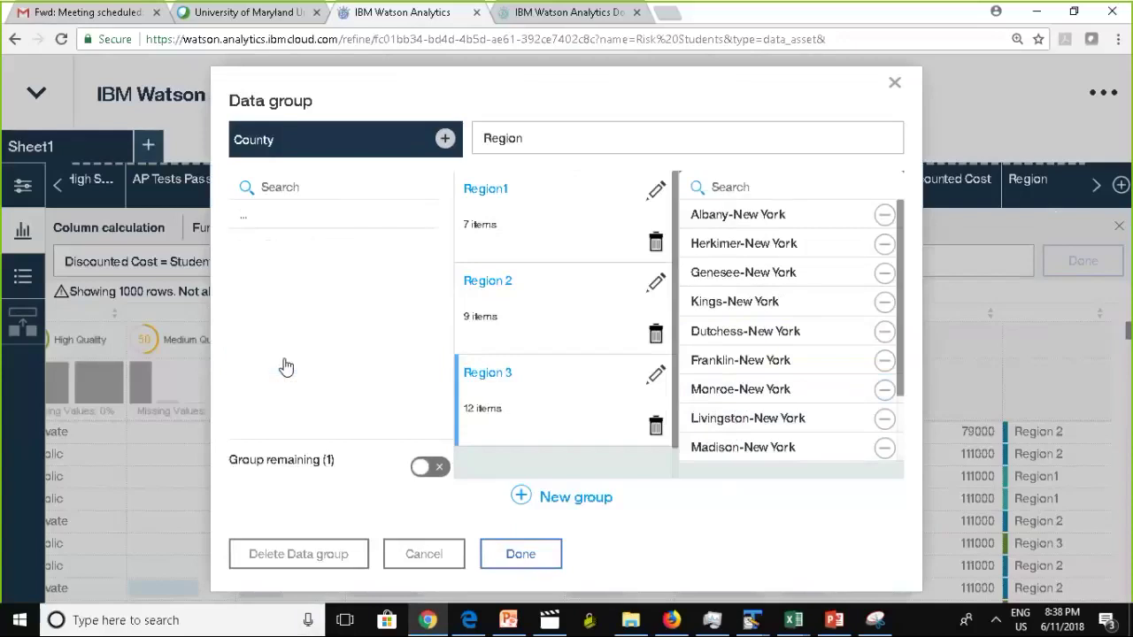
pyautogui.click(295, 387)
pyautogui.click(283, 329)
pyautogui.click(283, 329)
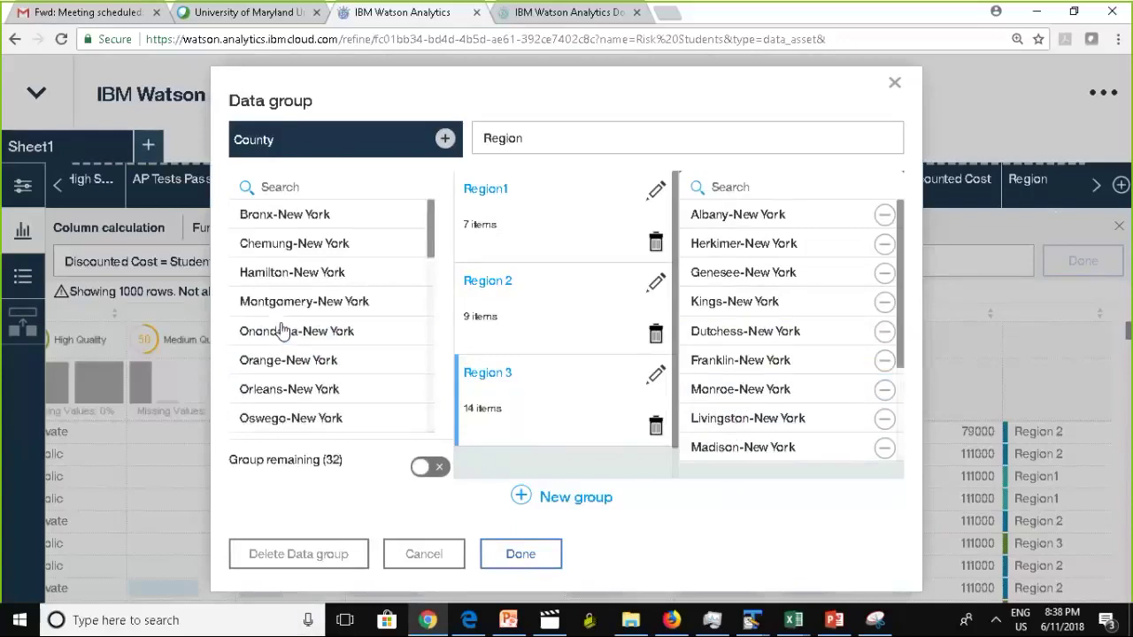
# Step: Add five more counties to Region 2, including Hamilton, Montgomery, Orleans and Otsego
pyautogui.click(576, 316)
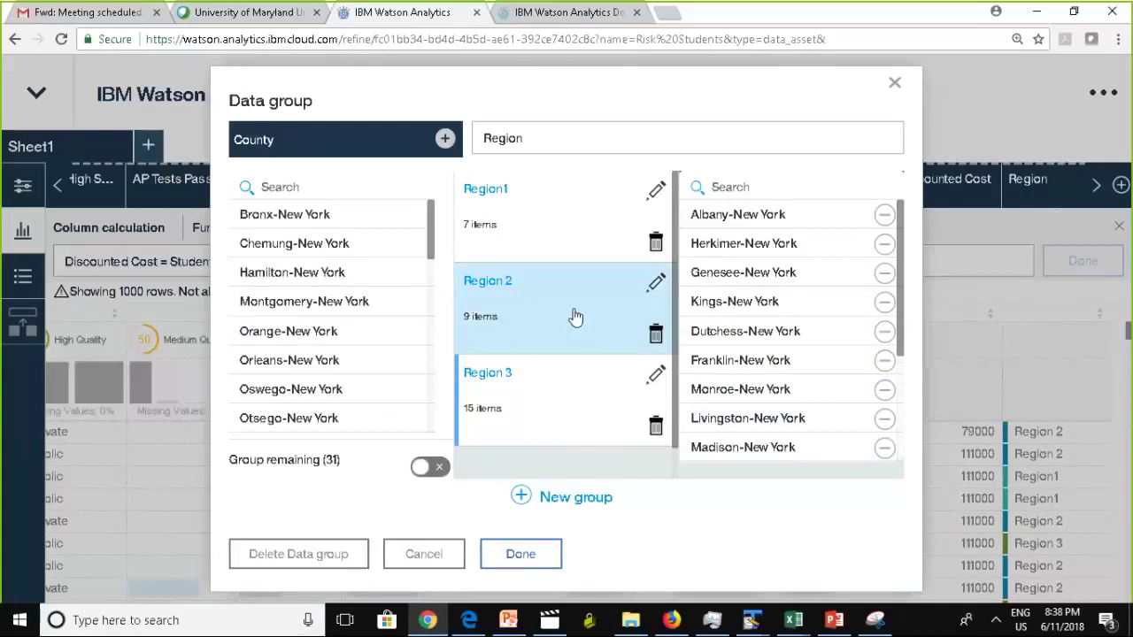
pyautogui.click(301, 273)
pyautogui.click(301, 301)
pyautogui.click(301, 329)
pyautogui.click(301, 328)
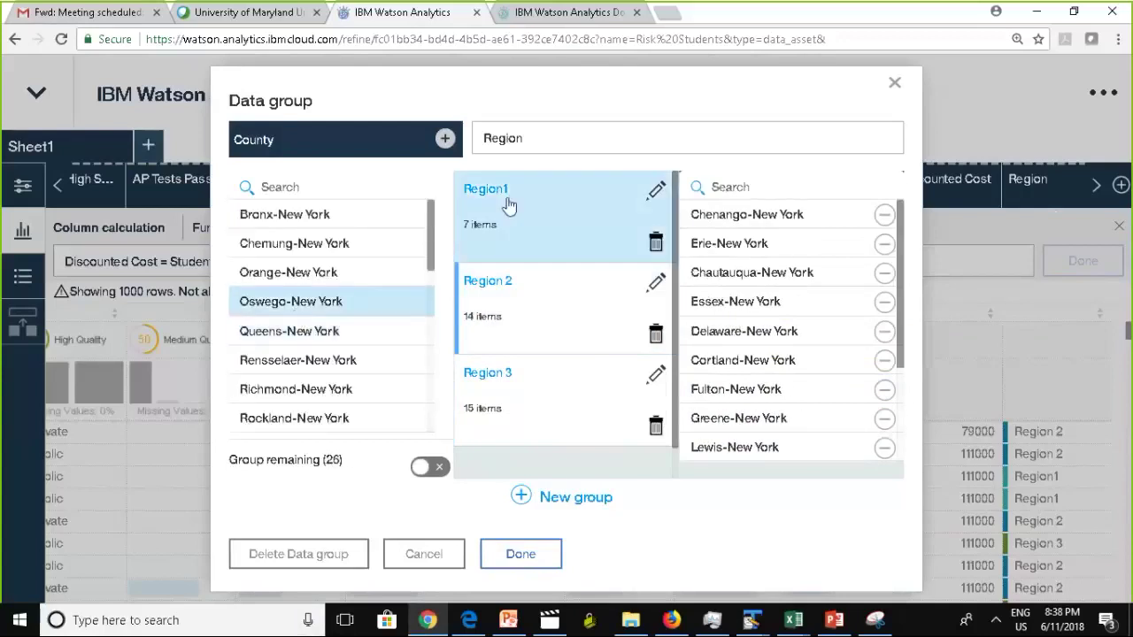
# Step: Add the Queens, Rensselaer, Rockland, Saratoga and Schenectady counties to Region1 and apply the edited data group
pyautogui.click(500, 205)
pyautogui.click(305, 330)
pyautogui.click(305, 331)
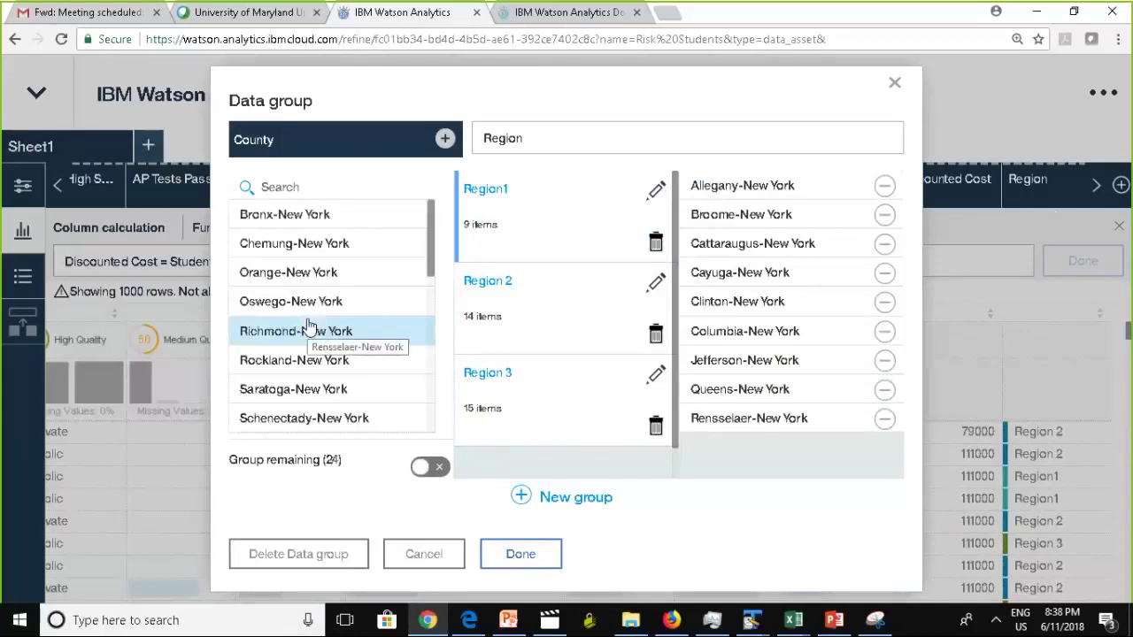
pyautogui.click(299, 361)
pyautogui.click(299, 361)
pyautogui.click(300, 361)
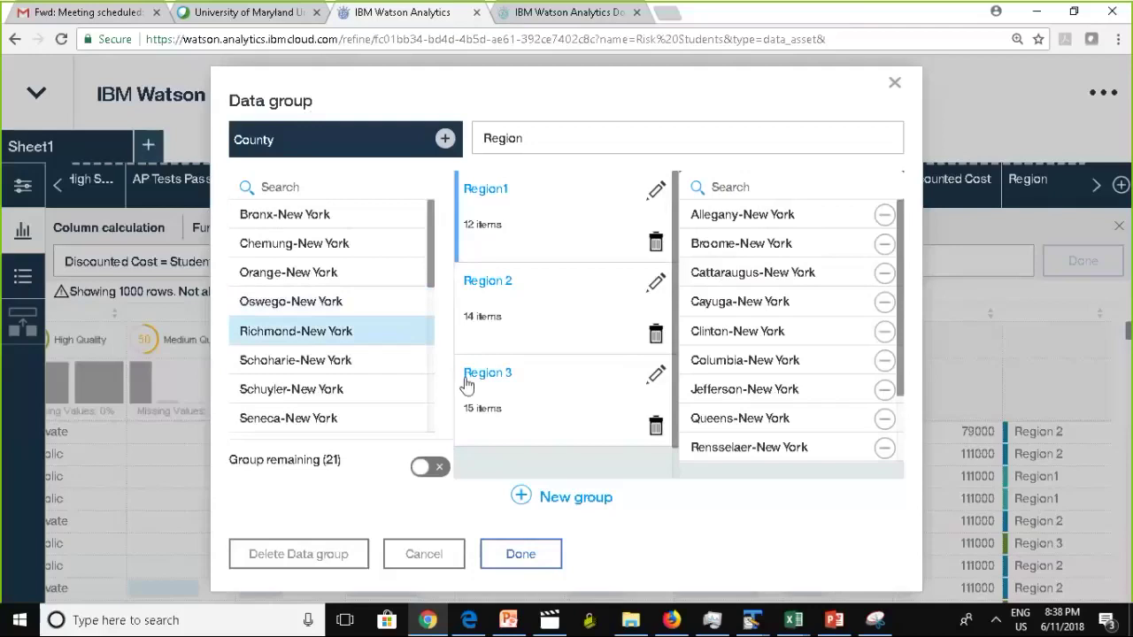
pyautogui.click(547, 561)
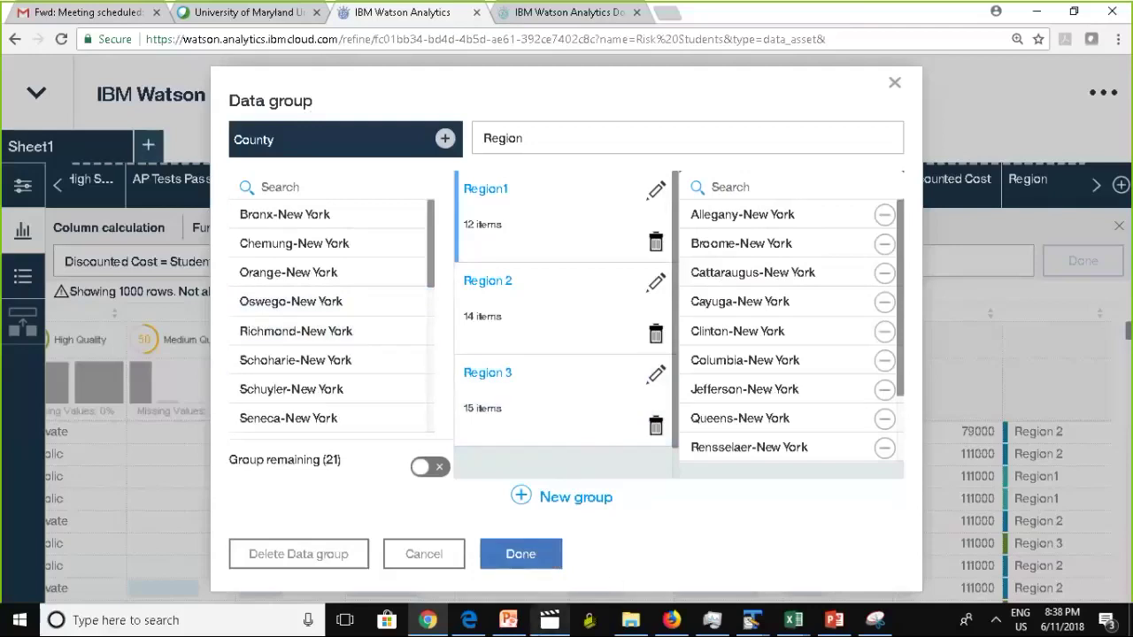
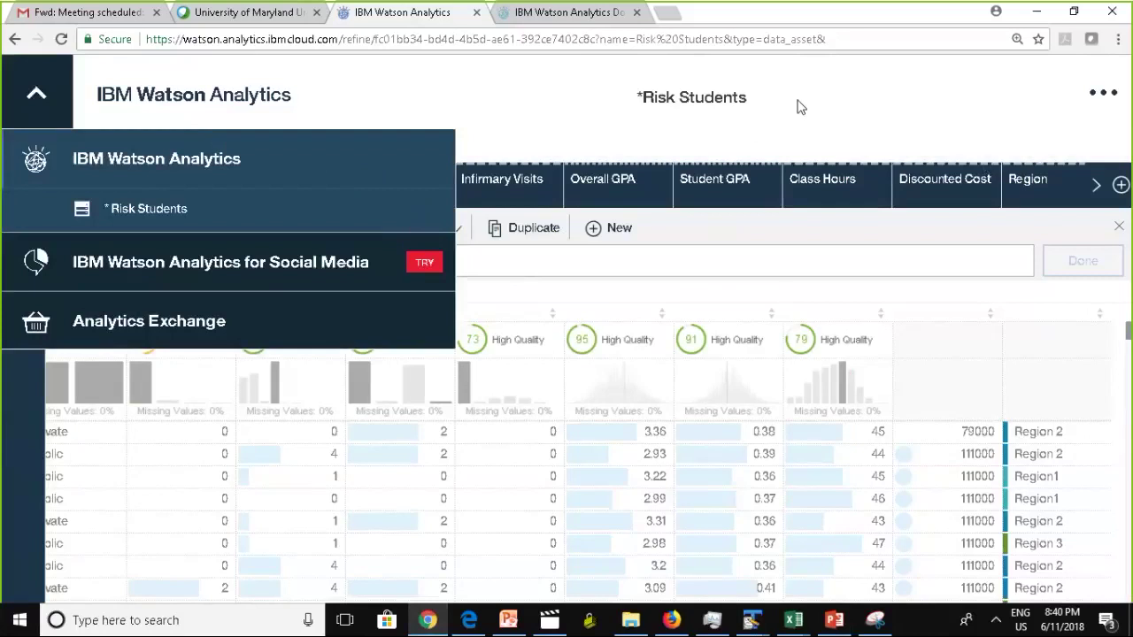
pyautogui.click(294, 177)
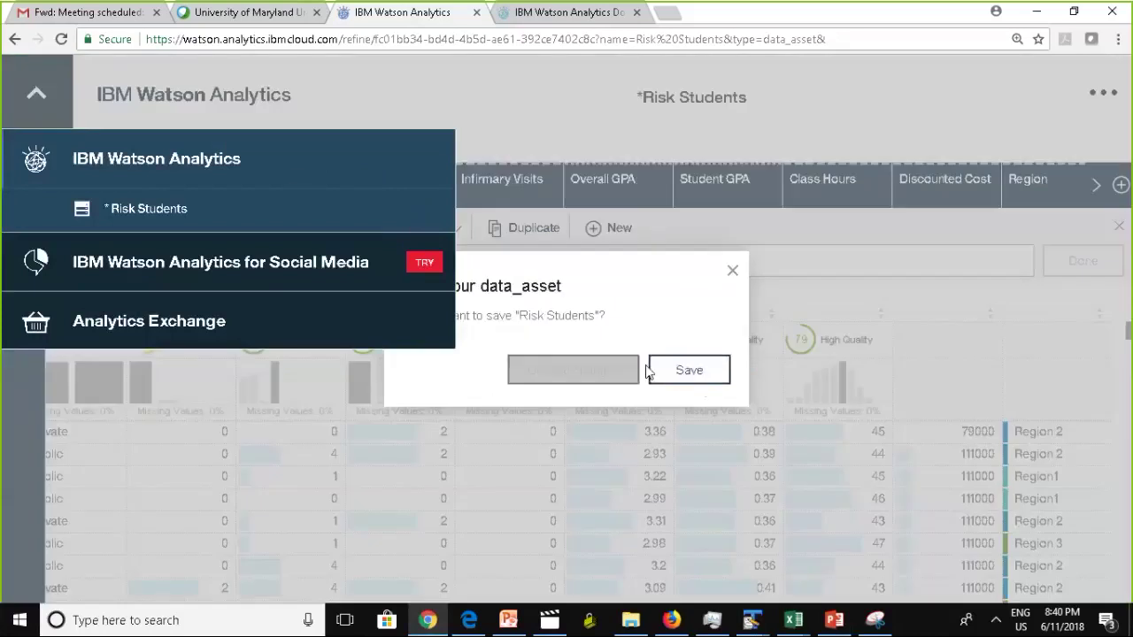
pyautogui.click(733, 273)
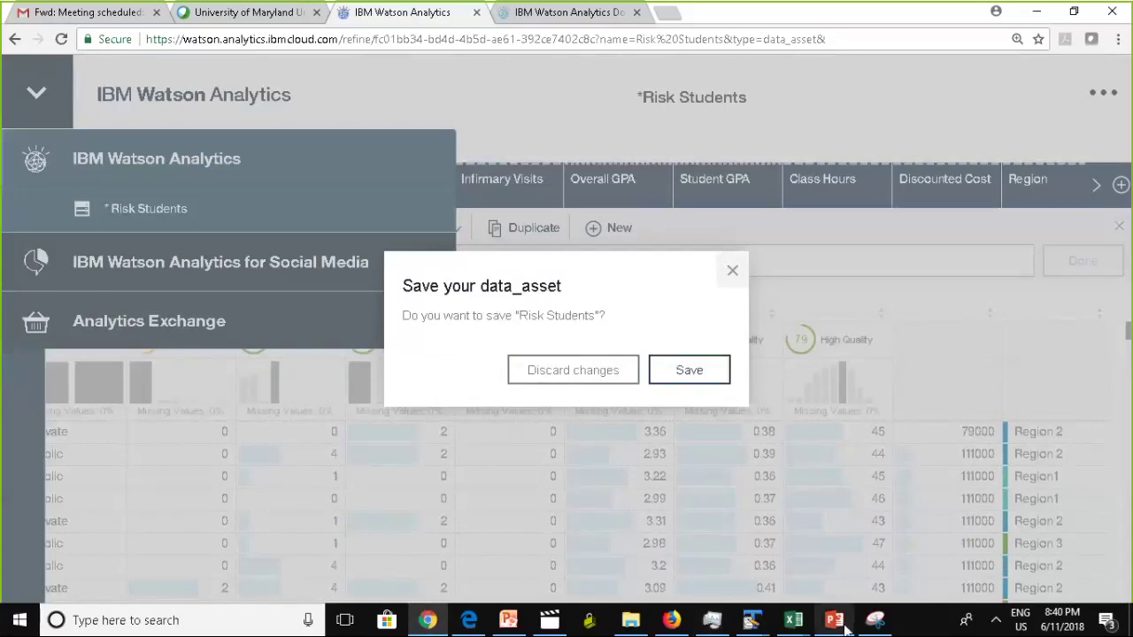
pyautogui.click(732, 271)
pyautogui.click(428, 412)
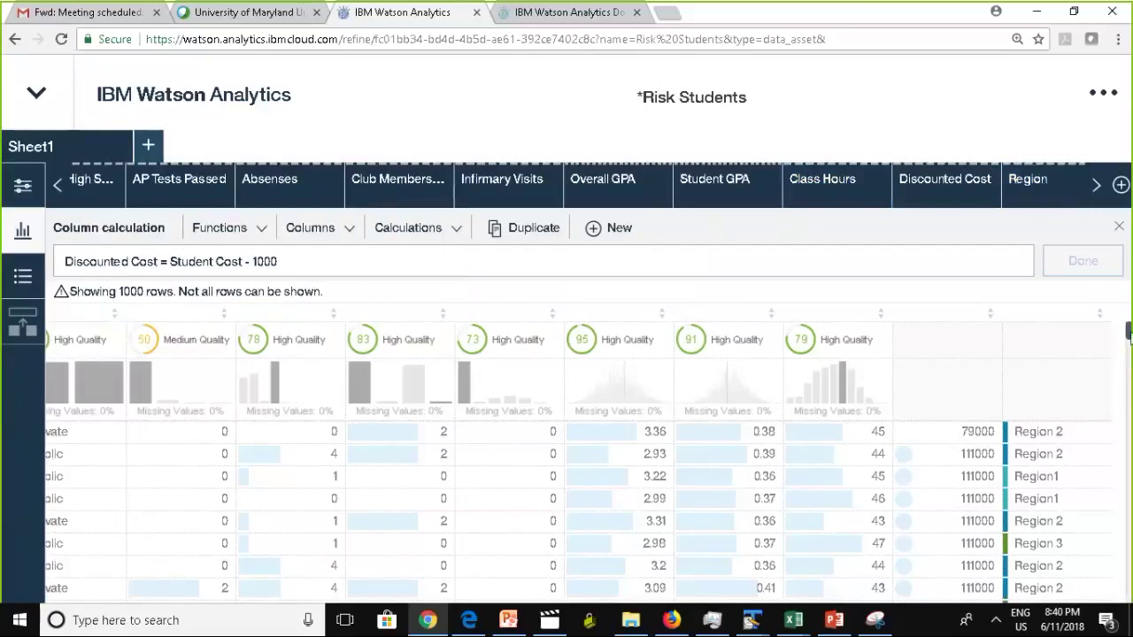
# Step: Reduce the browser zoom by one level for the Risk Students page
pyautogui.click(1105, 97)
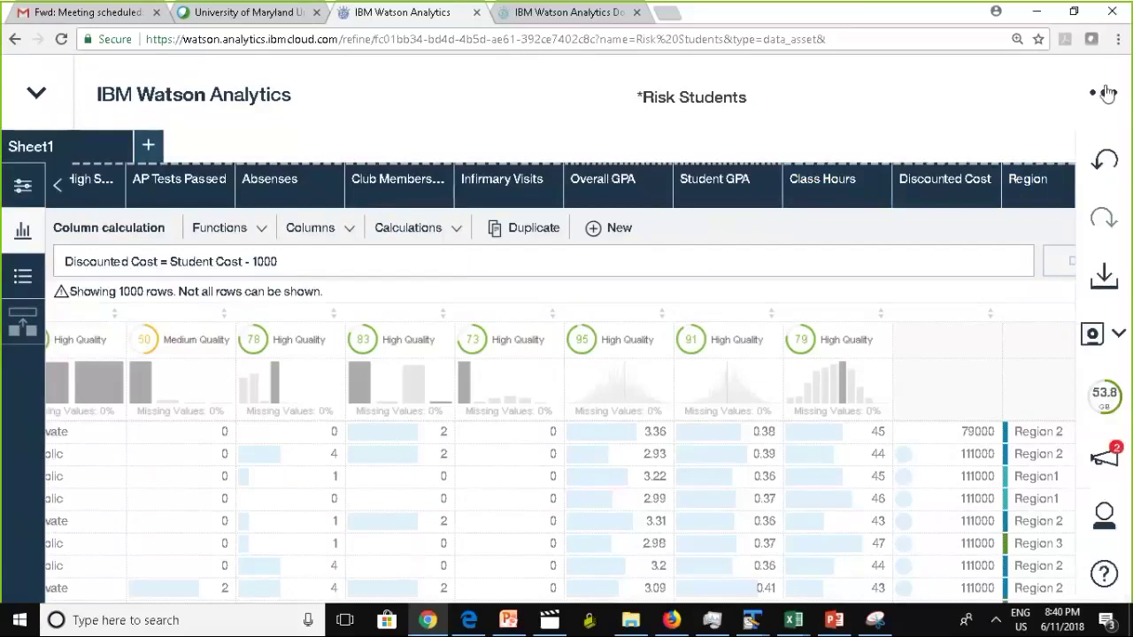
pyautogui.click(1118, 40)
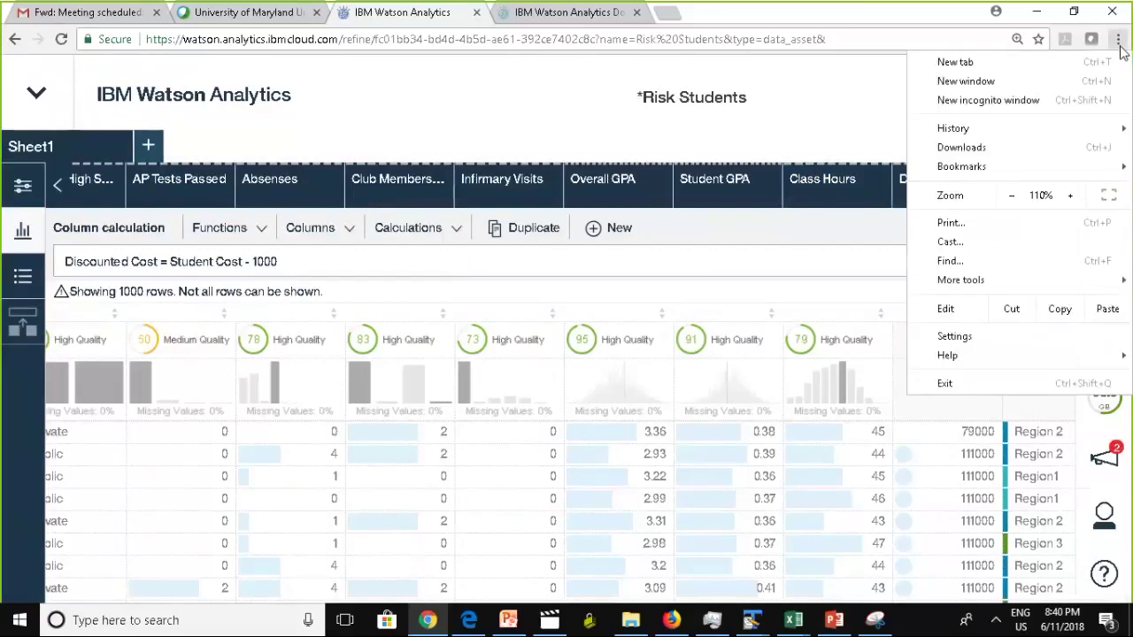
pyautogui.click(1012, 195)
pyautogui.click(856, 132)
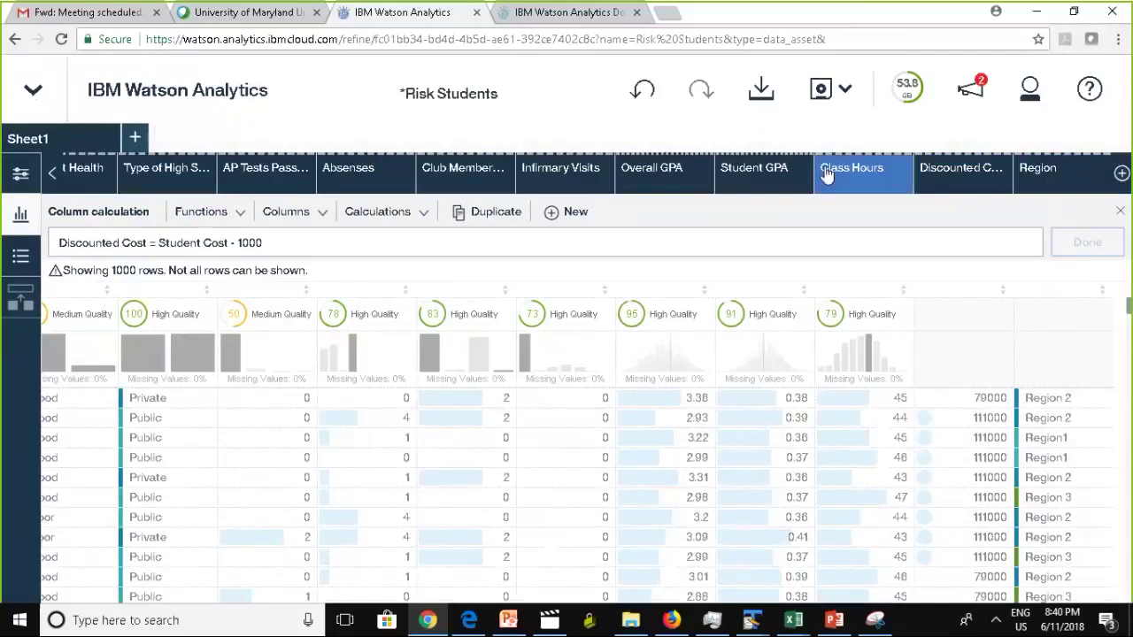
# Step: Restore the browser window to a smaller size and show the save options for the Risk Students dataset
pyautogui.click(1074, 12)
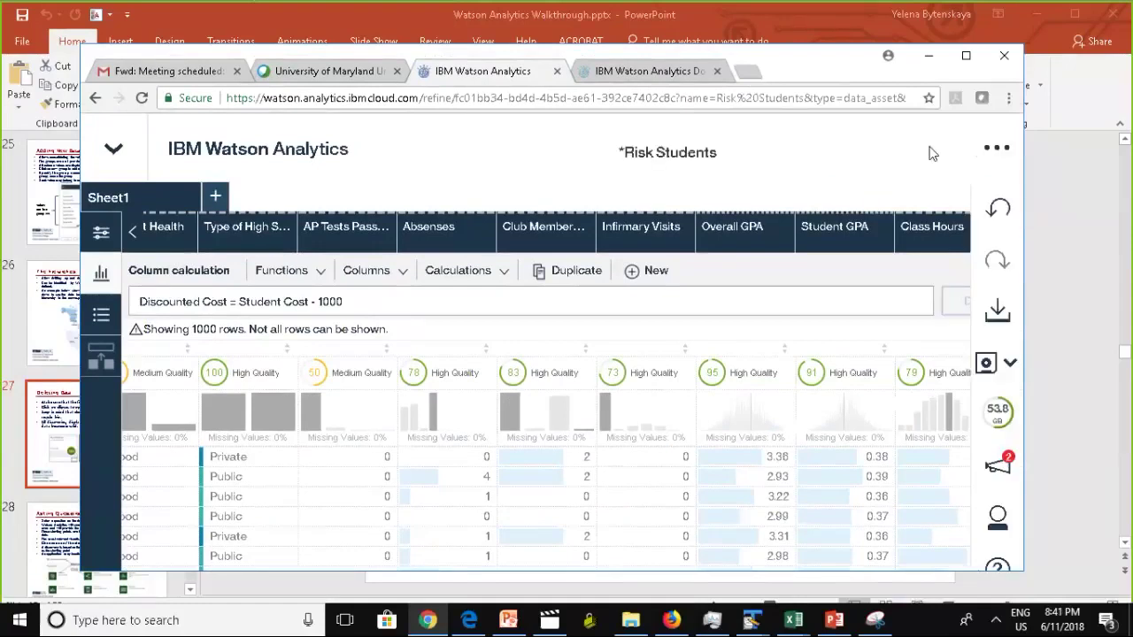
pyautogui.click(1010, 366)
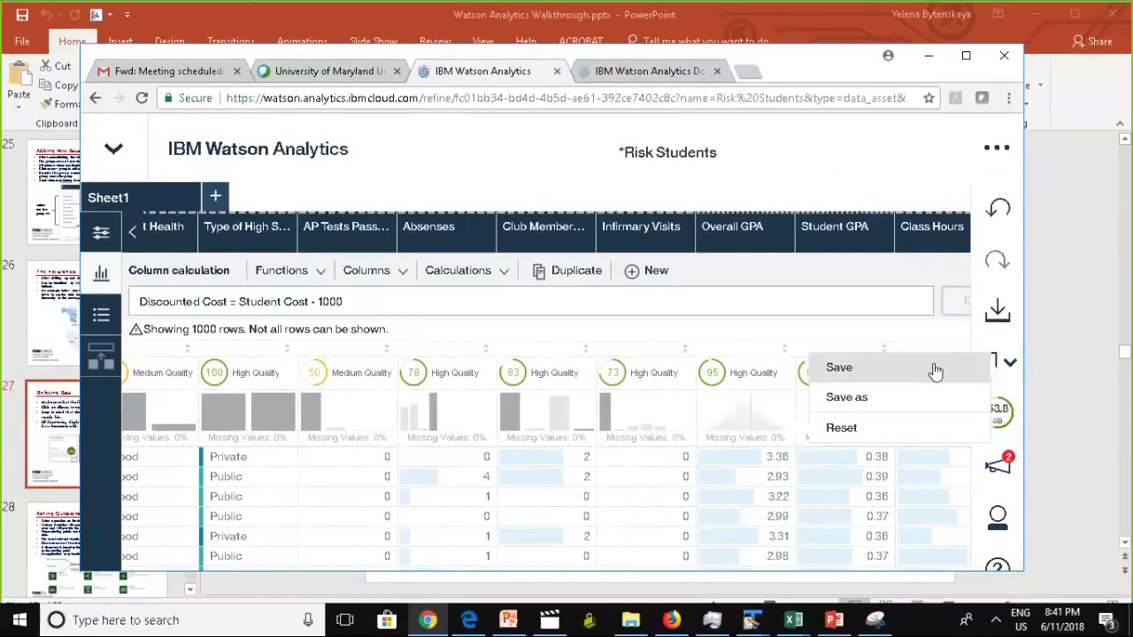
pyautogui.click(1018, 363)
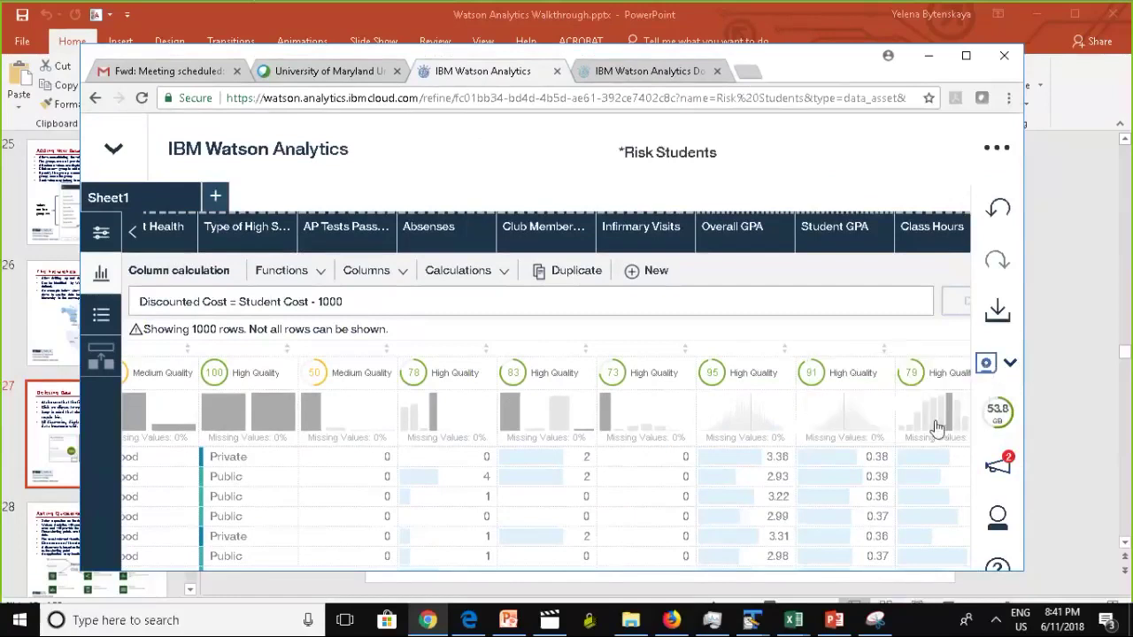
# Step: Save the refined Risk Students dataset and switch to PowerPoint at the "Asking Questions to Explore Data" slide
pyautogui.click(991, 364)
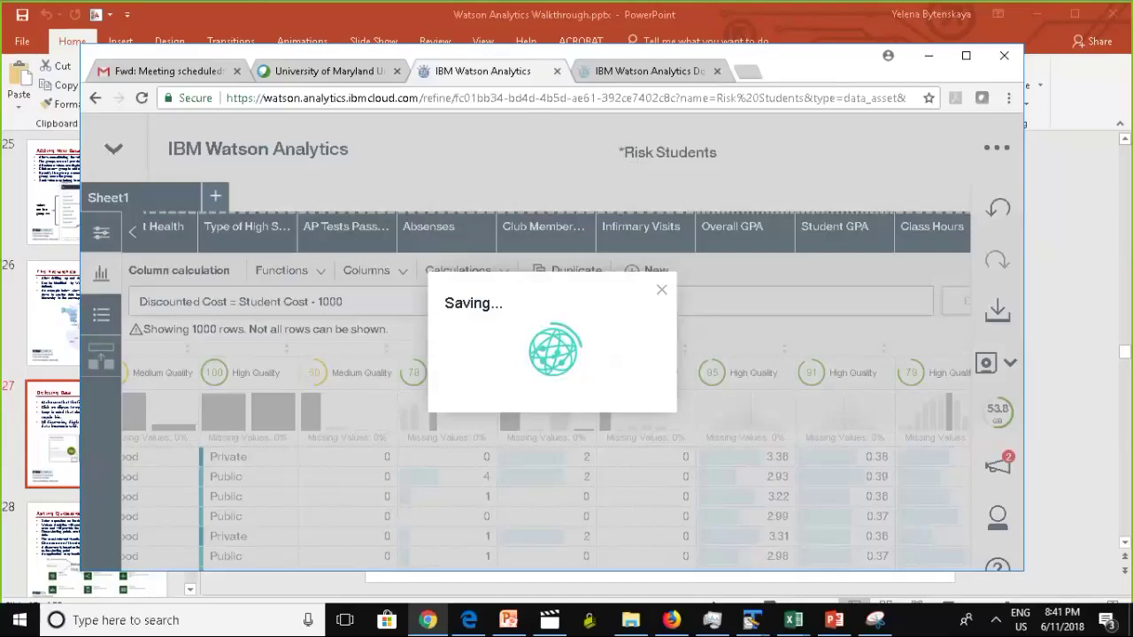
pyautogui.moveTo(752, 620)
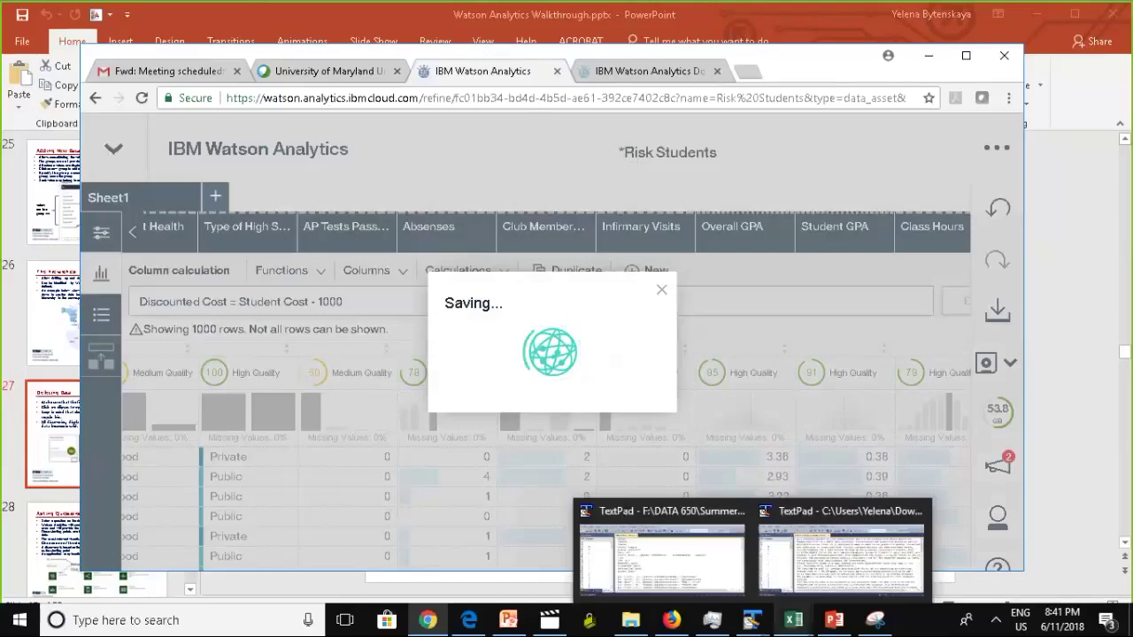
pyautogui.click(835, 622)
pyautogui.click(97, 548)
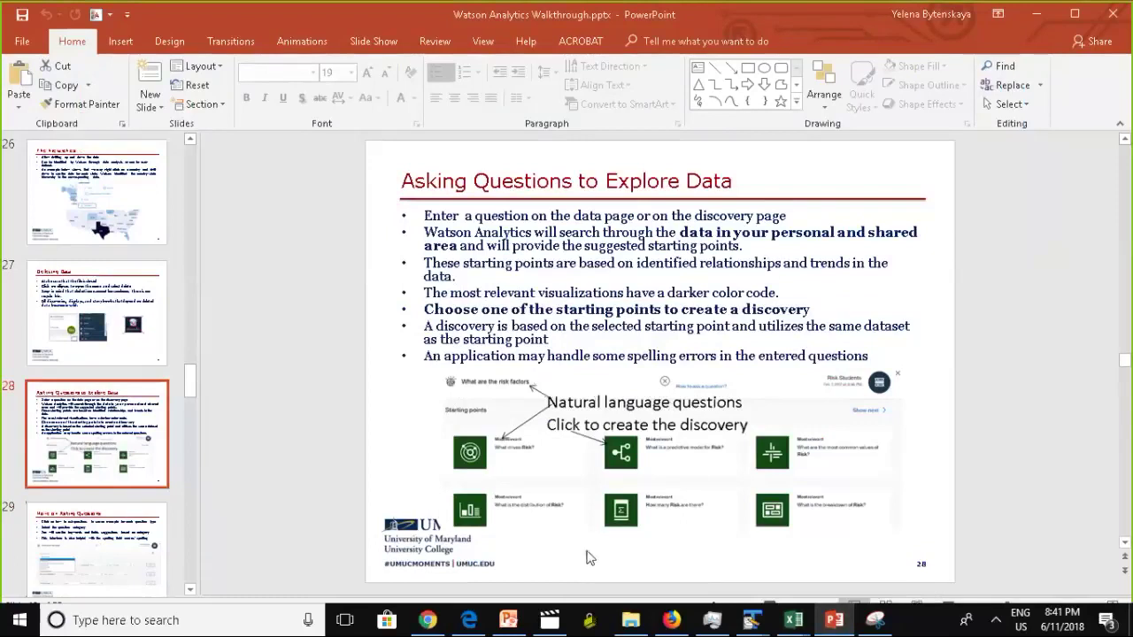
# Step: Switch back to Watson Analytics in Chrome, maximize the browser window and go to the Data page
pyautogui.click(428, 619)
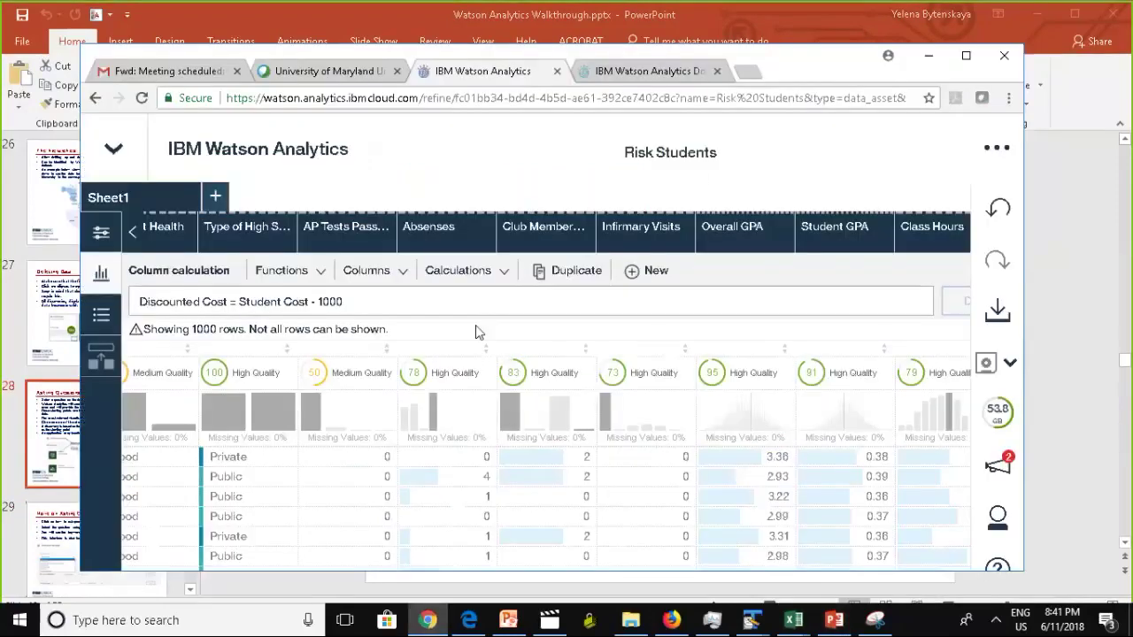
pyautogui.click(966, 55)
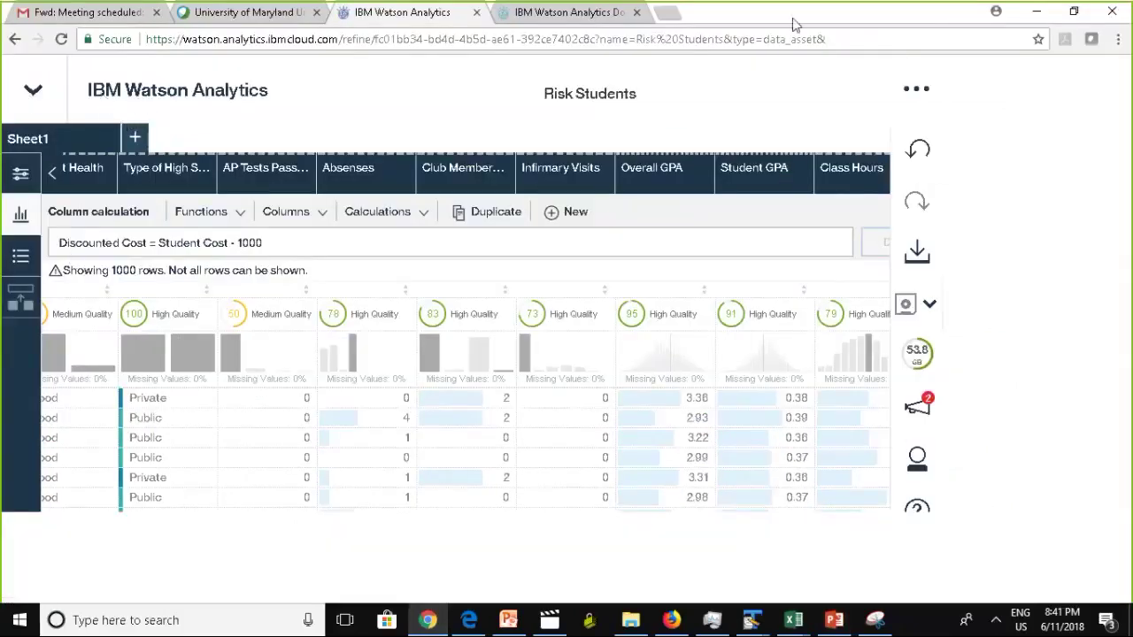
pyautogui.click(1074, 14)
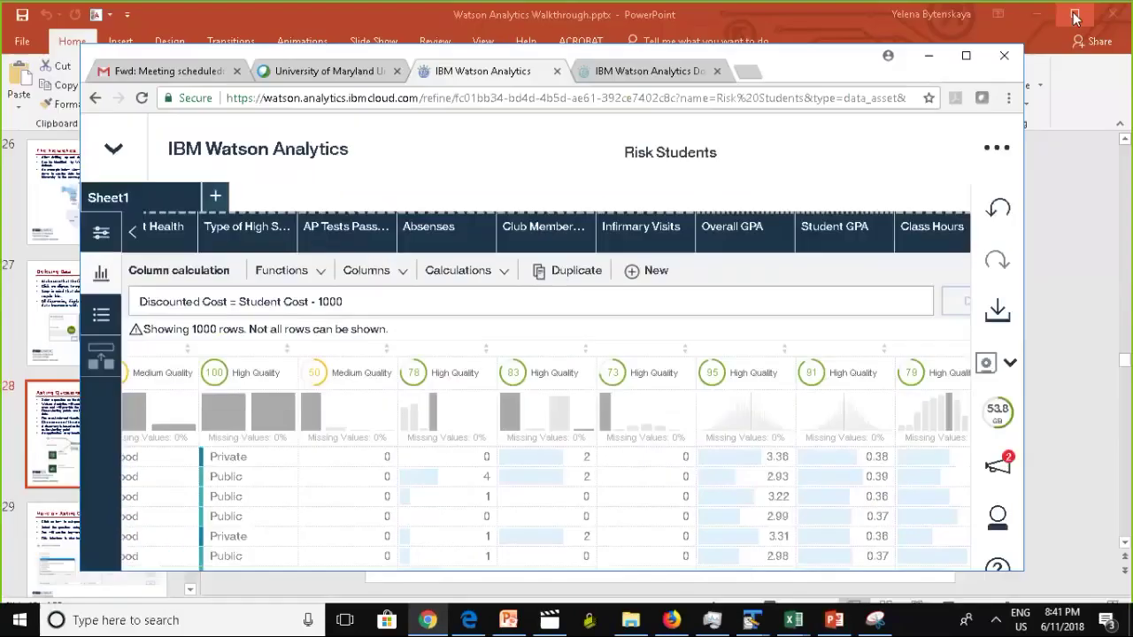
pyautogui.click(966, 56)
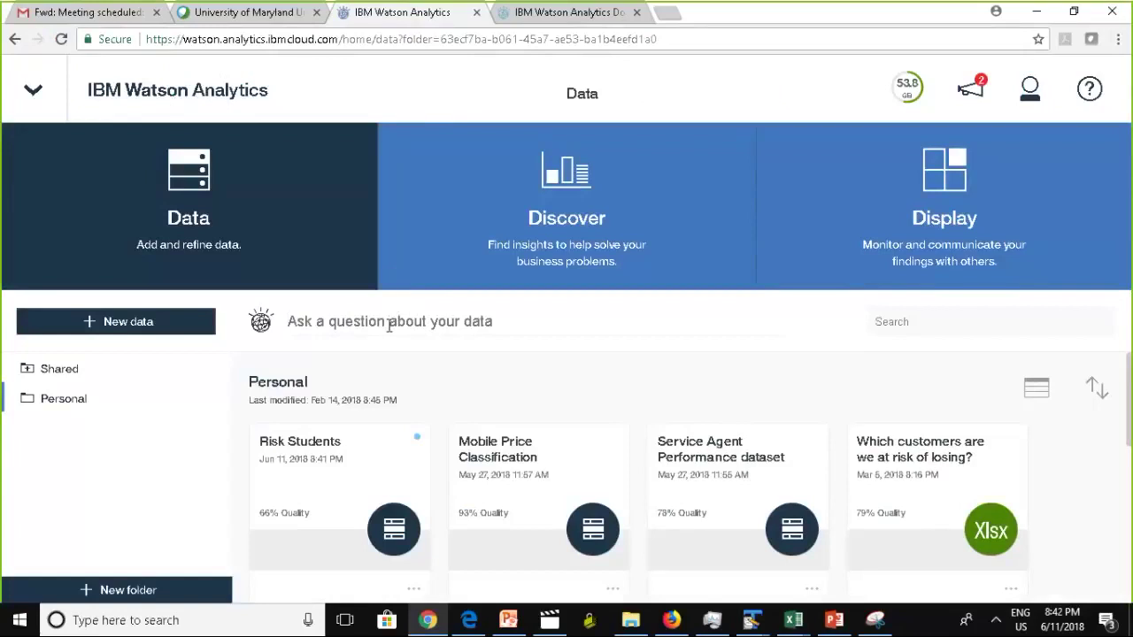
# Step: Ask "what is a factor for risk" on the Data page and look through the suggested starting points
pyautogui.write('what ')
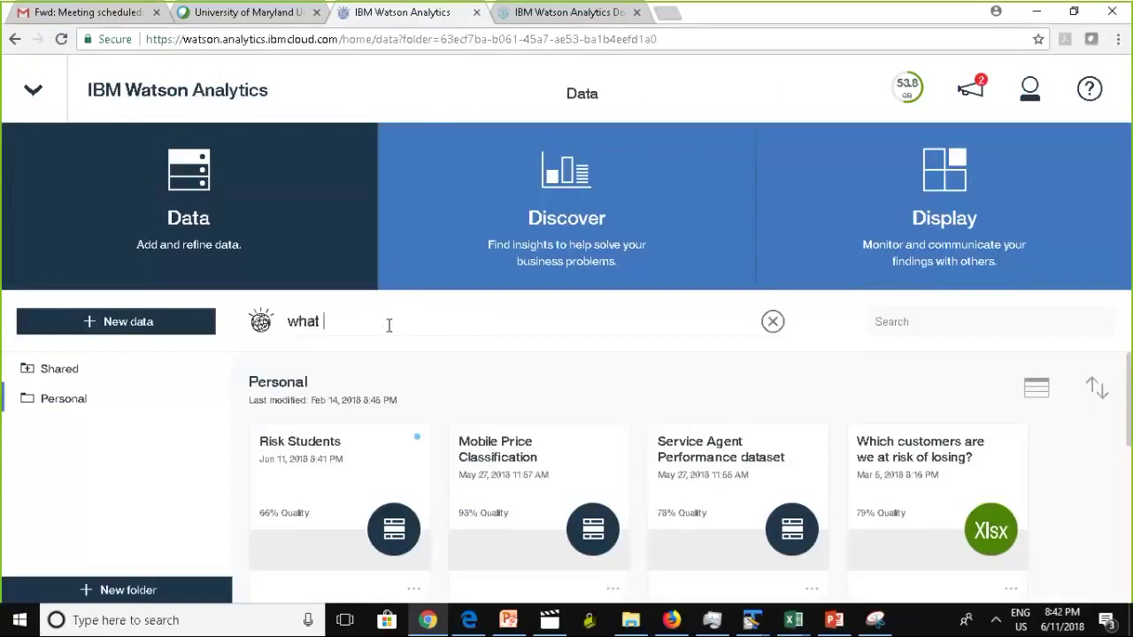
pyautogui.write('is a factor for risk')
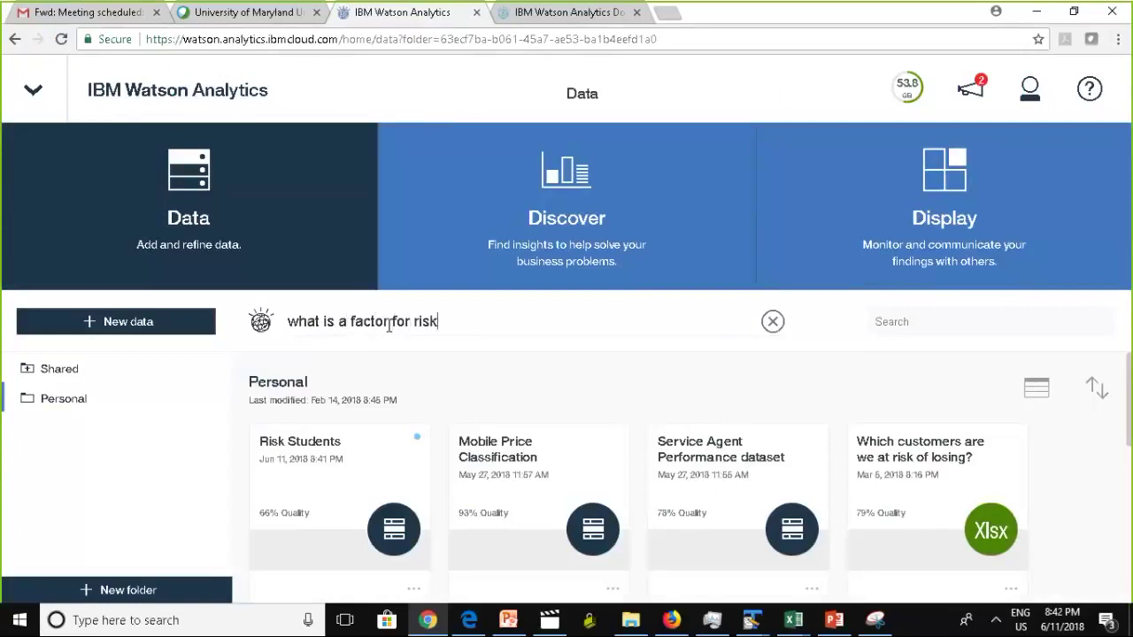
pyautogui.press('Return')
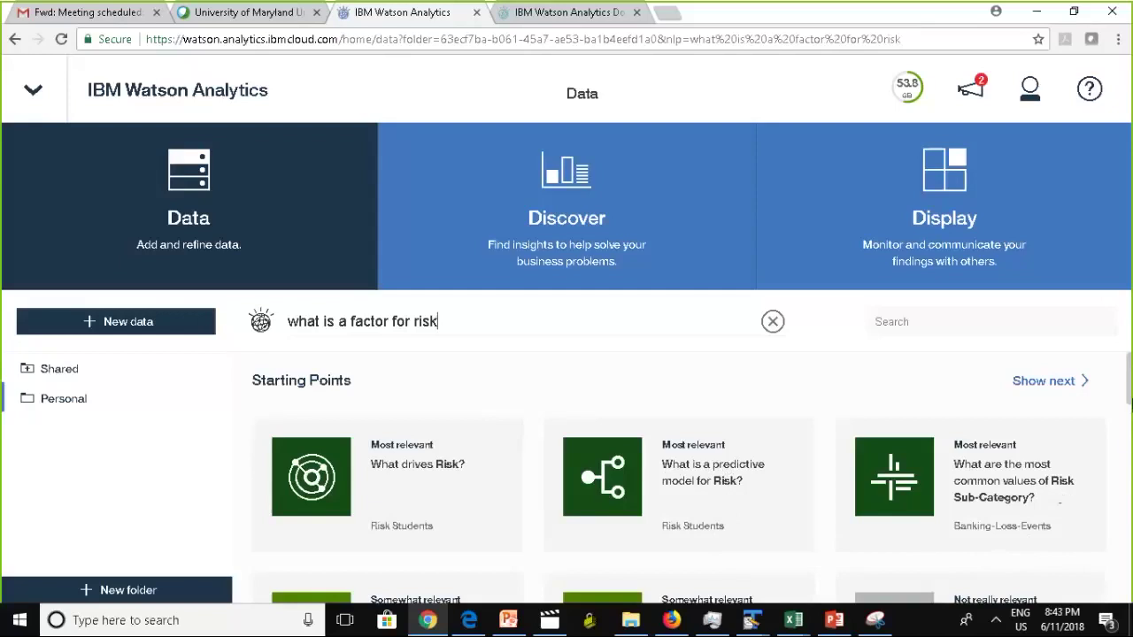
pyautogui.scroll(-5, 673, 443)
pyautogui.scroll(5, 673, 443)
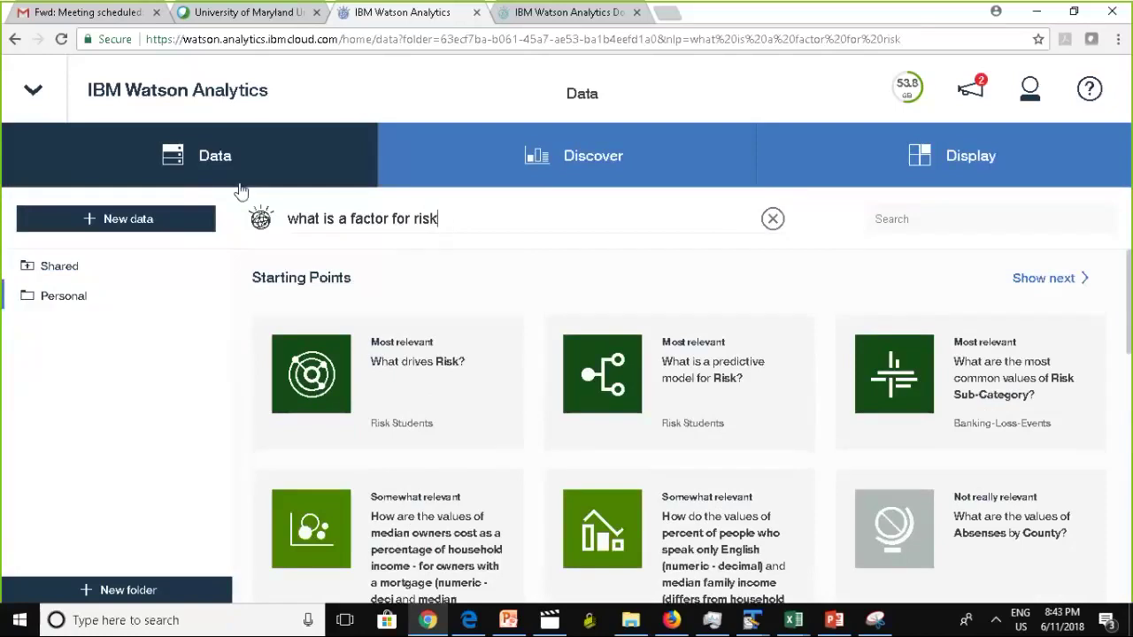
# Step: Go to the Discover page and ask "what drives risk" about the data
pyautogui.click(523, 181)
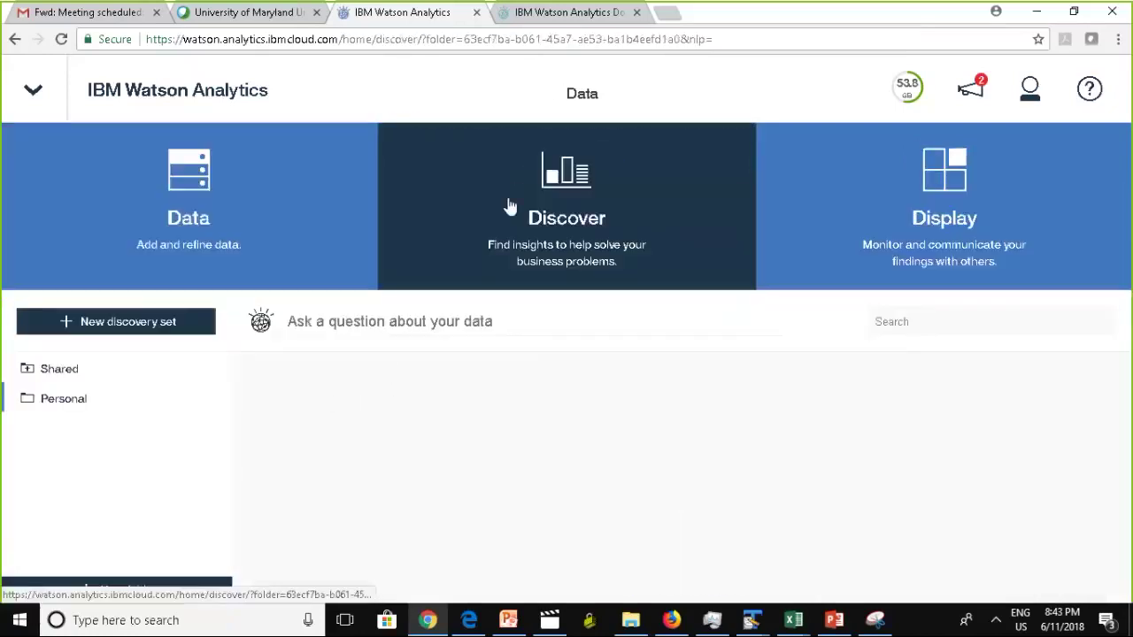
pyautogui.click(386, 324)
pyautogui.write('w')
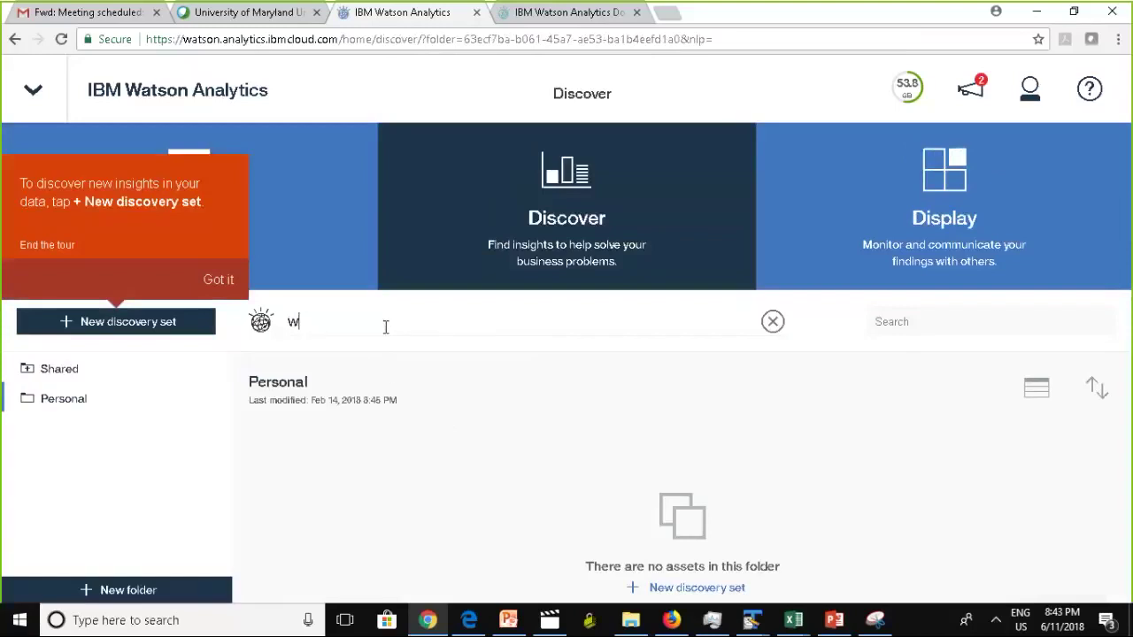
pyautogui.write('hat drives risk')
pyautogui.press('Return')
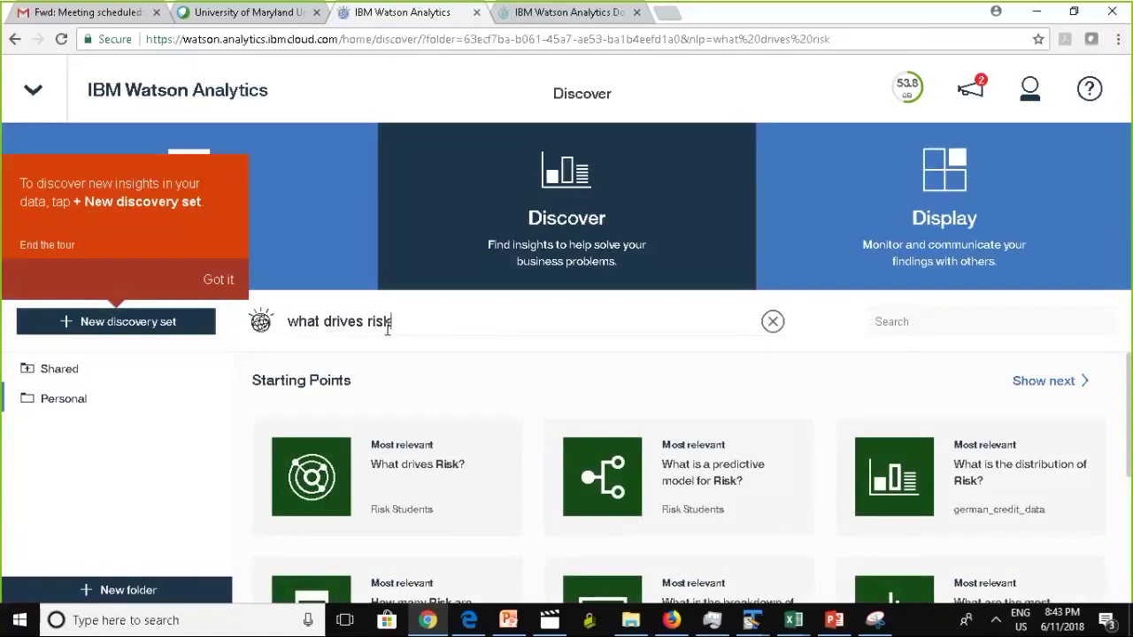
# Step: Start a discovery set from the Risk Students dataset, asking "What drives risk" and choosing the "What drives Risk?" starting point
pyautogui.click(305, 250)
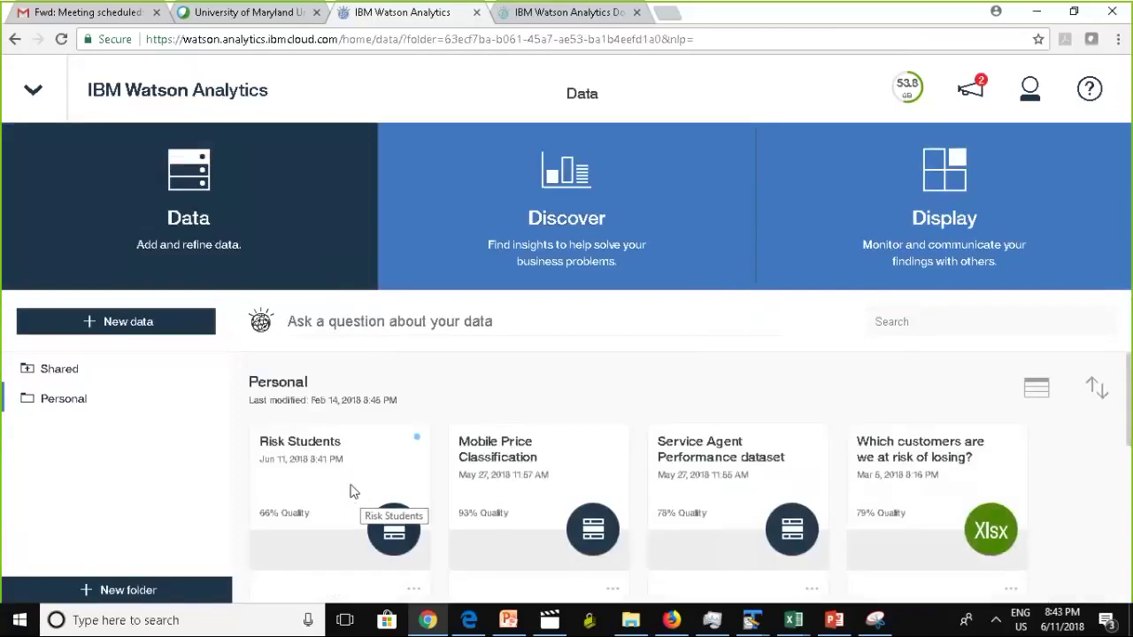
pyautogui.click(351, 492)
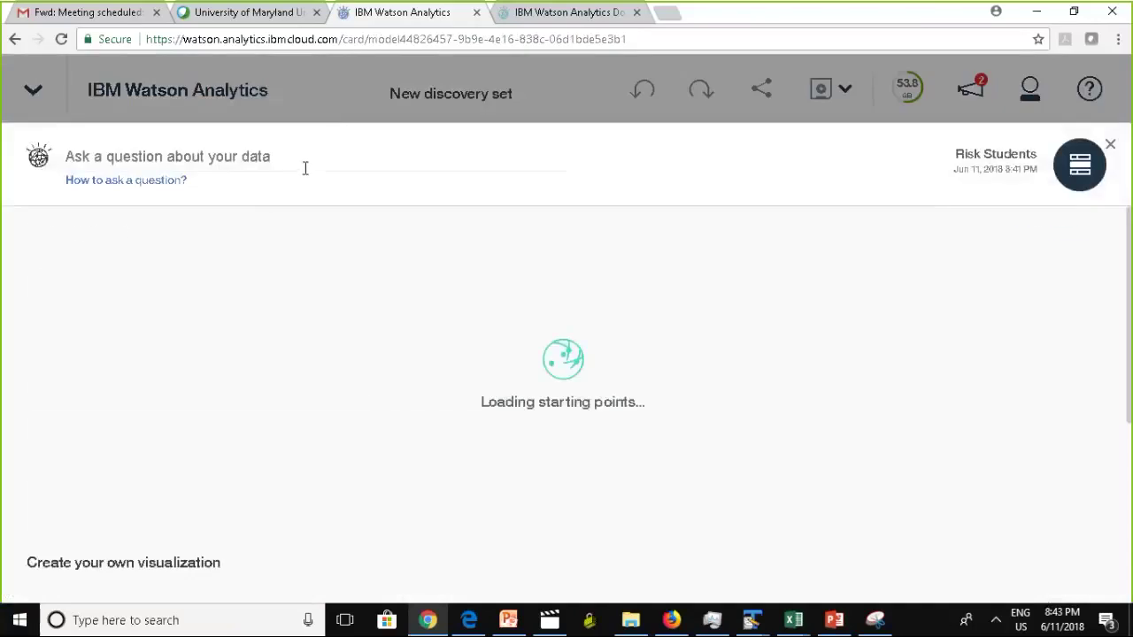
pyautogui.click(273, 165)
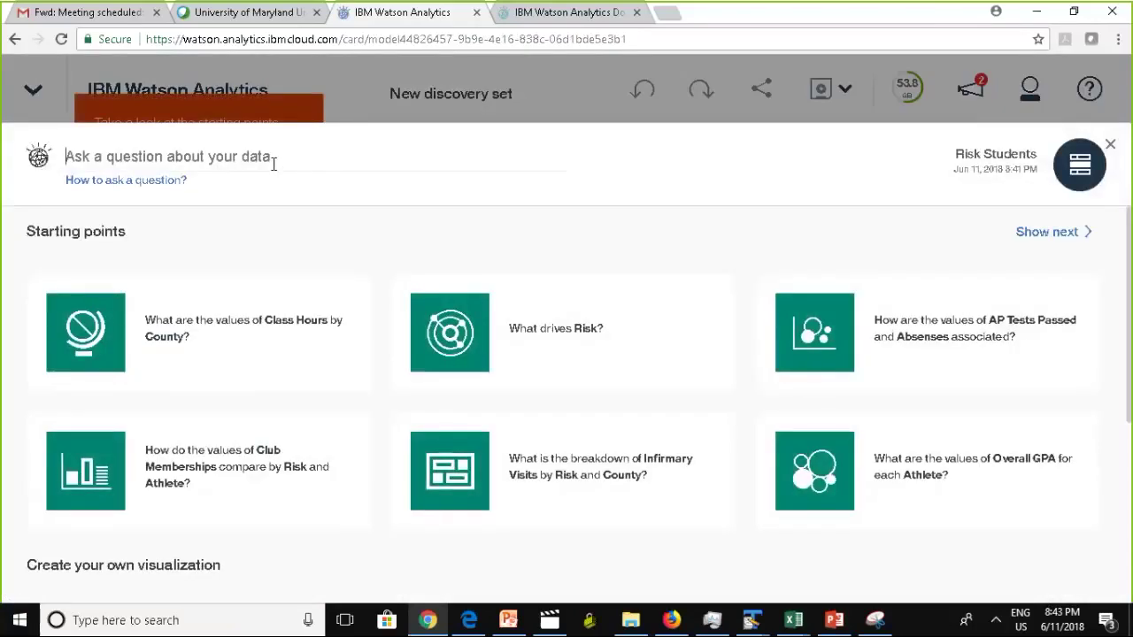
pyautogui.write('What drives risk')
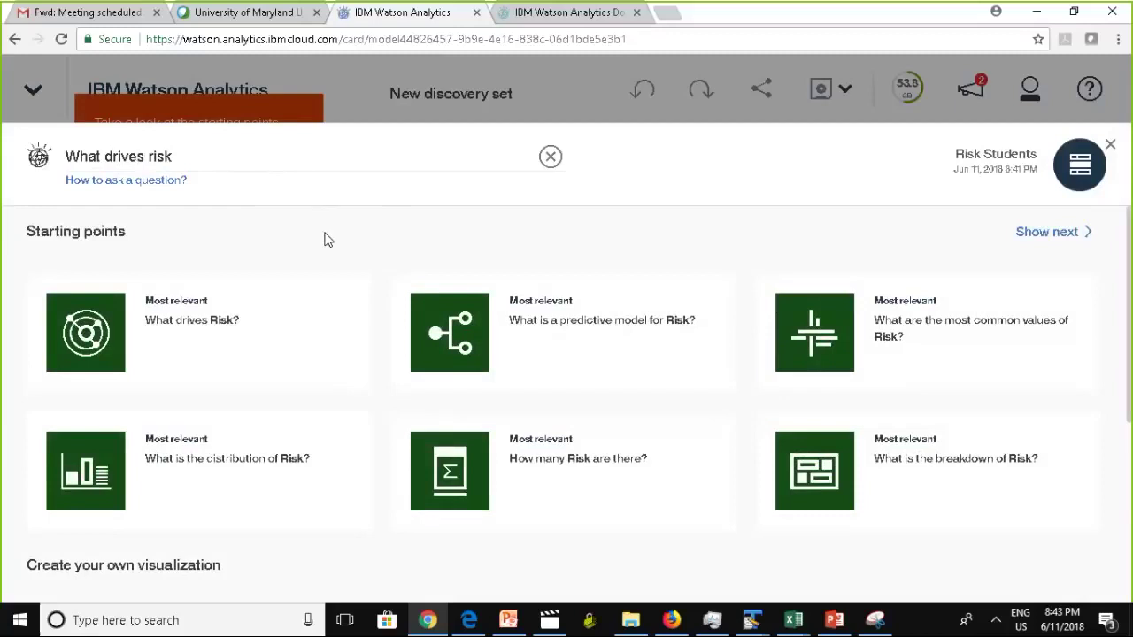
pyautogui.click(119, 323)
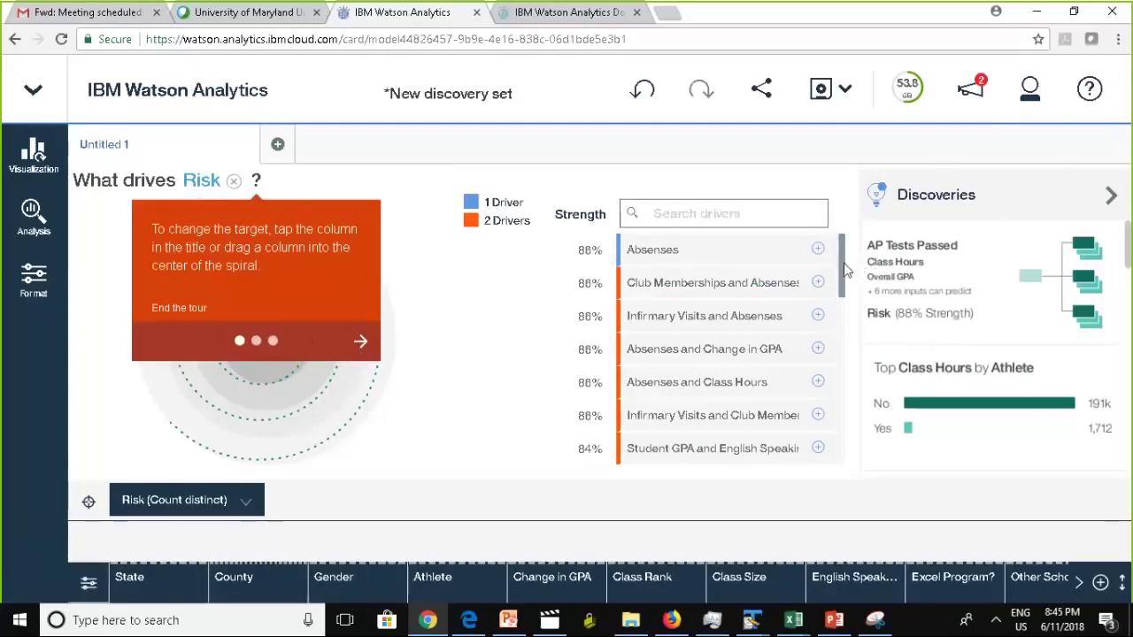
# Step: Look through the list of Risk drivers, open the Absenses driver as its own visualization and return to the driver list
pyautogui.click(846, 345)
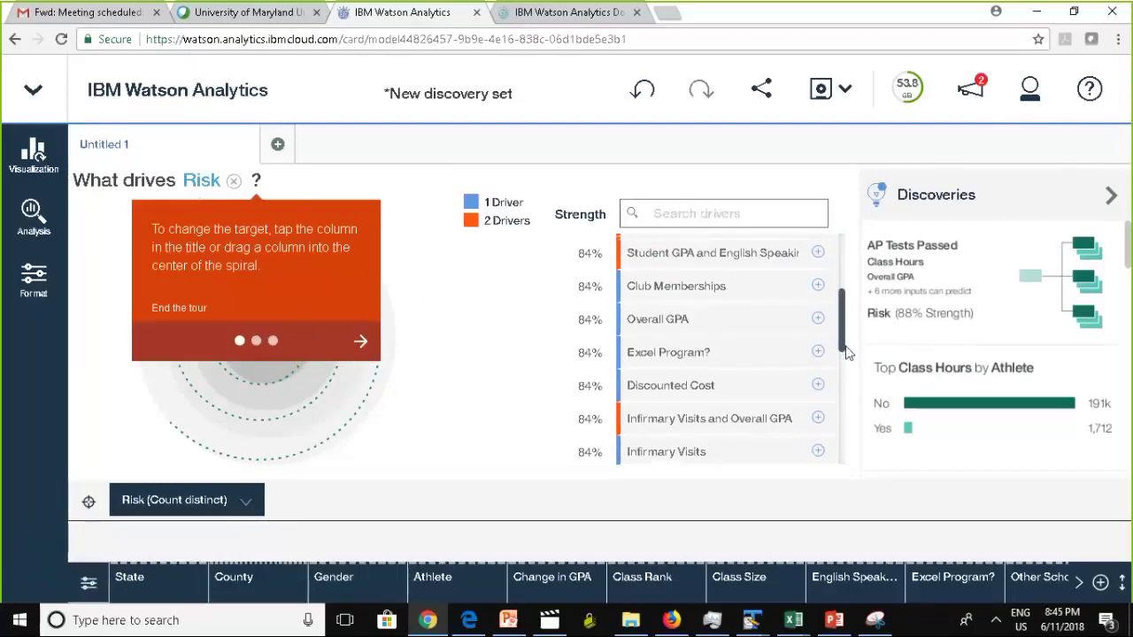
pyautogui.moveTo(846, 351); pyautogui.dragTo(857, 254)
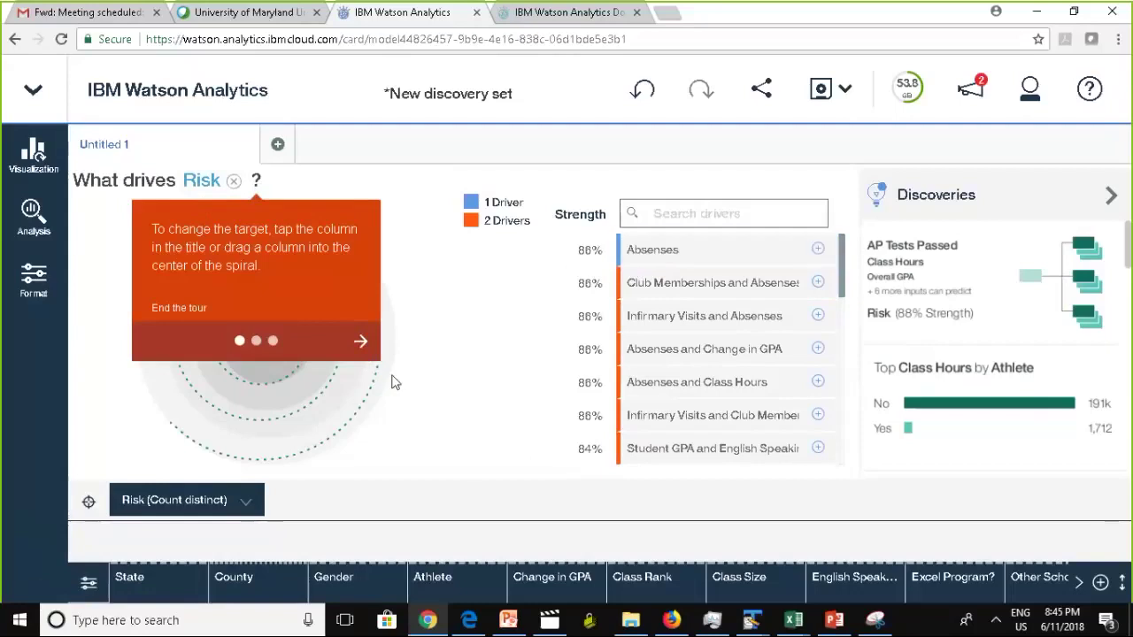
pyautogui.doubleClick(655, 257)
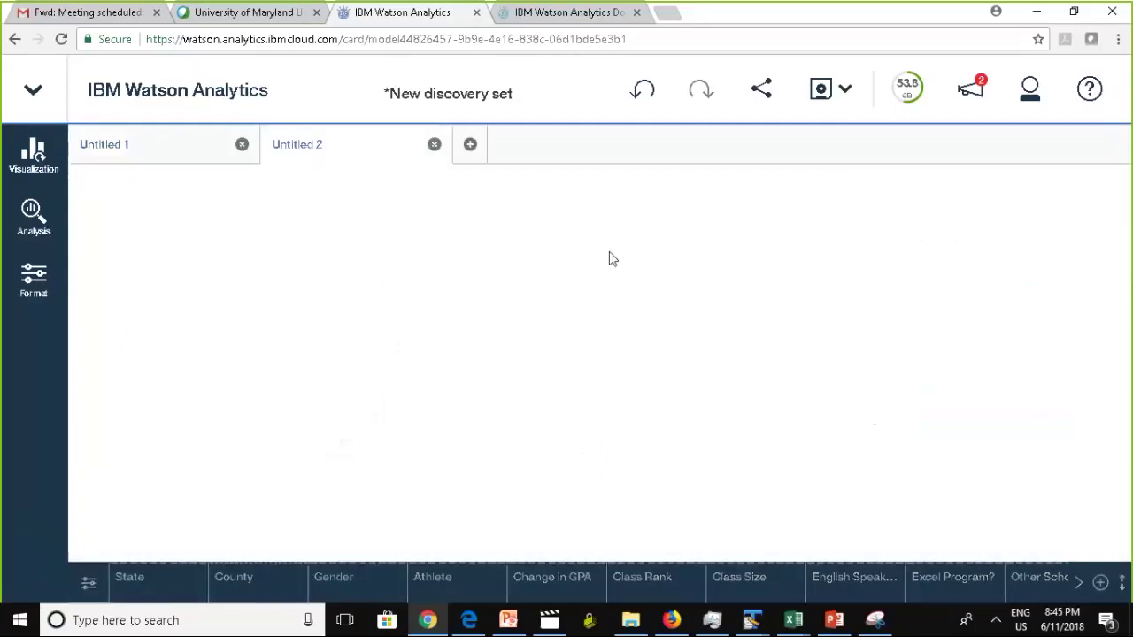
pyautogui.click(129, 147)
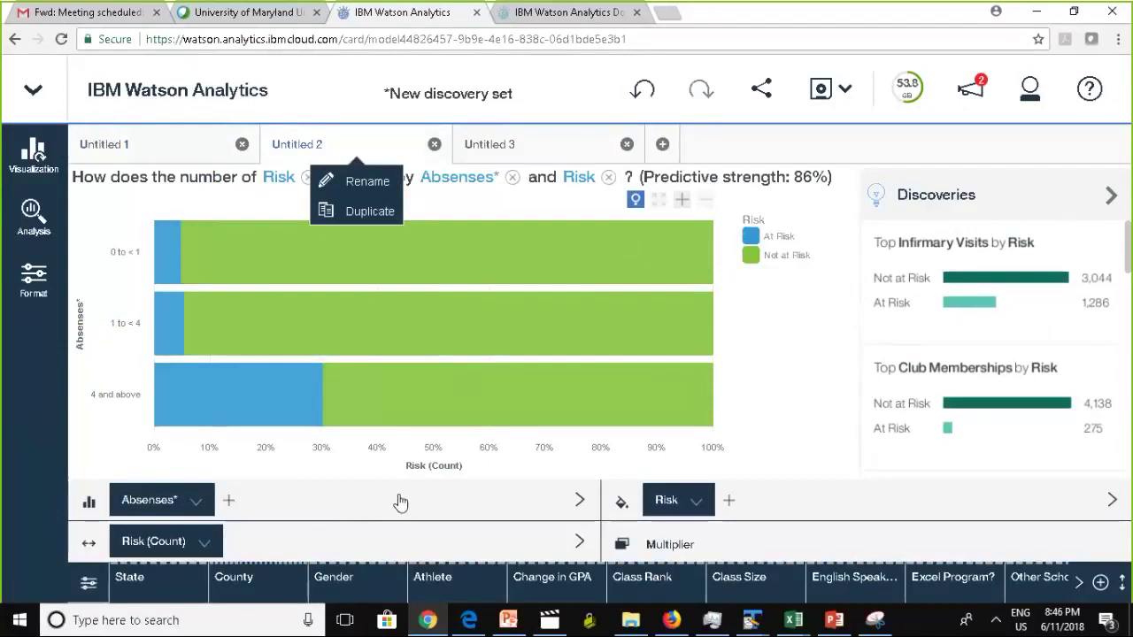
# Step: Add Gender as the multiplier of the Absenses chart, with Female and Male selected, and compare their bars
pyautogui.click(558, 593)
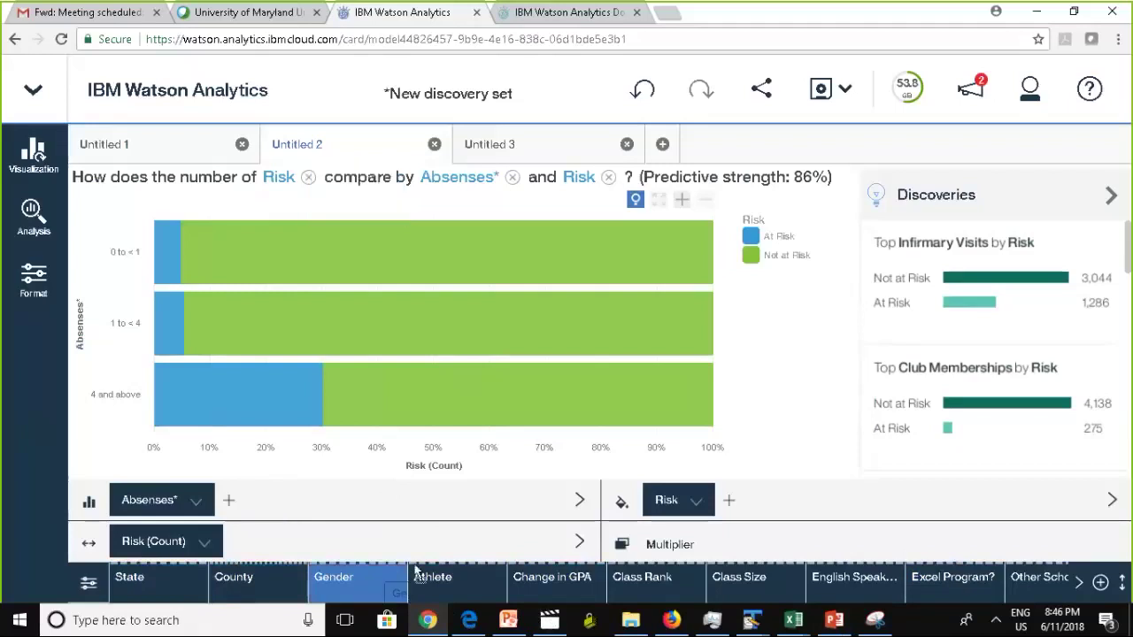
pyautogui.moveTo(367, 585); pyautogui.dragTo(687, 537)
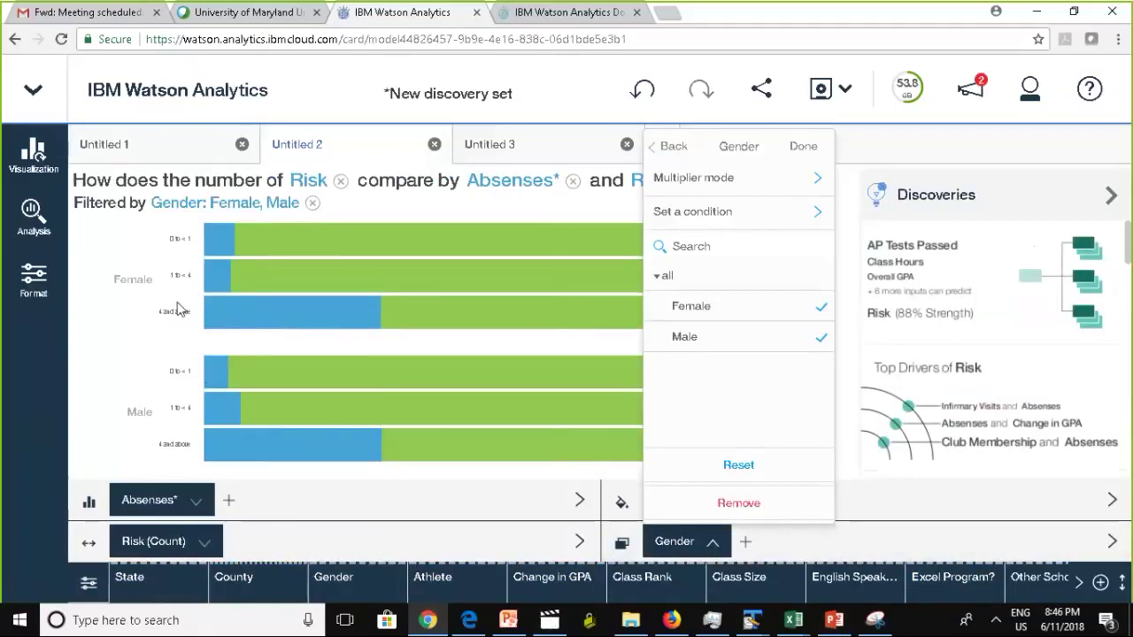
pyautogui.click(901, 148)
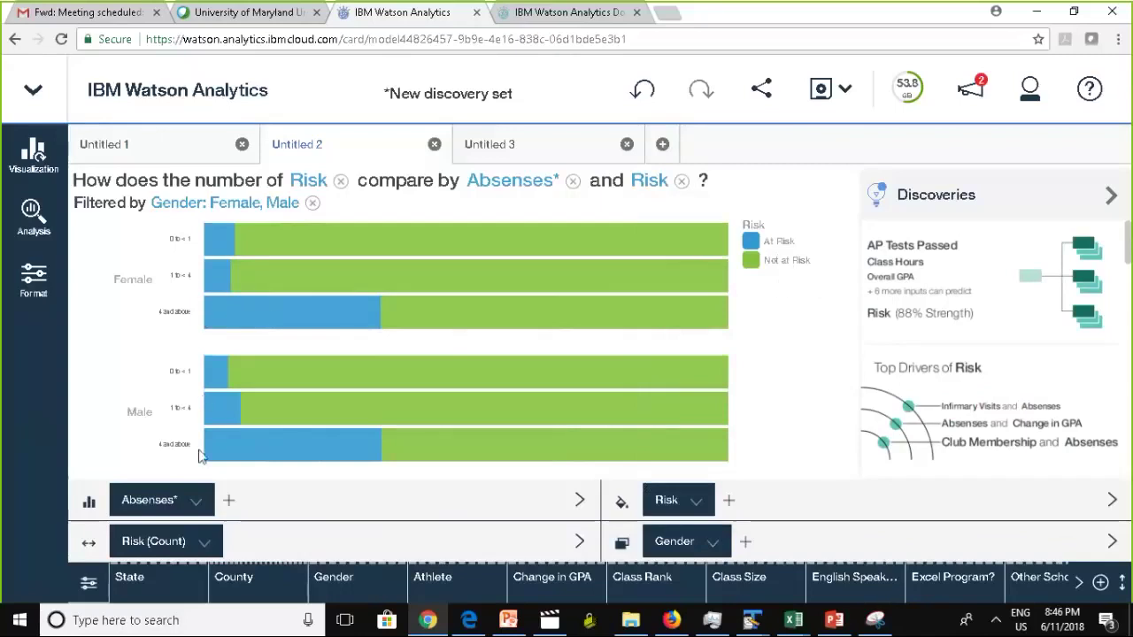
pyautogui.moveTo(236, 457)
pyautogui.click(113, 306)
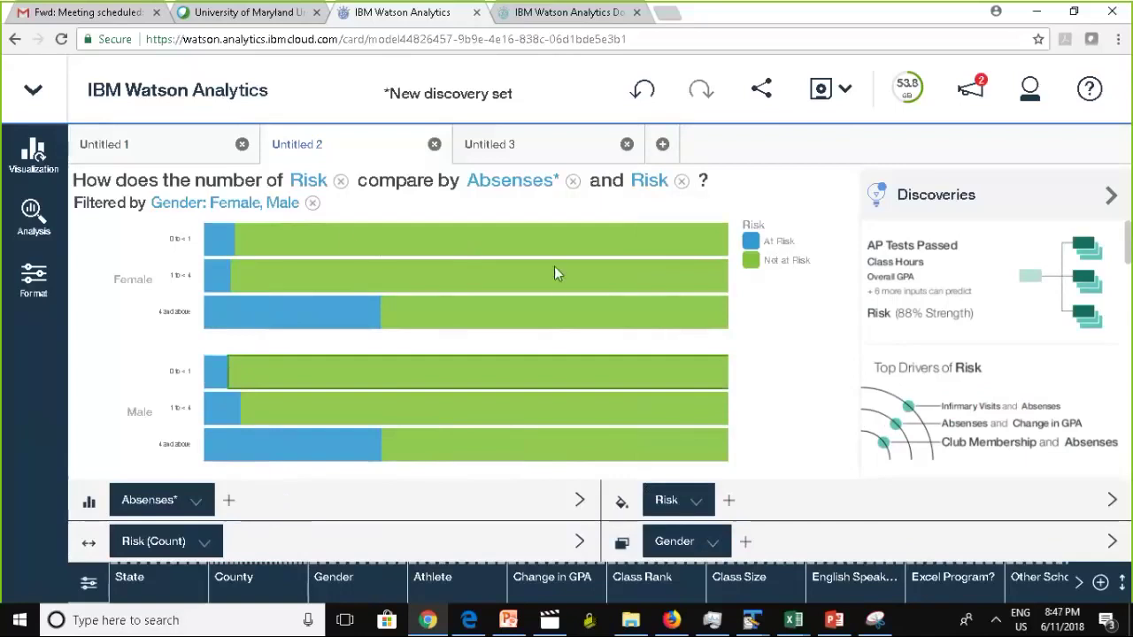
# Step: Rename the "What drives Risk?" discovery as "Risk Drivers"
pyautogui.click(127, 147)
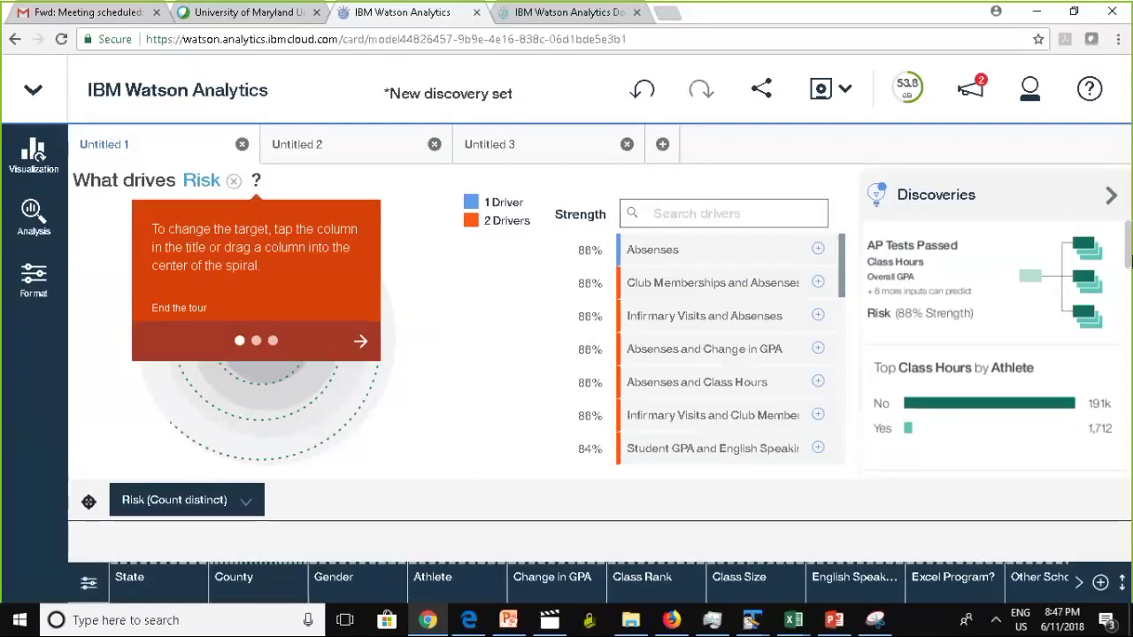
pyautogui.moveTo(1130, 258); pyautogui.dragTo(1130, 235)
pyautogui.click(111, 129)
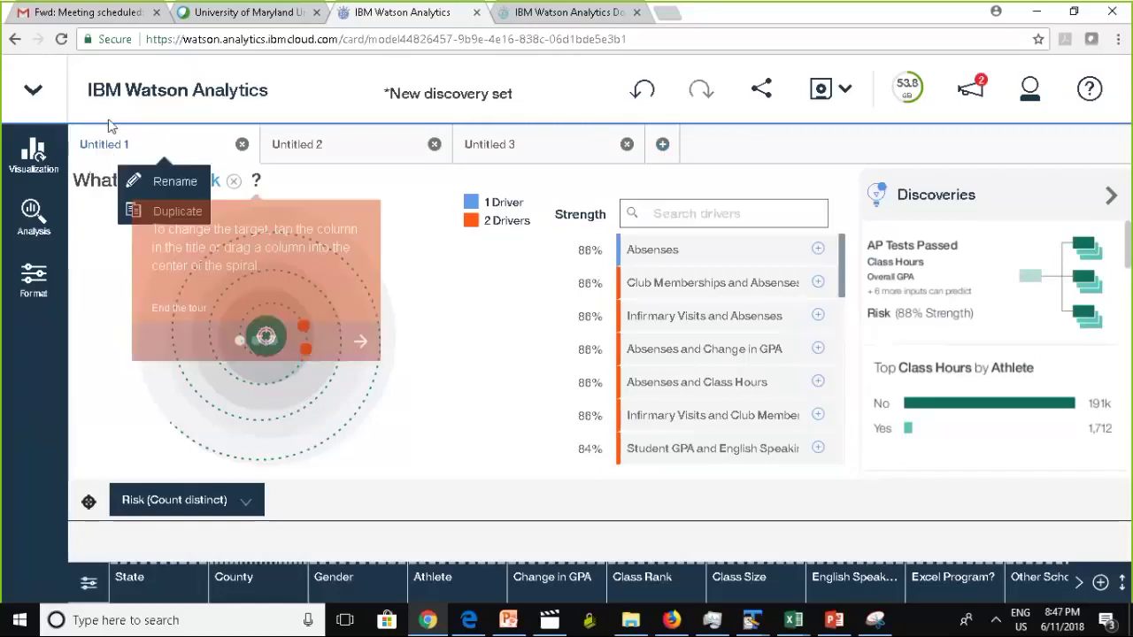
pyautogui.click(154, 181)
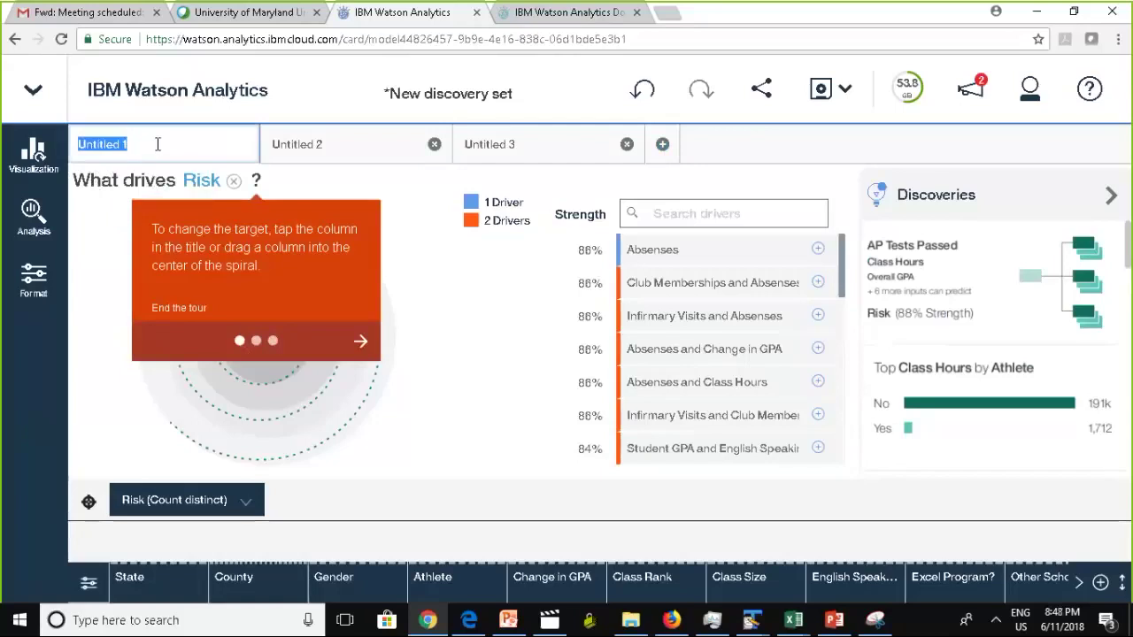
pyautogui.write('Dr')
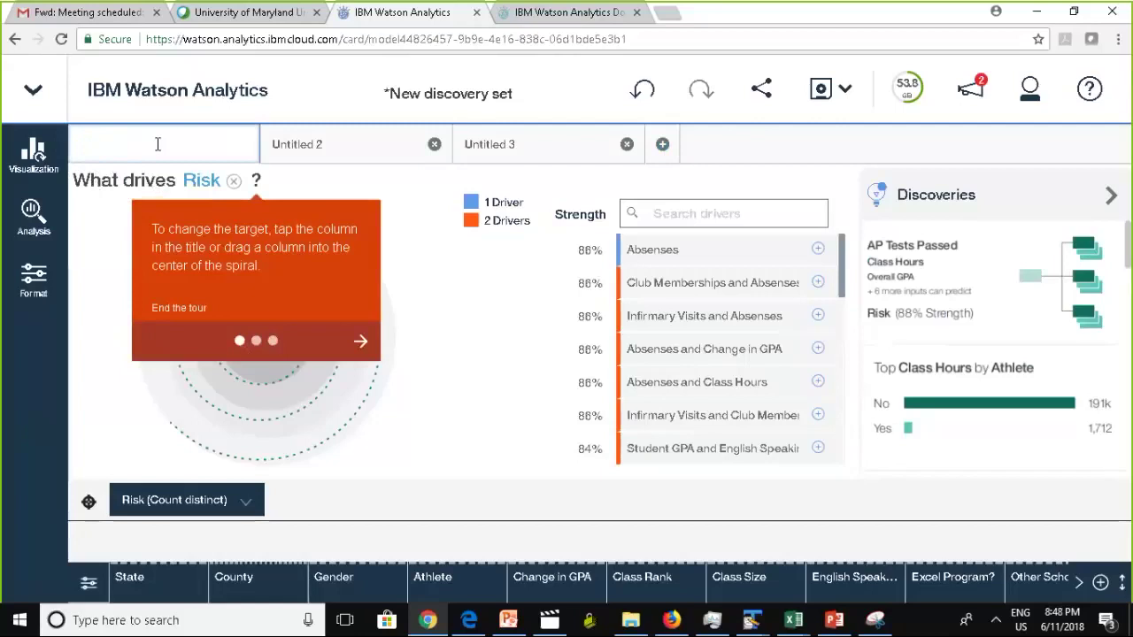
pyautogui.write('sk Drivers')
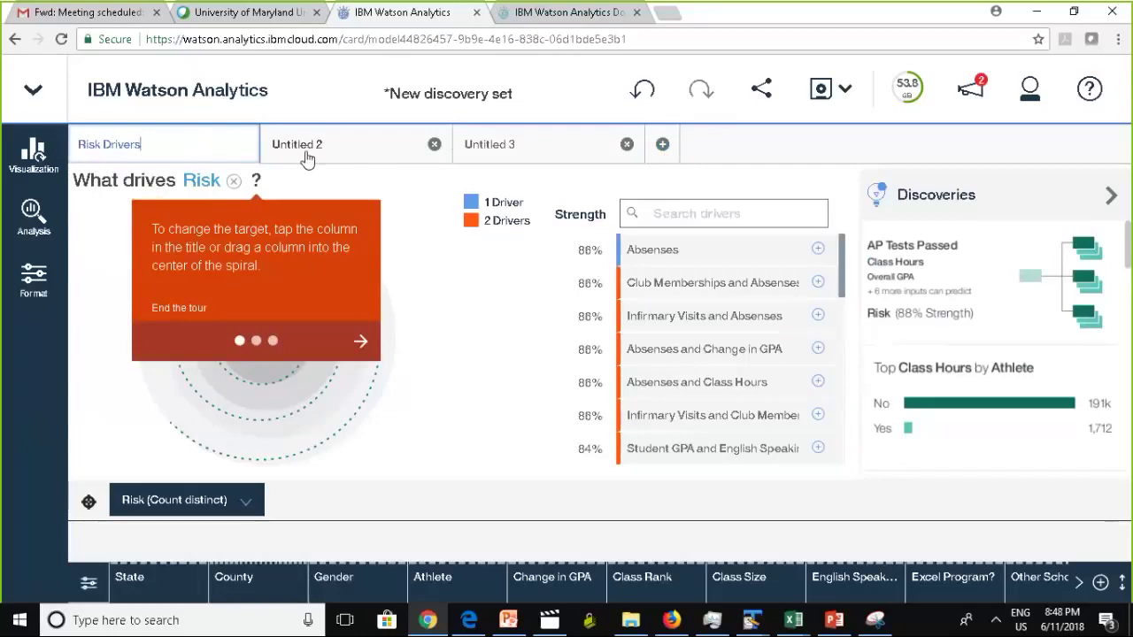
pyautogui.press('Return')
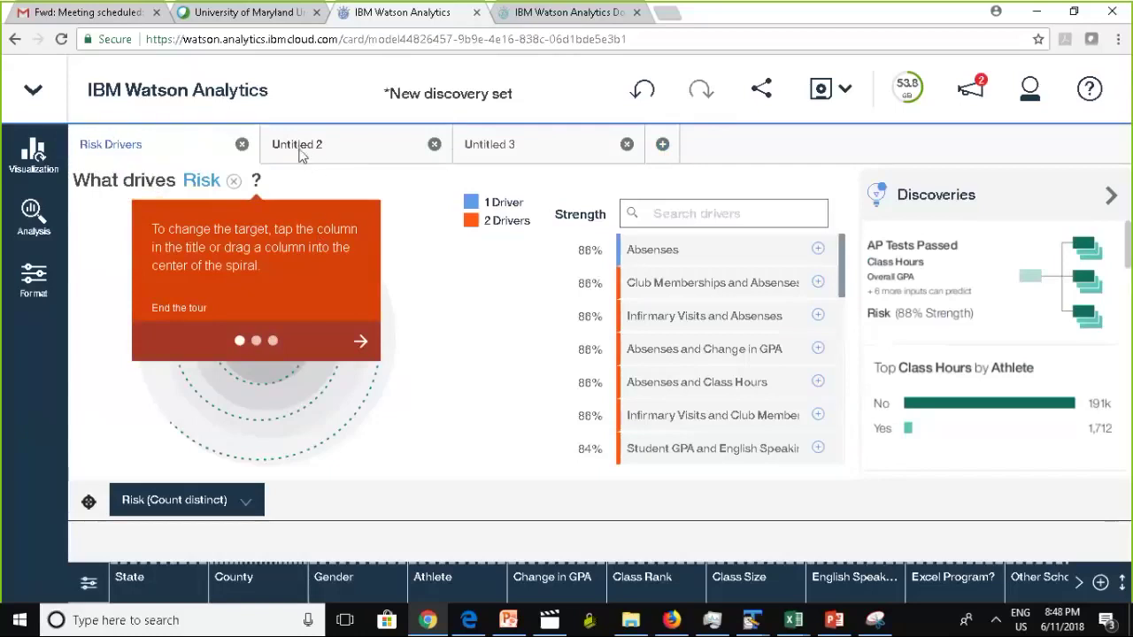
# Step: Rename the Untitled 2 discovery as "RiskByAnsencesByGender" and close the Untitled 3 discovery
pyautogui.click(279, 137)
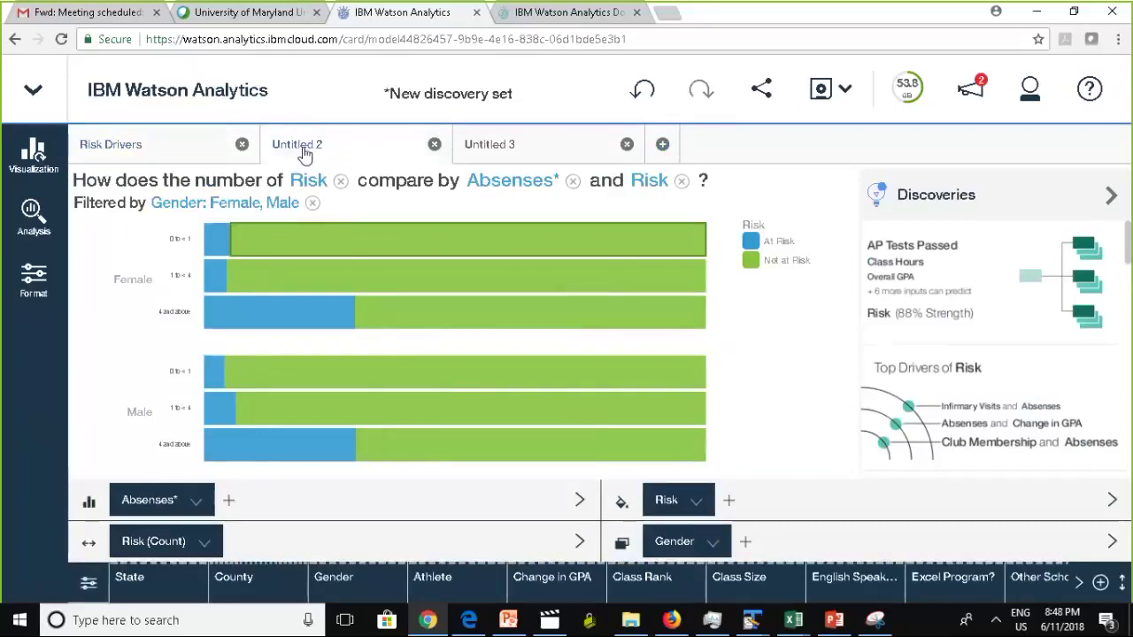
pyautogui.click(306, 157)
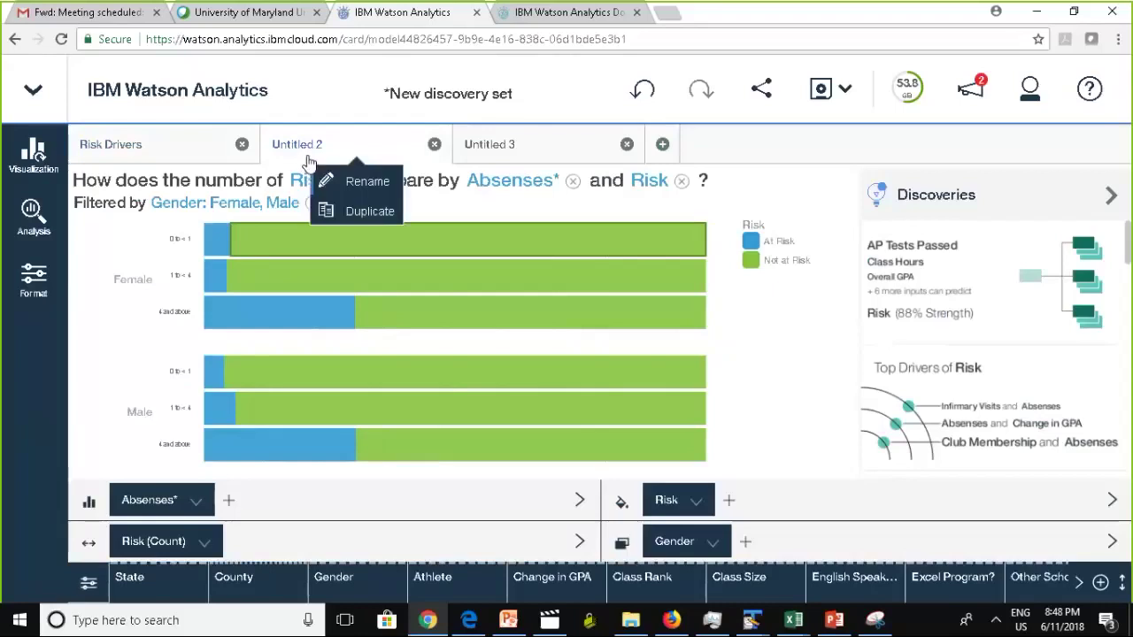
pyautogui.click(356, 184)
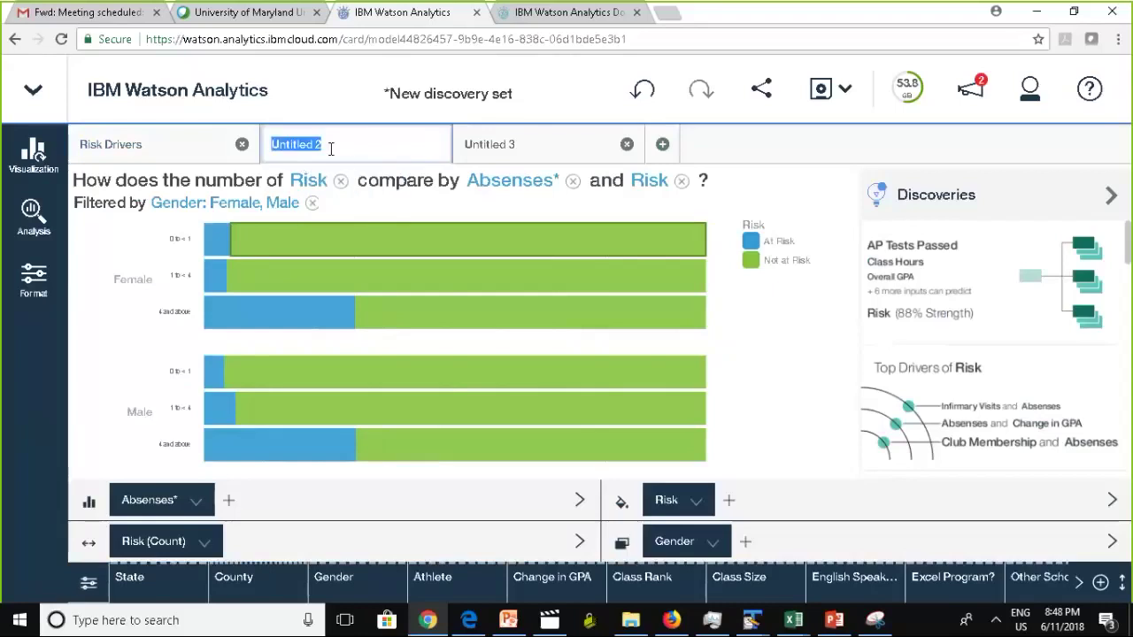
pyautogui.write('Ris')
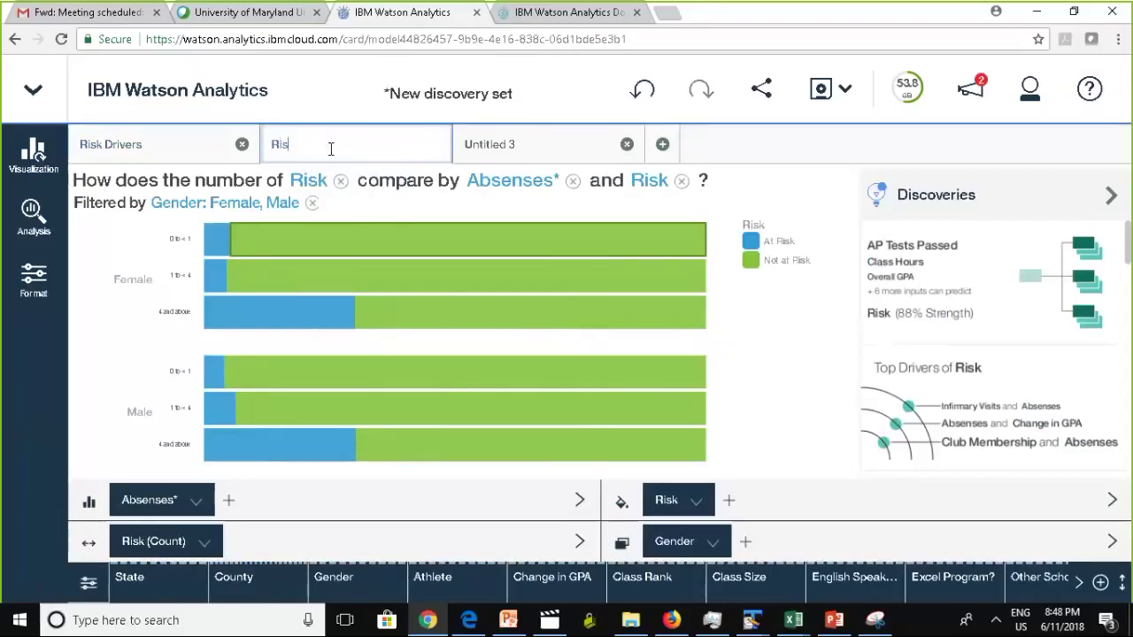
pyautogui.write('k')
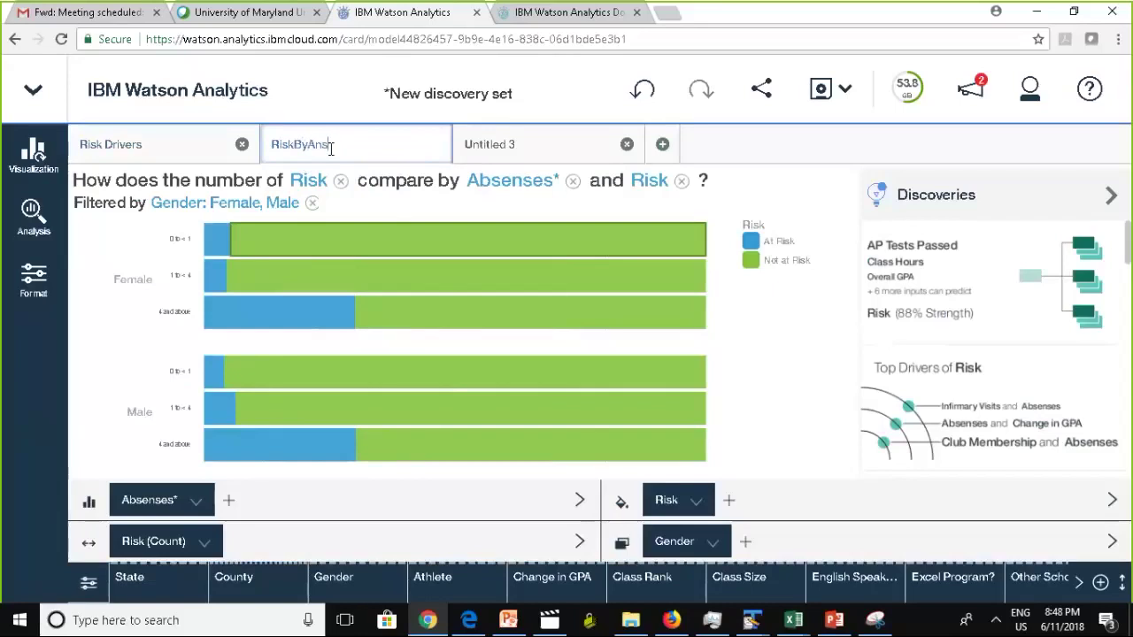
pyautogui.write('ByAbsencesByGender')
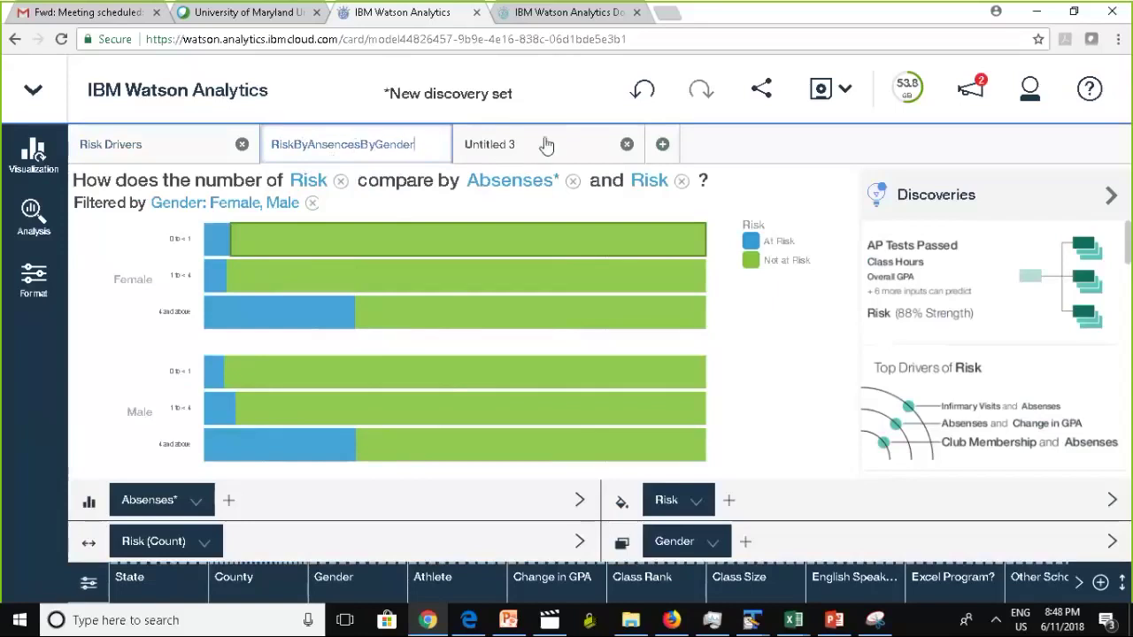
pyautogui.press('Return')
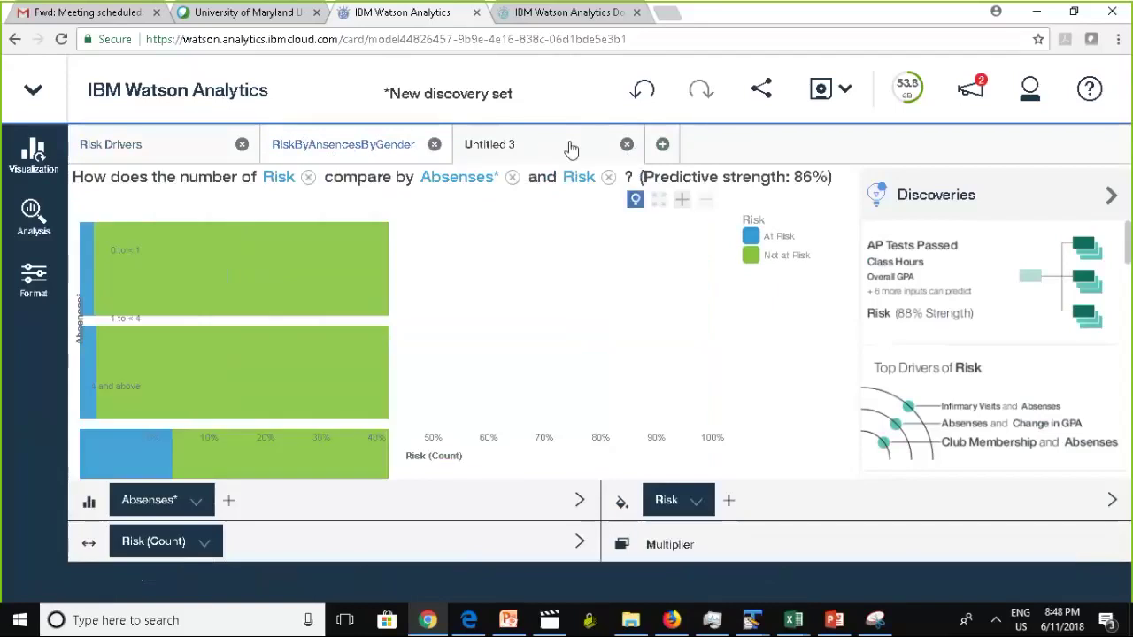
pyautogui.click(628, 144)
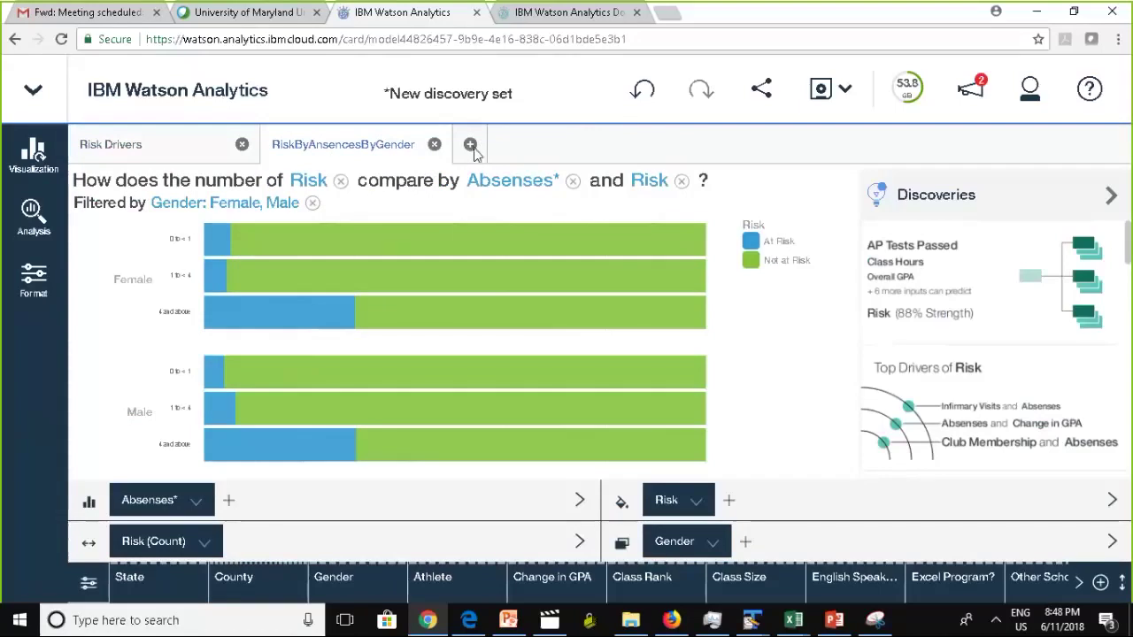
# Step: Add a discovery by asking "risk factors" and choosing the "What is a predictive model for Risk?" starting point
pyautogui.click(471, 147)
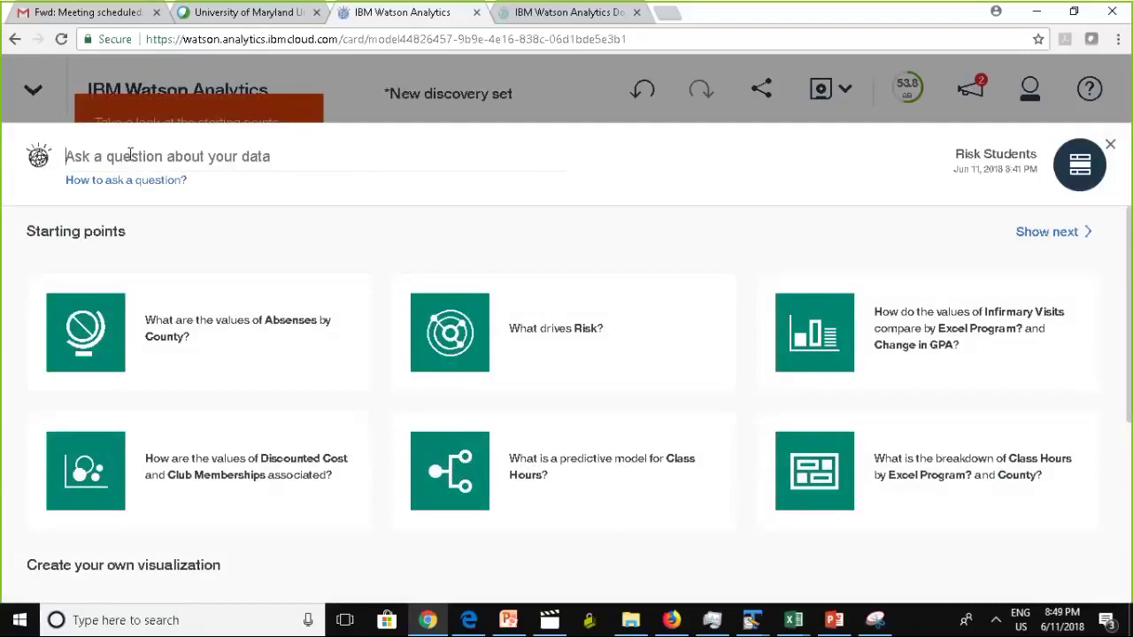
pyautogui.write('wh')
pyautogui.press('BackSpace')
pyautogui.write('r')
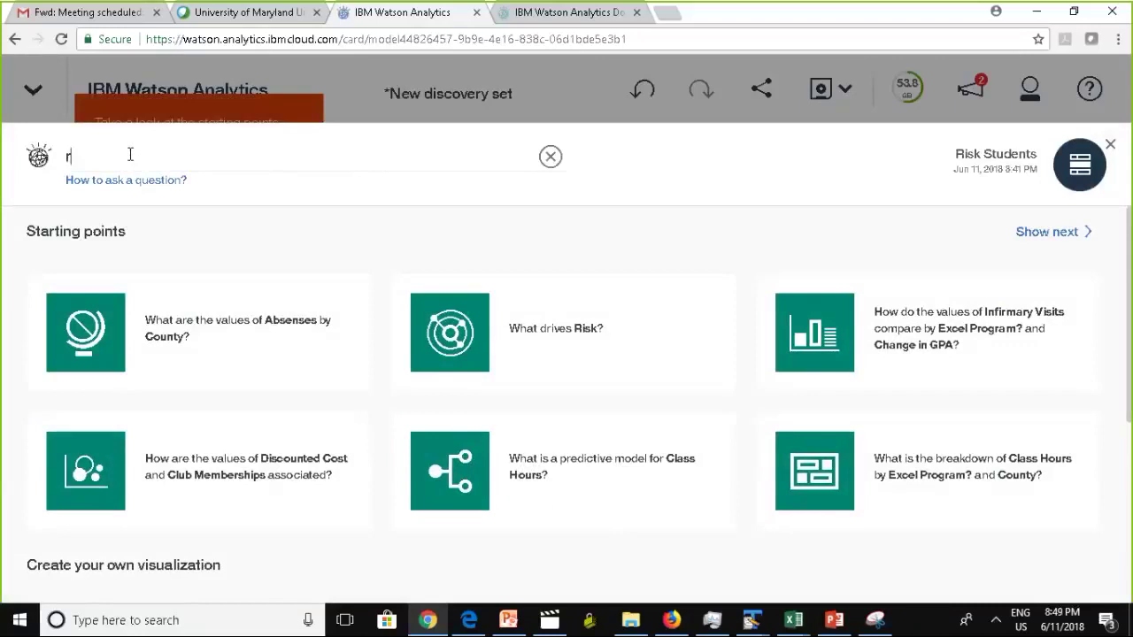
pyautogui.write('isk factors')
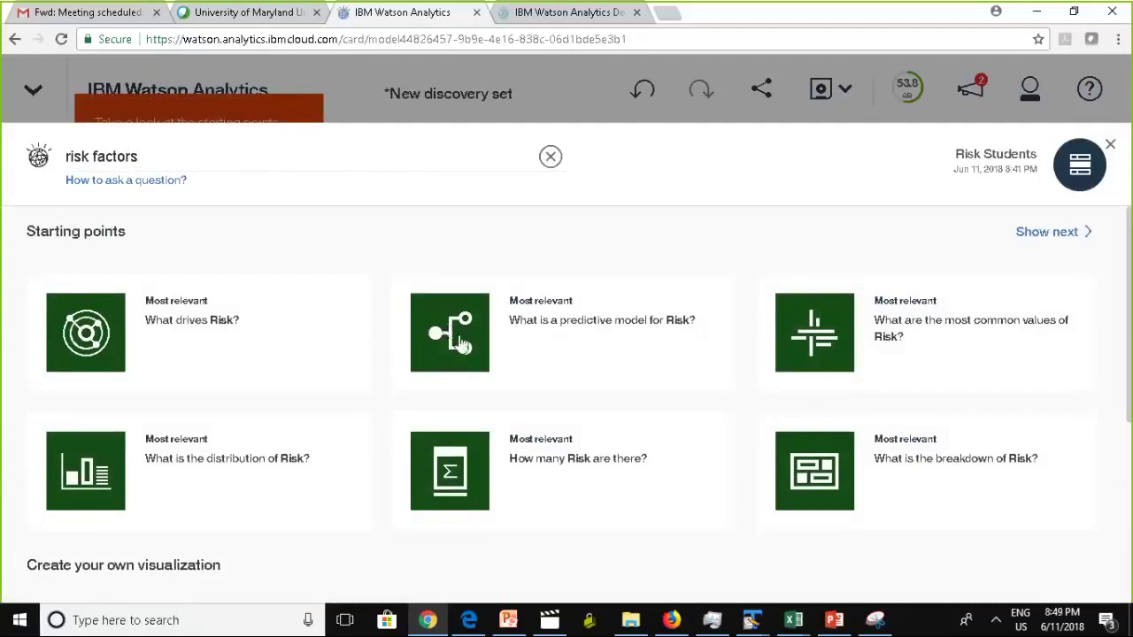
pyautogui.click(456, 336)
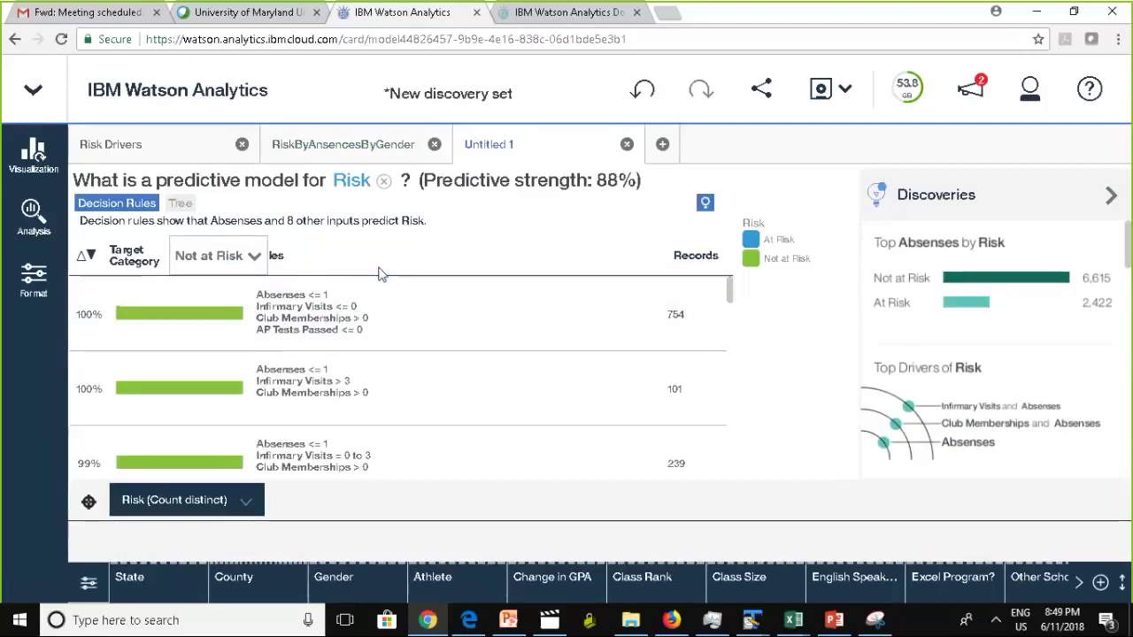
# Step: Look through the decision rules for Not at Risk and switch the target category to At Risk
pyautogui.click(197, 325)
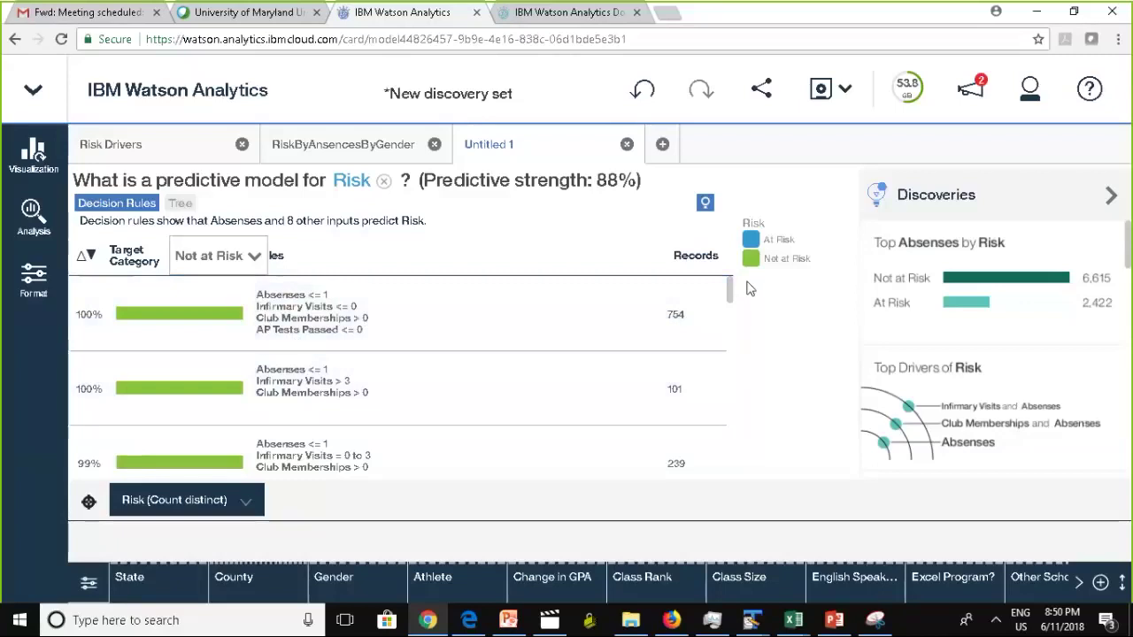
pyautogui.moveTo(731, 286); pyautogui.dragTo(732, 332)
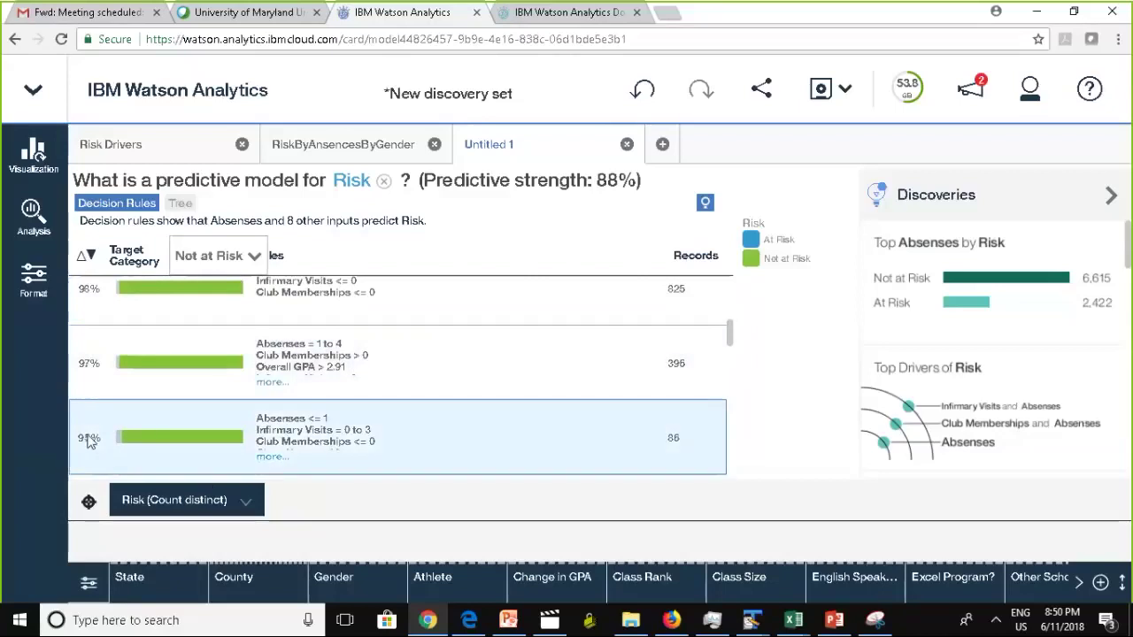
pyautogui.click(170, 438)
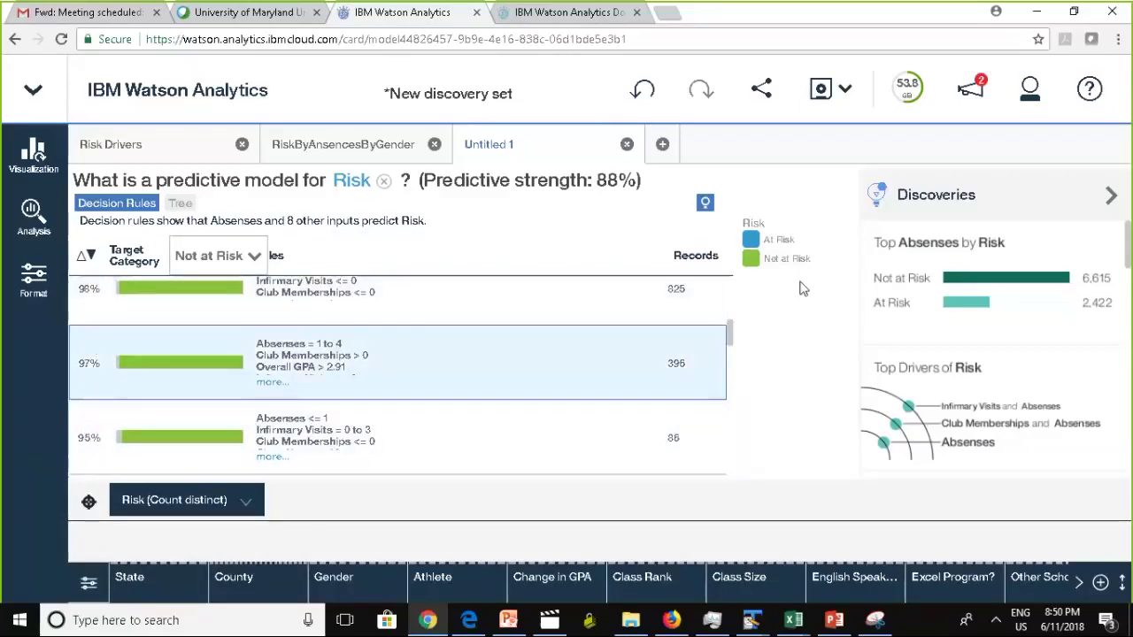
pyautogui.scroll(-10, 731, 336)
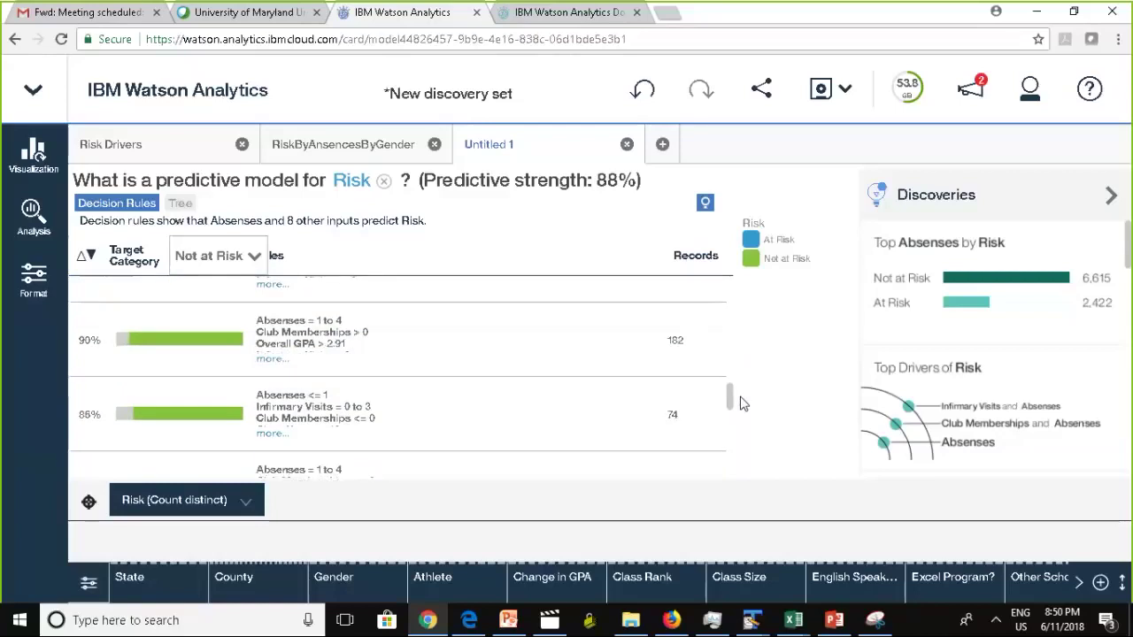
pyautogui.scroll(10, 731, 263)
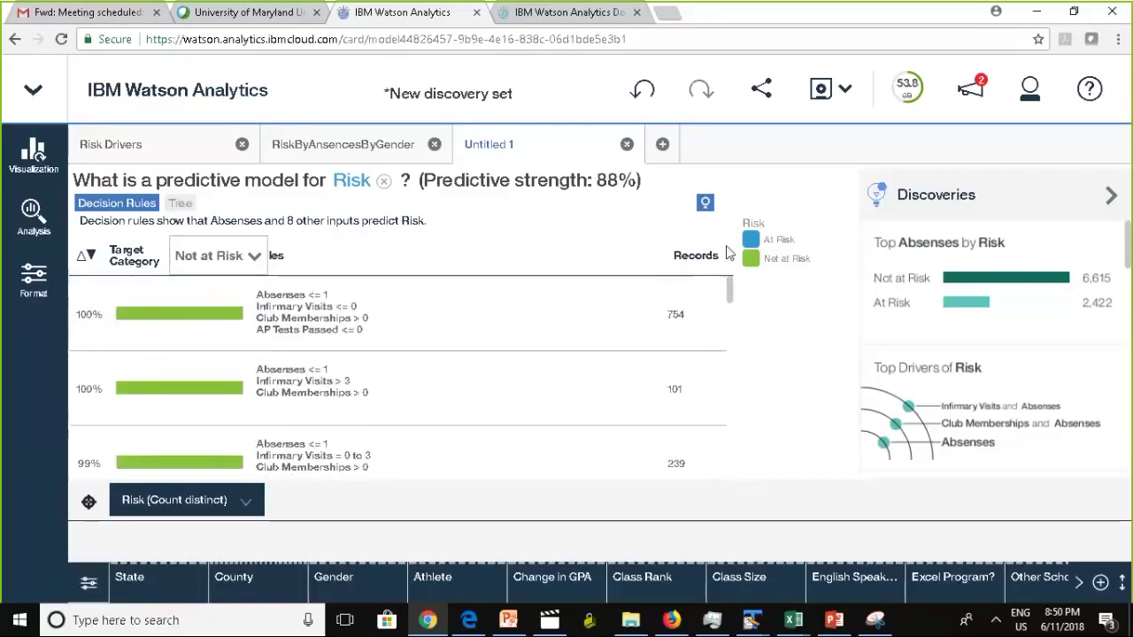
pyautogui.click(250, 259)
pyautogui.click(208, 302)
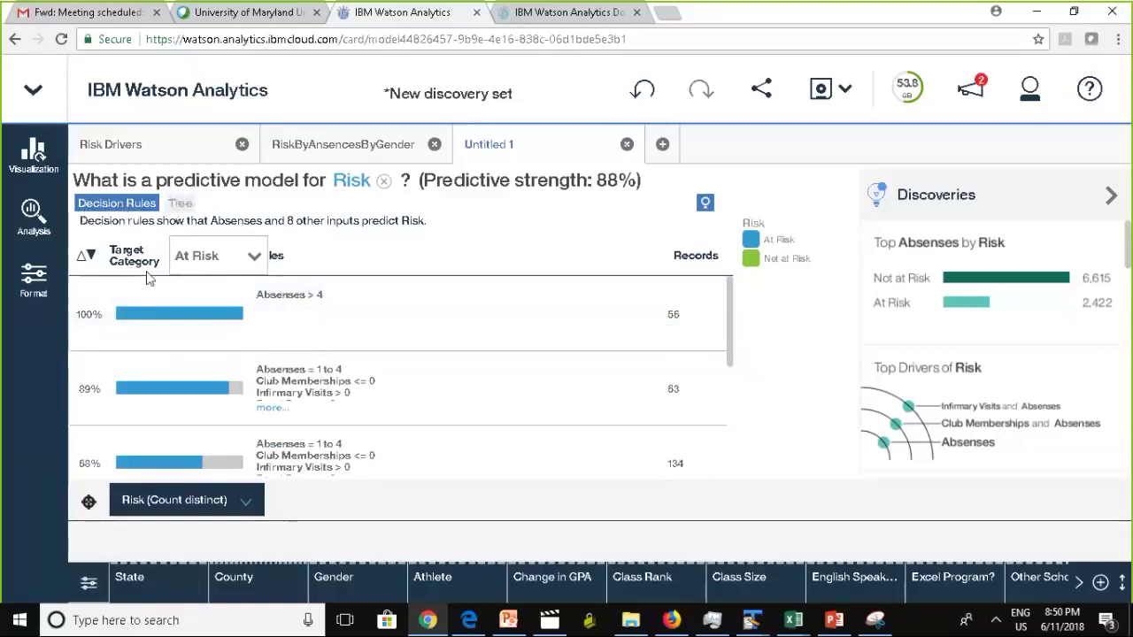
# Step: Display the Risk predictive model as a tree and inspect its All Records node up close
pyautogui.click(187, 205)
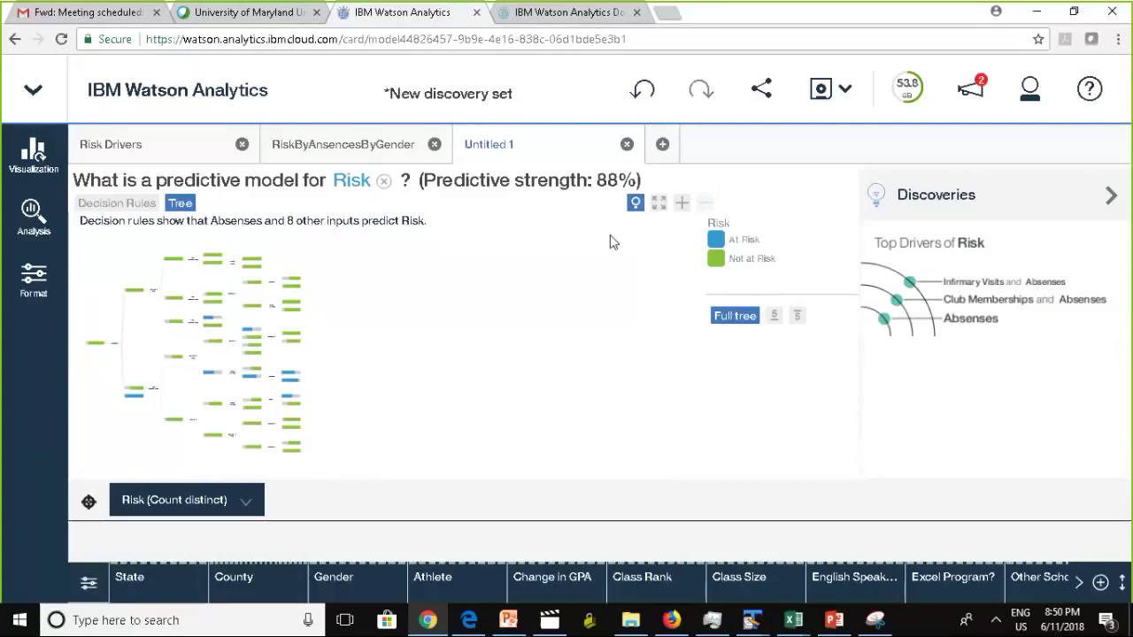
pyautogui.click(657, 207)
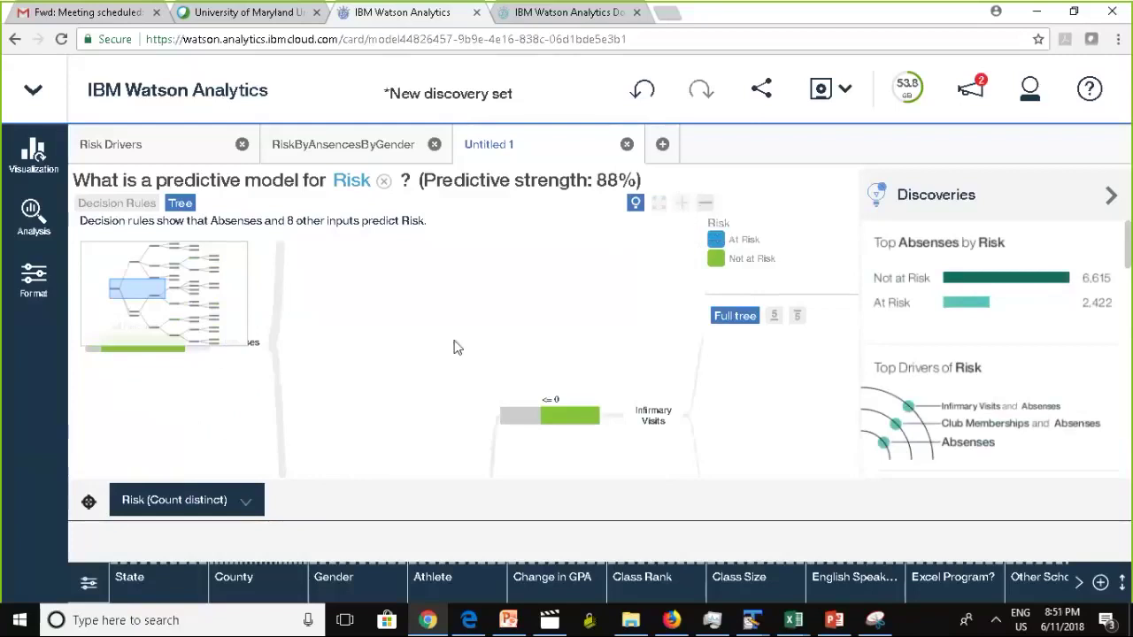
pyautogui.click(137, 351)
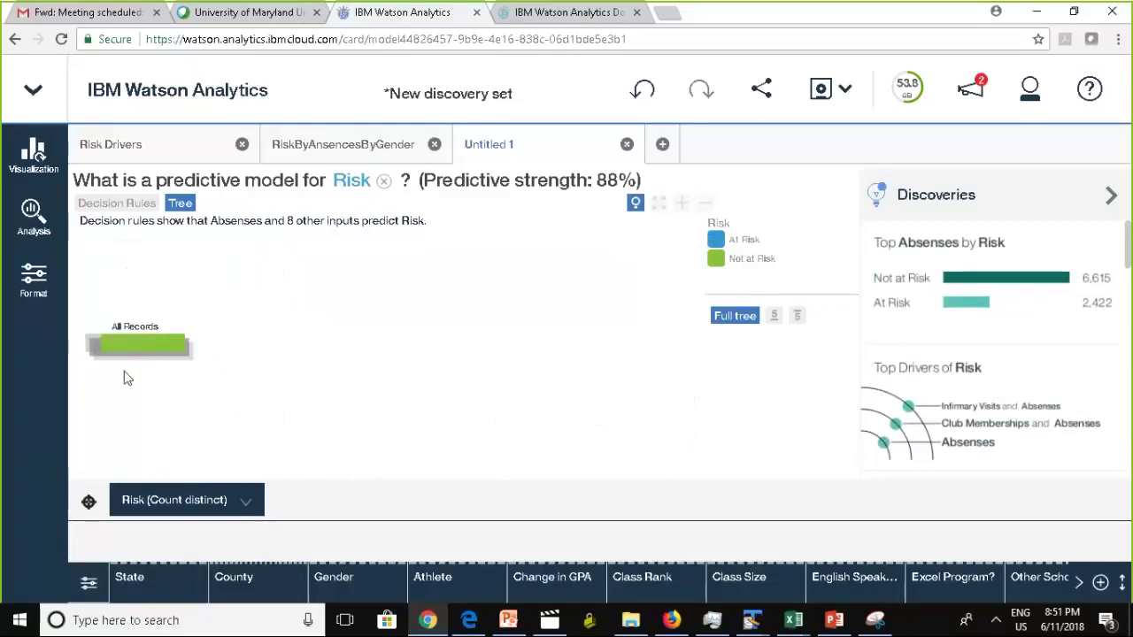
pyautogui.click(142, 336)
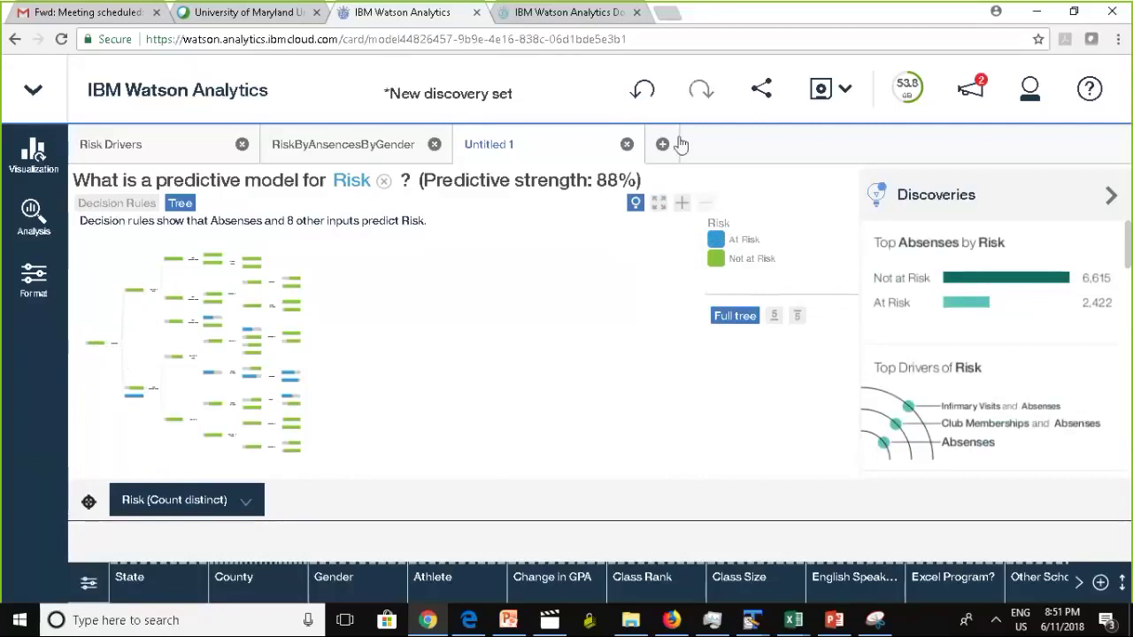
# Step: Enlarge the decision tree in stages, examine its Absenses and Club Memberships branches, and return to the whole tree
pyautogui.click(682, 203)
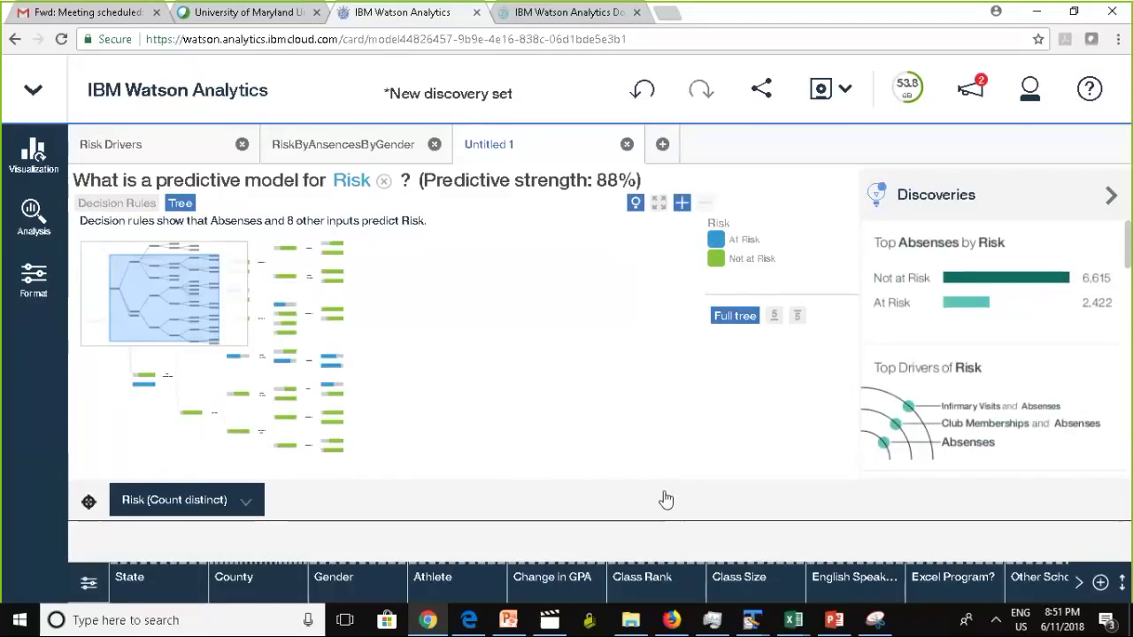
pyautogui.scroll(2, 339, 342)
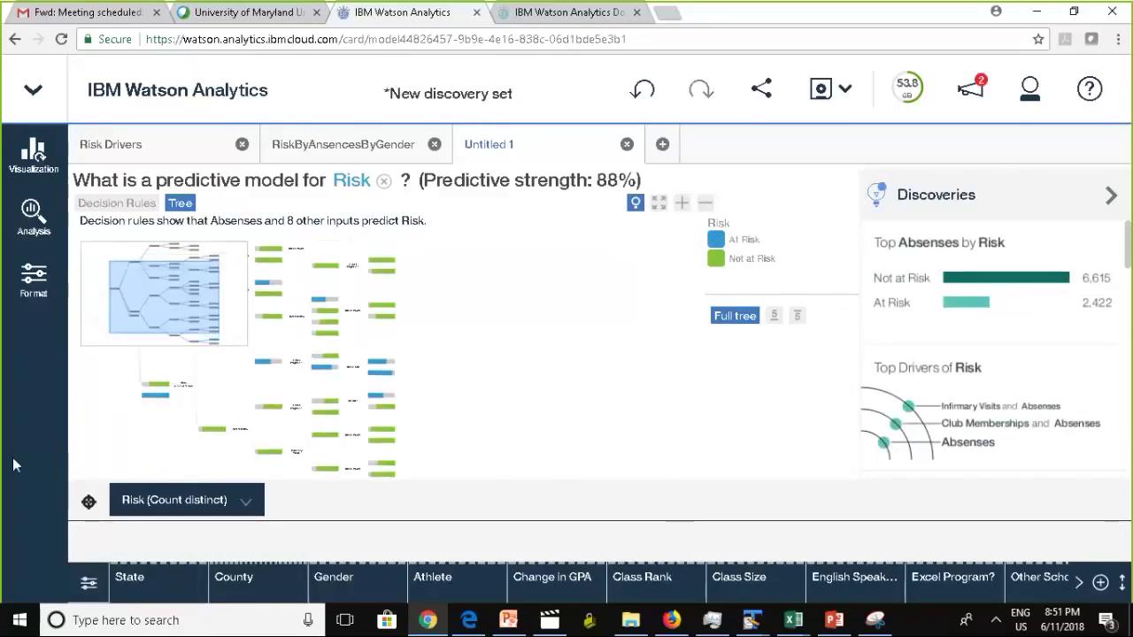
pyautogui.scroll(1, 486, 368)
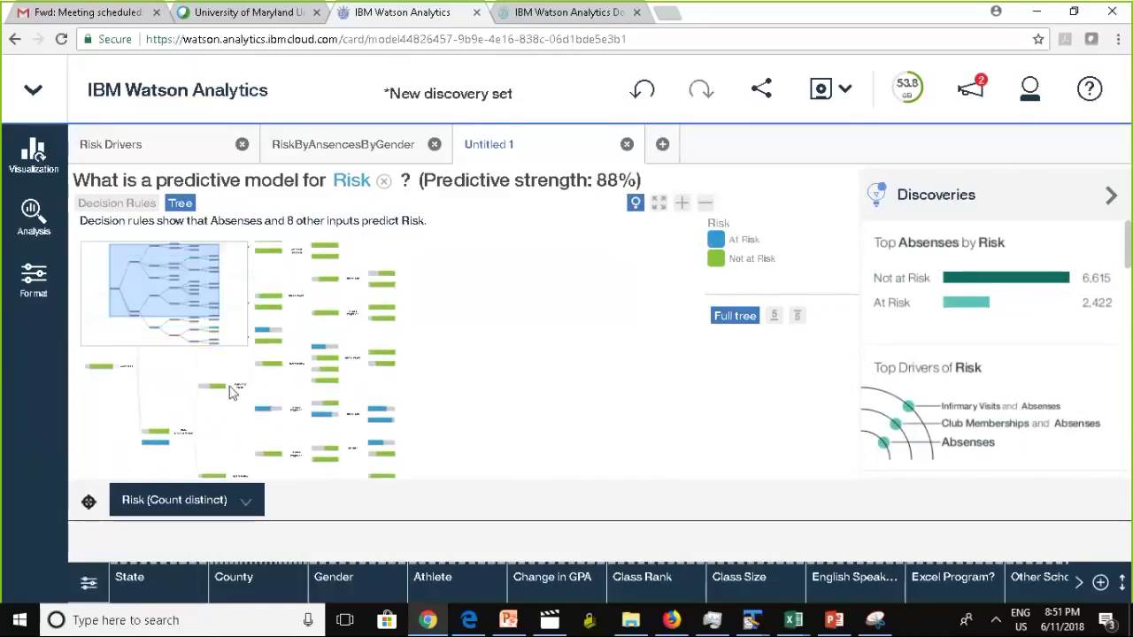
pyautogui.scroll(1, 410, 437)
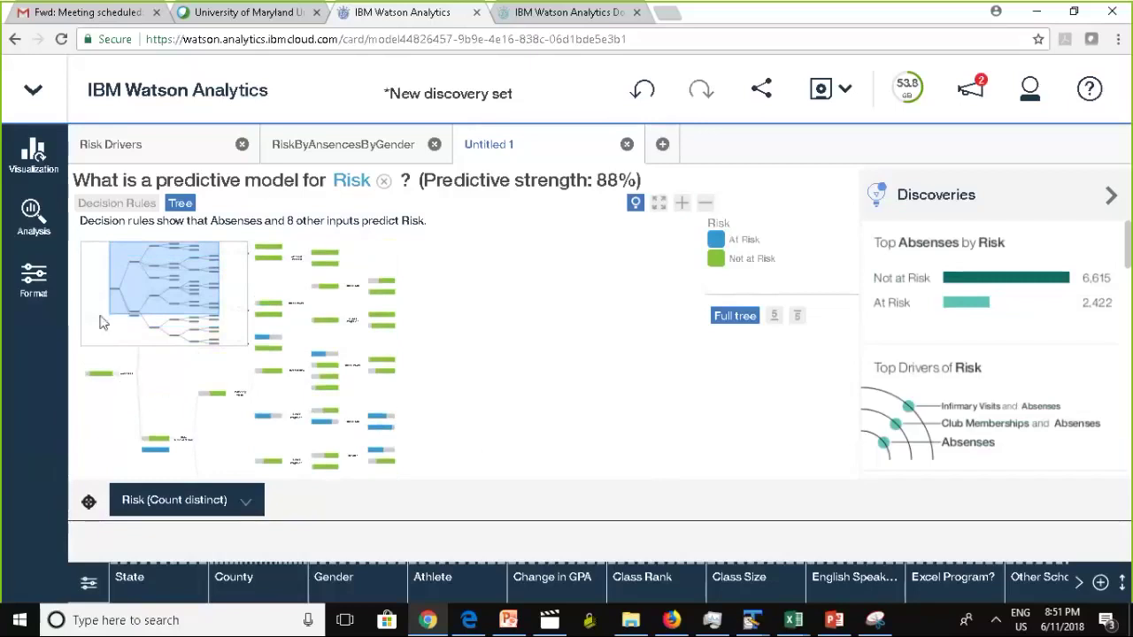
pyautogui.click(683, 206)
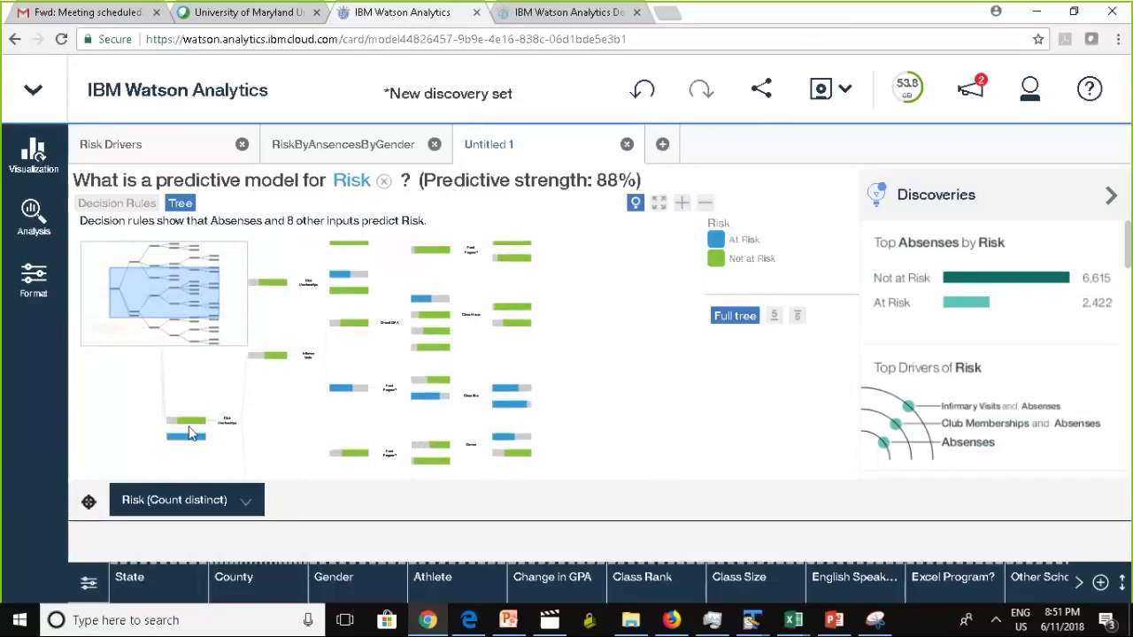
pyautogui.moveTo(189, 425)
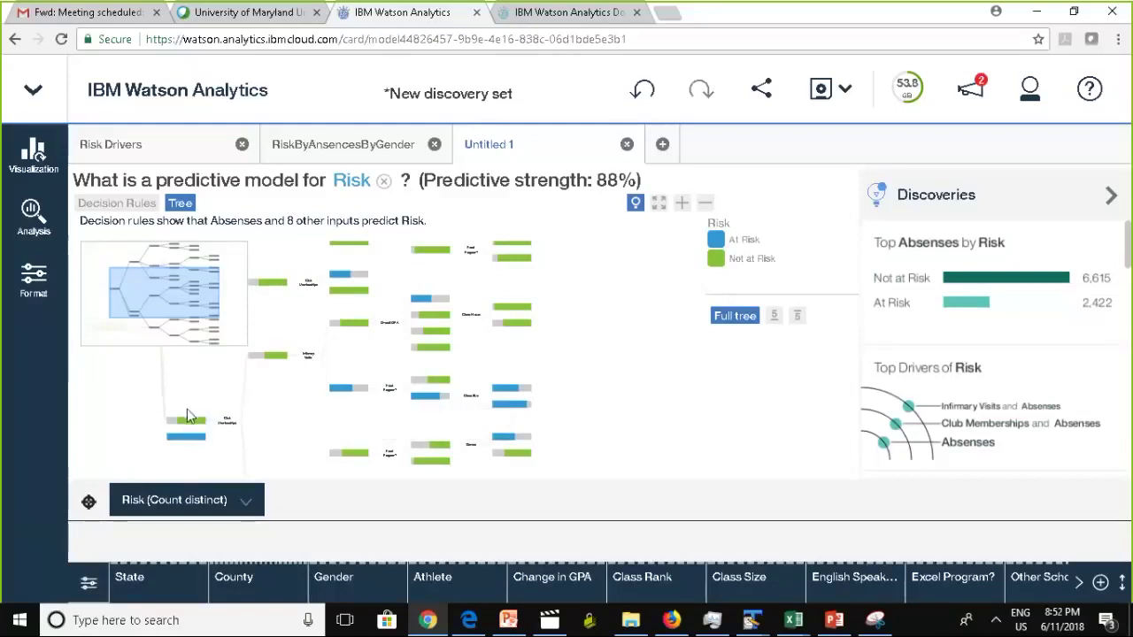
pyautogui.click(635, 205)
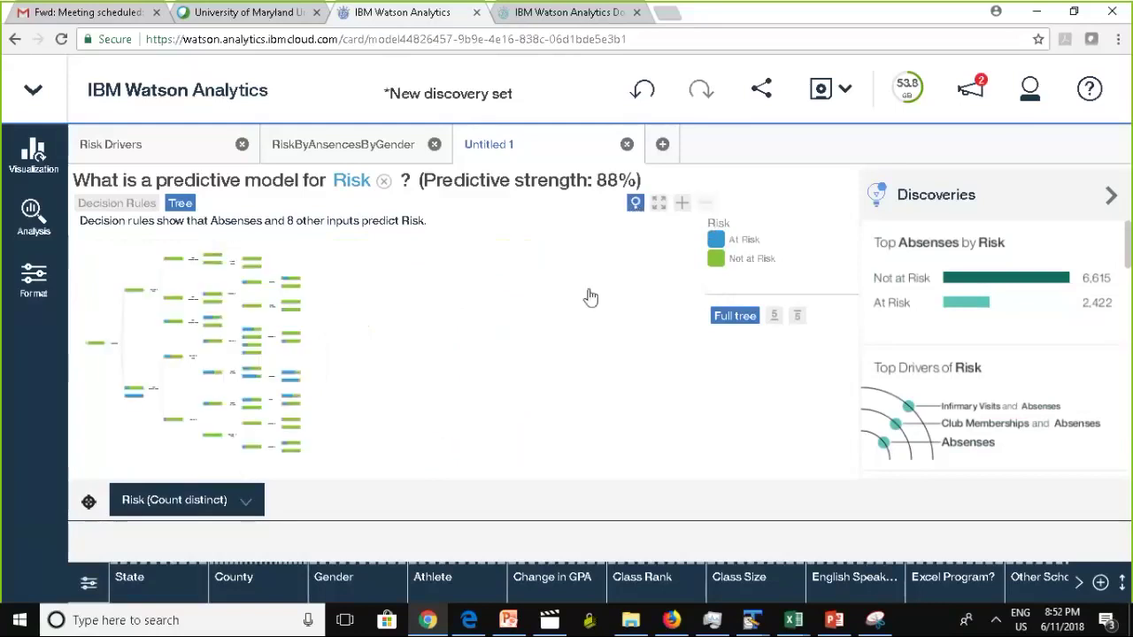
# Step: Check the first-level Absenses nodes of the tree and open the statistical analysis details of the decision tree
pyautogui.click(131, 296)
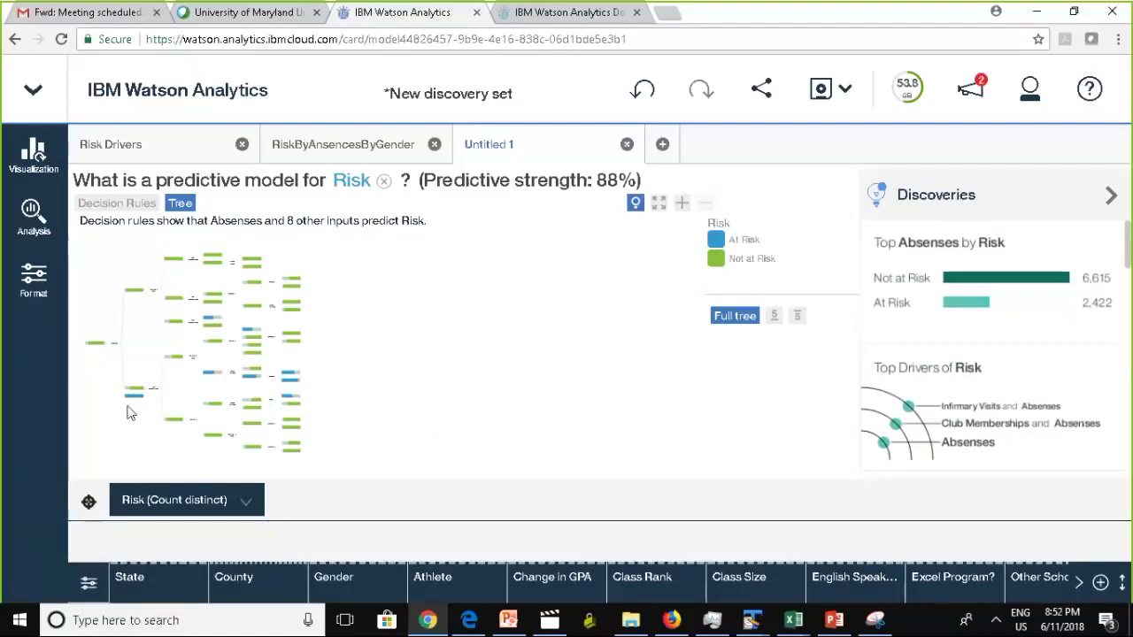
pyautogui.moveTo(132, 402)
pyautogui.click(34, 215)
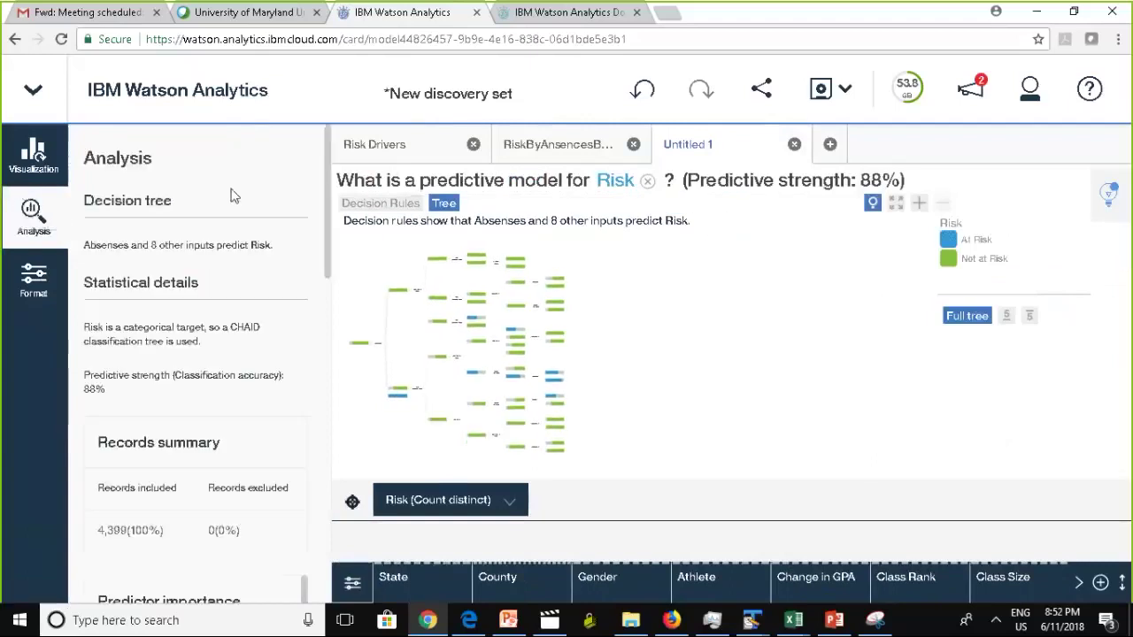
# Step: Examine the classification table in the Risk model's statistical details, comparing predicted with actual At Risk and Not at Risk counts
pyautogui.moveTo(328, 203); pyautogui.dragTo(335, 496)
pyautogui.scroll(1, 333, 494)
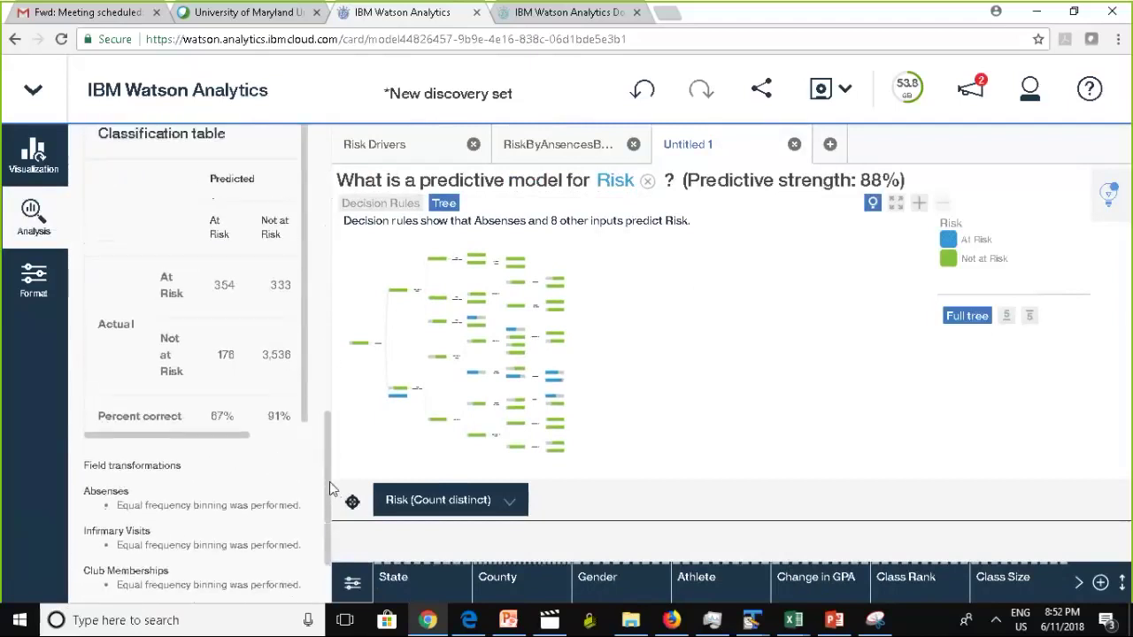
pyautogui.moveTo(193, 441); pyautogui.dragTo(256, 441)
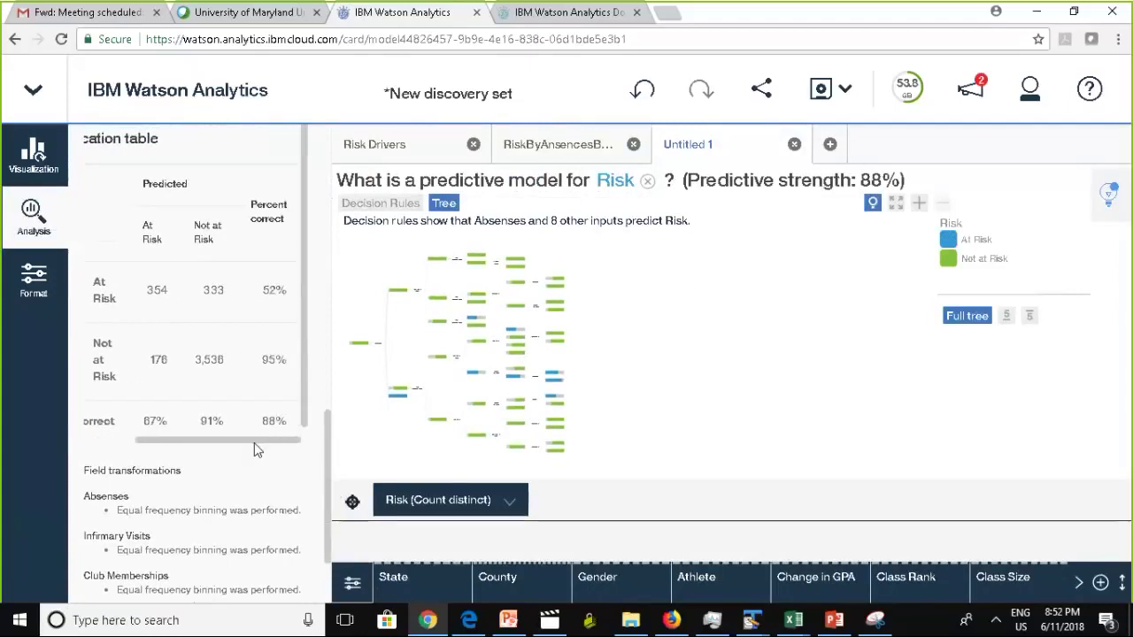
pyautogui.moveTo(247, 441); pyautogui.dragTo(127, 450)
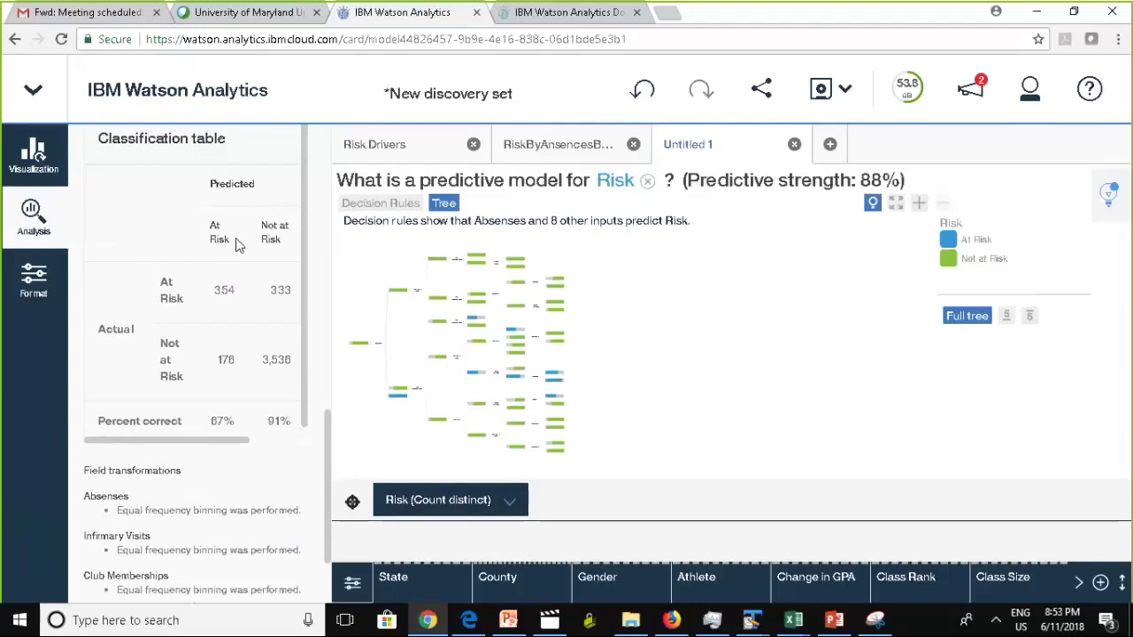
pyautogui.moveTo(174, 450); pyautogui.dragTo(237, 440)
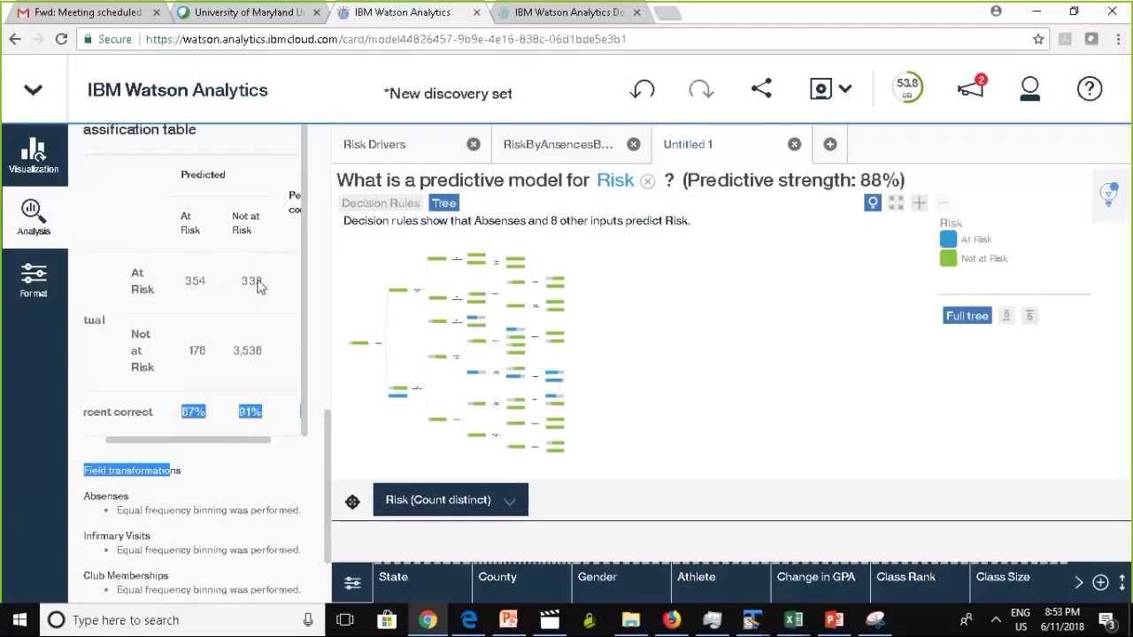
pyautogui.click(279, 379)
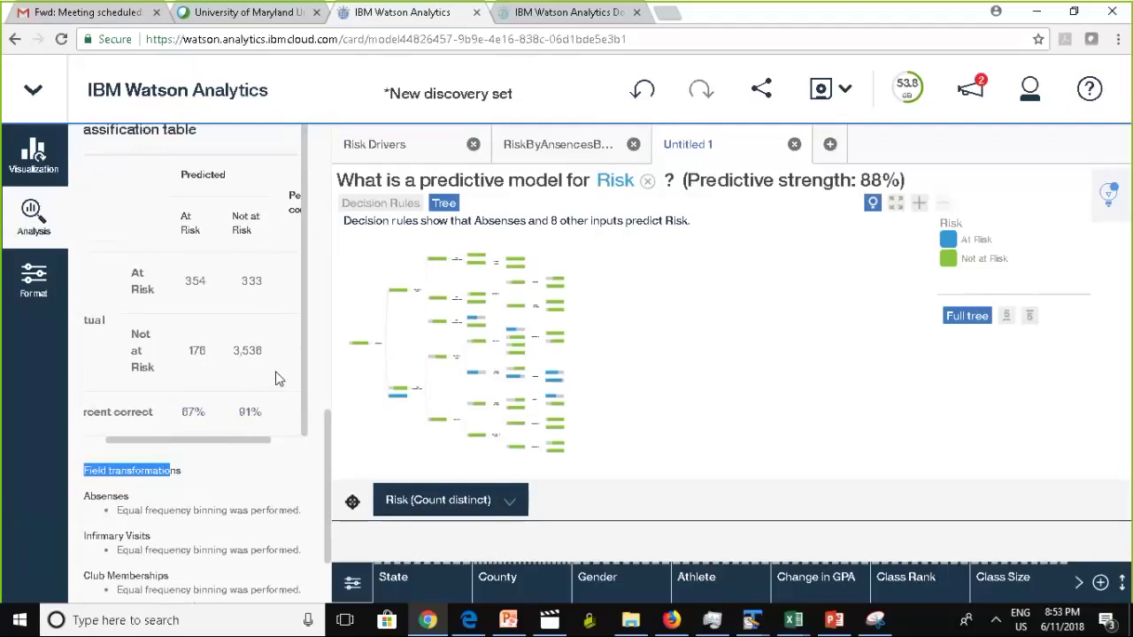
pyautogui.click(277, 379)
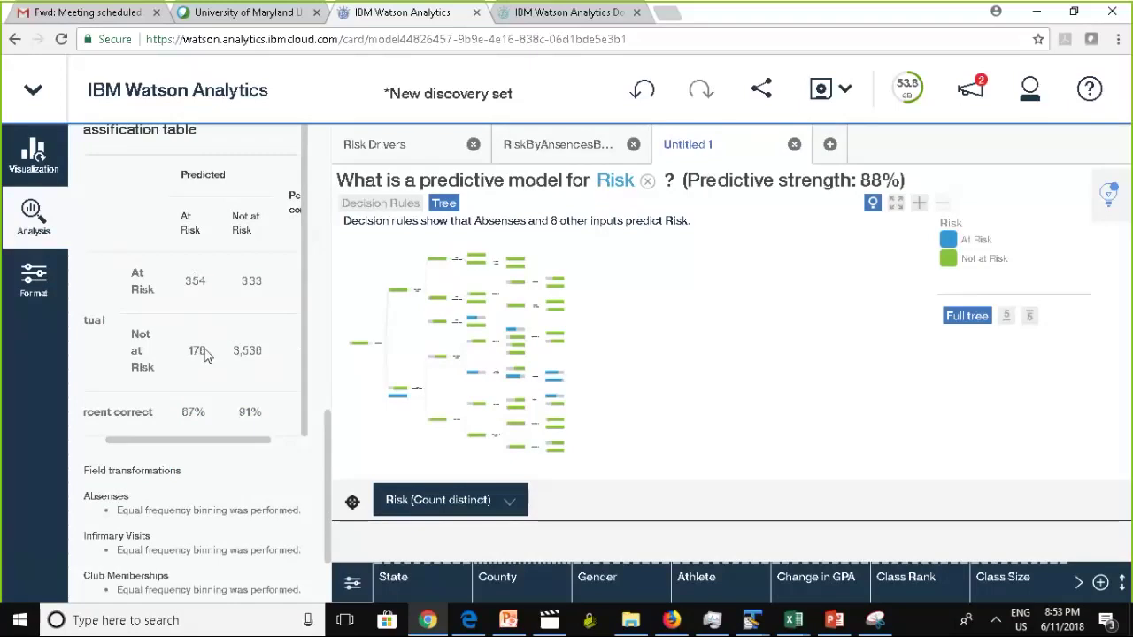
pyautogui.doubleClick(191, 231)
pyautogui.click(132, 294)
# Step: Review the field transformations listed below the classification table
pyautogui.moveTo(329, 455); pyautogui.dragTo(328, 498)
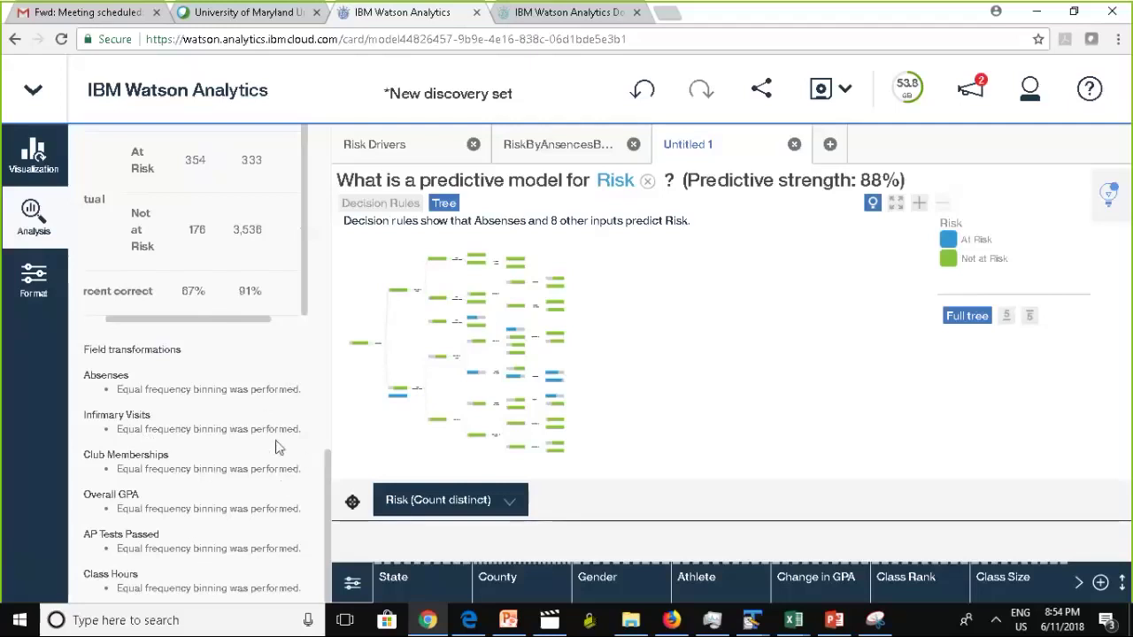
pyautogui.moveTo(332, 485); pyautogui.dragTo(324, 463)
pyautogui.click(322, 457)
# Step: Switch to the Watson Analytics Walkthrough presentation in PowerPoint and display slide 31 on decision rules for a numeric target variable
pyautogui.moveTo(836, 624)
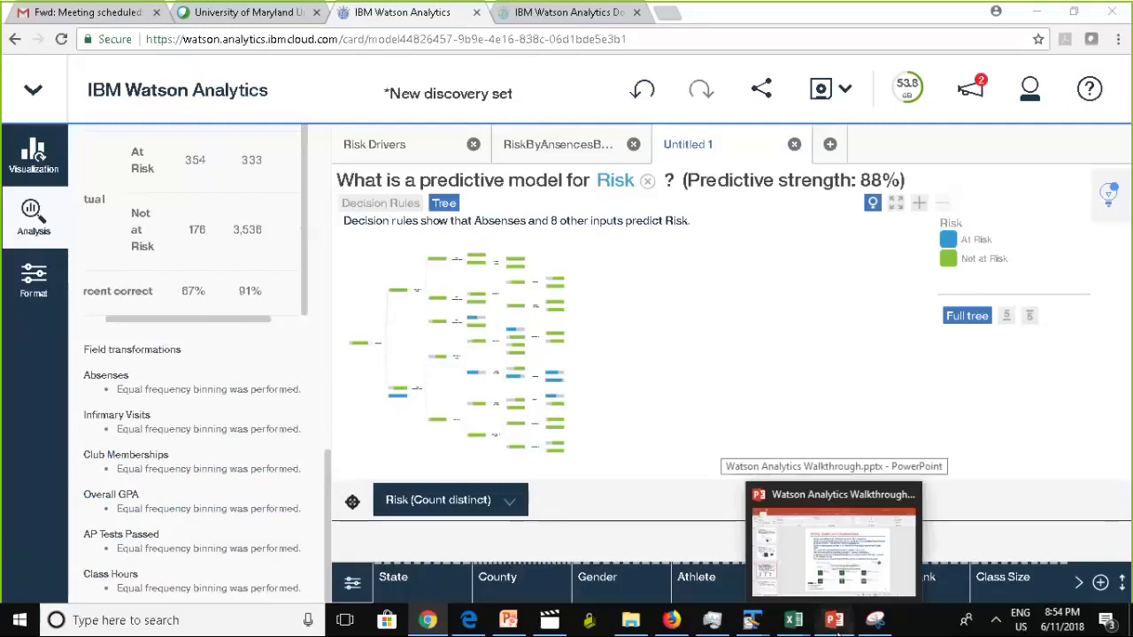
pyautogui.click(836, 622)
pyautogui.click(138, 542)
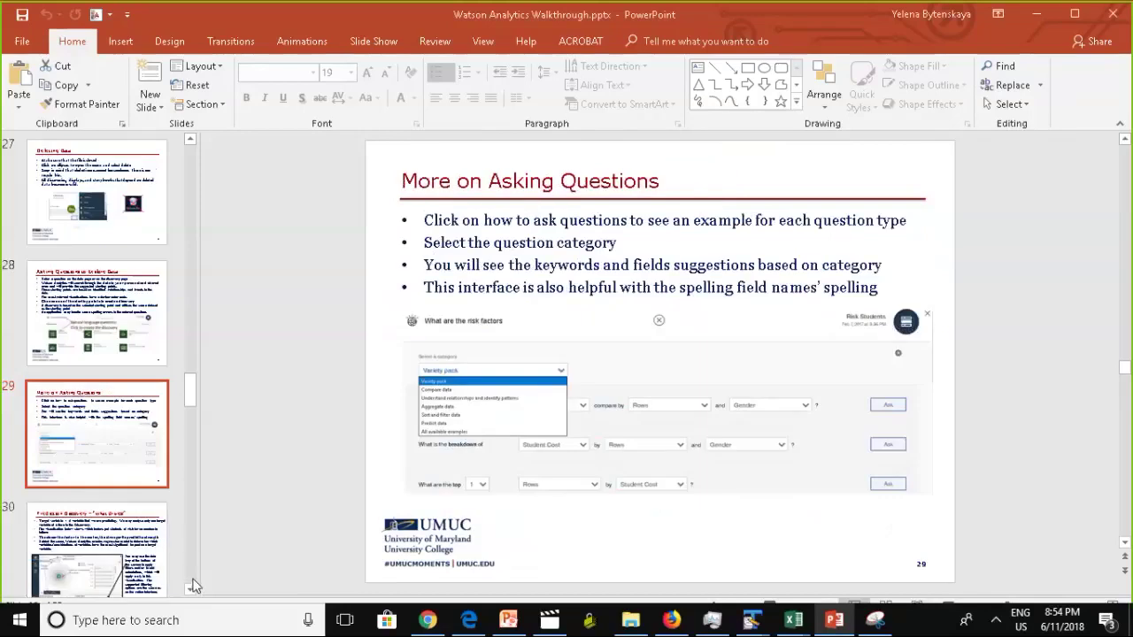
pyautogui.click(193, 589)
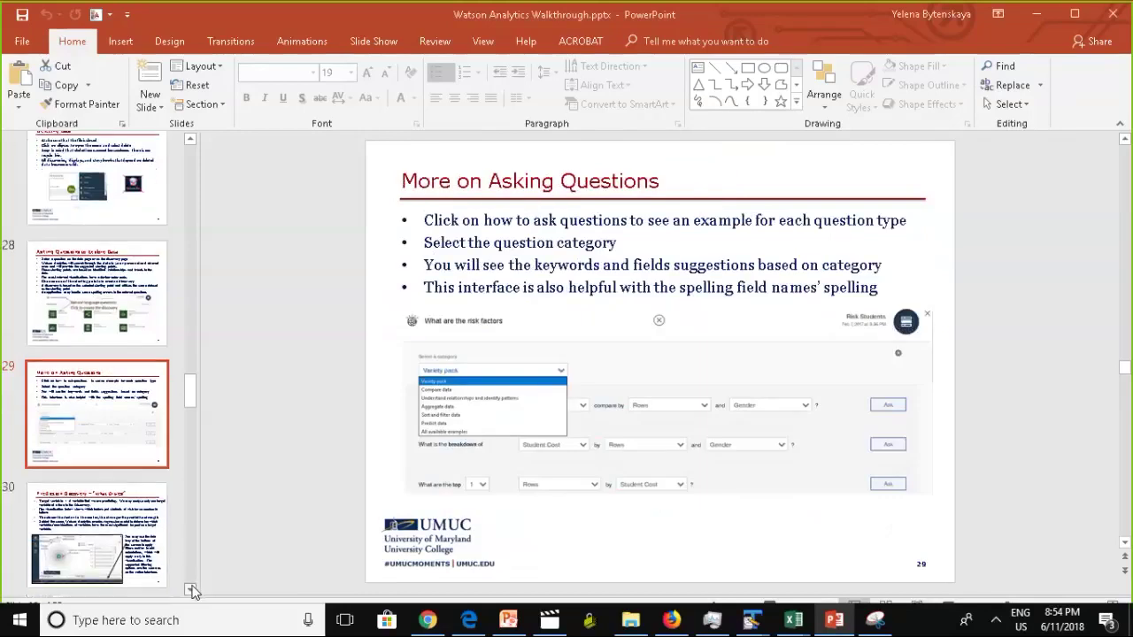
pyautogui.click(193, 588)
pyautogui.click(193, 589)
pyautogui.click(193, 589)
pyautogui.click(193, 589)
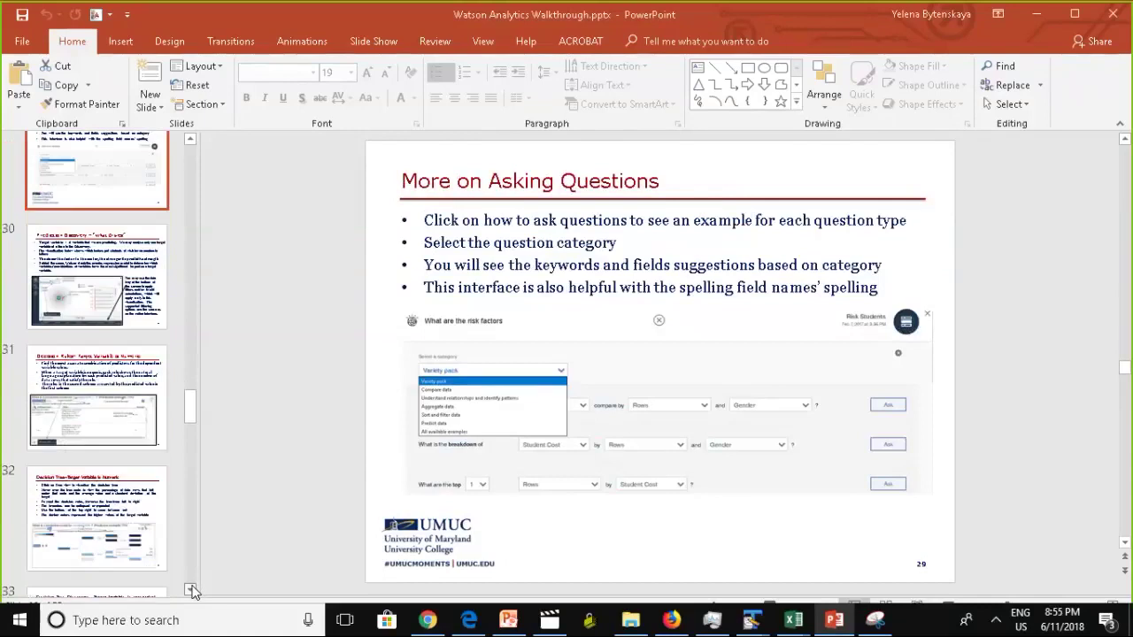
pyautogui.click(193, 588)
pyautogui.click(193, 589)
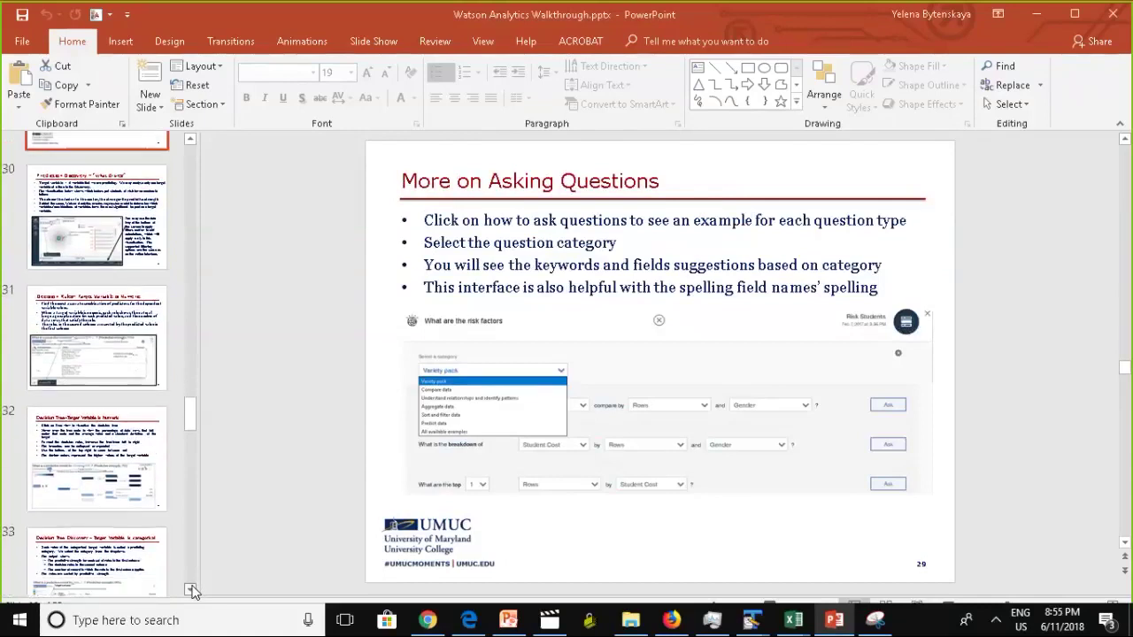
pyautogui.click(79, 354)
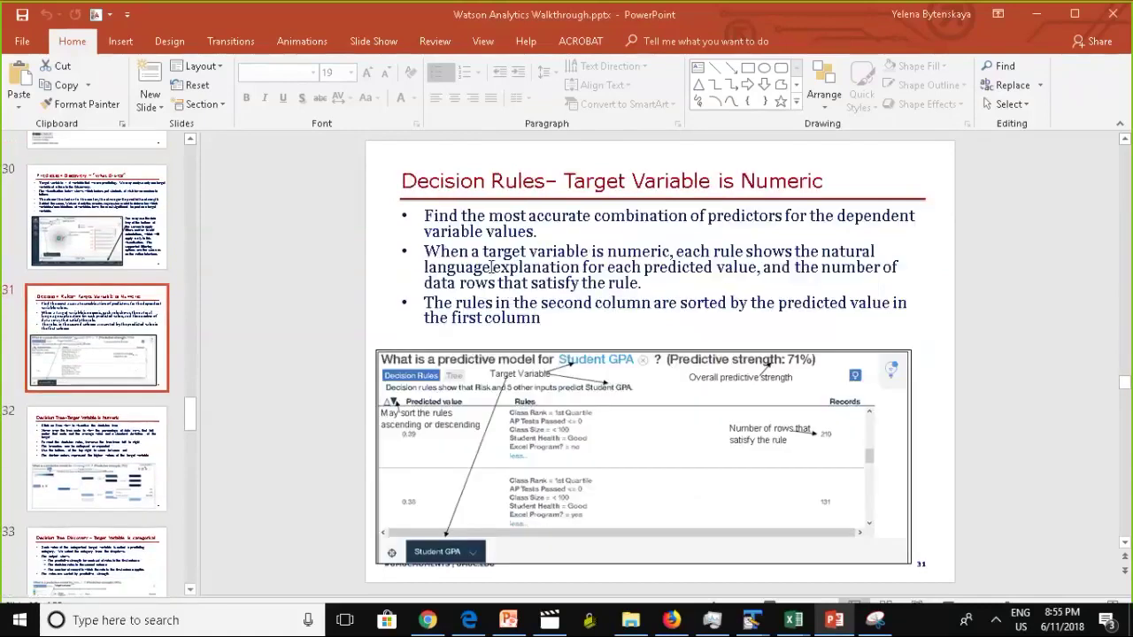
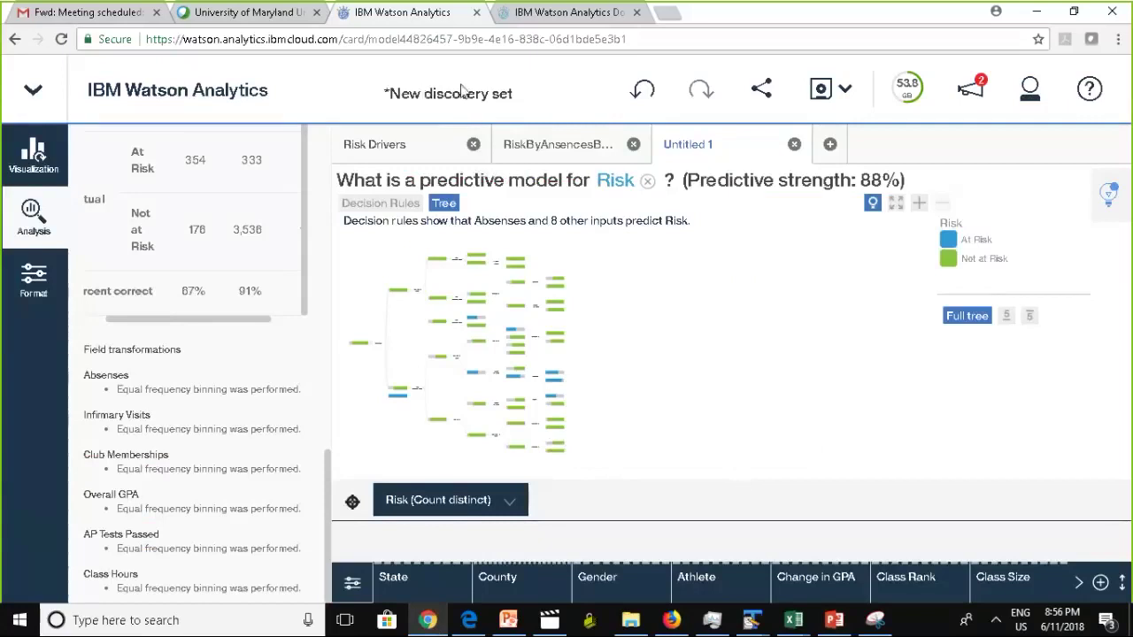
# Step: Save the discovery set as "Student Findings" in the Personal folder
pyautogui.click(1075, 12)
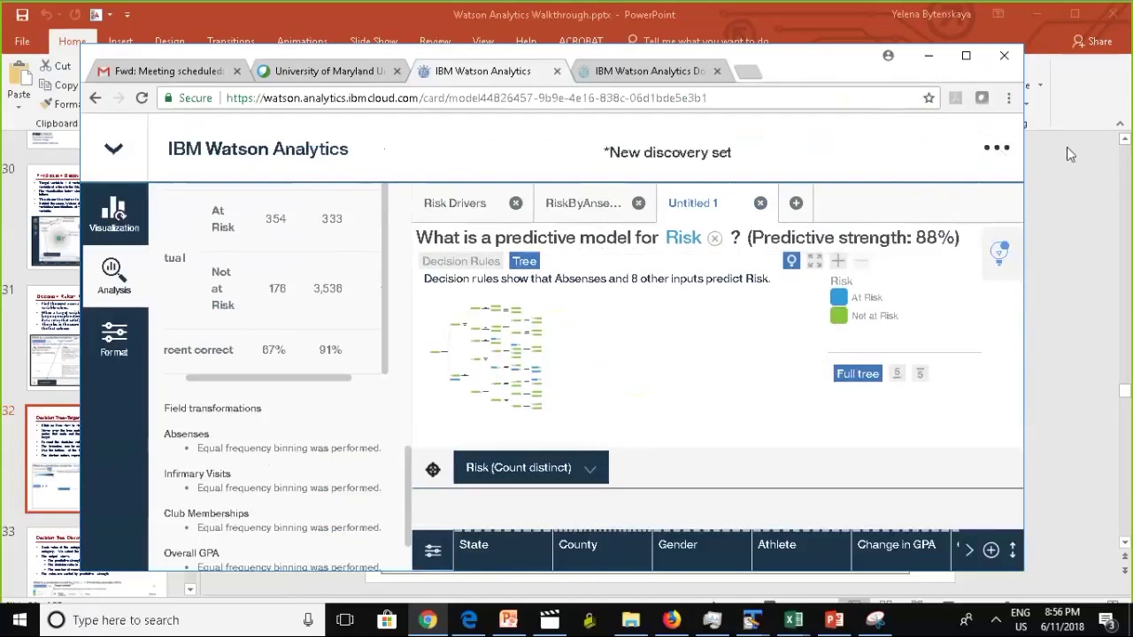
pyautogui.click(999, 150)
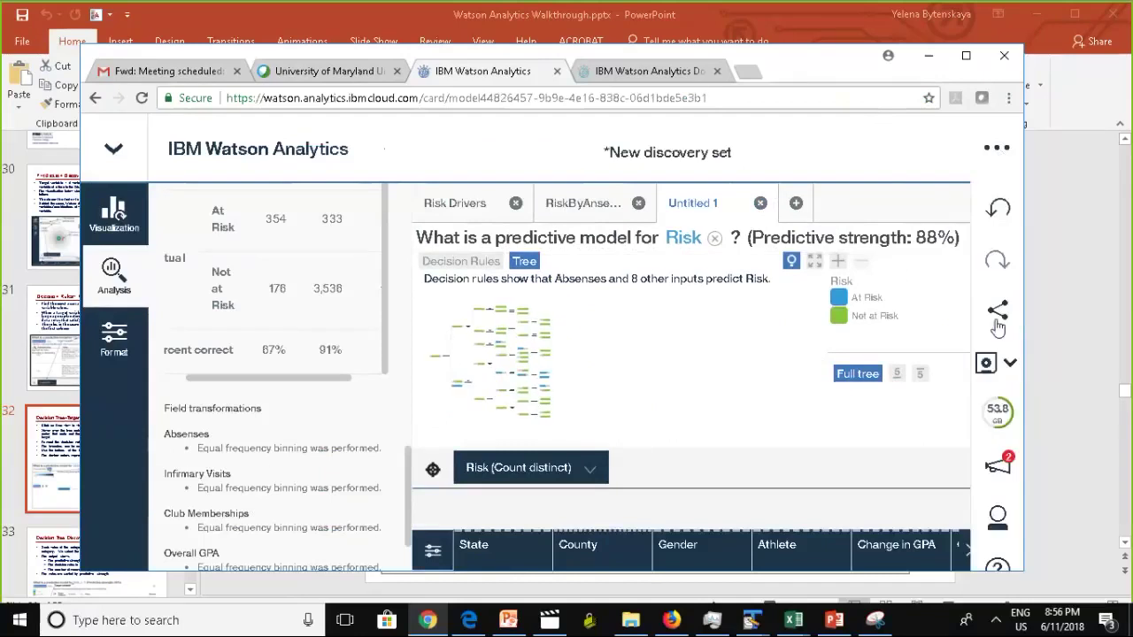
pyautogui.click(999, 367)
pyautogui.click(855, 400)
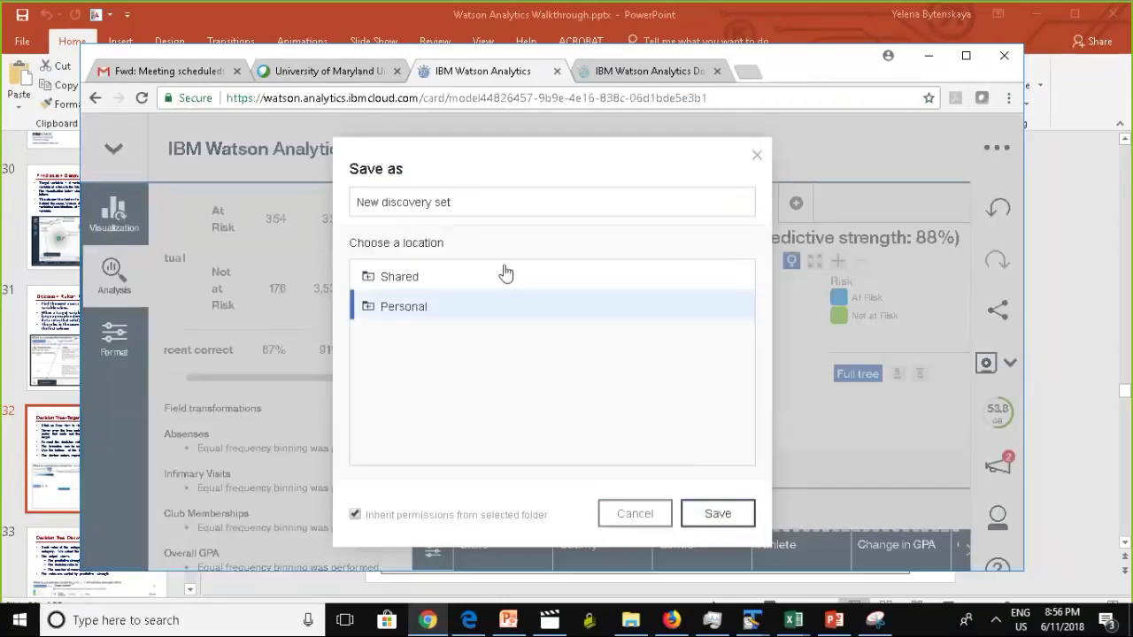
pyautogui.moveTo(462, 202); pyautogui.dragTo(233, 195)
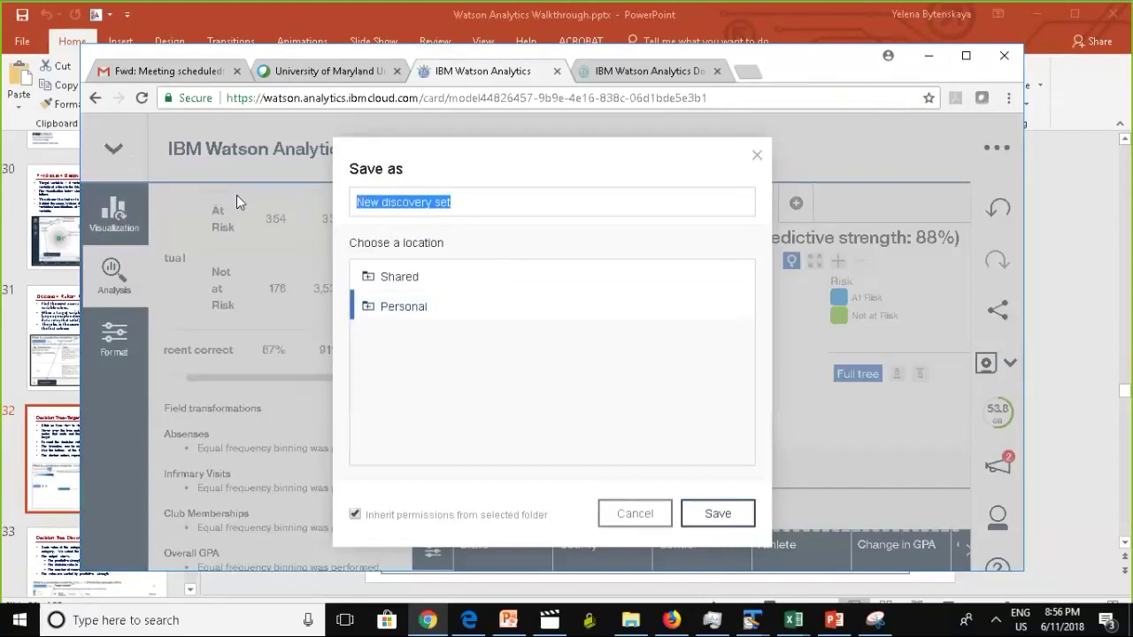
pyautogui.write('Stude')
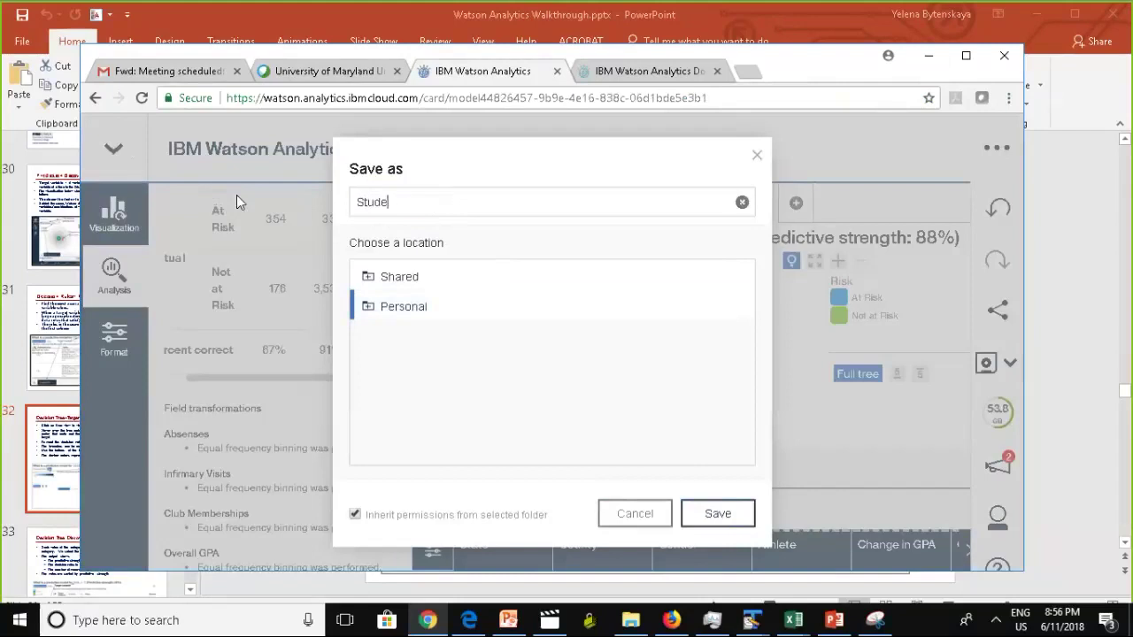
pyautogui.write('nt Findings')
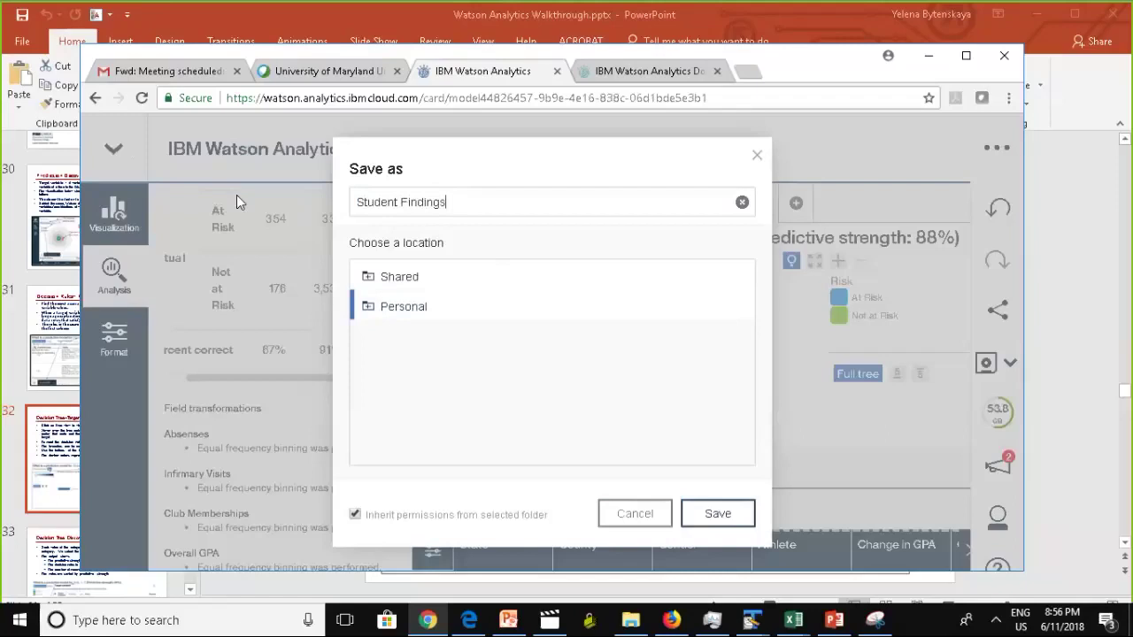
pyautogui.click(739, 519)
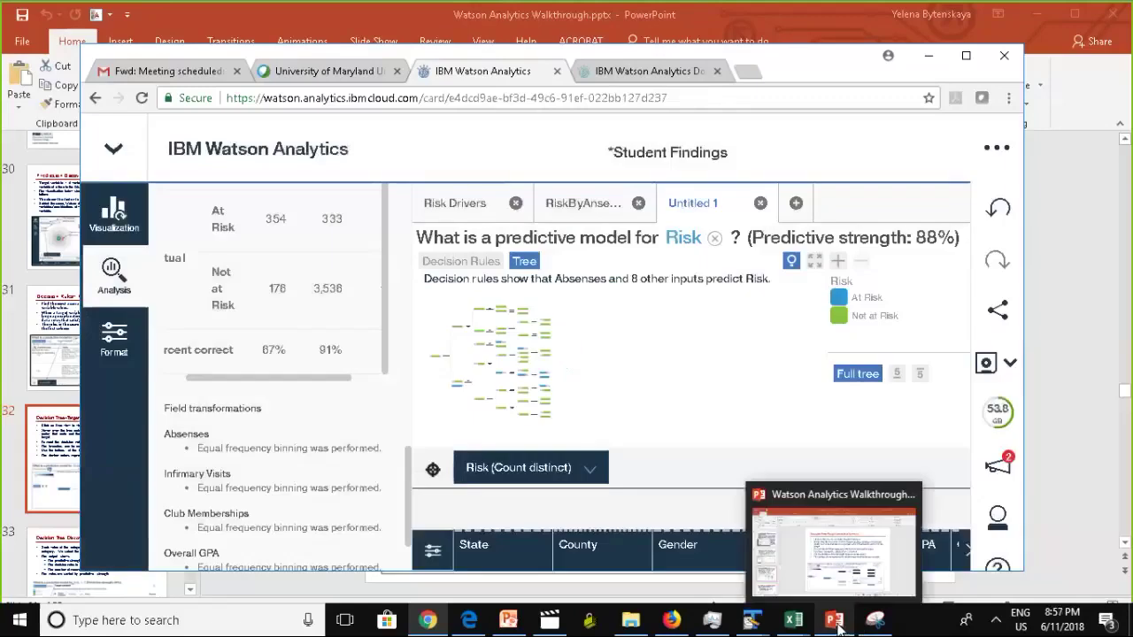
# Step: Switch to the walkthrough presentation in PowerPoint and view slides 33 to 35 on categorical decision trees and decision tree analysis
pyautogui.click(836, 622)
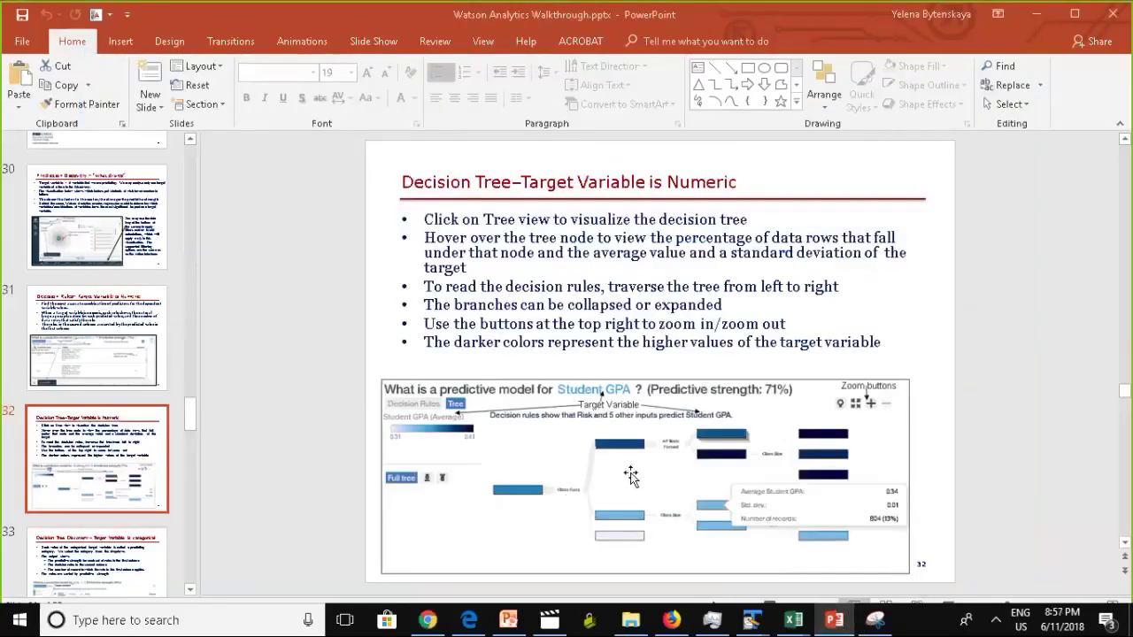
pyautogui.click(146, 577)
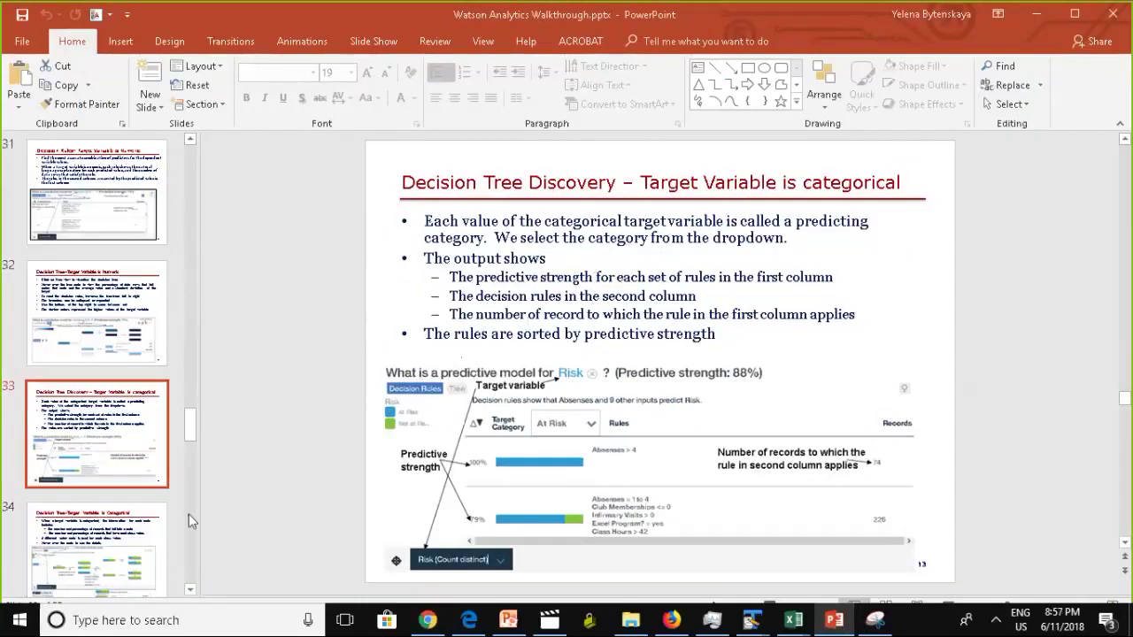
pyautogui.click(117, 555)
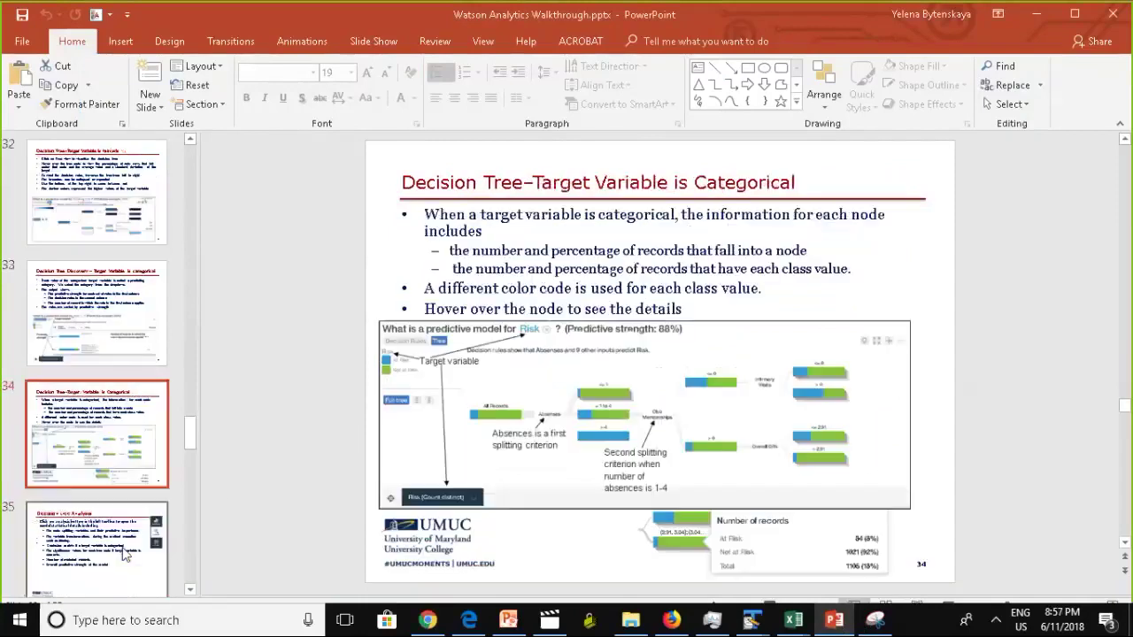
pyautogui.click(141, 574)
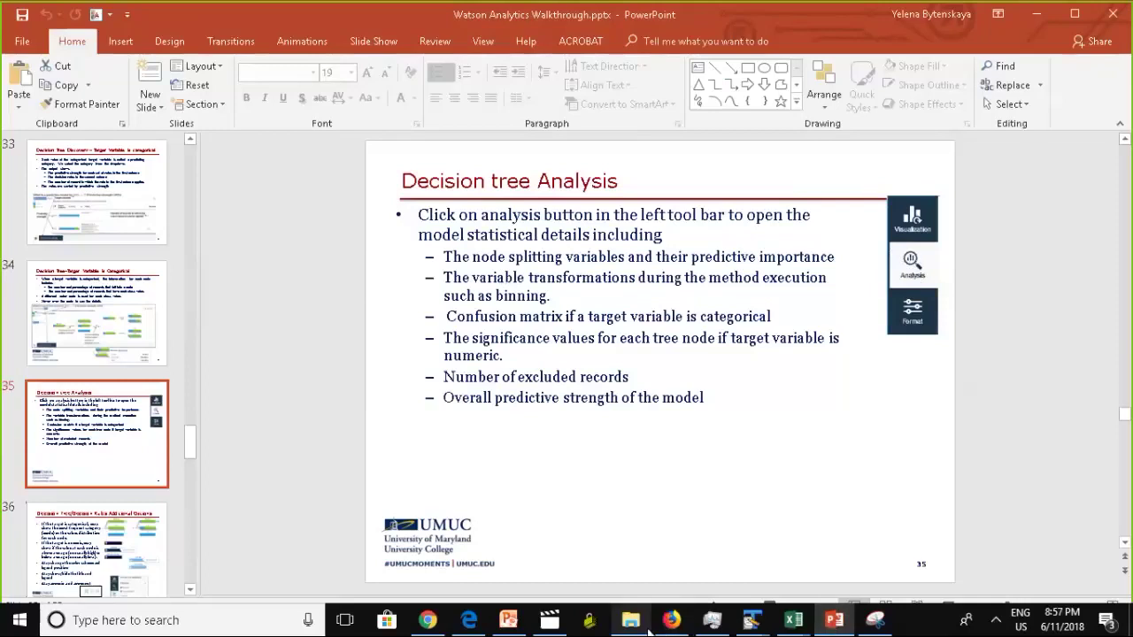
pyautogui.moveTo(670, 621)
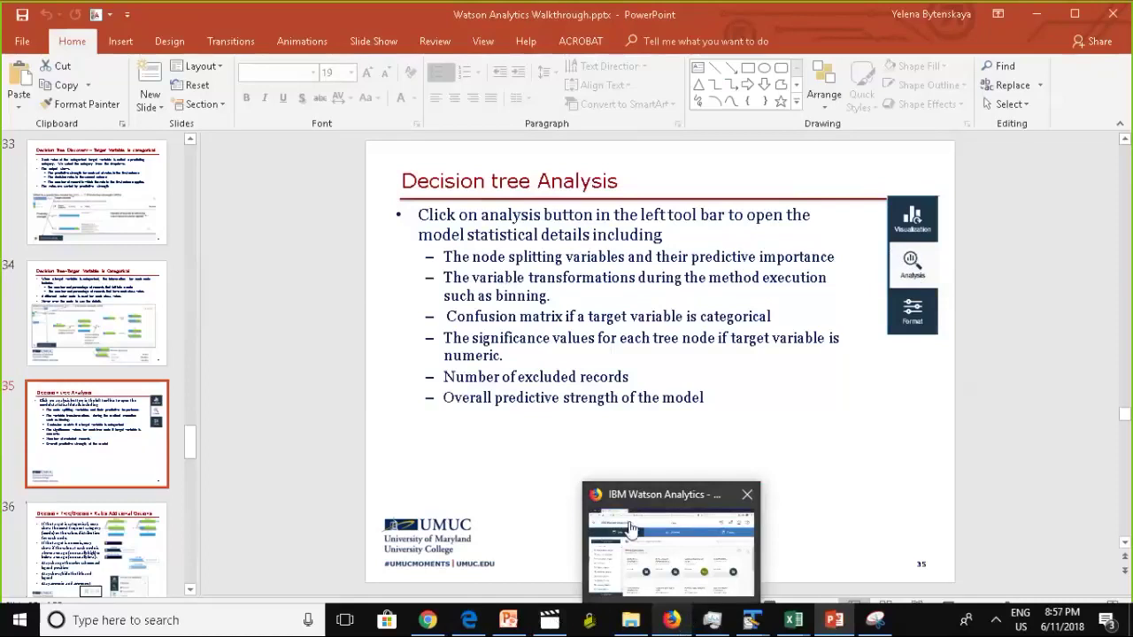
pyautogui.click(633, 529)
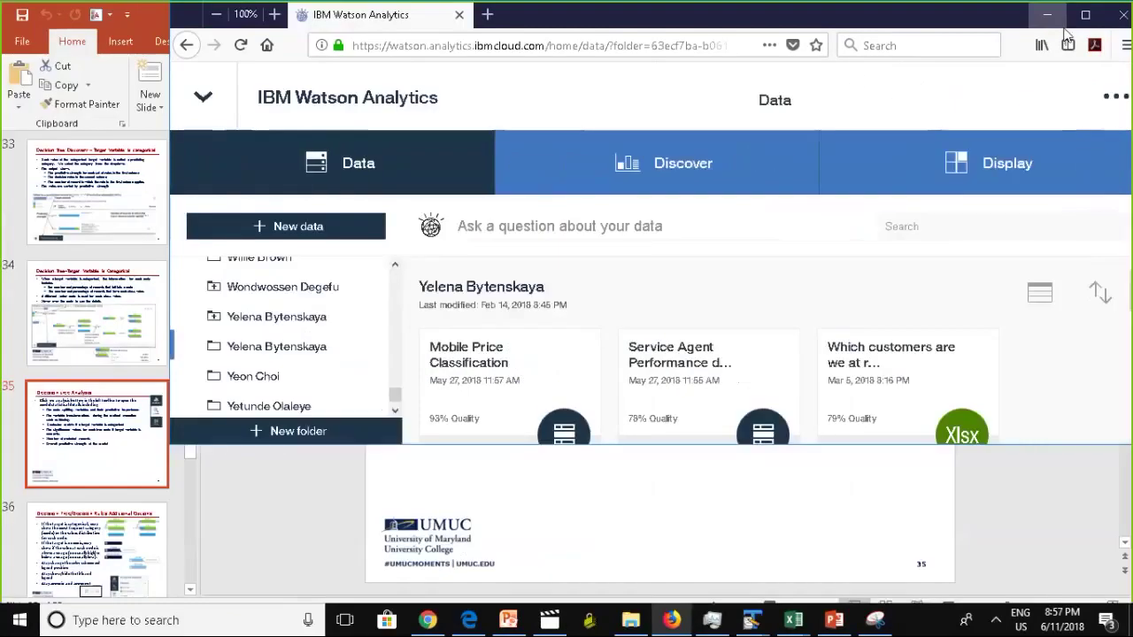
pyautogui.click(1050, 14)
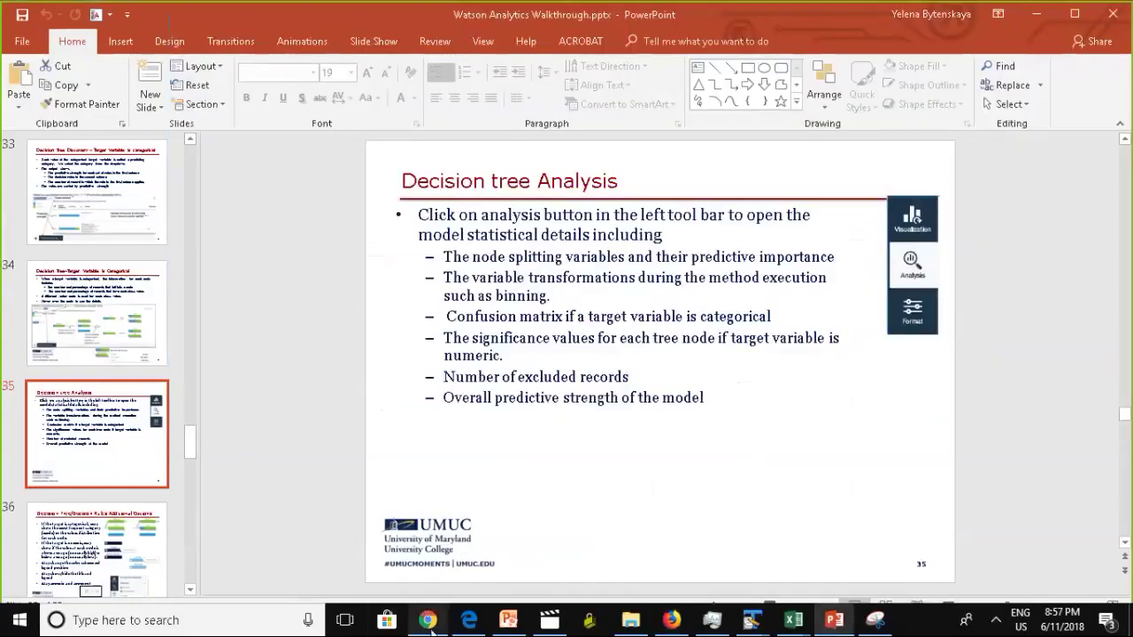
# Step: Return to the Student Findings discovery in Chrome, close the analysis details, and review the title, Show, and Colors and opacity formatting options
pyautogui.click(428, 620)
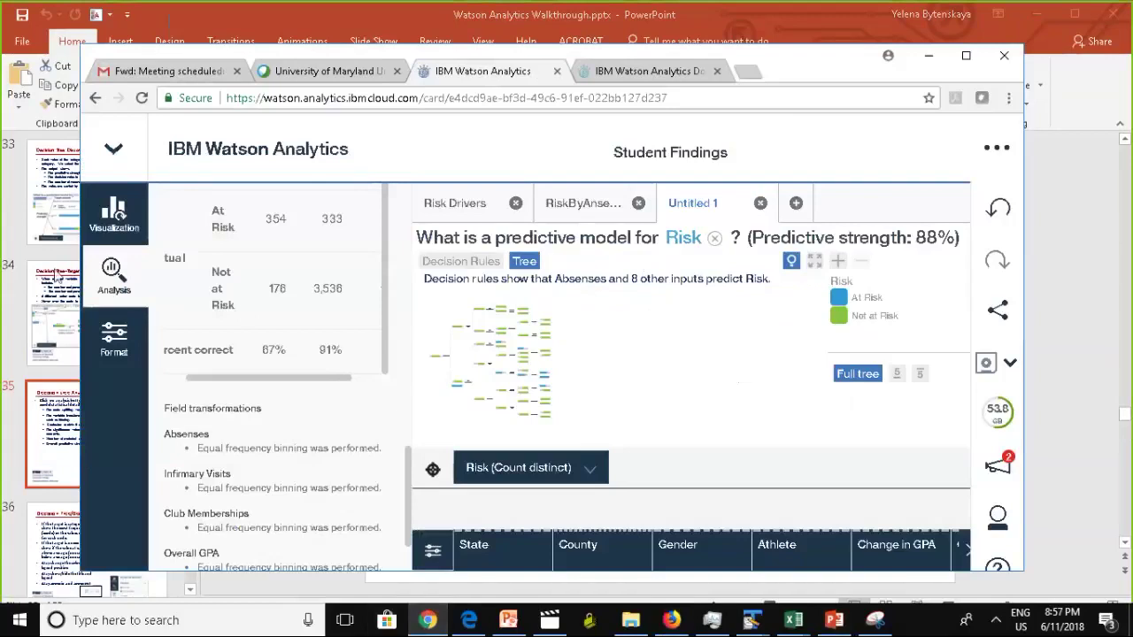
pyautogui.click(106, 281)
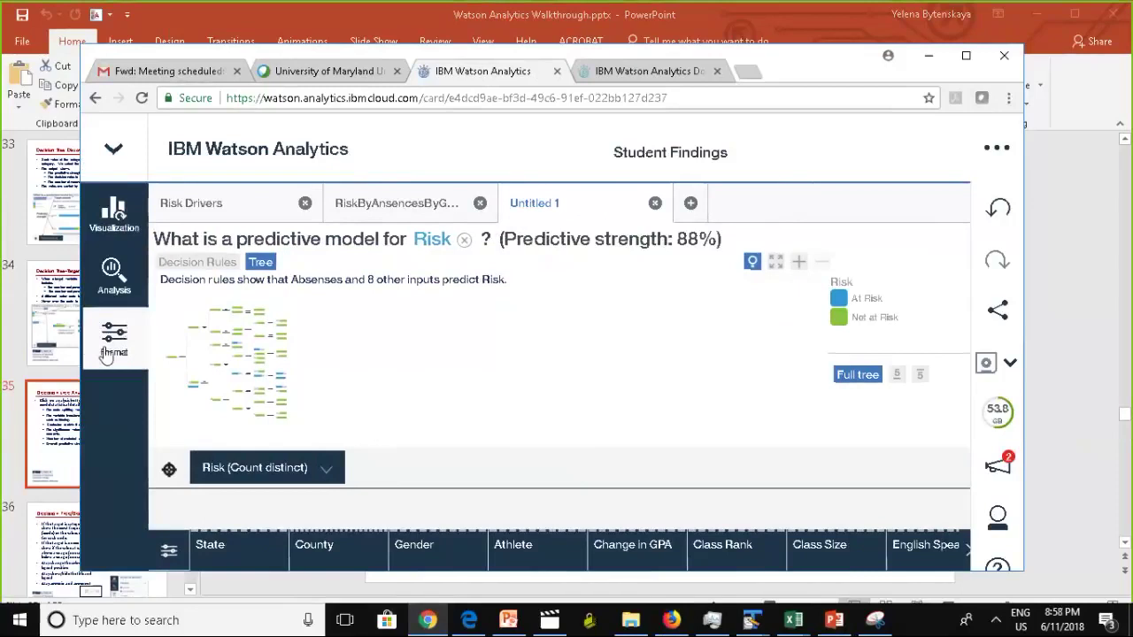
pyautogui.click(106, 352)
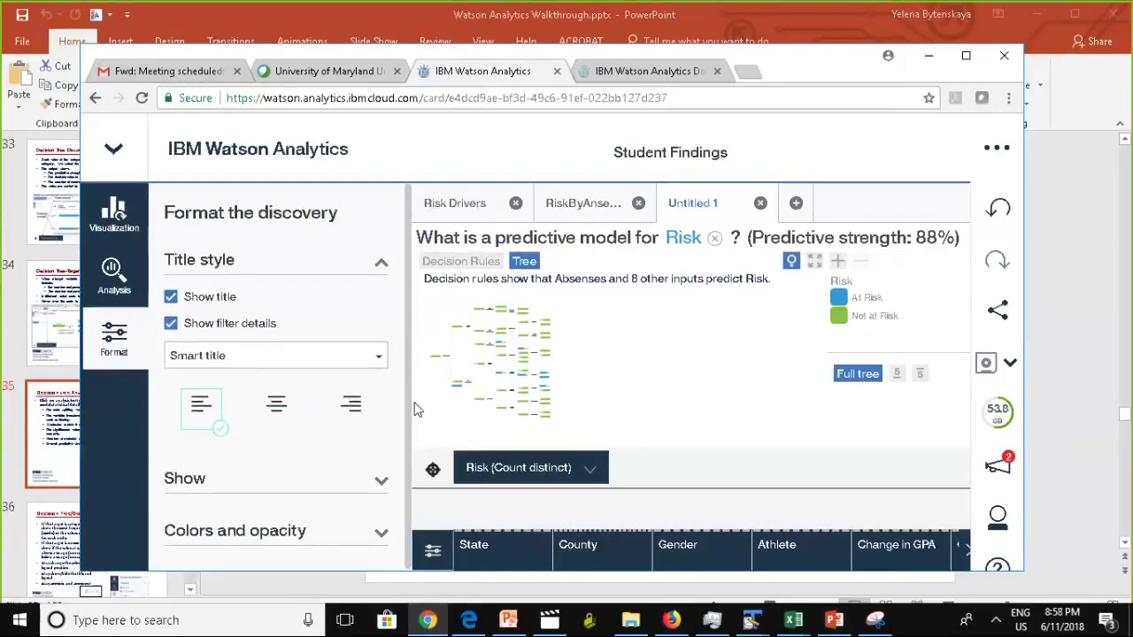
pyautogui.click(381, 484)
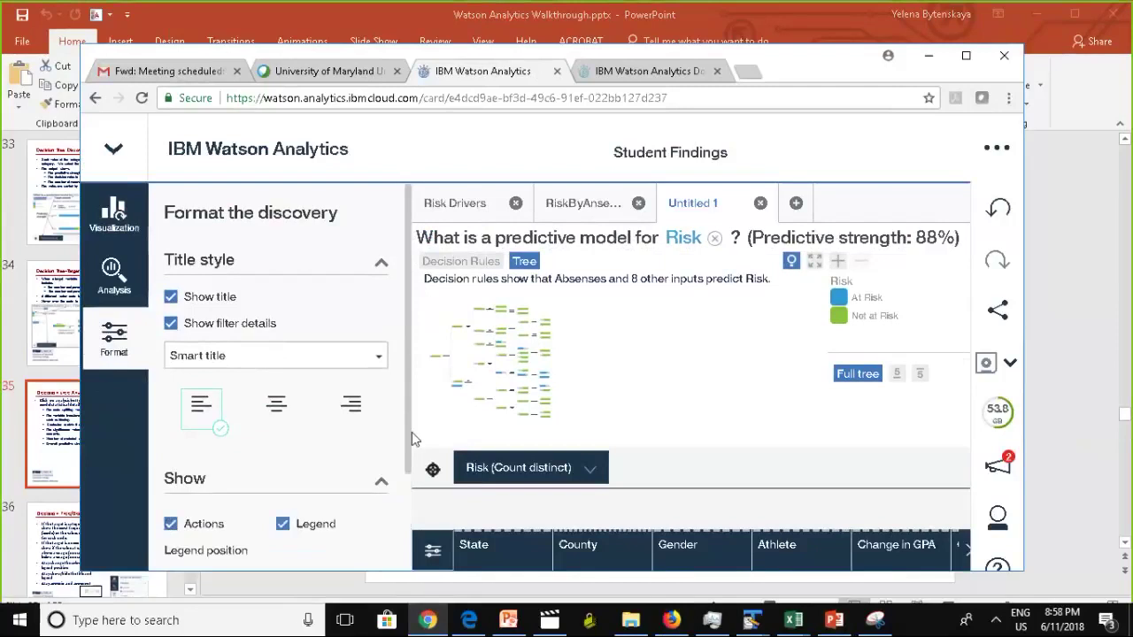
pyautogui.tripleClick(408, 466)
pyautogui.scroll(-3, 406, 460)
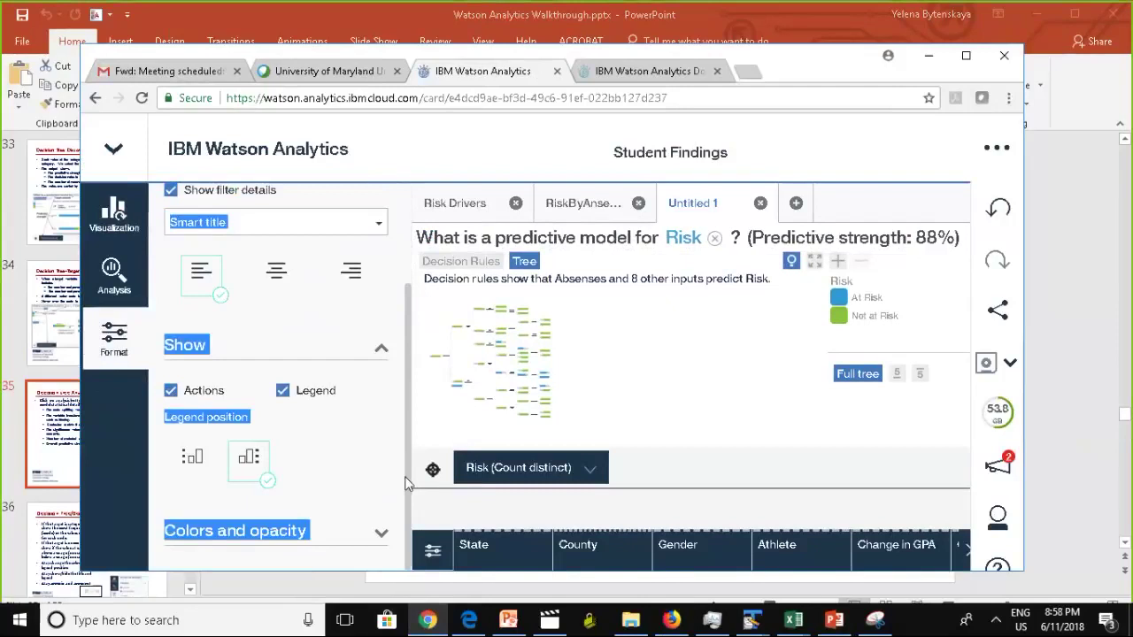
pyautogui.click(381, 533)
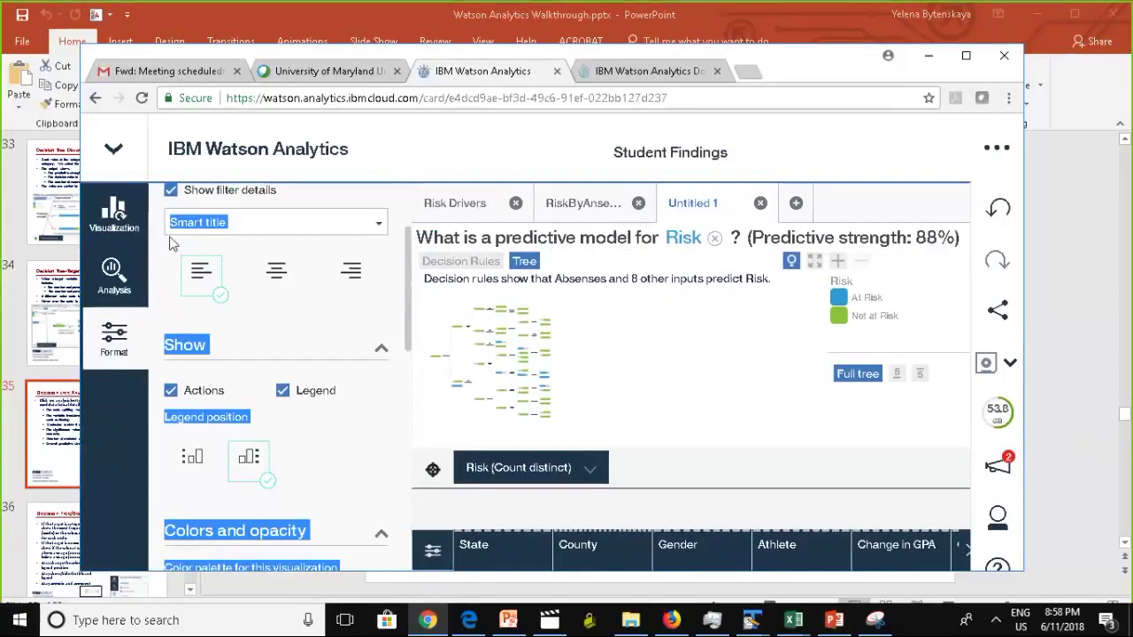
pyautogui.click(115, 345)
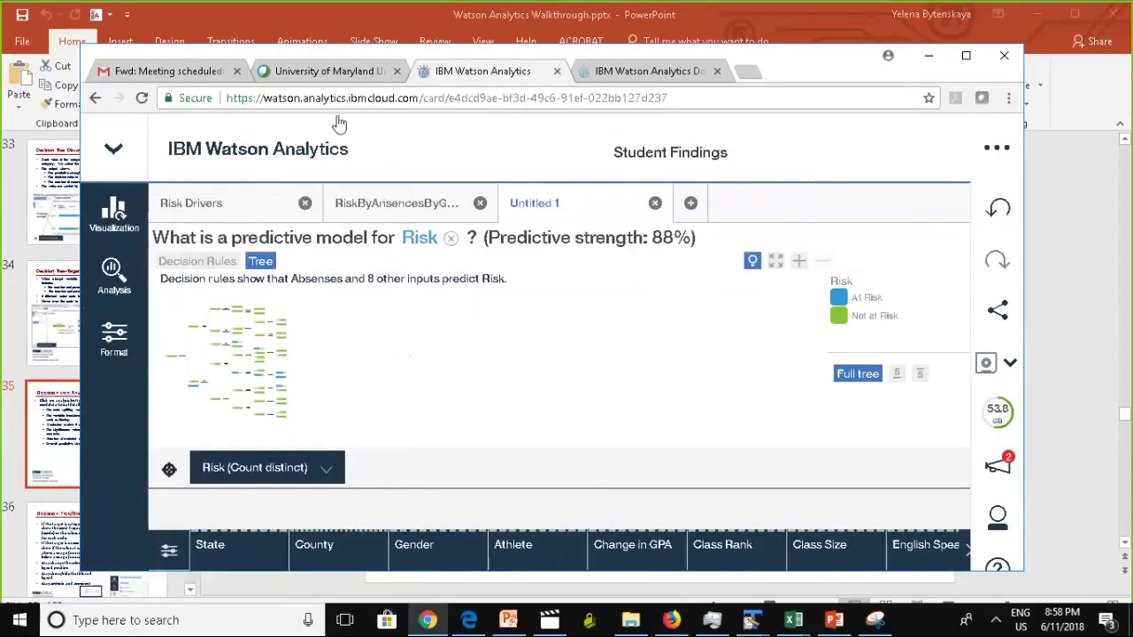
# Step: Return to the Watson Analytics home page, check the list of open assets, and close it
pyautogui.click(260, 160)
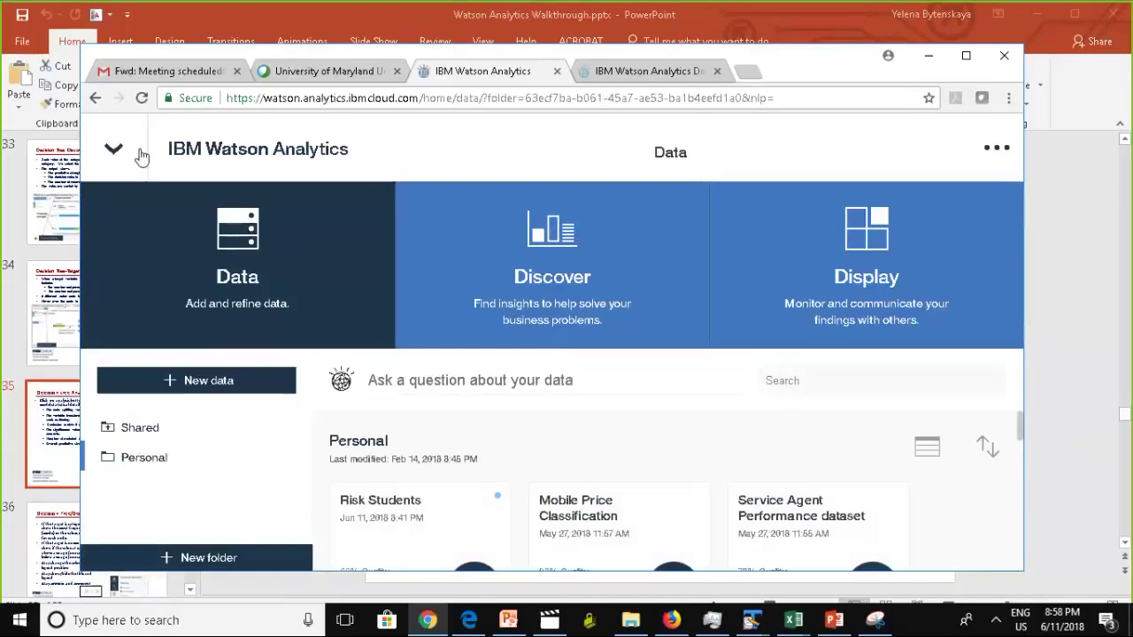
pyautogui.click(132, 152)
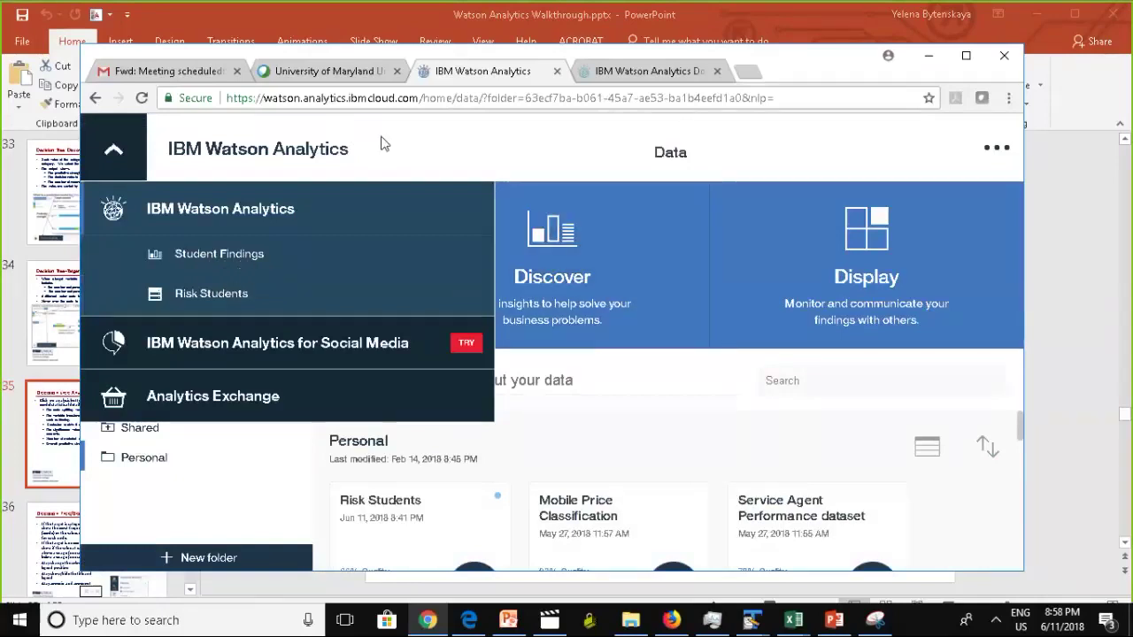
pyautogui.click(113, 172)
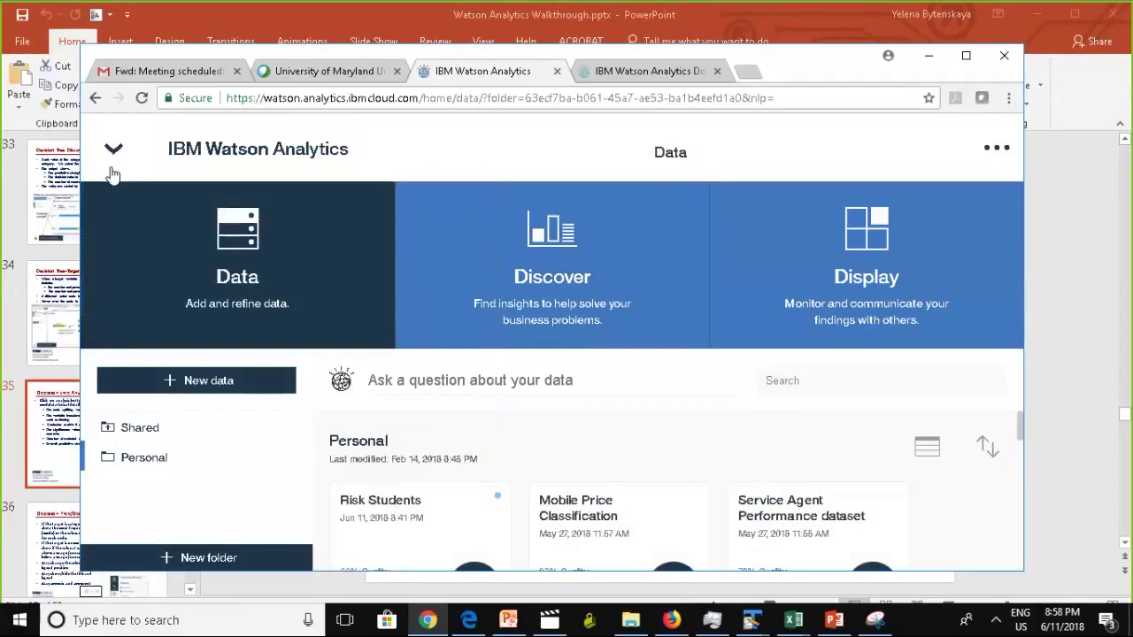
# Step: Switch to the walkthrough presentation in PowerPoint and view slides 36 to 38 on additional tree options, the confusion matrix, and dashboard creation
pyautogui.click(837, 625)
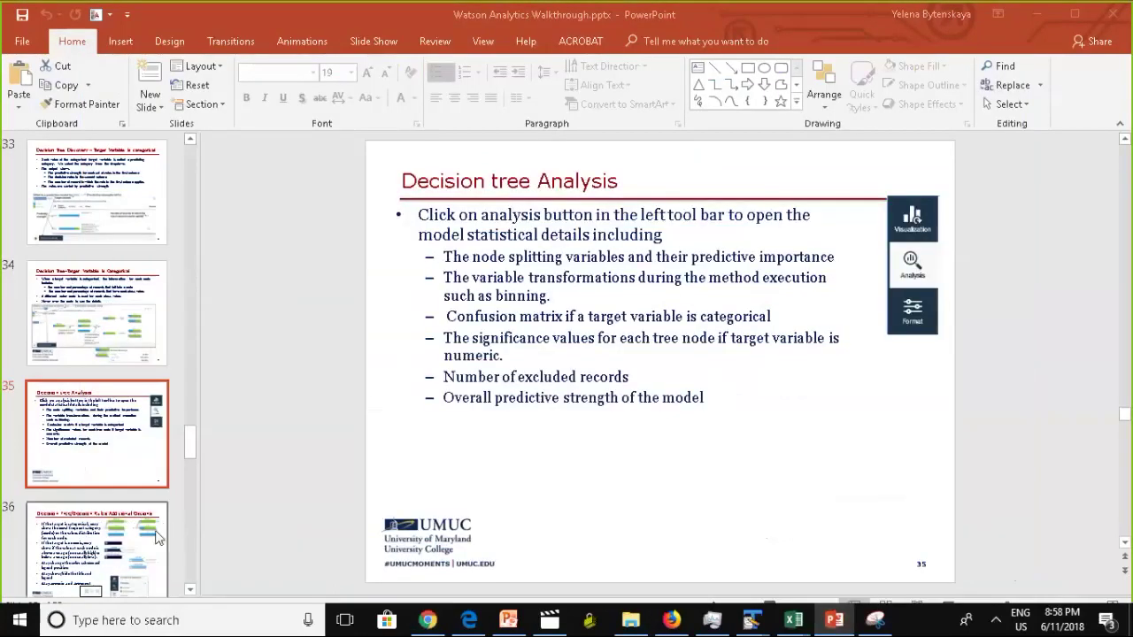
pyautogui.scroll(-1, 158, 534)
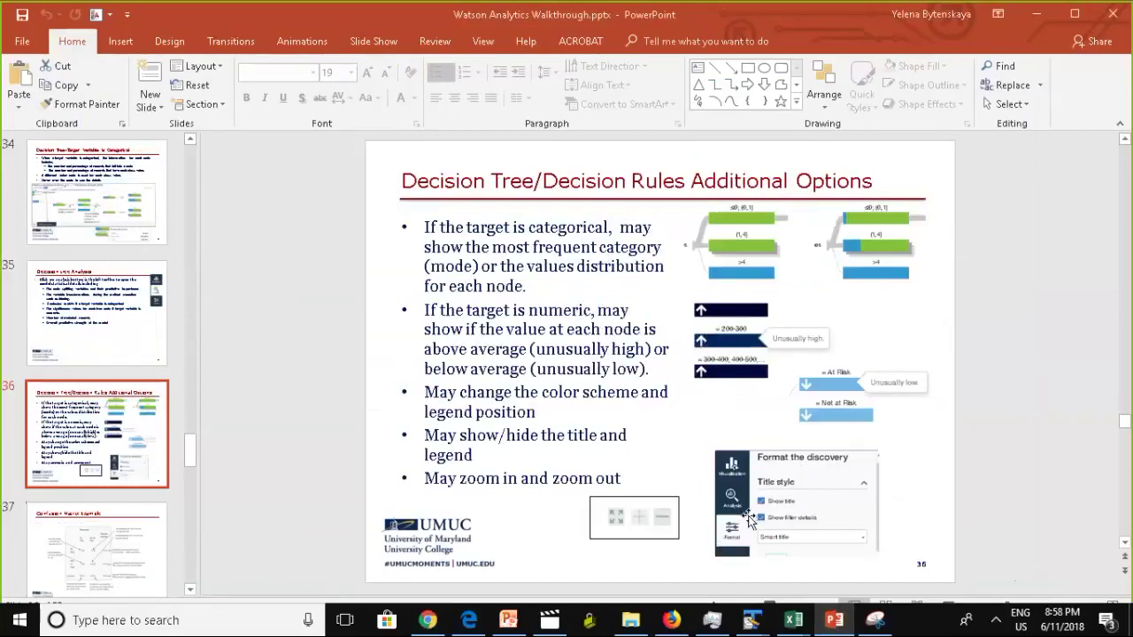
pyautogui.click(115, 556)
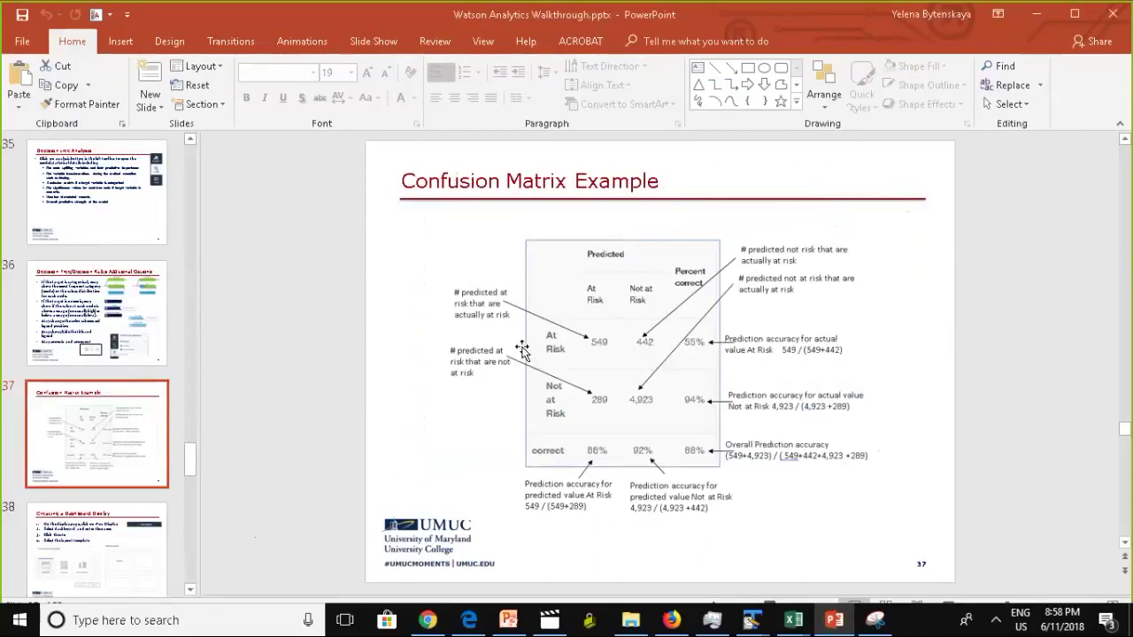
pyautogui.click(138, 550)
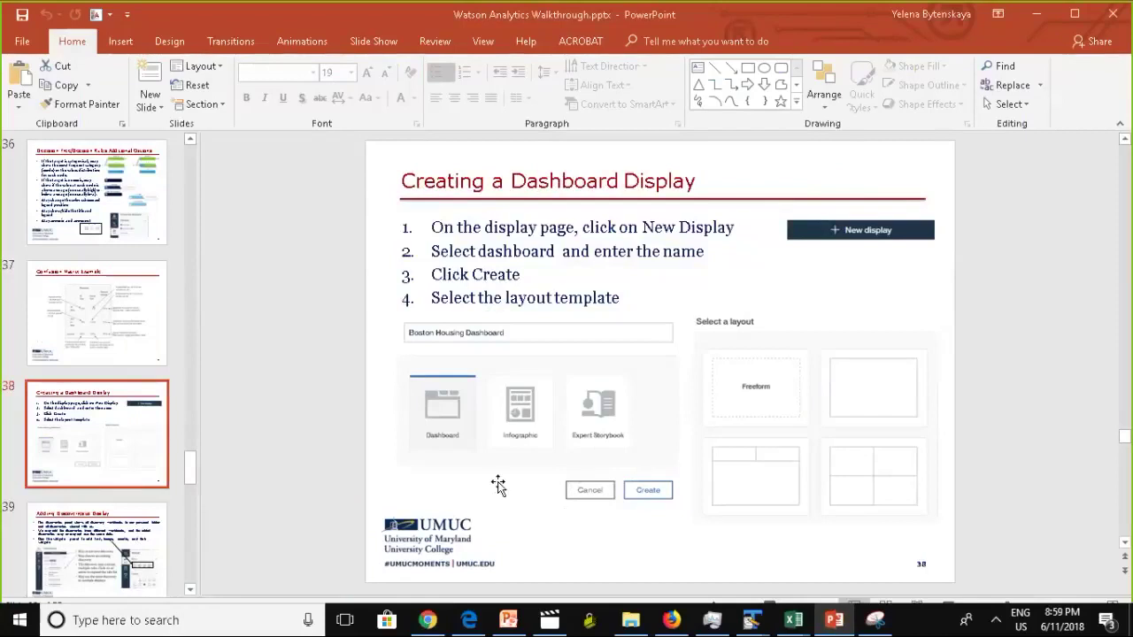
# Step: Switch to Watson Analytics in Chrome, maximize the window, and start a new display from the Display page after dismissing its tour tip
pyautogui.click(431, 621)
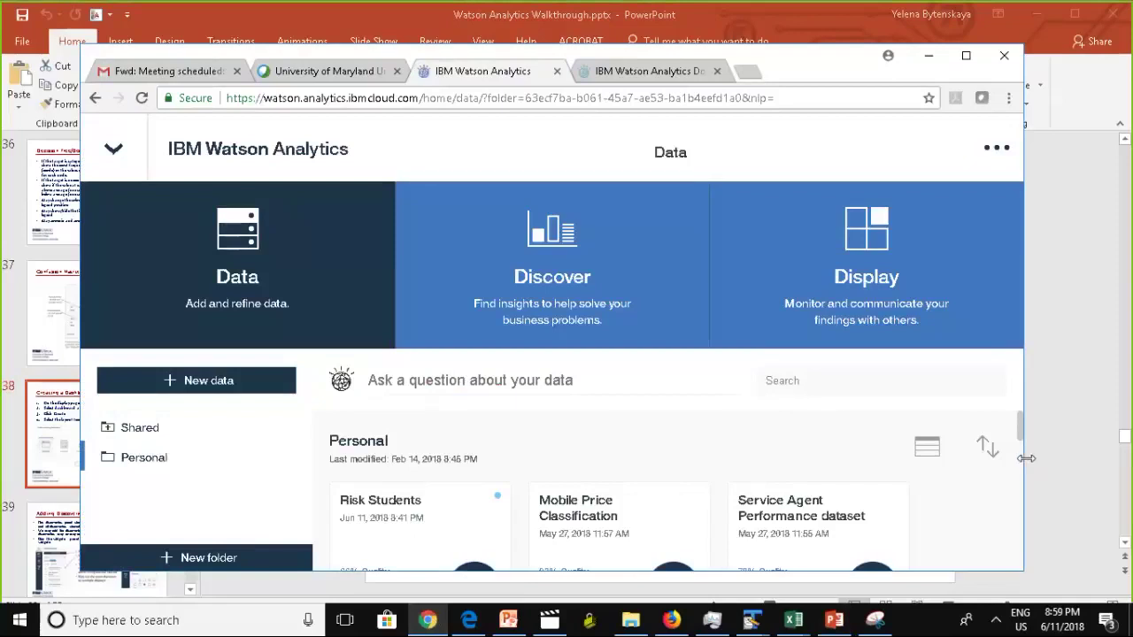
pyautogui.moveTo(1023, 445); pyautogui.dragTo(1025, 446)
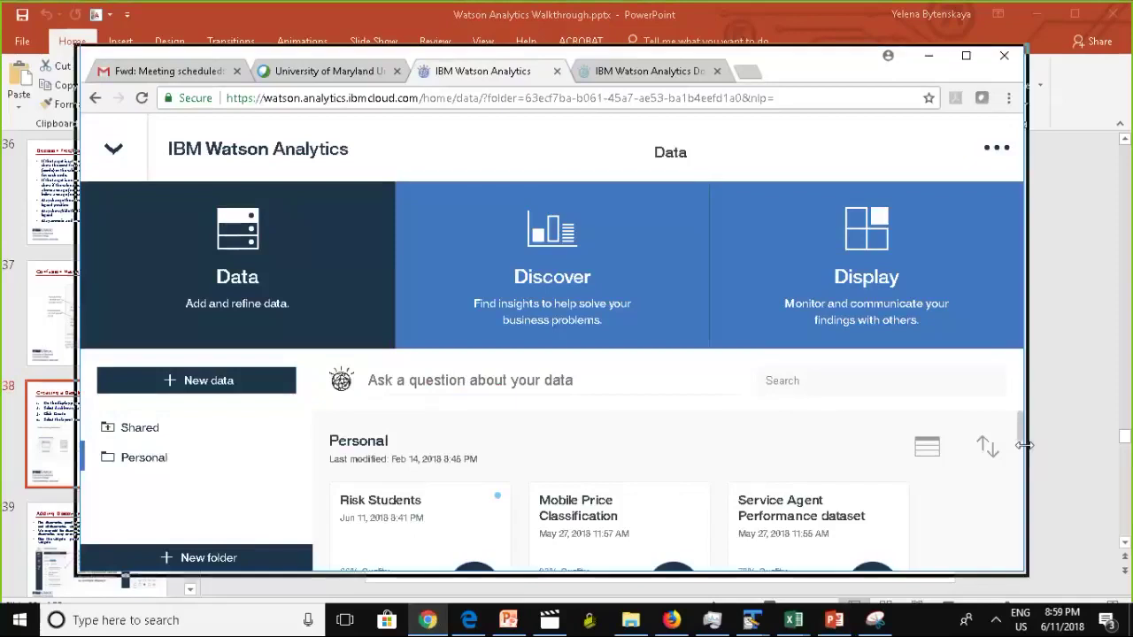
pyautogui.click(966, 55)
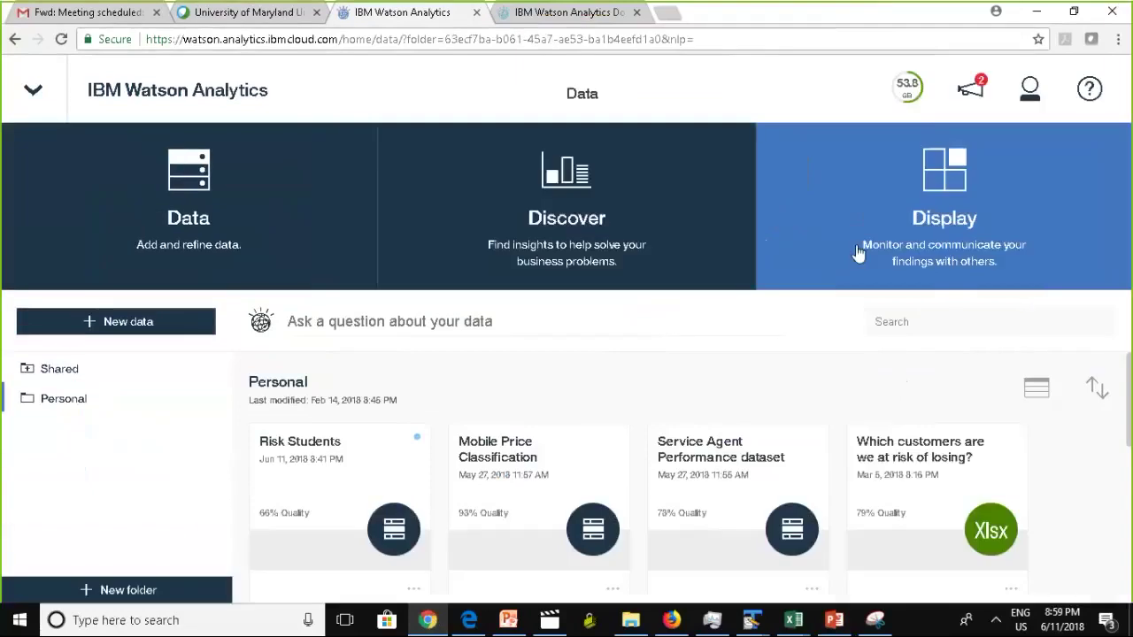
pyautogui.click(911, 228)
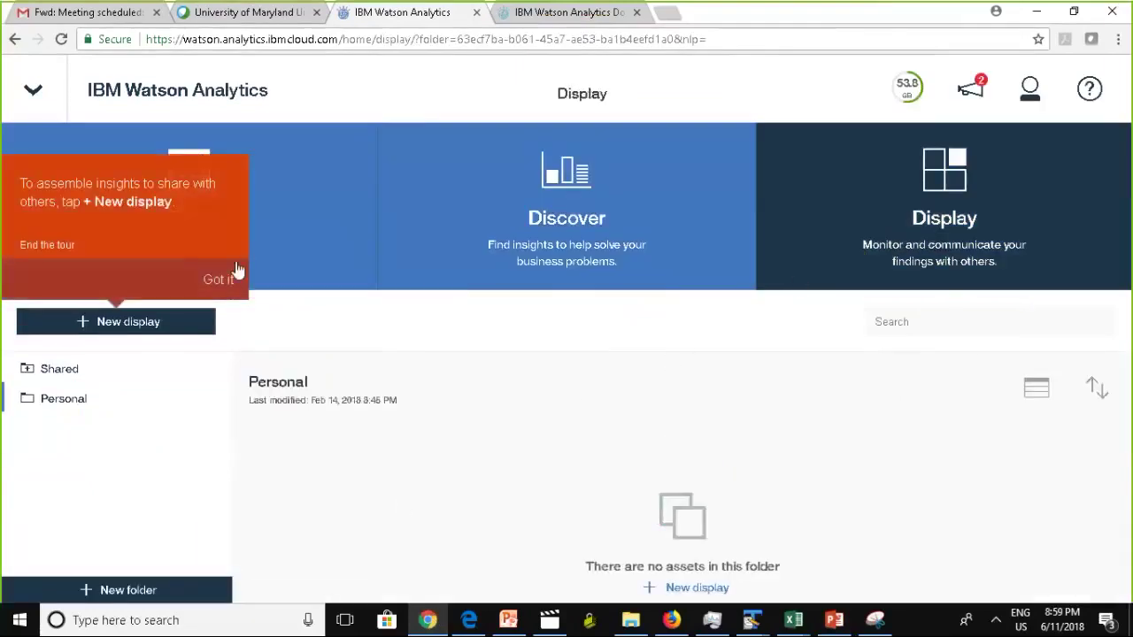
pyautogui.click(218, 282)
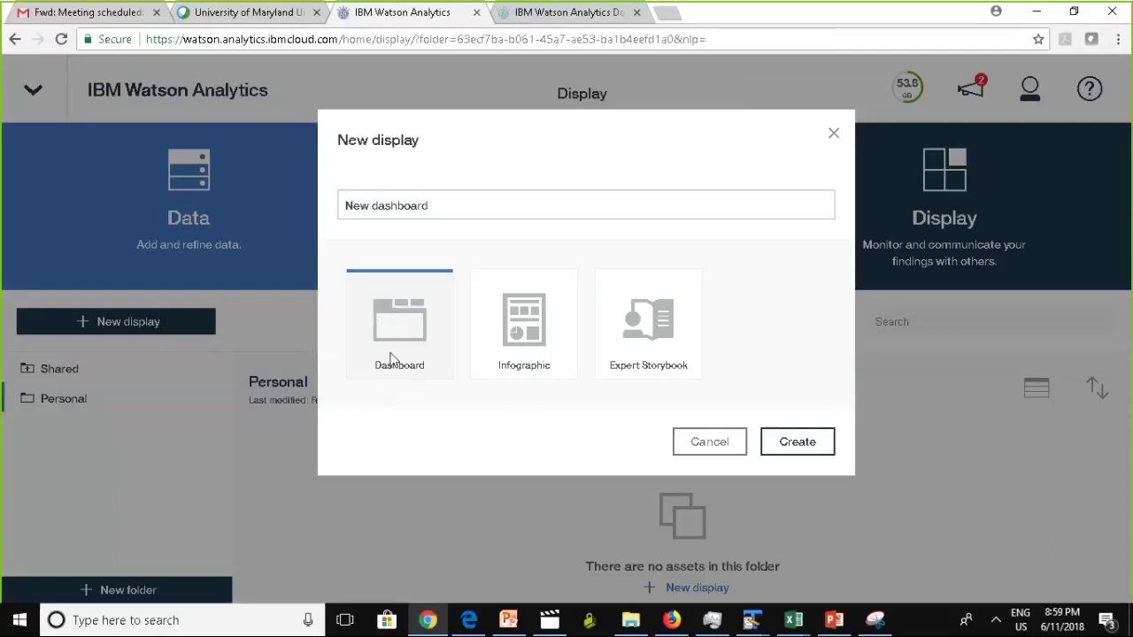
# Step: Create a dashboard display named "Student Findings" using the layout with four equal panels
pyautogui.click(419, 208)
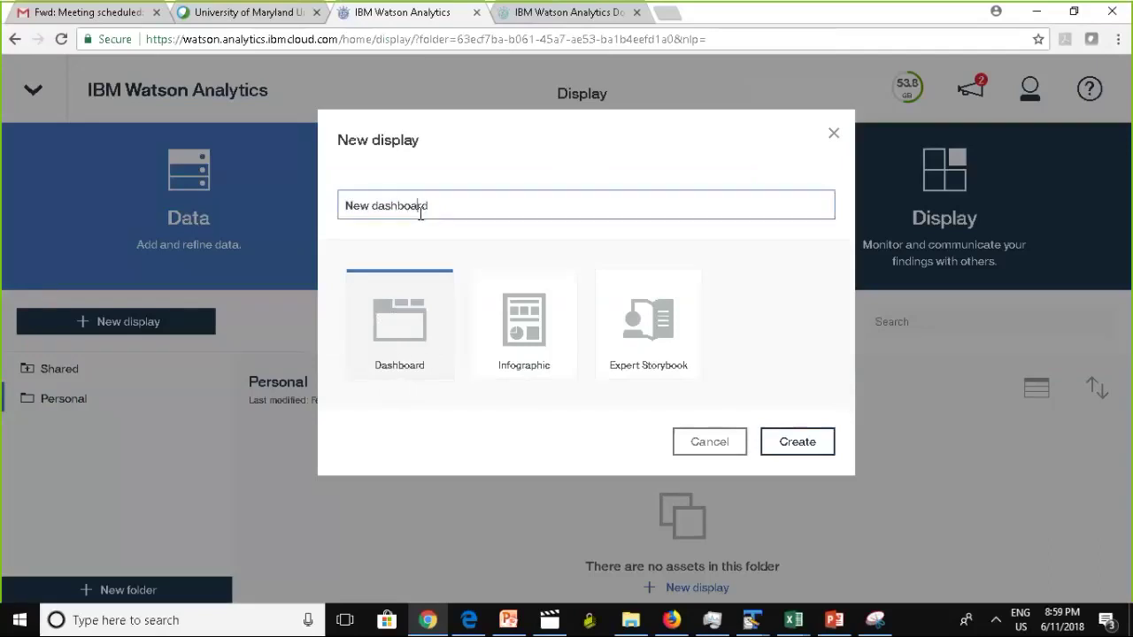
pyautogui.moveTo(447, 206); pyautogui.dragTo(234, 195)
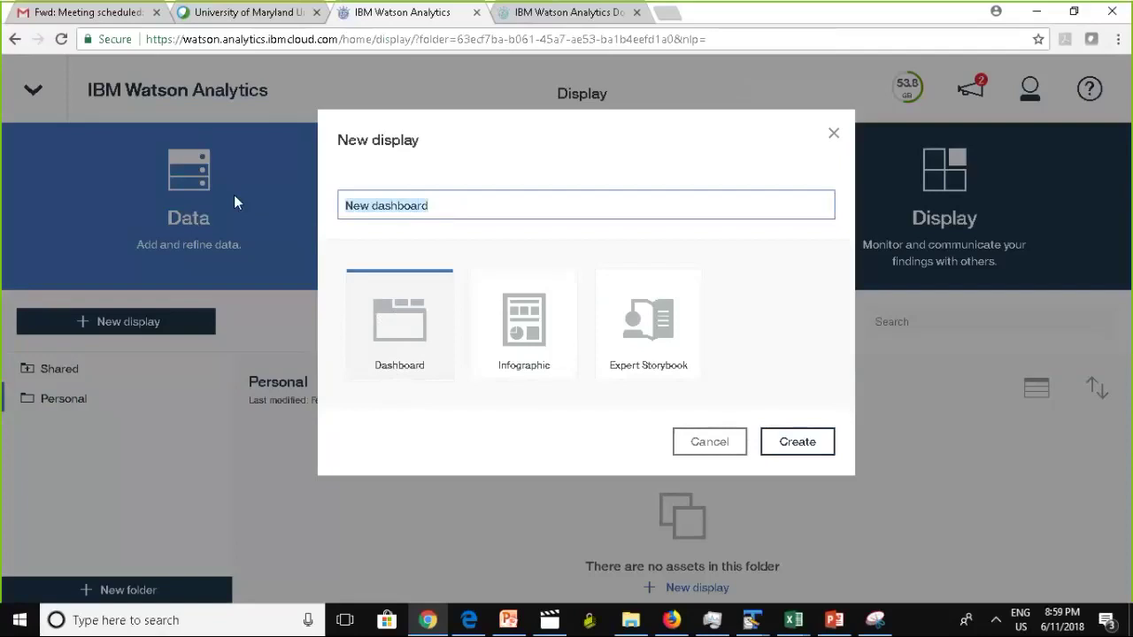
pyautogui.write('Student')
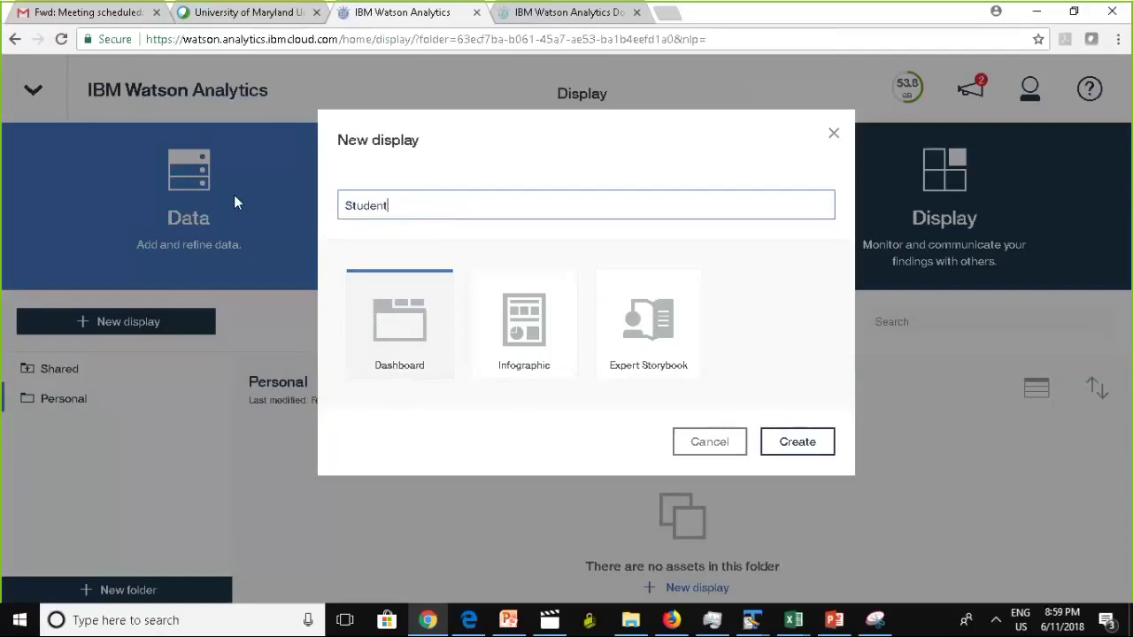
pyautogui.write(' Findings')
pyautogui.click(811, 441)
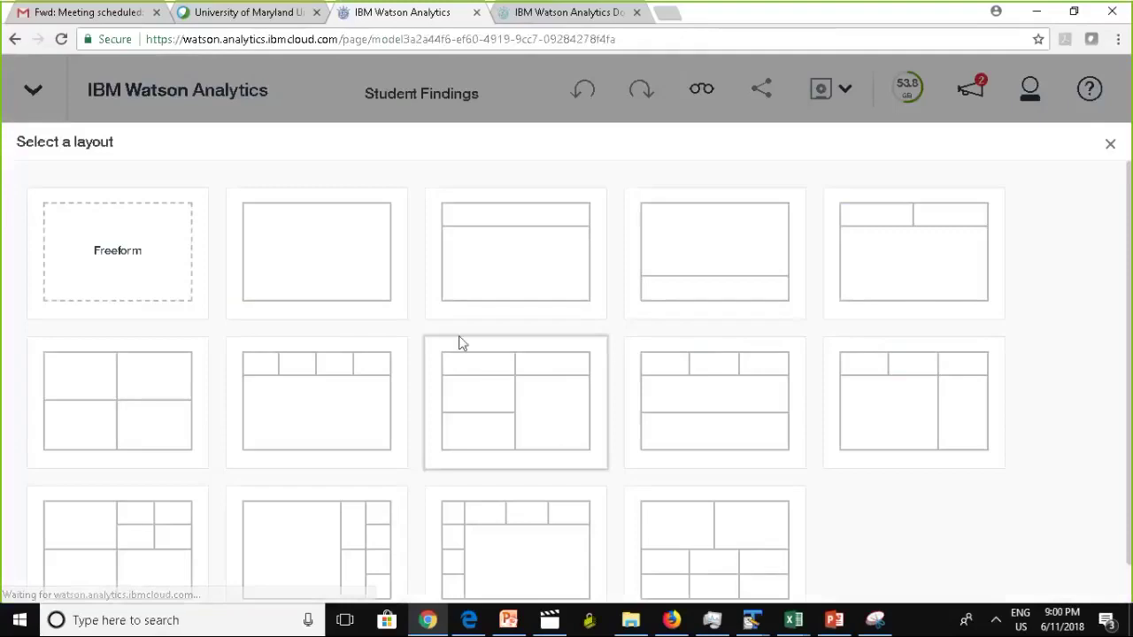
pyautogui.click(142, 387)
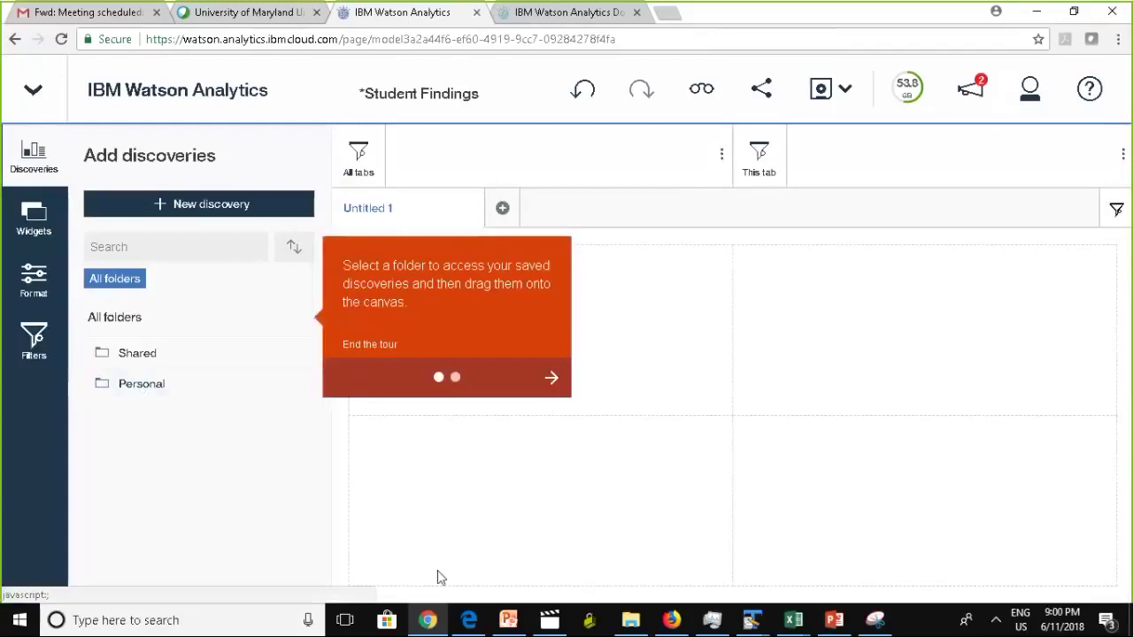
# Step: End the guided tour and list the discoveries contained in the Student Findings set of the Personal folder
pyautogui.click(370, 345)
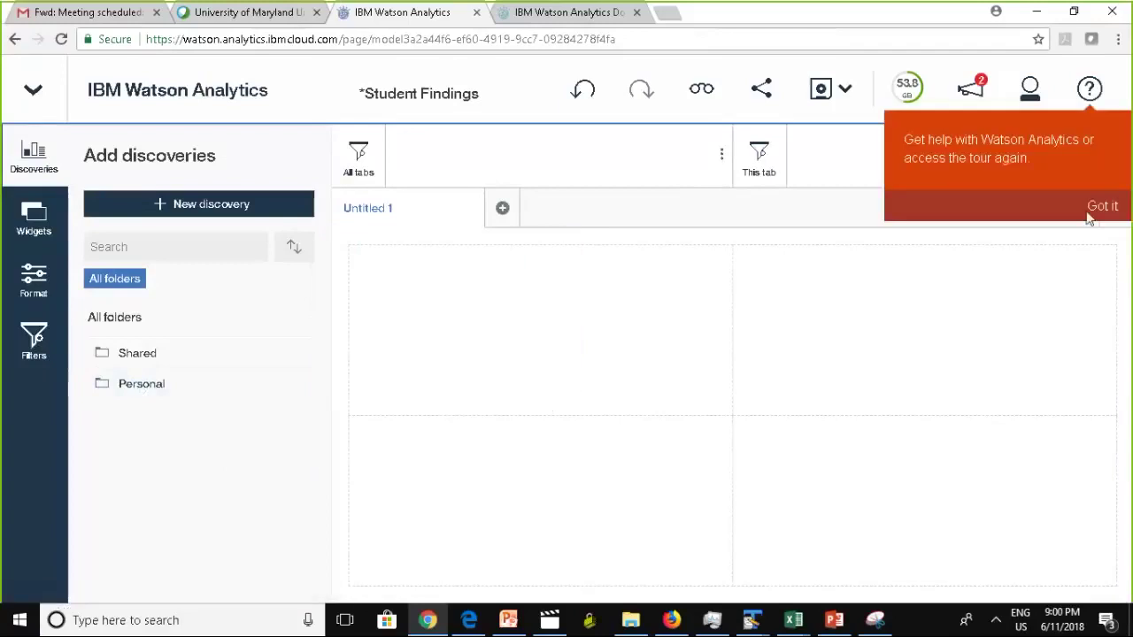
pyautogui.click(1105, 210)
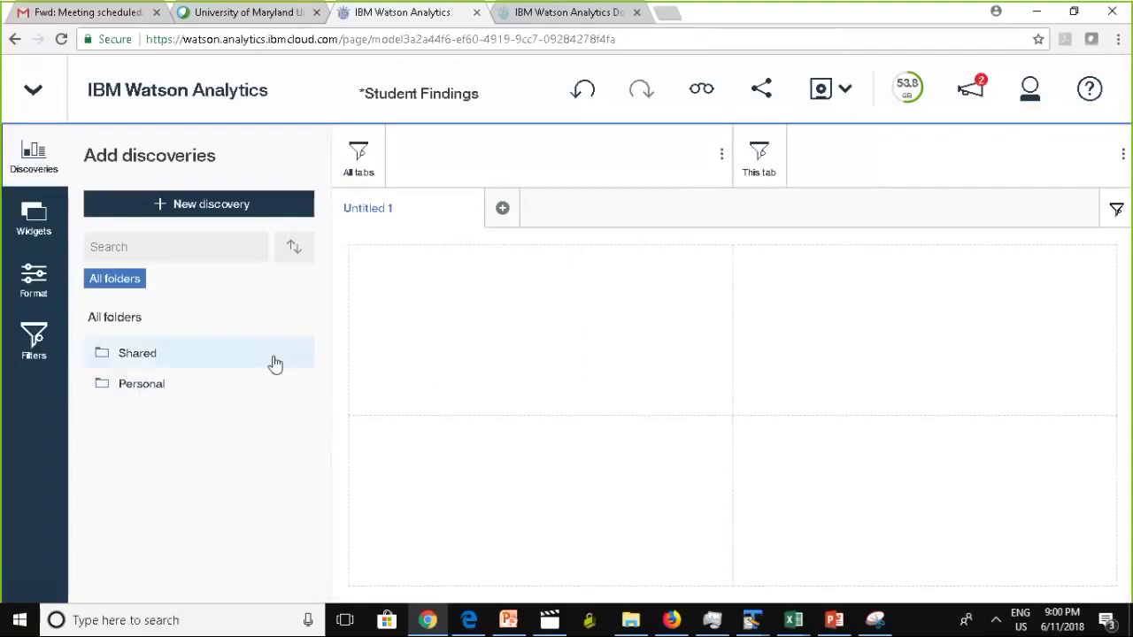
pyautogui.click(168, 392)
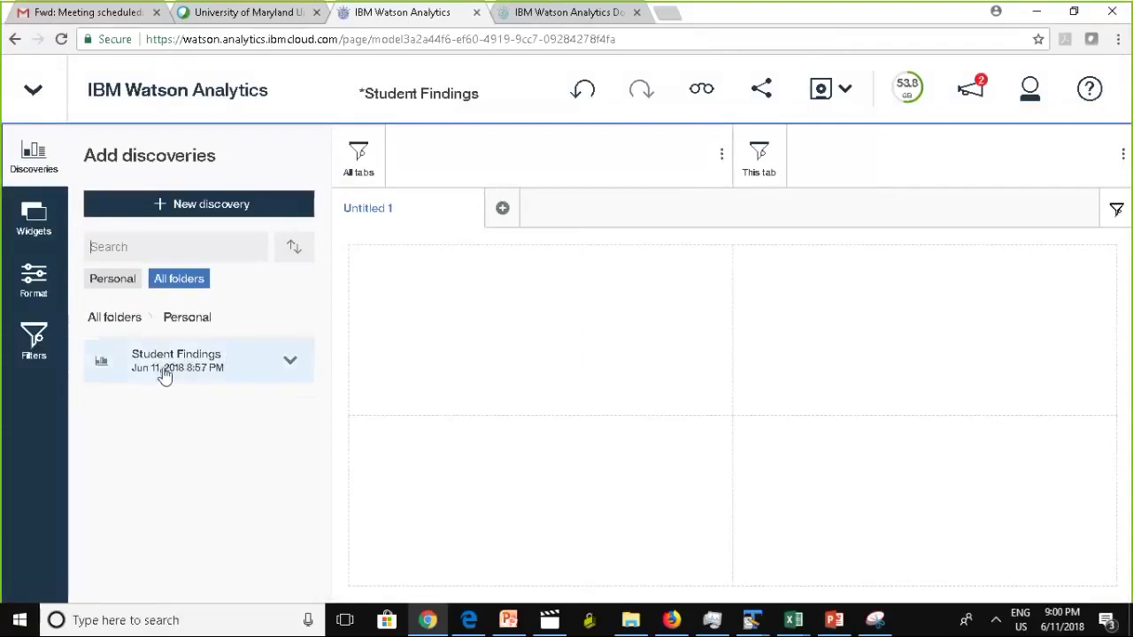
pyautogui.click(290, 365)
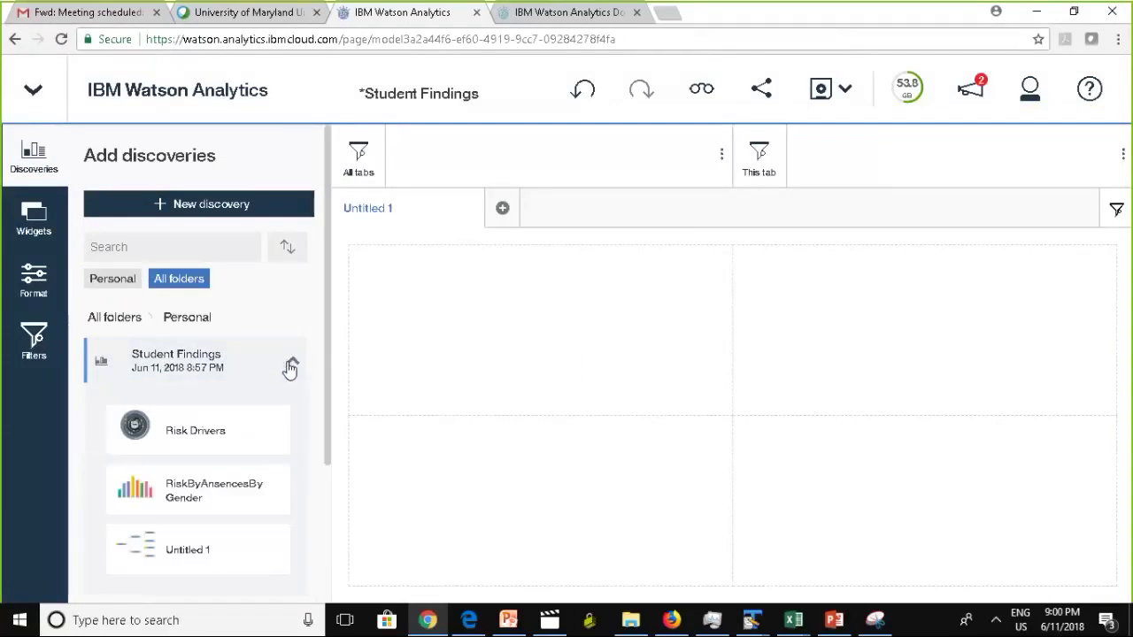
pyautogui.scroll(-1, 327, 382)
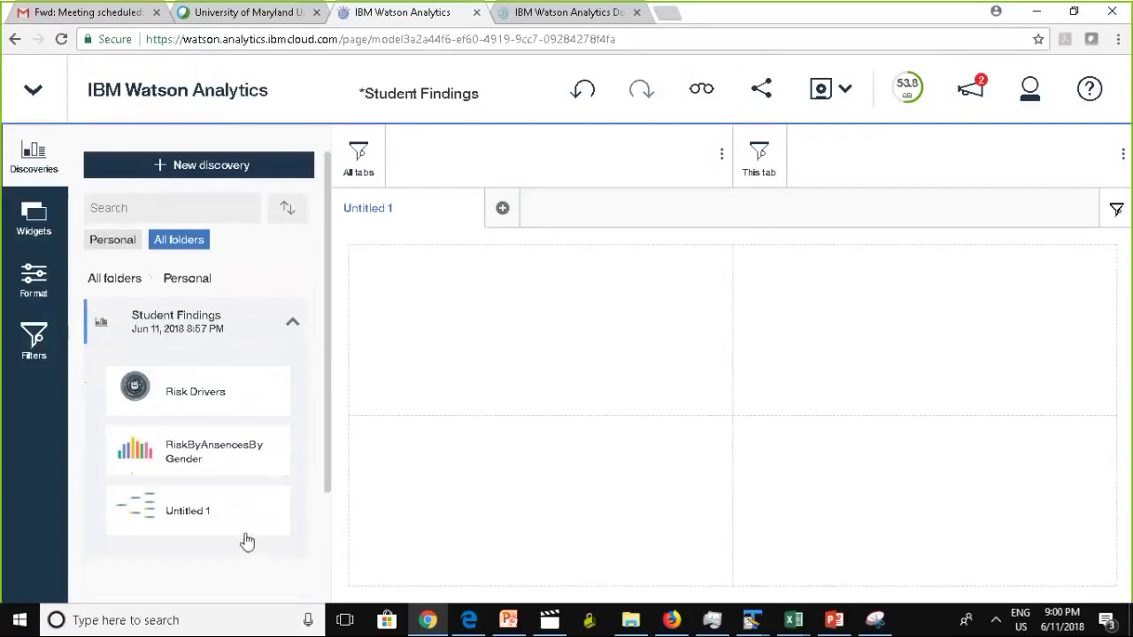
# Step: Place Risk Drivers in the dashboard's upper-left panel, RiskByAnsencesByGender in the lower-left panel, and the Untitled 1 decision tree in the upper-right panel
pyautogui.click(133, 390)
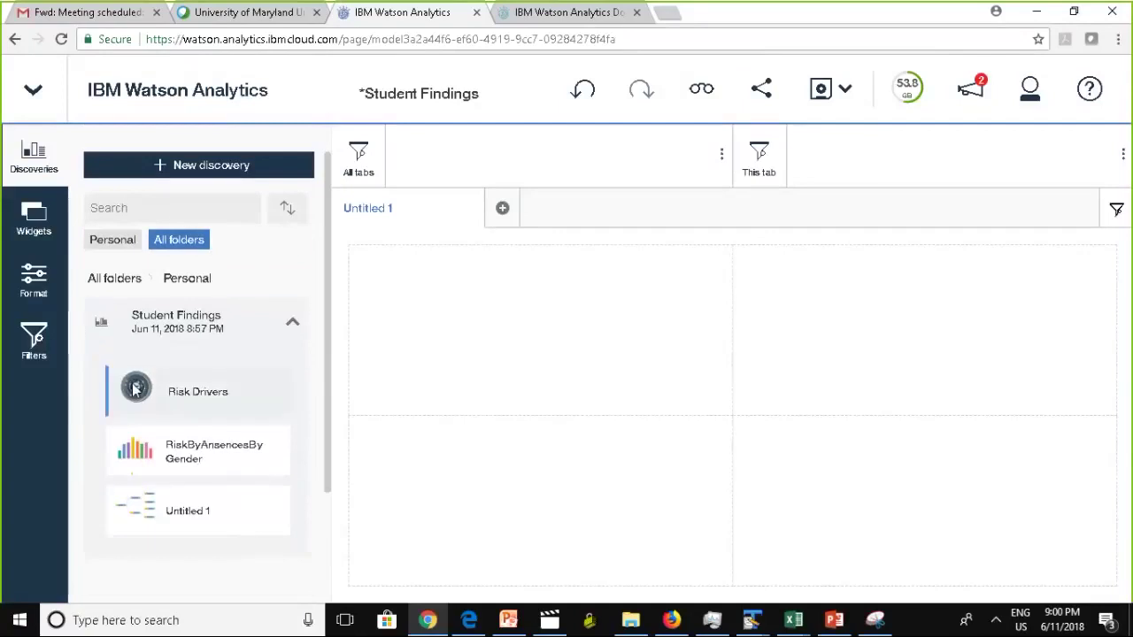
pyautogui.moveTo(135, 390); pyautogui.dragTo(537, 325)
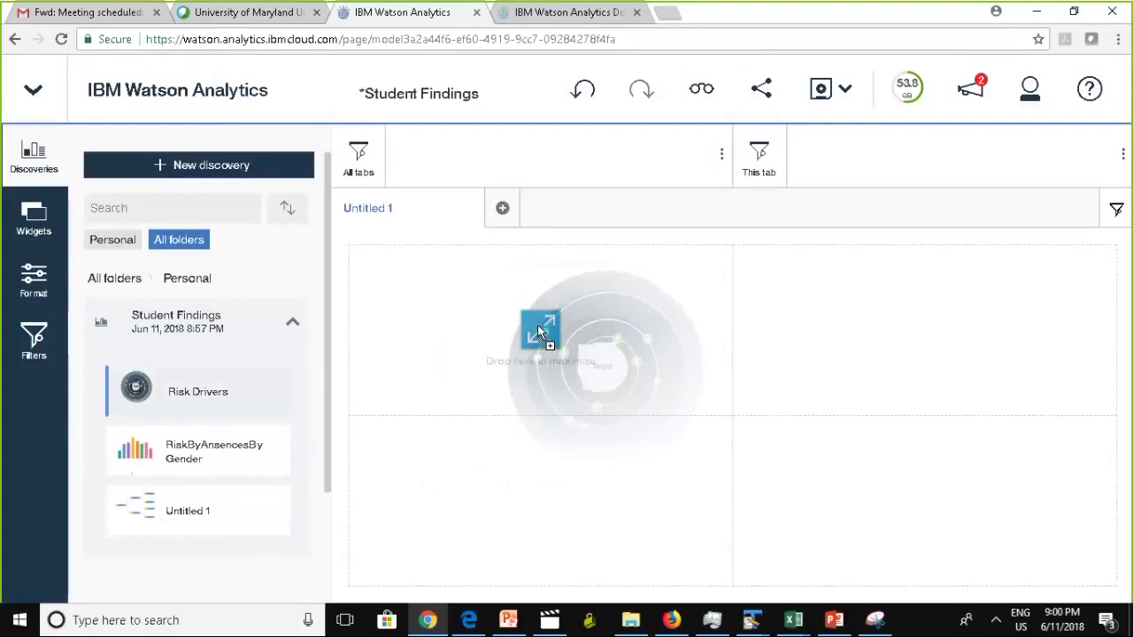
pyautogui.moveTo(537, 325); pyautogui.dragTo(537, 326)
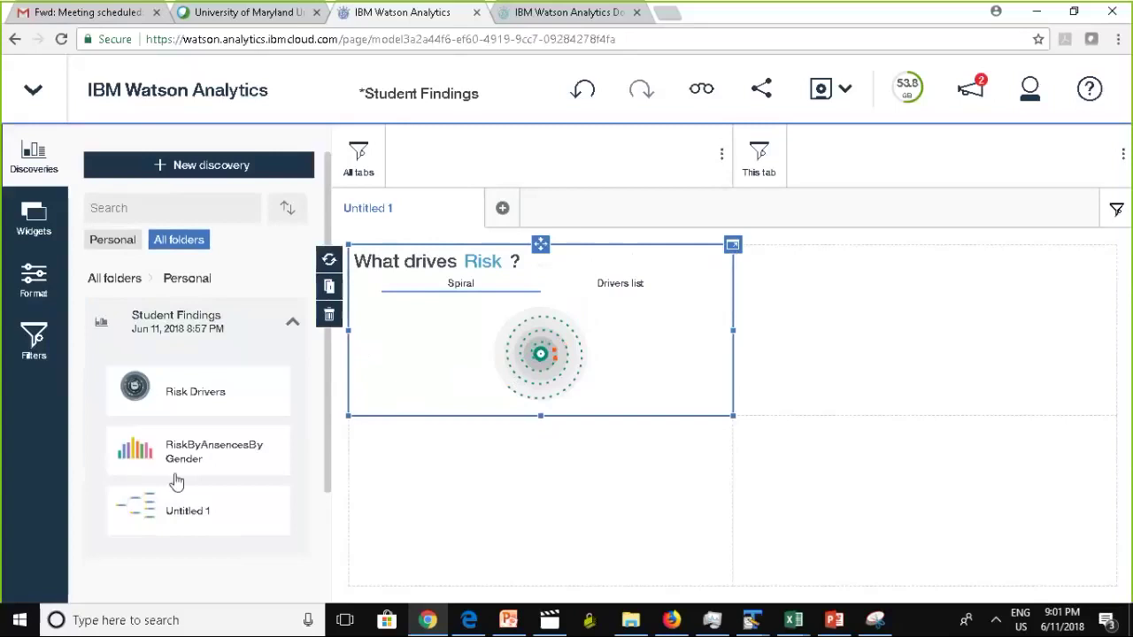
pyautogui.moveTo(158, 452); pyautogui.dragTo(542, 500)
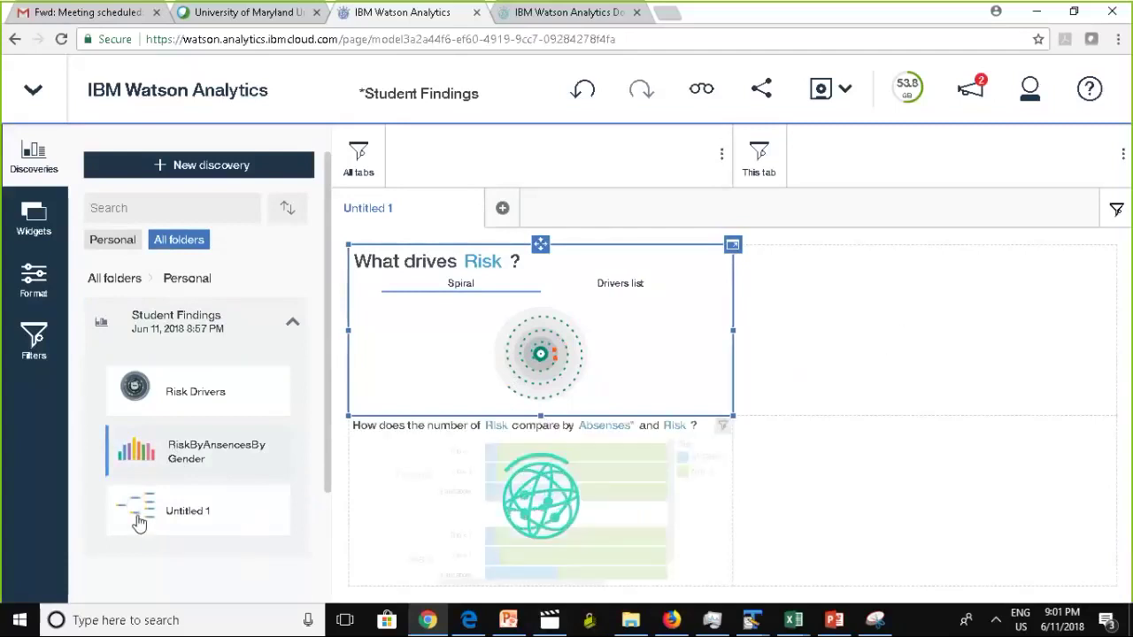
pyautogui.moveTo(133, 515); pyautogui.dragTo(918, 329)
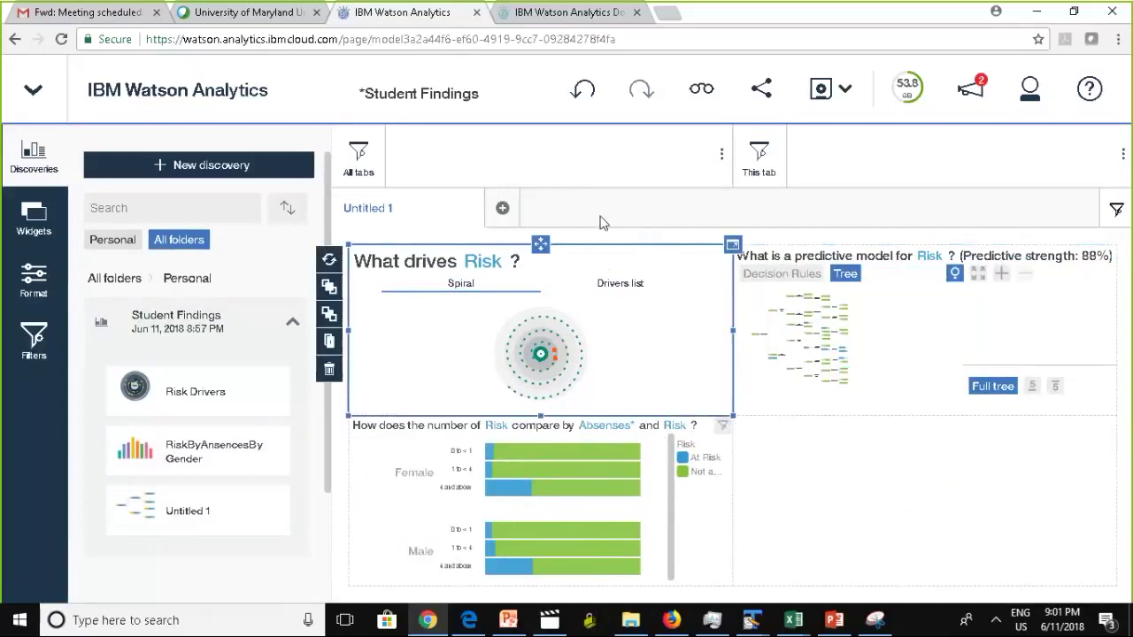
# Step: Add a second single-panel dashboard tab and create a discovery there from Risk Students using the "What are the values of Absenses by County?" starting point
pyautogui.click(503, 210)
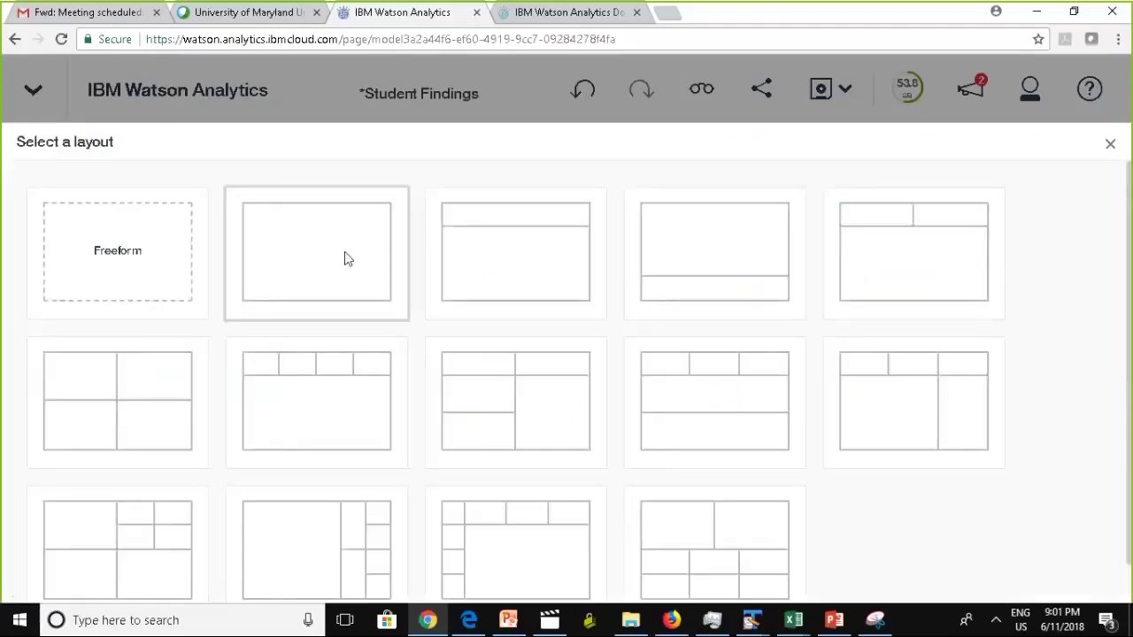
pyautogui.click(344, 260)
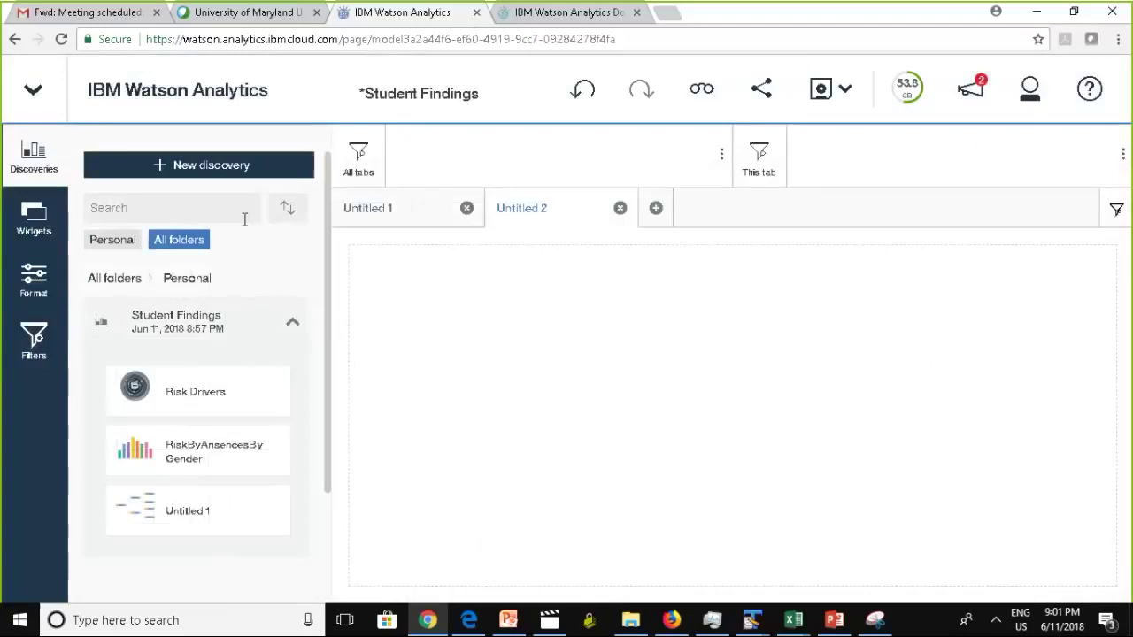
pyautogui.click(193, 168)
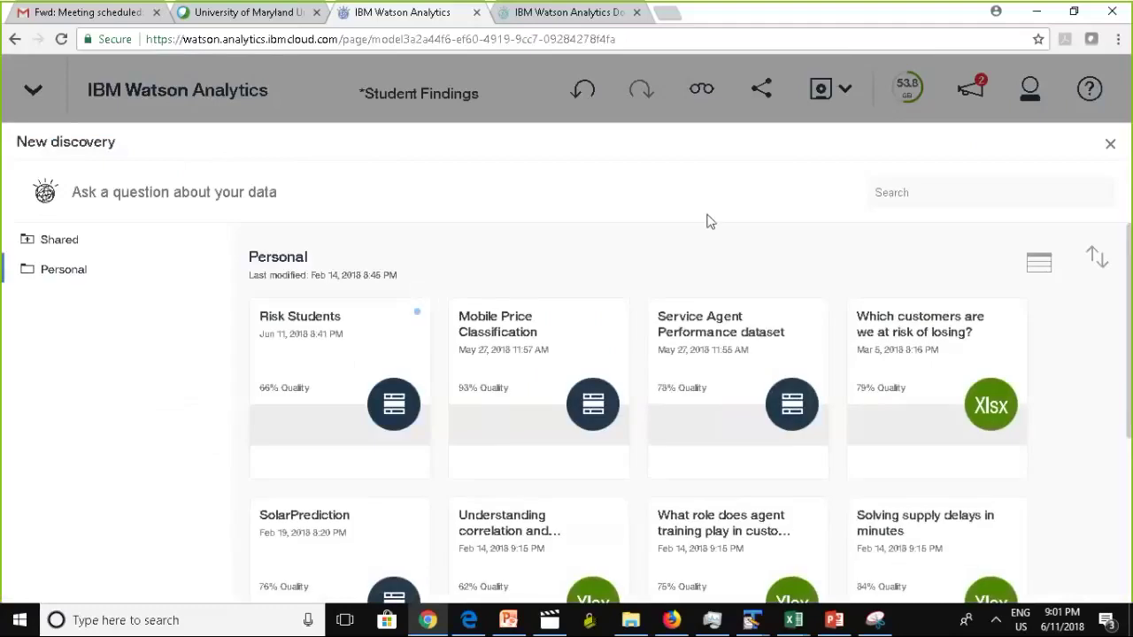
pyautogui.click(337, 345)
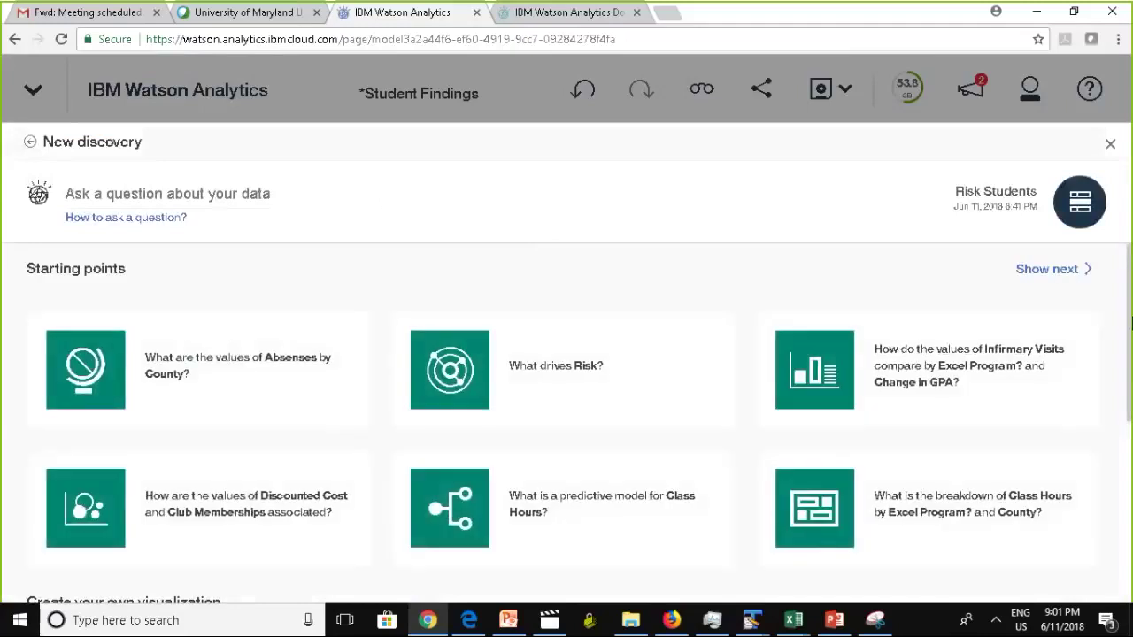
pyautogui.click(102, 371)
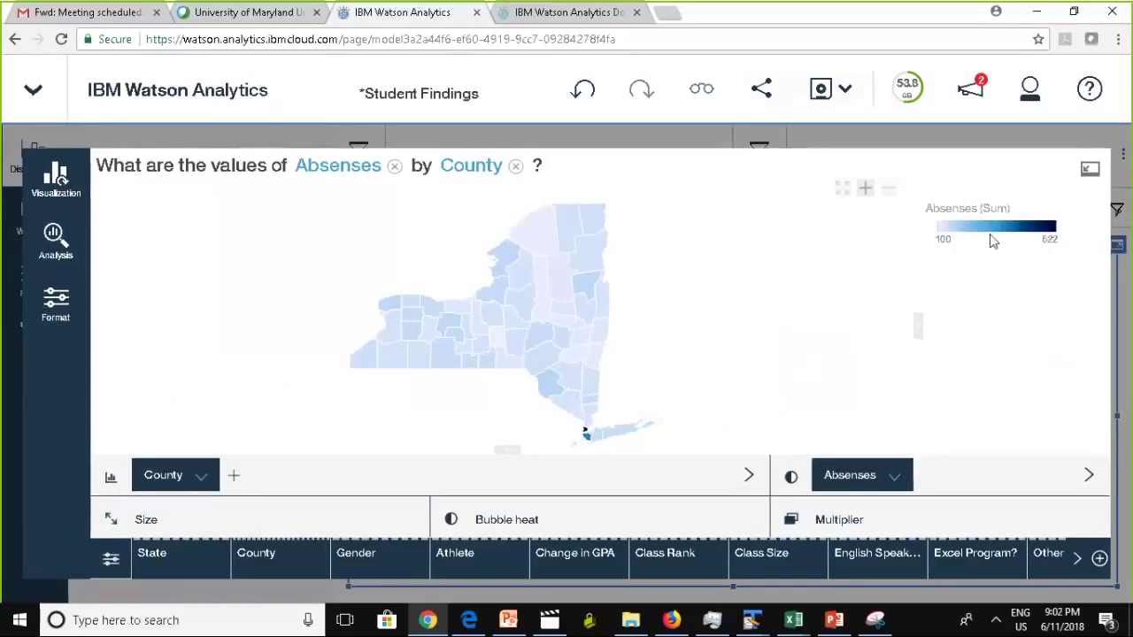
# Step: Collapse the Absenses by County map into its dashboard panel to view it, and reopen it in the expanded editing view
pyautogui.click(1090, 172)
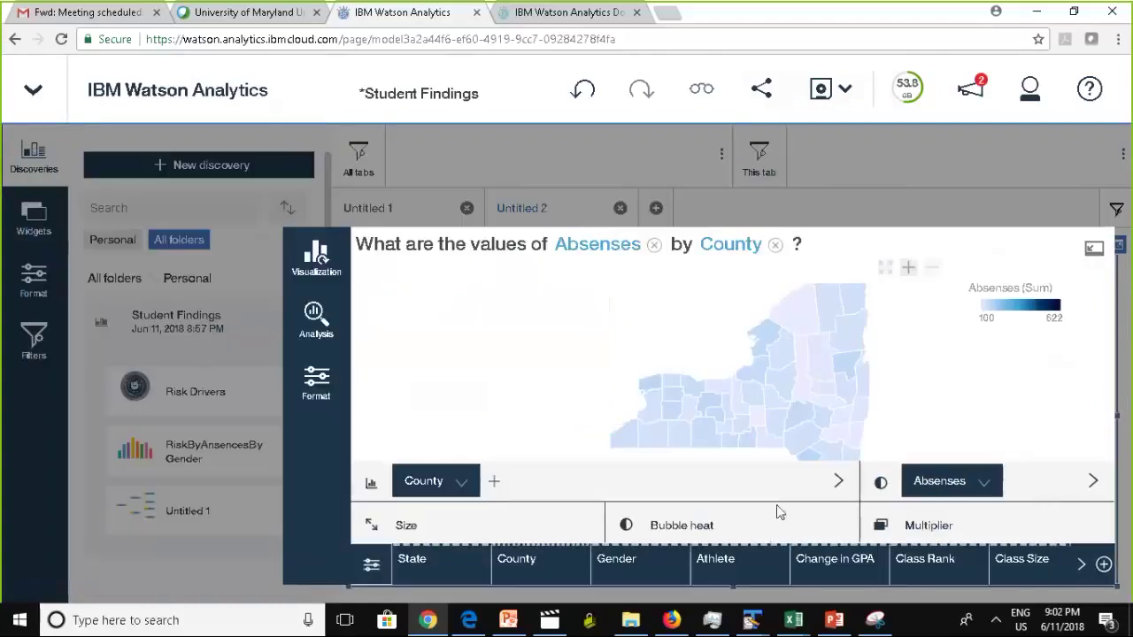
pyautogui.click(1094, 252)
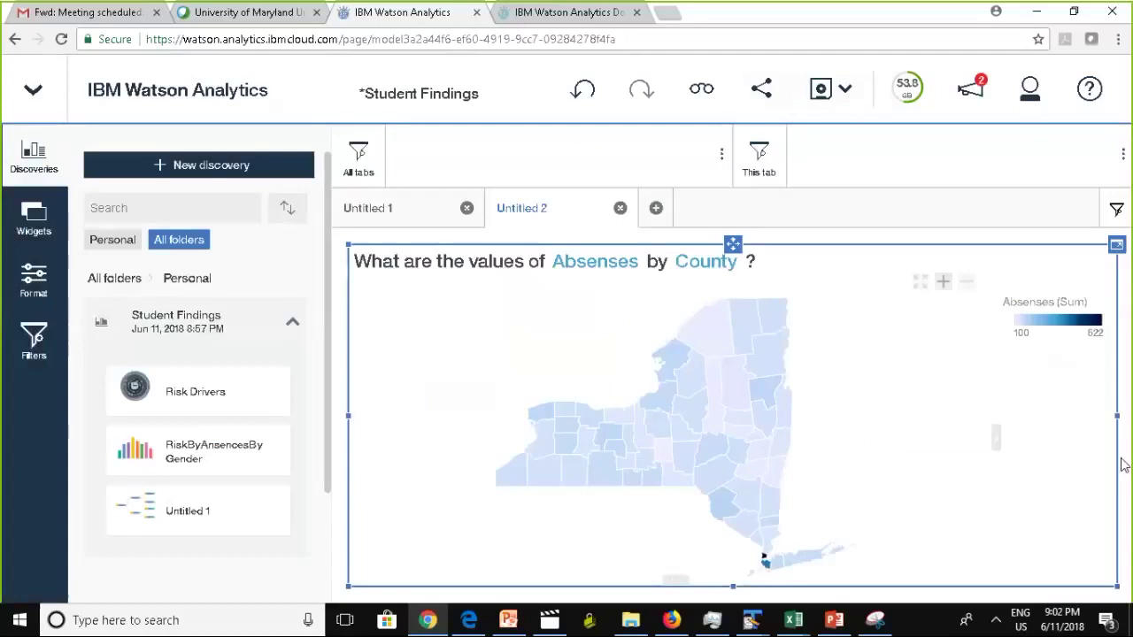
pyautogui.click(1117, 246)
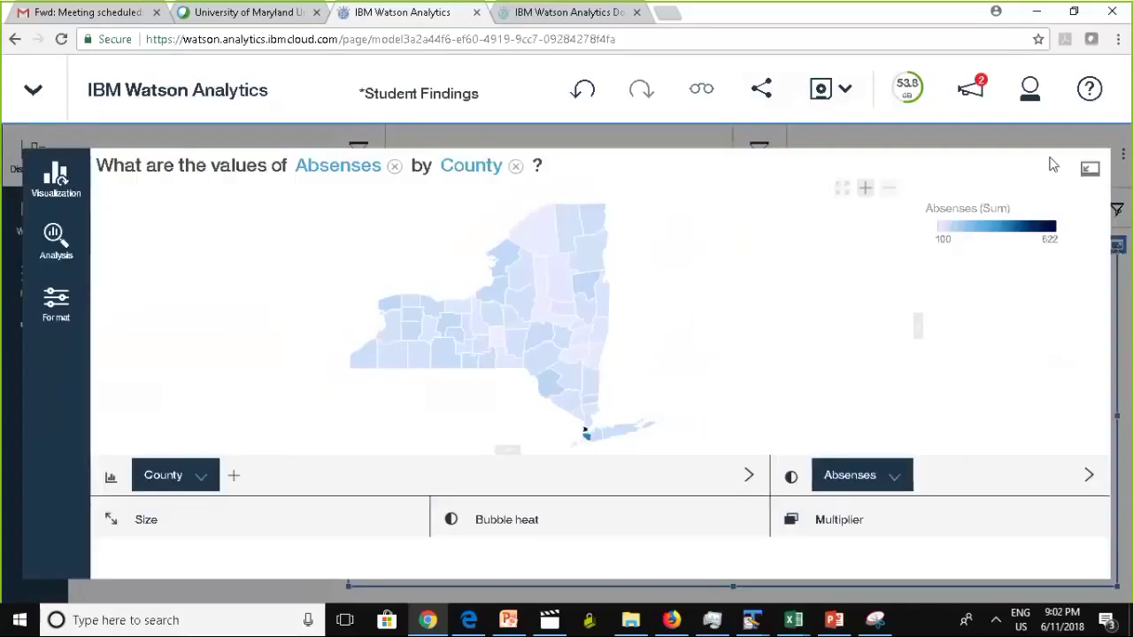
# Step: View the format options of the Absenses by County discovery and collapse the map back into its dashboard panel
pyautogui.click(531, 282)
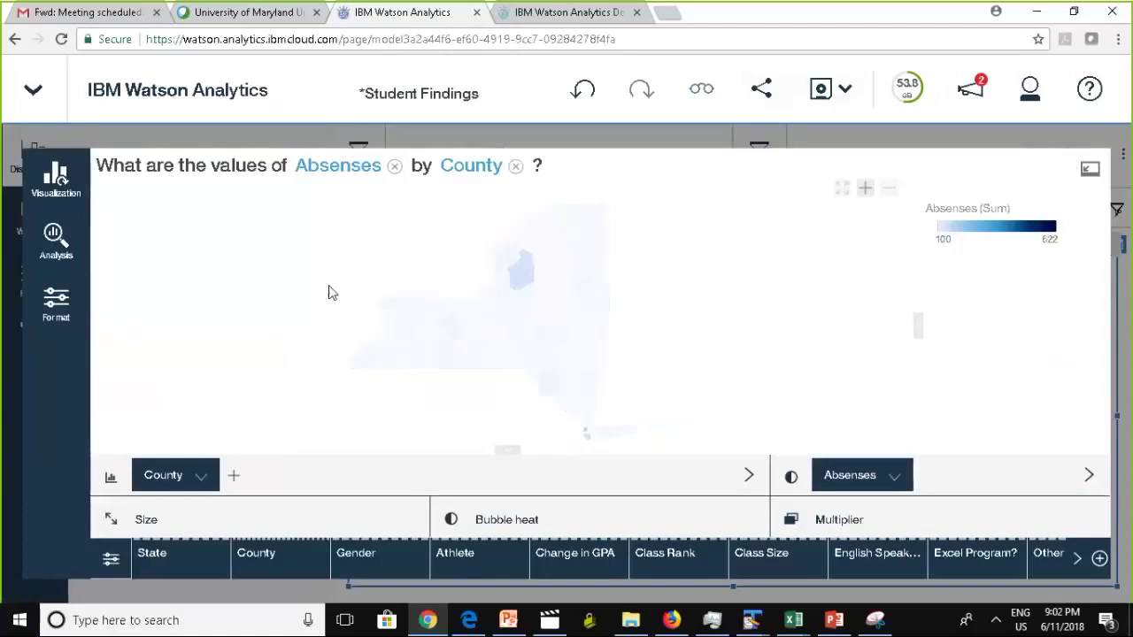
pyautogui.click(49, 308)
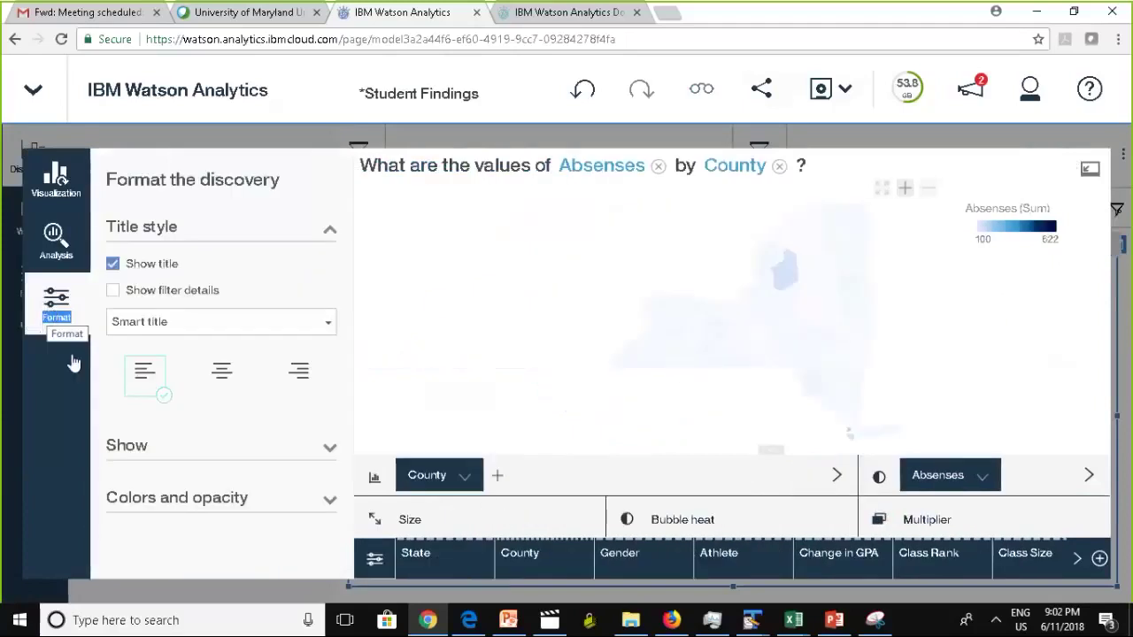
pyautogui.click(646, 419)
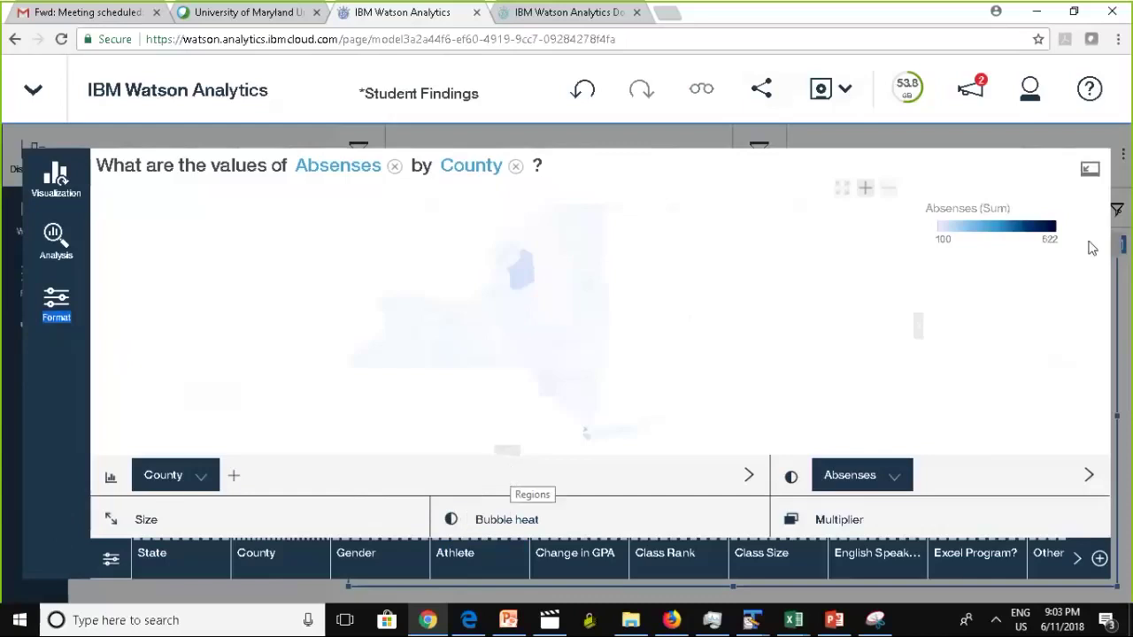
pyautogui.click(1090, 171)
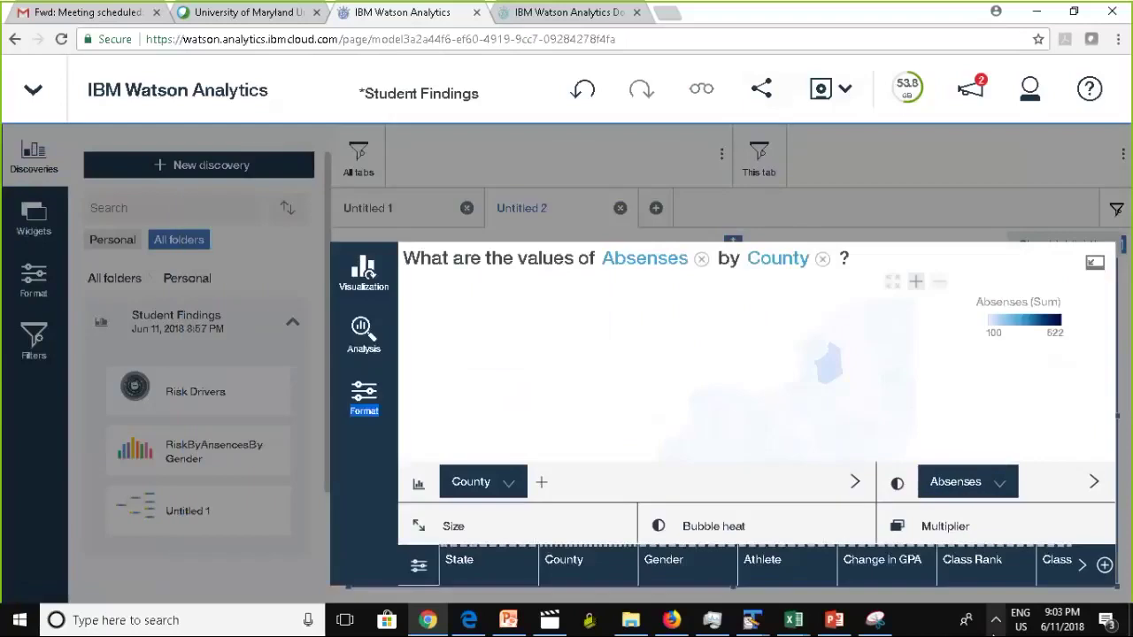
pyautogui.press('super+d')
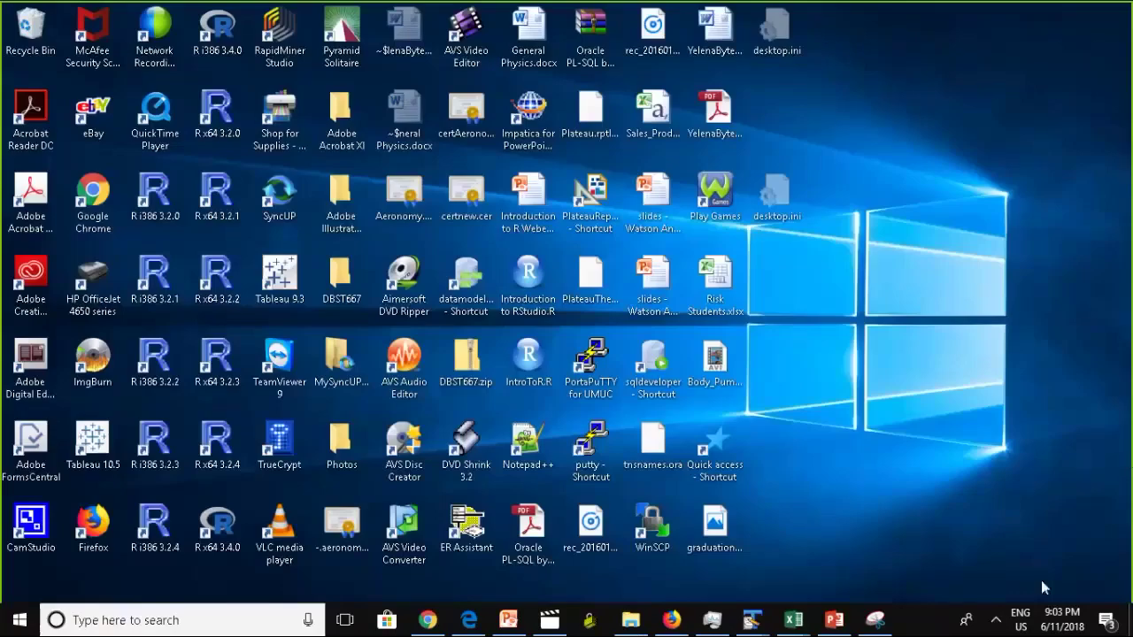
pyautogui.click(428, 620)
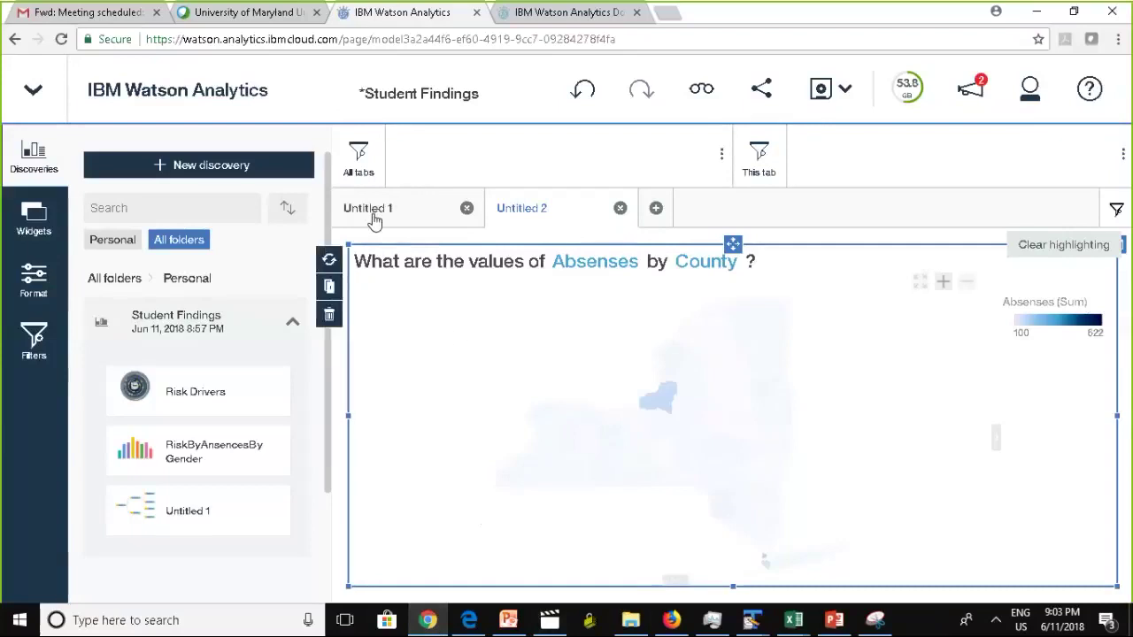
# Step: Filter the Untitled 2 map to keep only Lewis-New York, and clear the map's highlighting
pyautogui.click(412, 215)
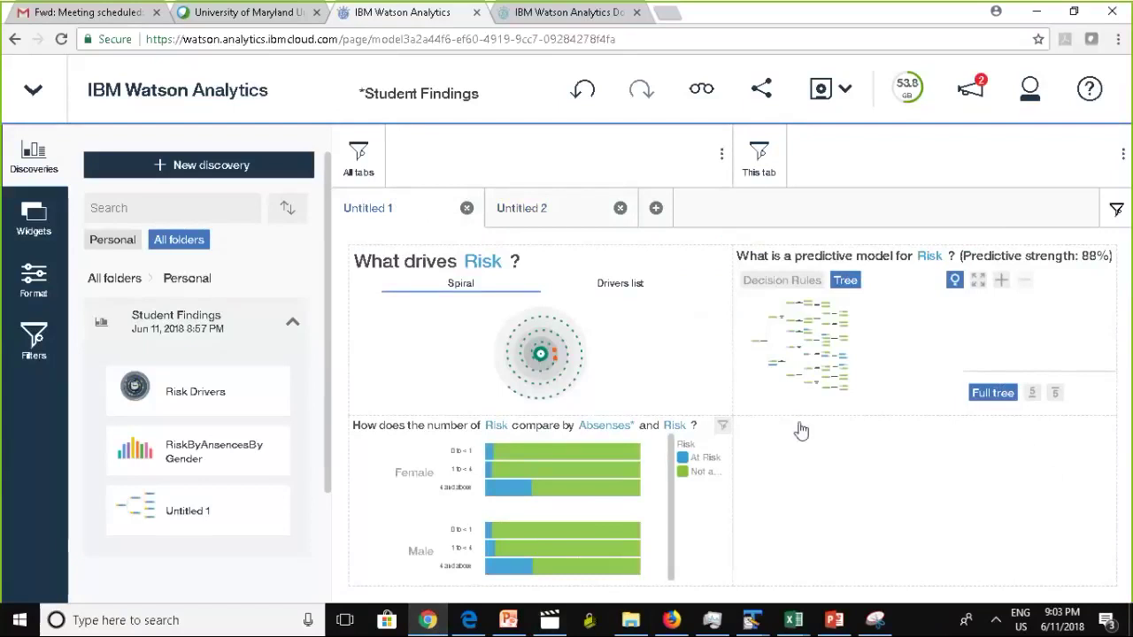
pyautogui.click(526, 219)
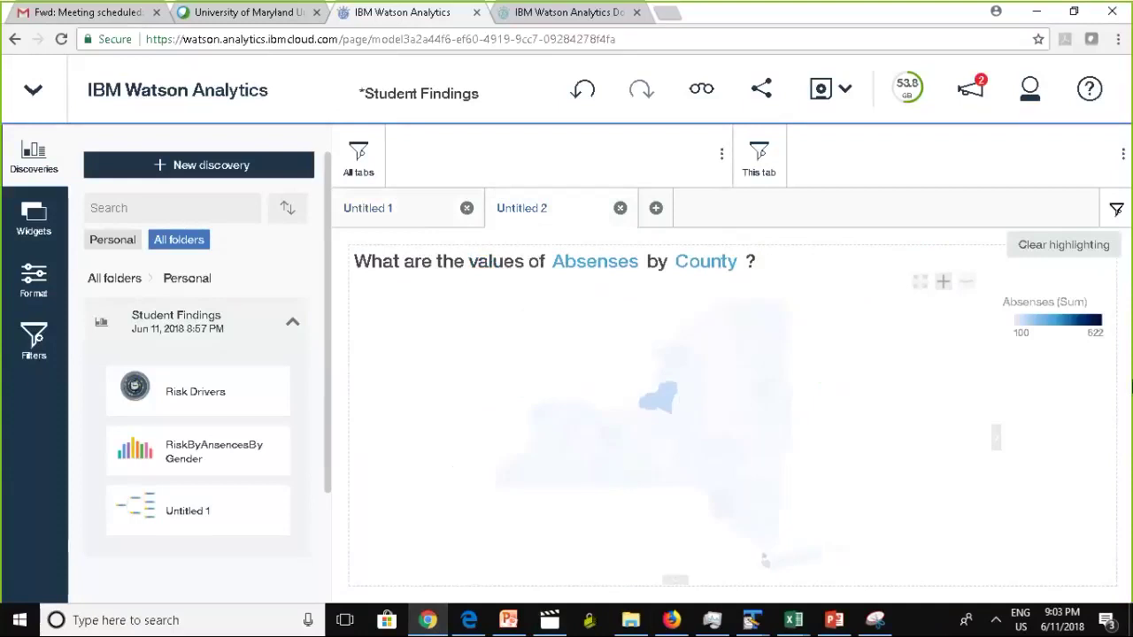
pyautogui.click(657, 397)
pyautogui.click(855, 250)
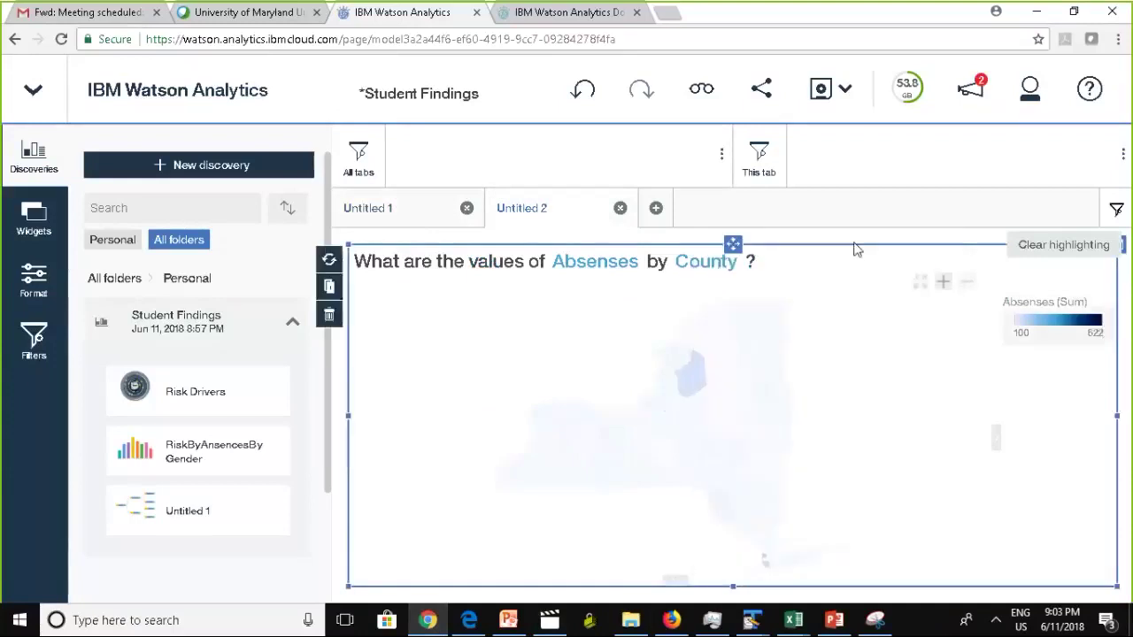
pyautogui.click(687, 377)
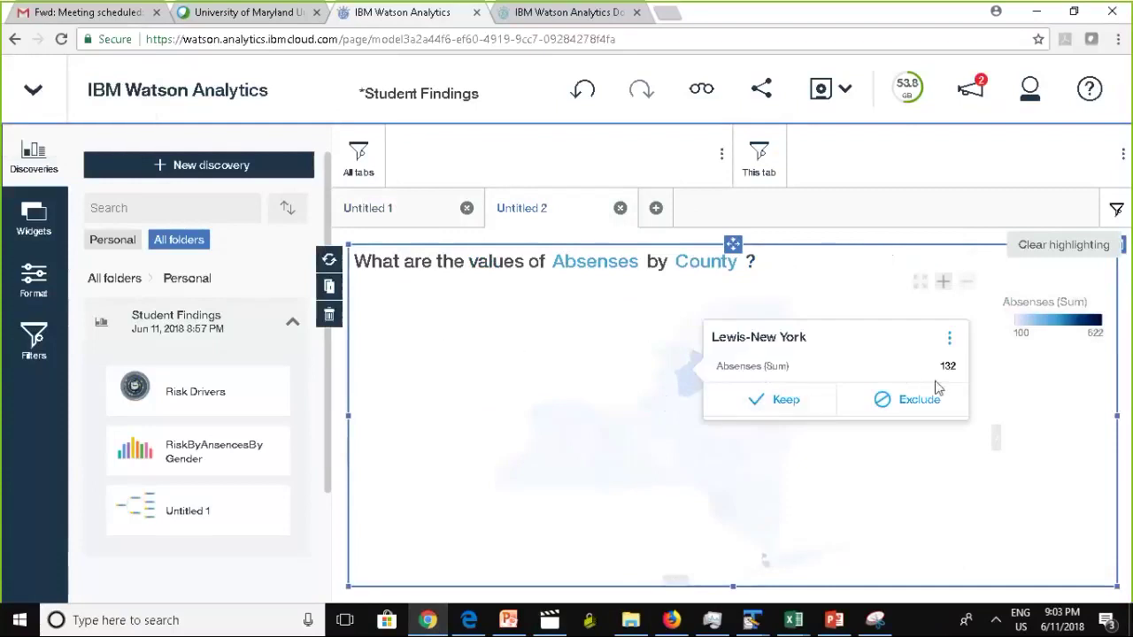
pyautogui.click(780, 403)
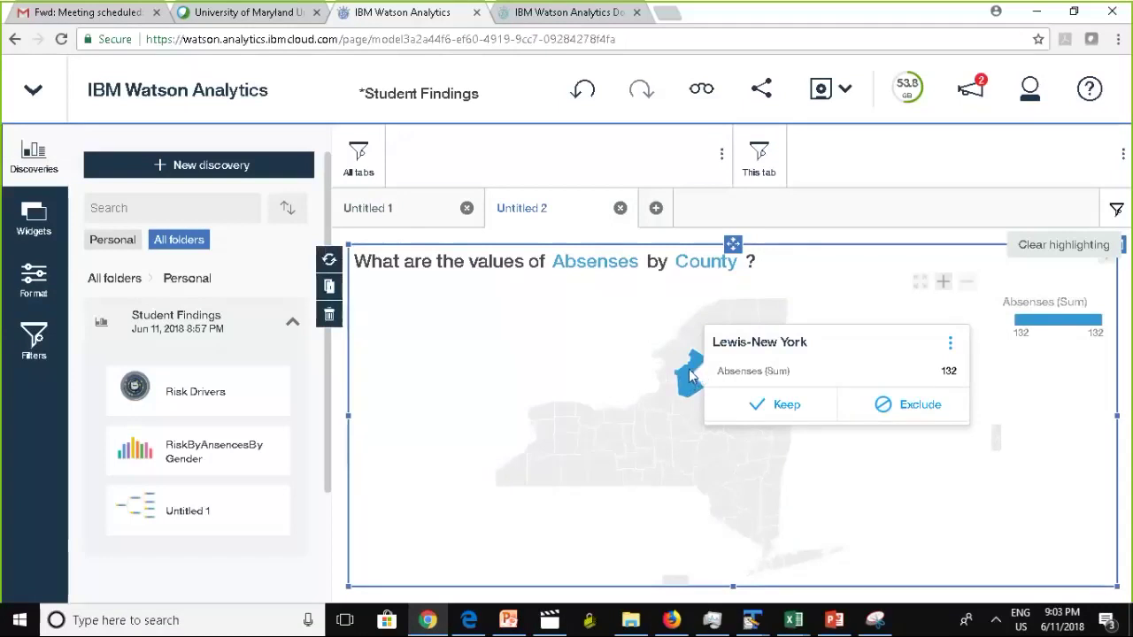
pyautogui.click(1059, 245)
pyautogui.click(1050, 248)
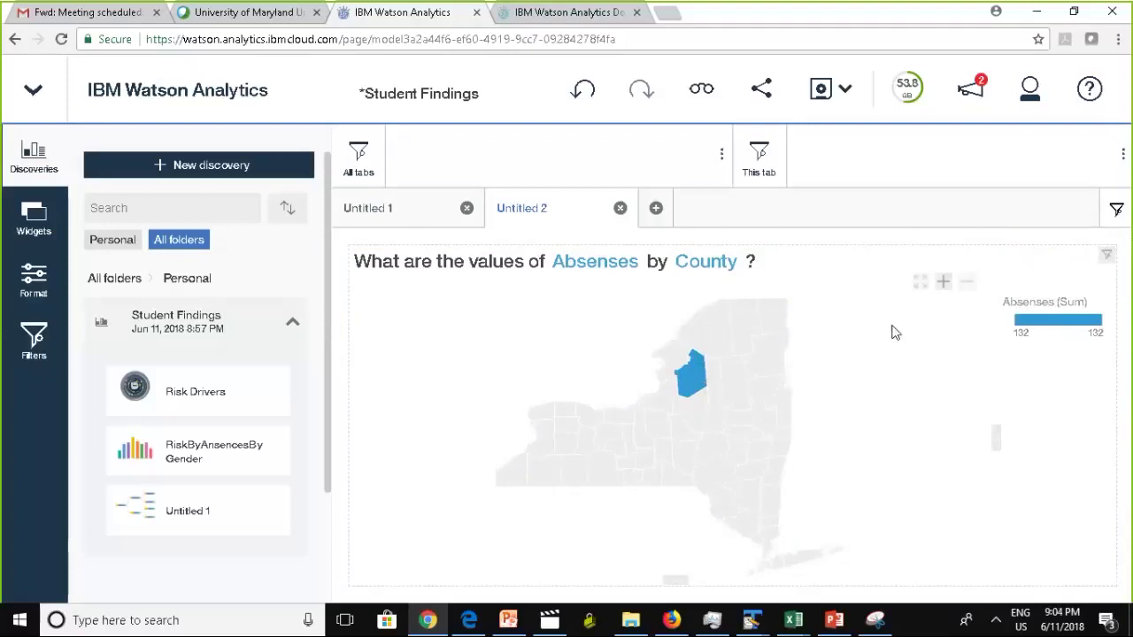
# Step: Compare the Untitled 1 and Untitled 2 tabs to examine which discoveries the Lewis-New York filter affects
pyautogui.click(967, 476)
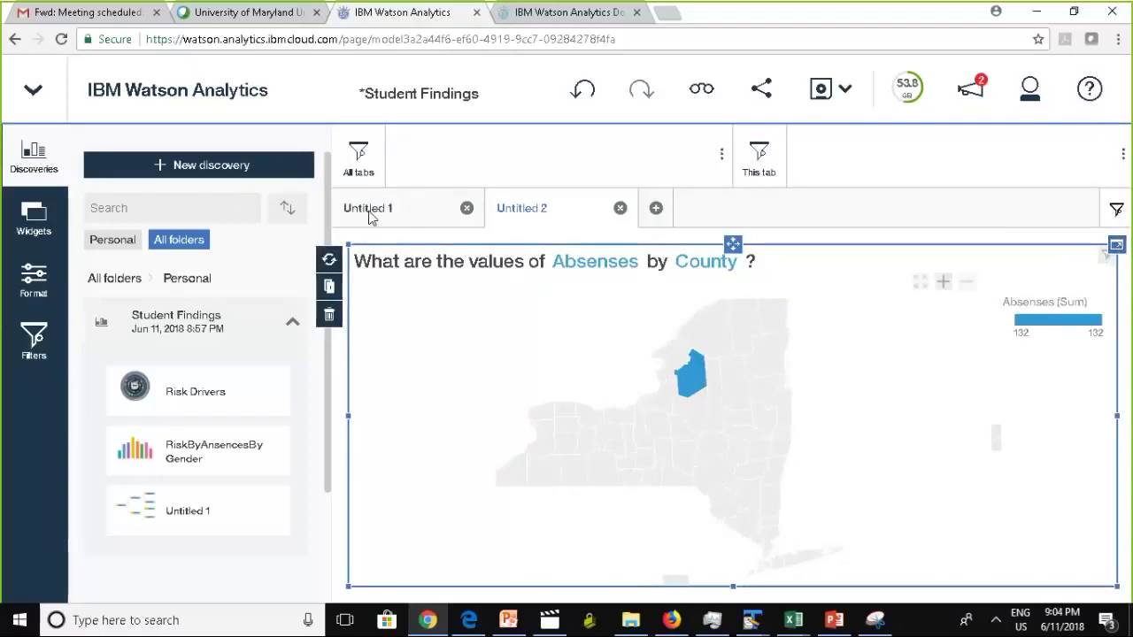
pyautogui.click(408, 219)
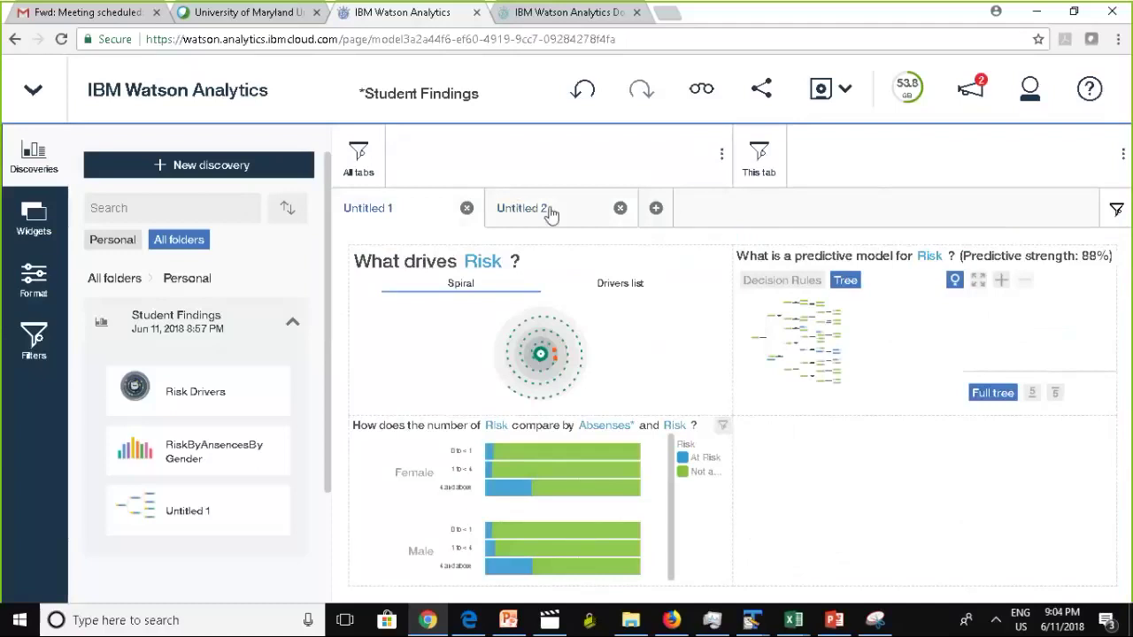
pyautogui.click(503, 200)
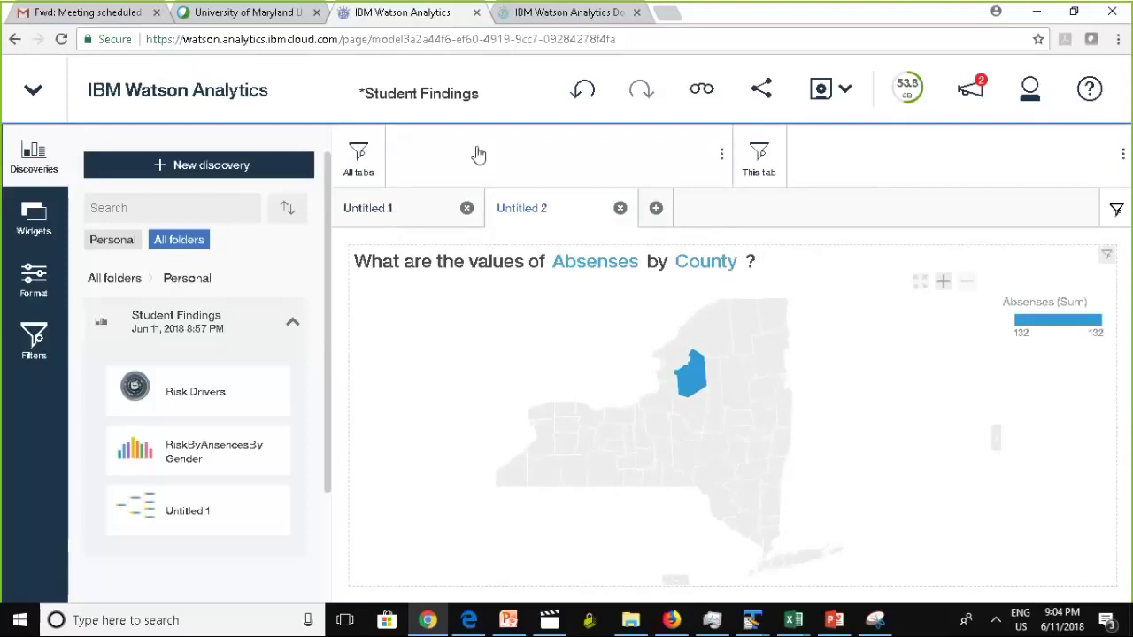
pyautogui.click(385, 215)
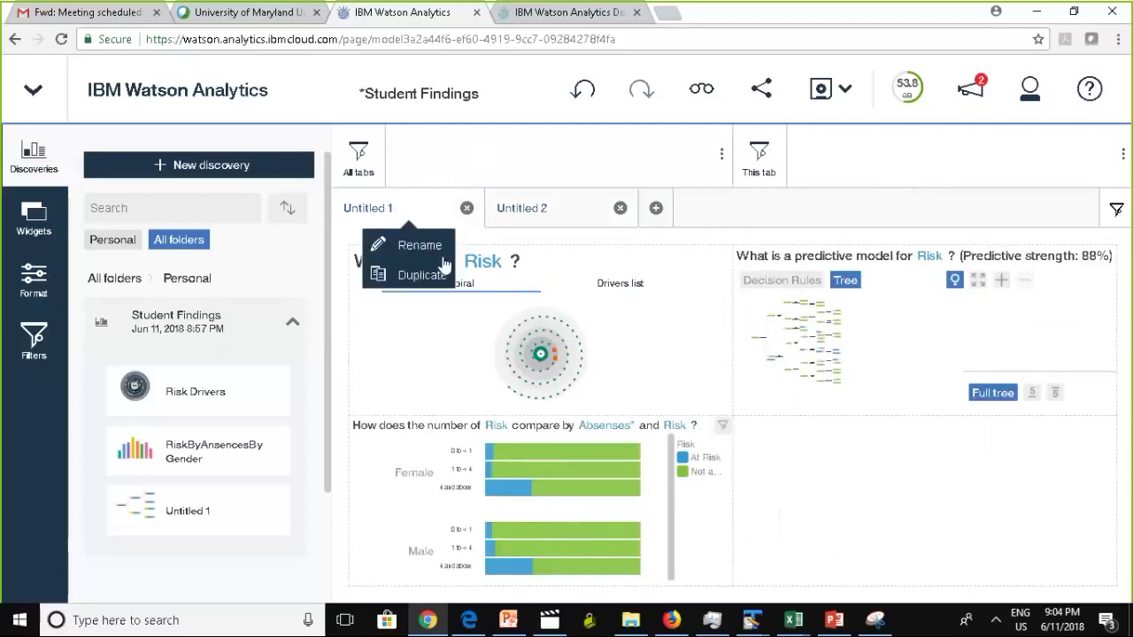
pyautogui.click(415, 155)
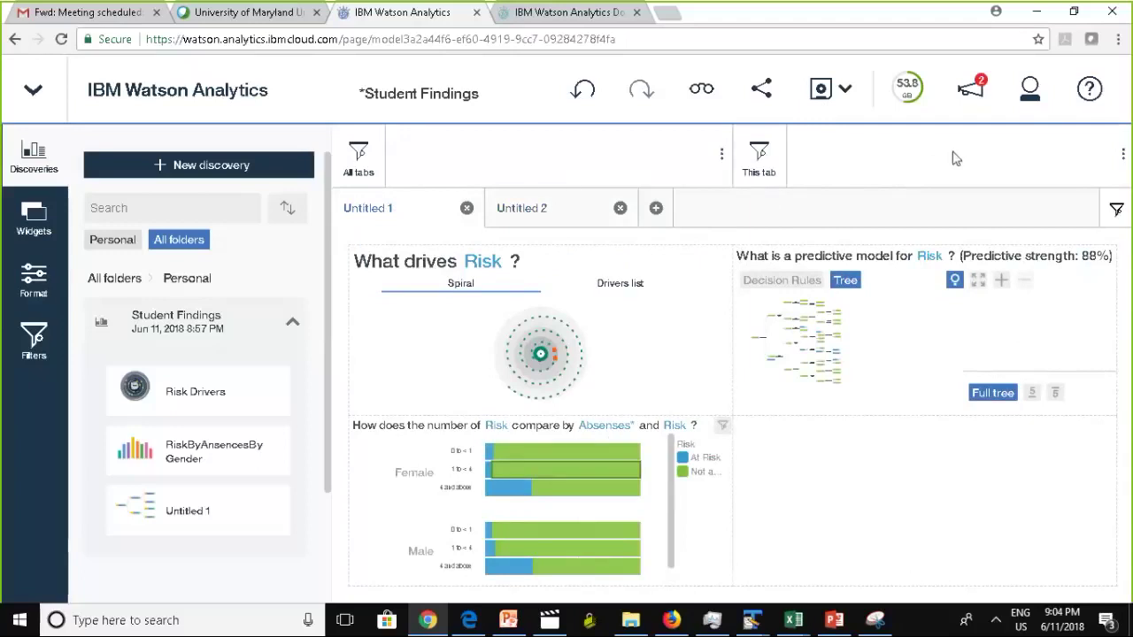
pyautogui.click(526, 215)
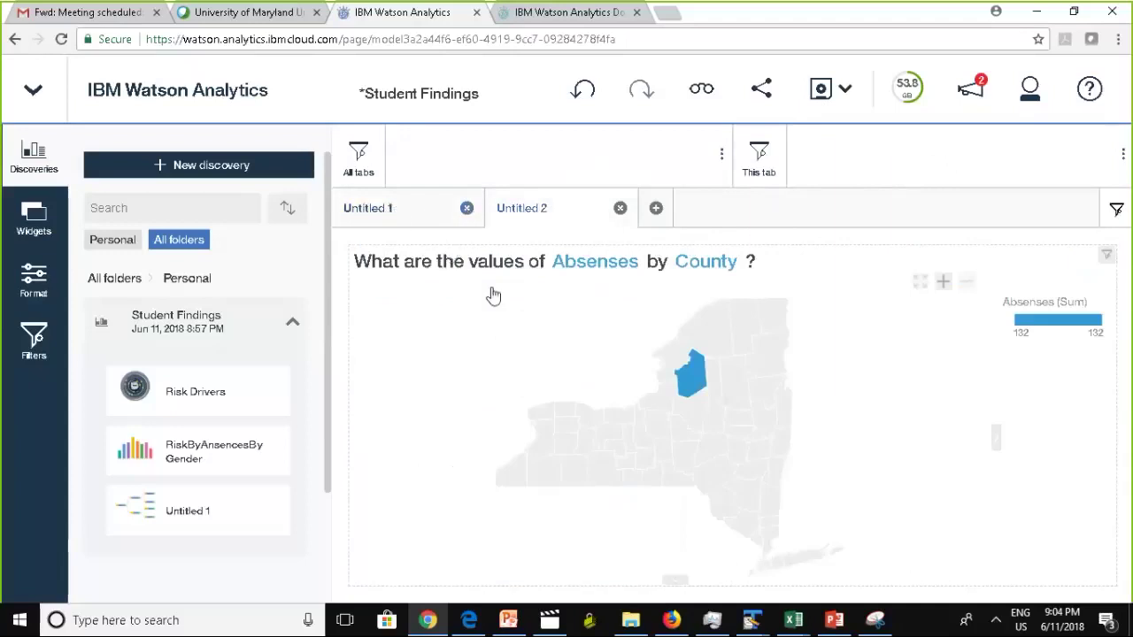
pyautogui.click(369, 209)
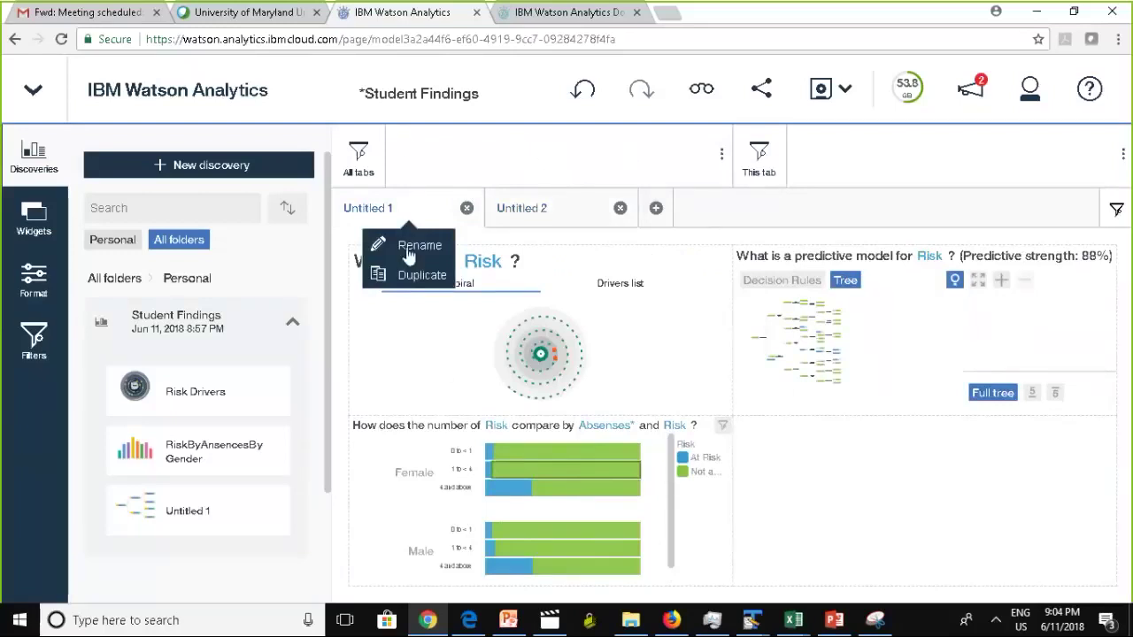
pyautogui.click(449, 157)
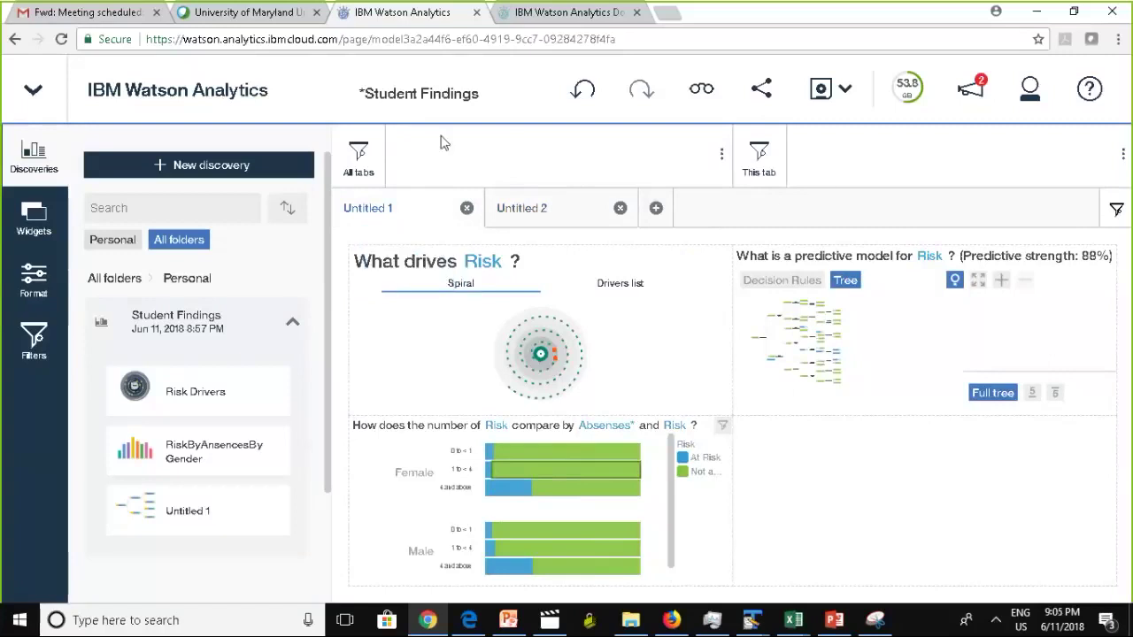
# Step: Add a County filter for all tabs and limit it to Albany-New York, Allegany-New York and Bronx-New York
pyautogui.click(34, 338)
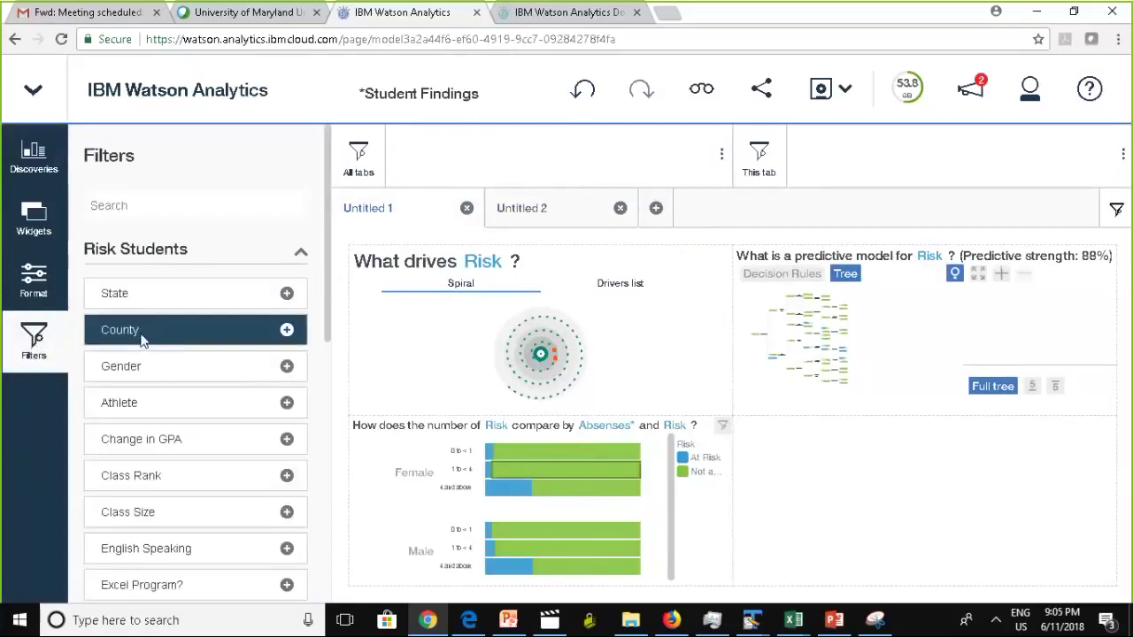
pyautogui.moveTo(142, 341); pyautogui.dragTo(418, 155)
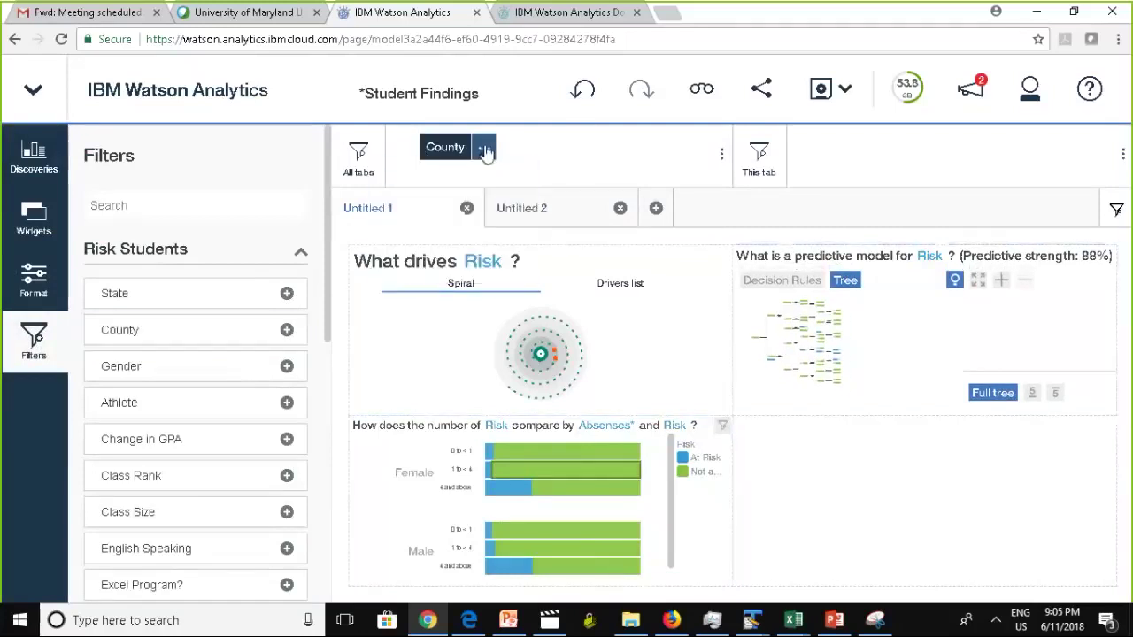
pyautogui.click(483, 151)
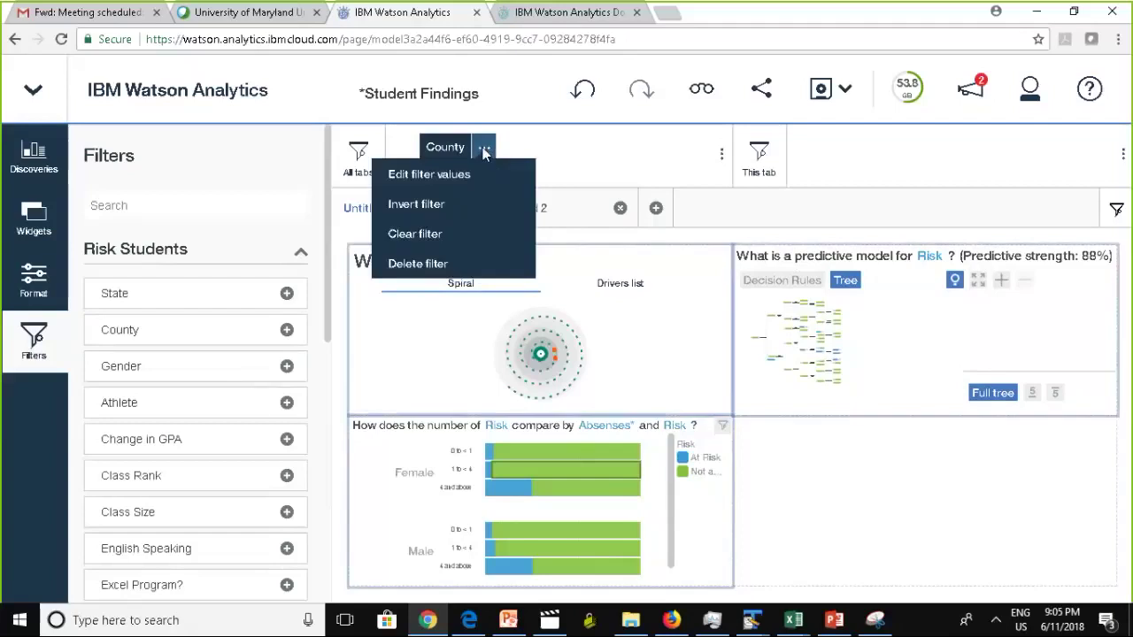
pyautogui.click(446, 178)
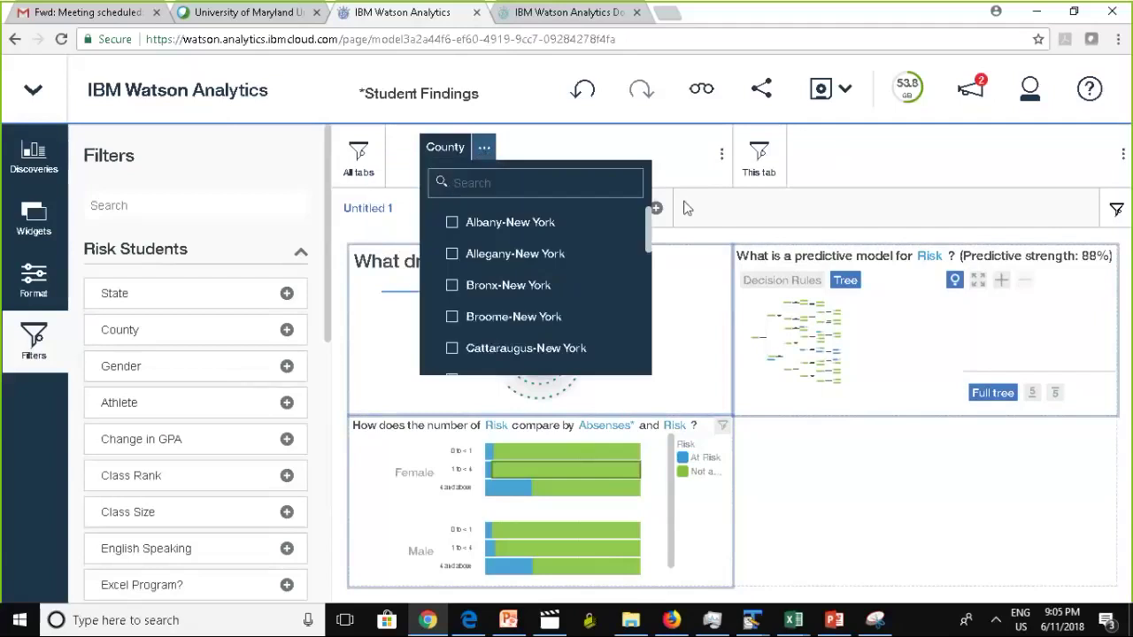
pyautogui.click(452, 224)
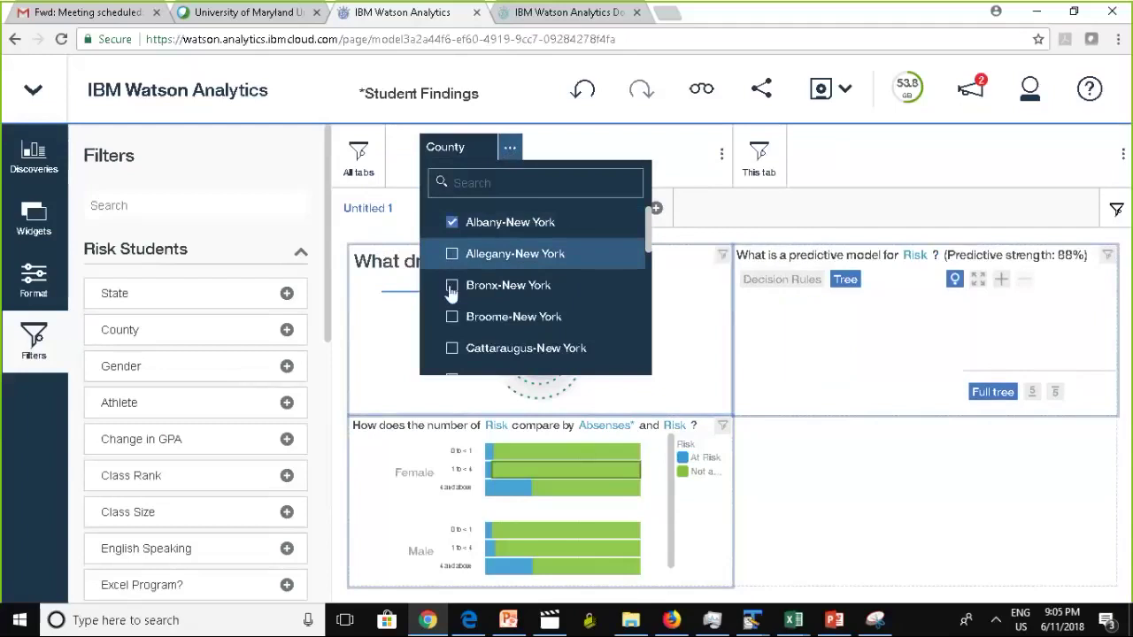
pyautogui.click(453, 256)
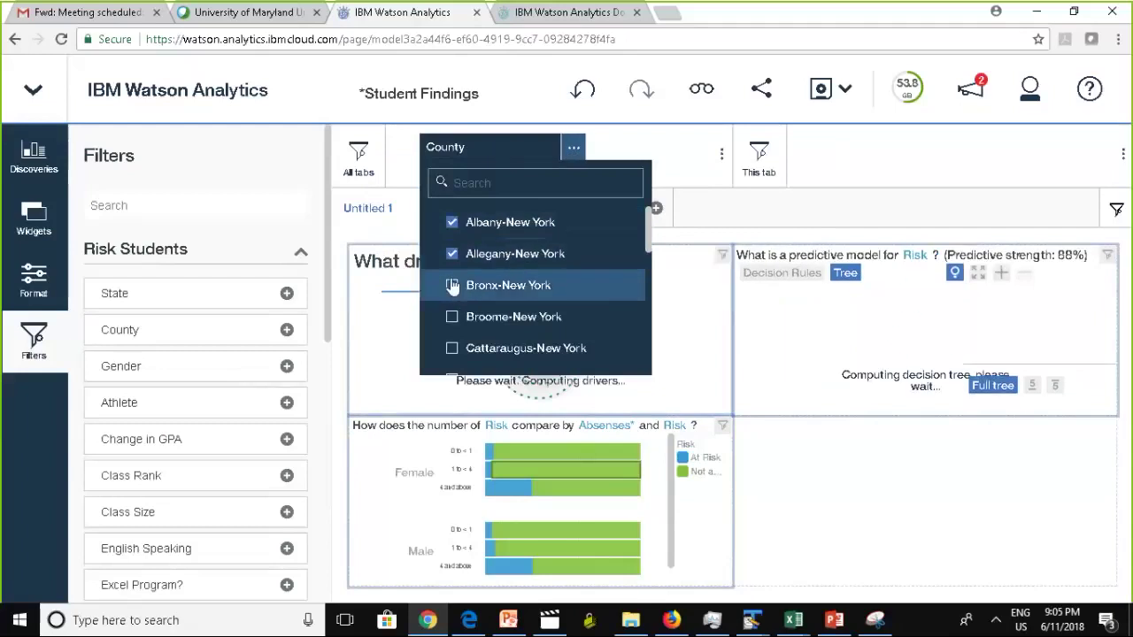
pyautogui.click(710, 224)
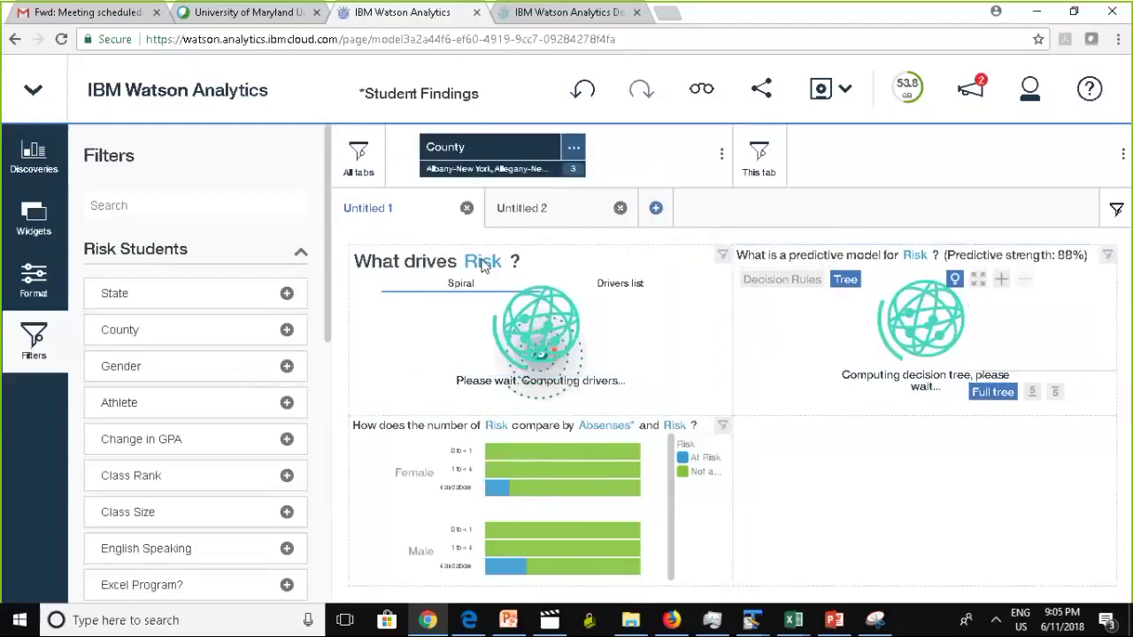
# Step: Examine how the all-tabs County filter affects both dashboard tabs, and read the warnings on the Absenses by County discovery
pyautogui.click(528, 216)
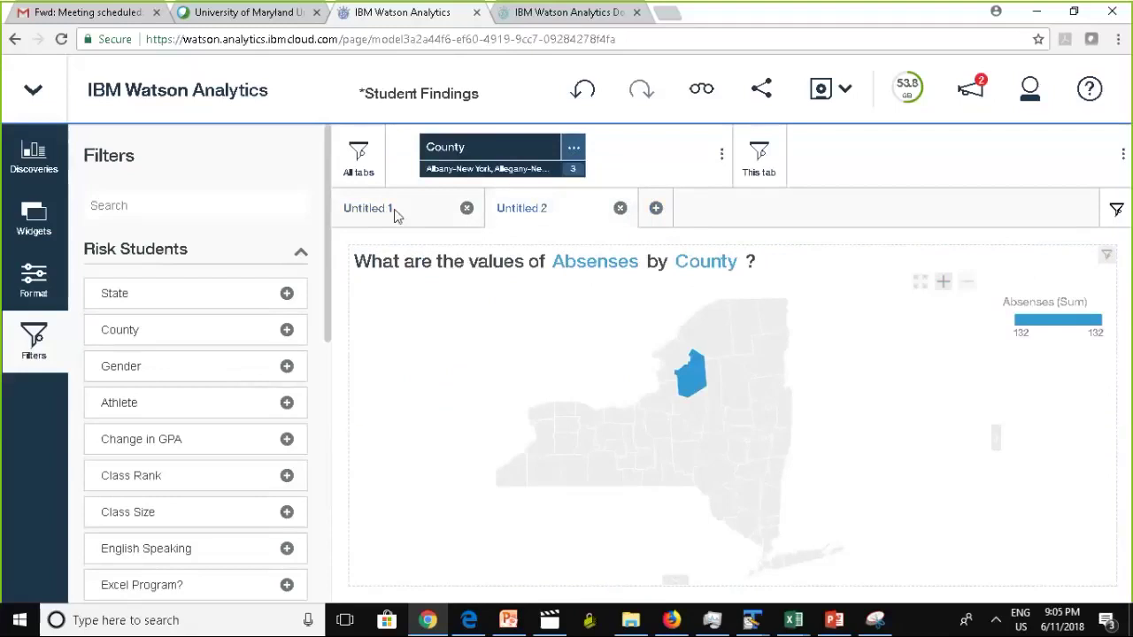
pyautogui.click(398, 222)
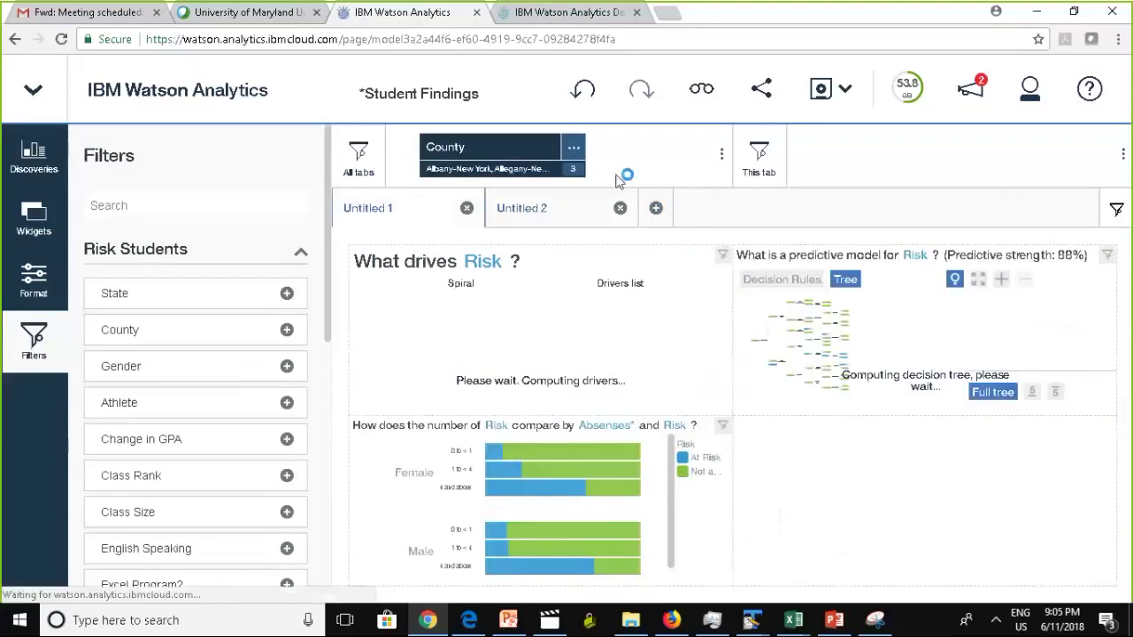
pyautogui.click(531, 210)
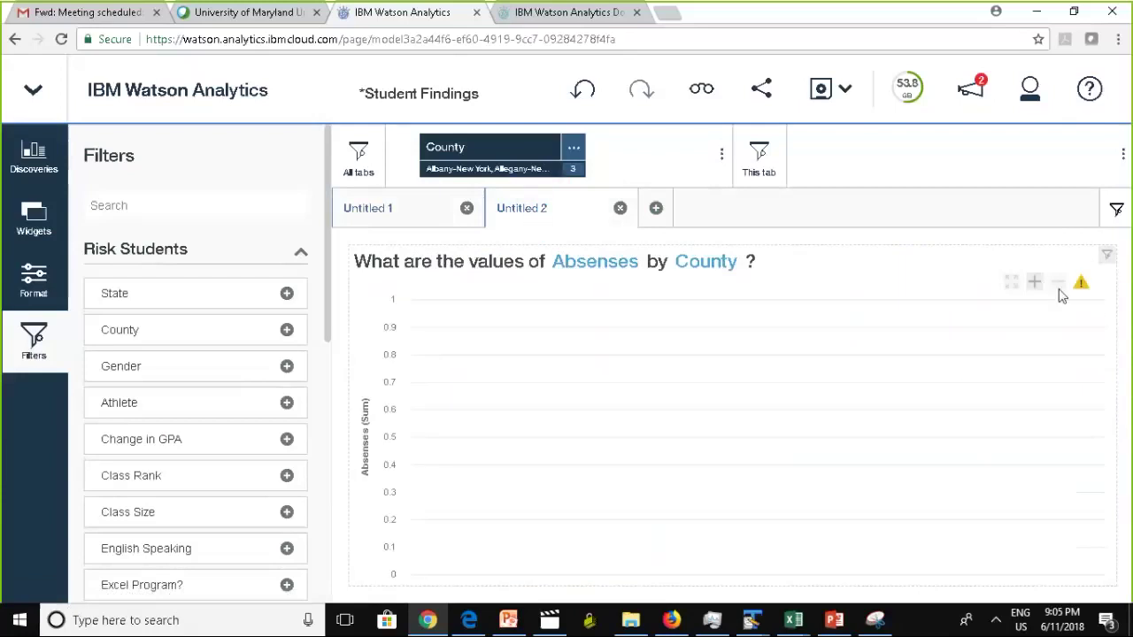
pyautogui.click(1082, 285)
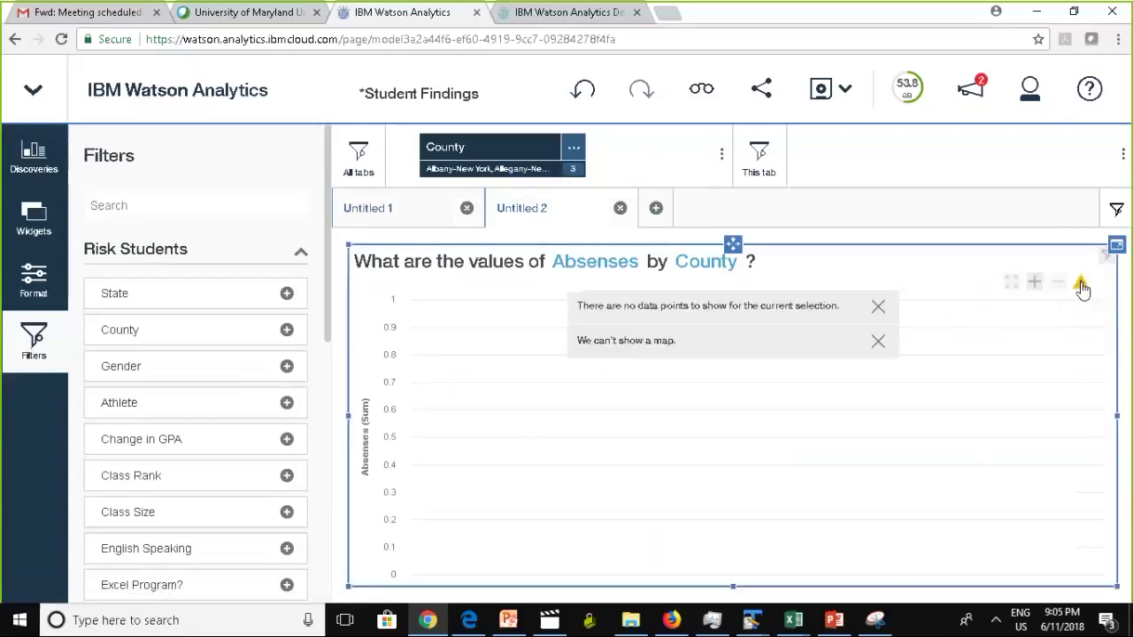
pyautogui.click(879, 310)
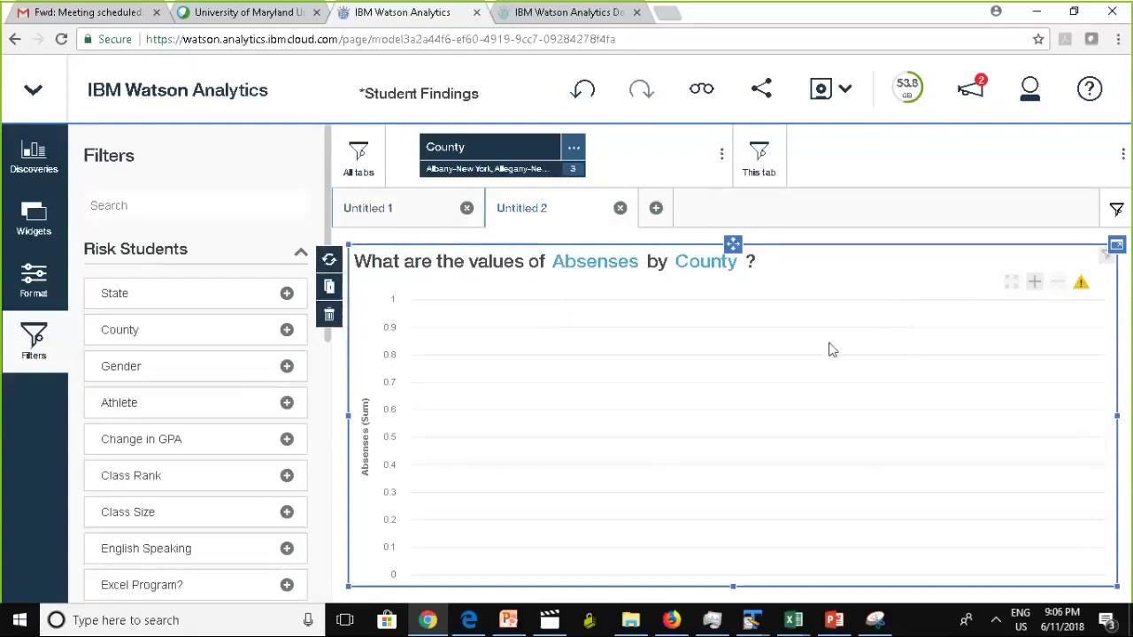
pyautogui.click(879, 310)
pyautogui.click(372, 218)
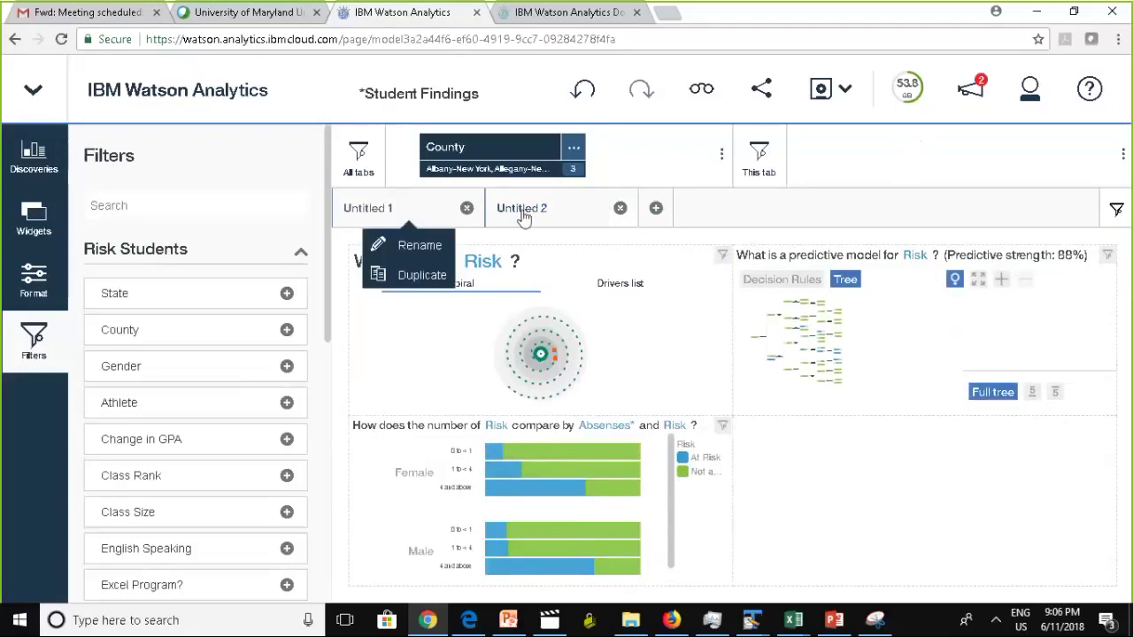
pyautogui.click(814, 165)
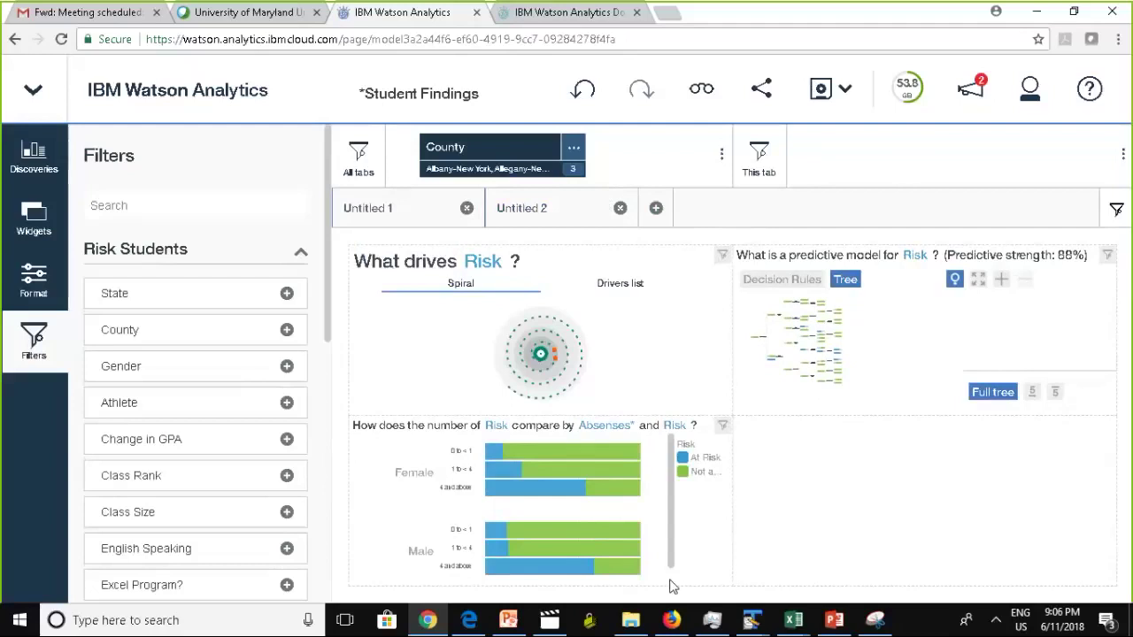
# Step: Switch to Firefox, maximize its window, and open the personal folder named with the presenter's first name on the Display page
pyautogui.moveTo(671, 615)
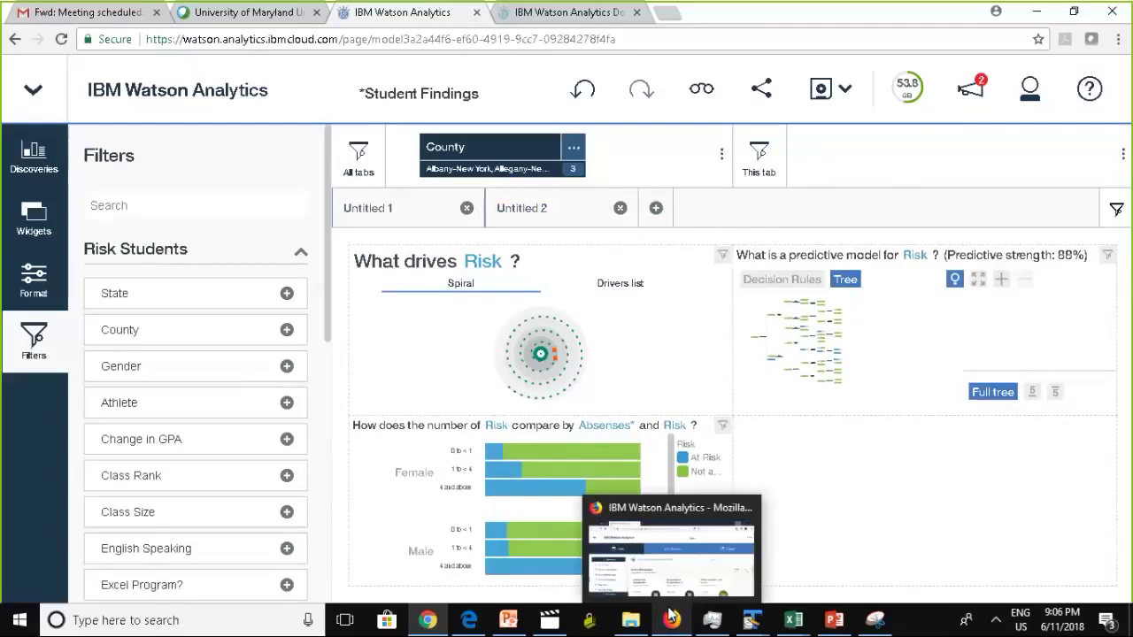
pyautogui.click(671, 615)
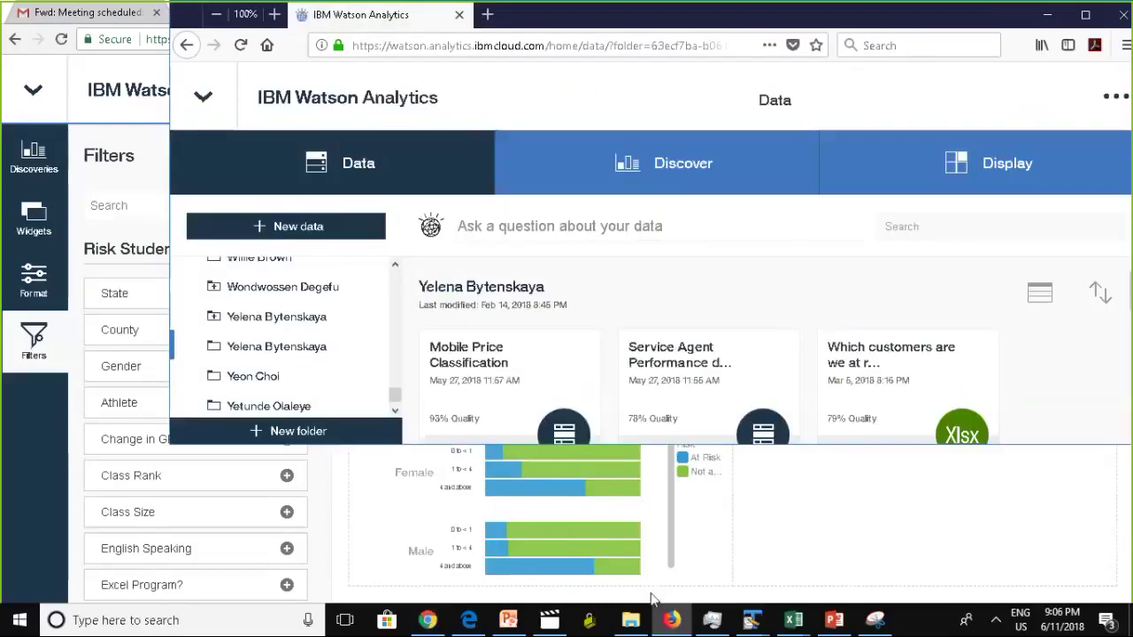
pyautogui.click(1084, 15)
pyautogui.click(438, 181)
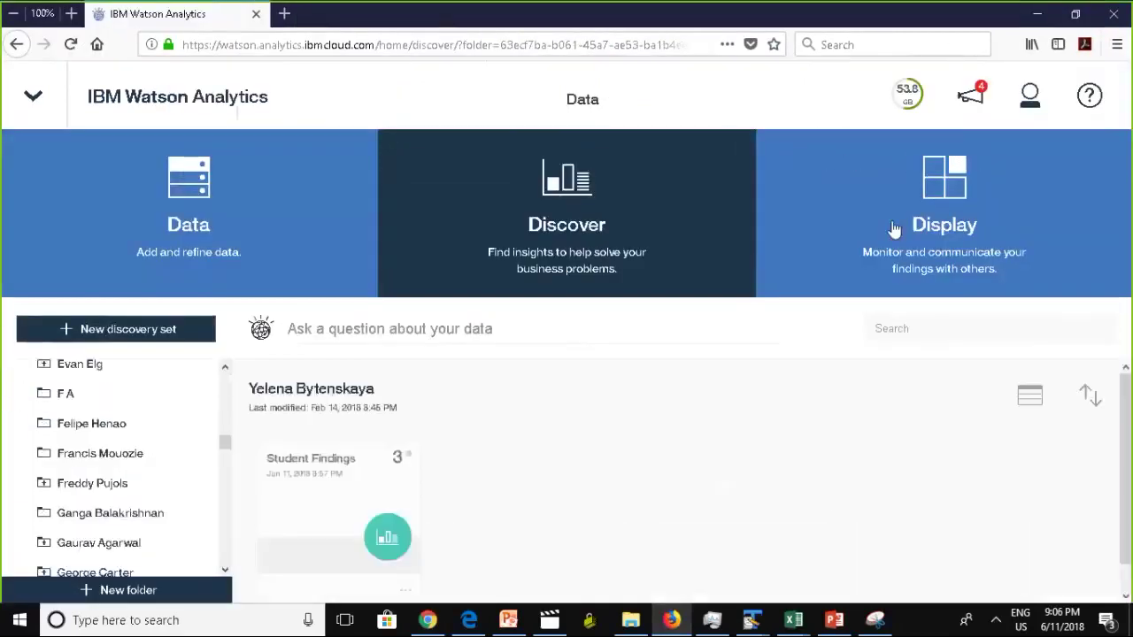
pyautogui.click(894, 228)
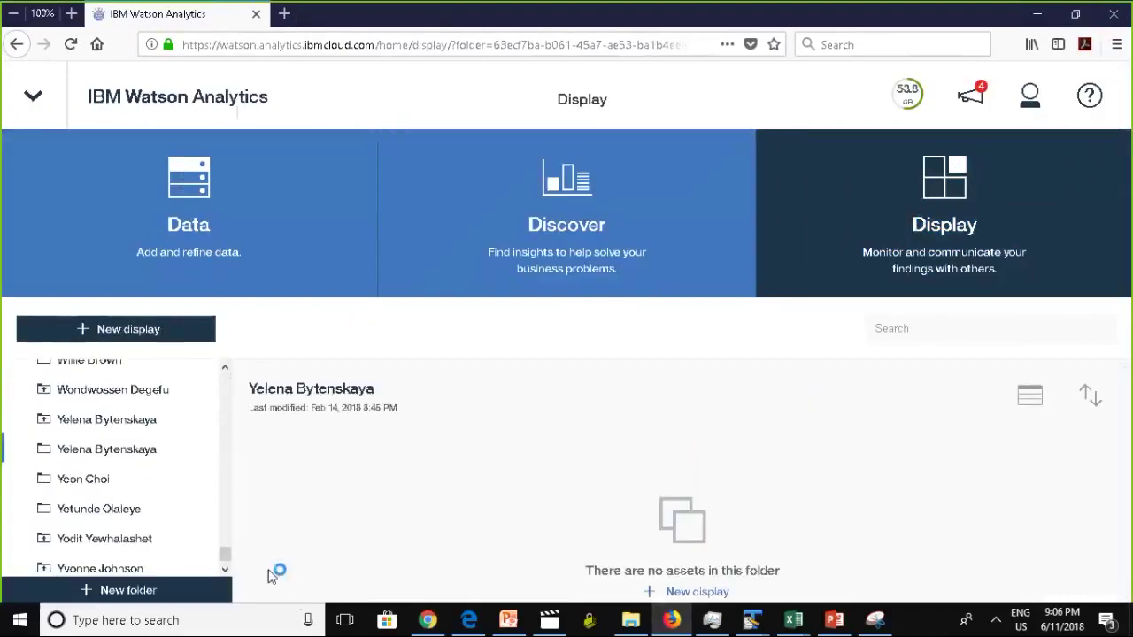
pyautogui.moveTo(234, 564); pyautogui.dragTo(225, 349)
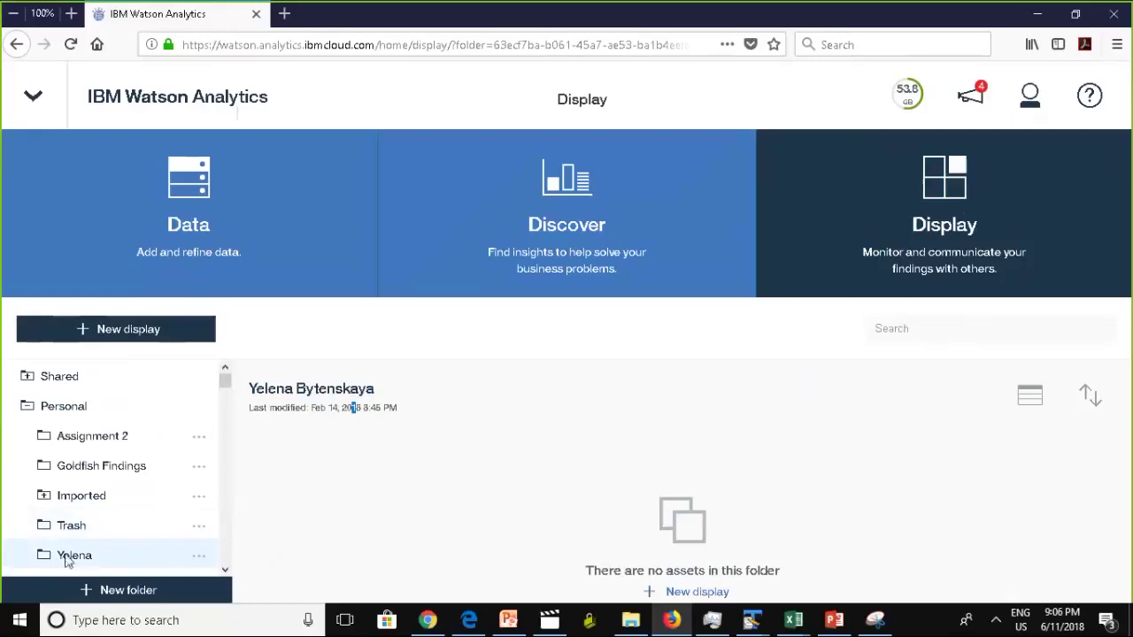
pyautogui.scroll(-1, 65, 561)
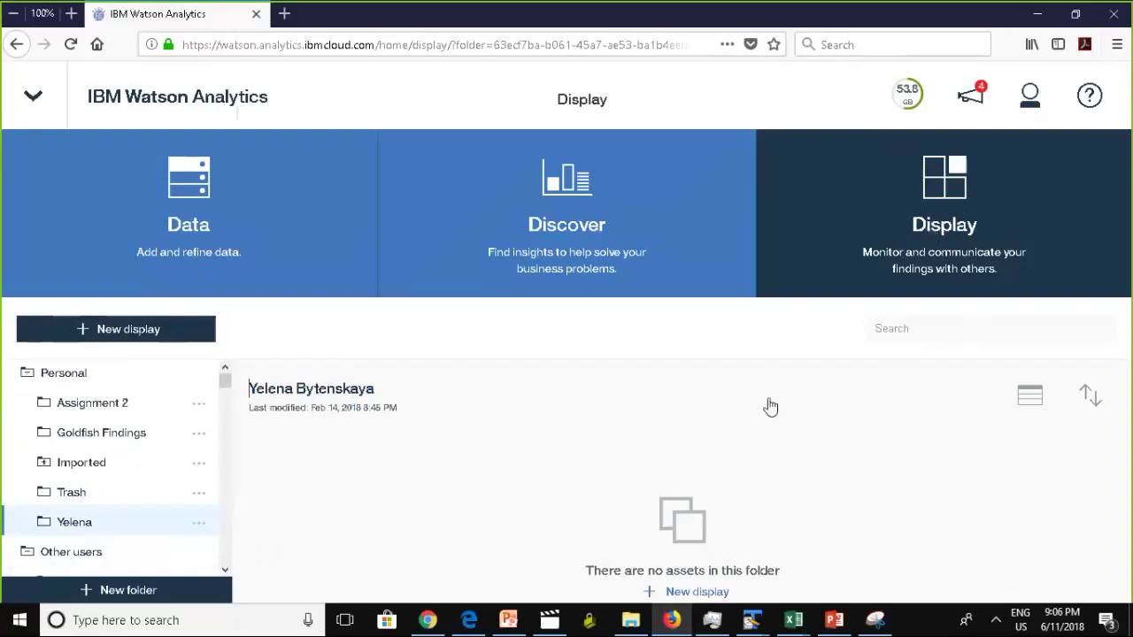
pyautogui.scroll(-2, 55, 431)
pyautogui.click(56, 431)
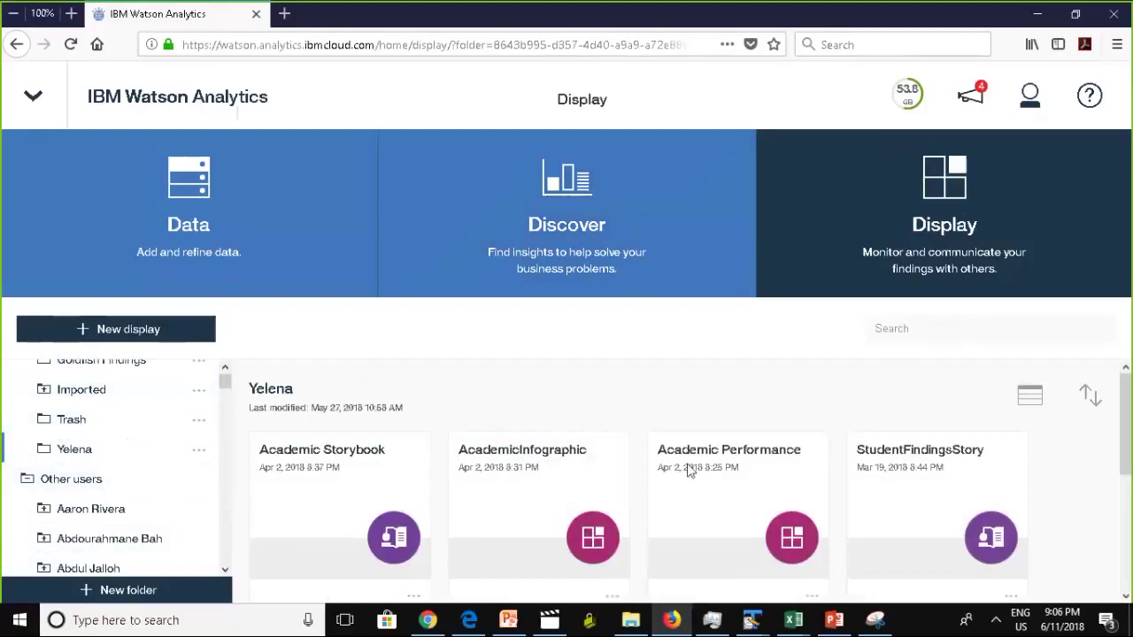
pyautogui.click(750, 501)
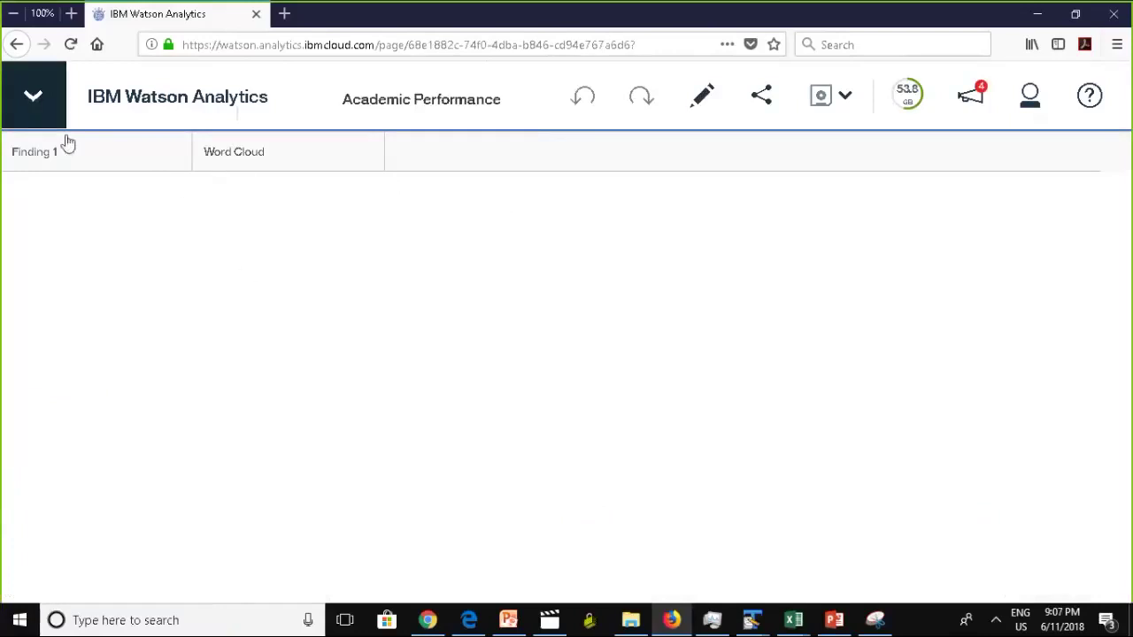
pyautogui.click(16, 113)
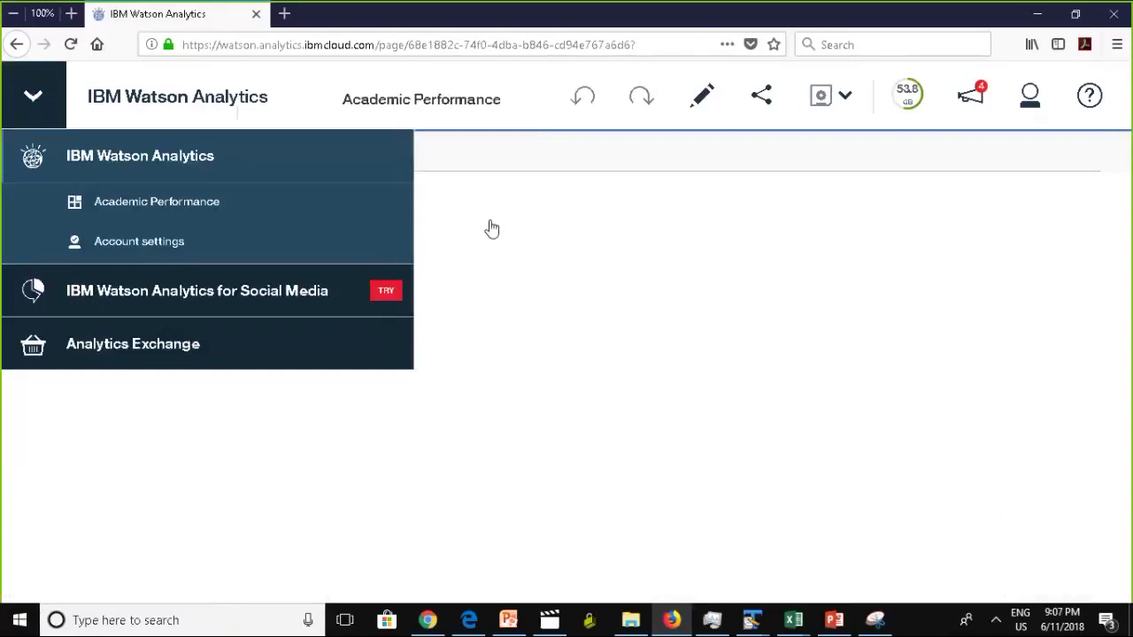
pyautogui.click(381, 209)
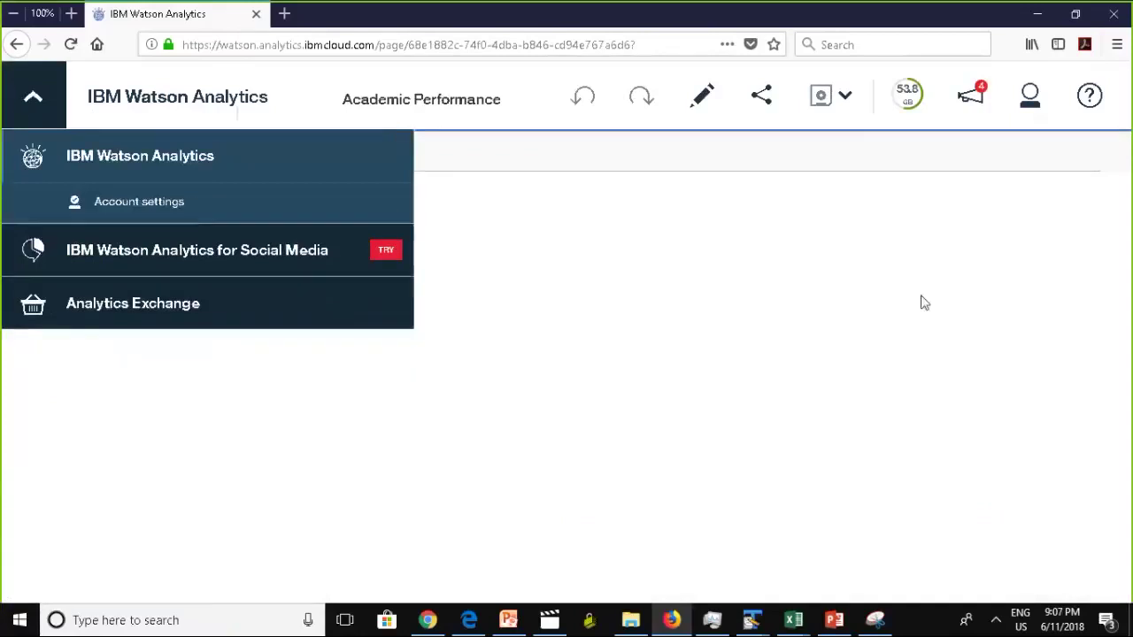
pyautogui.click(921, 303)
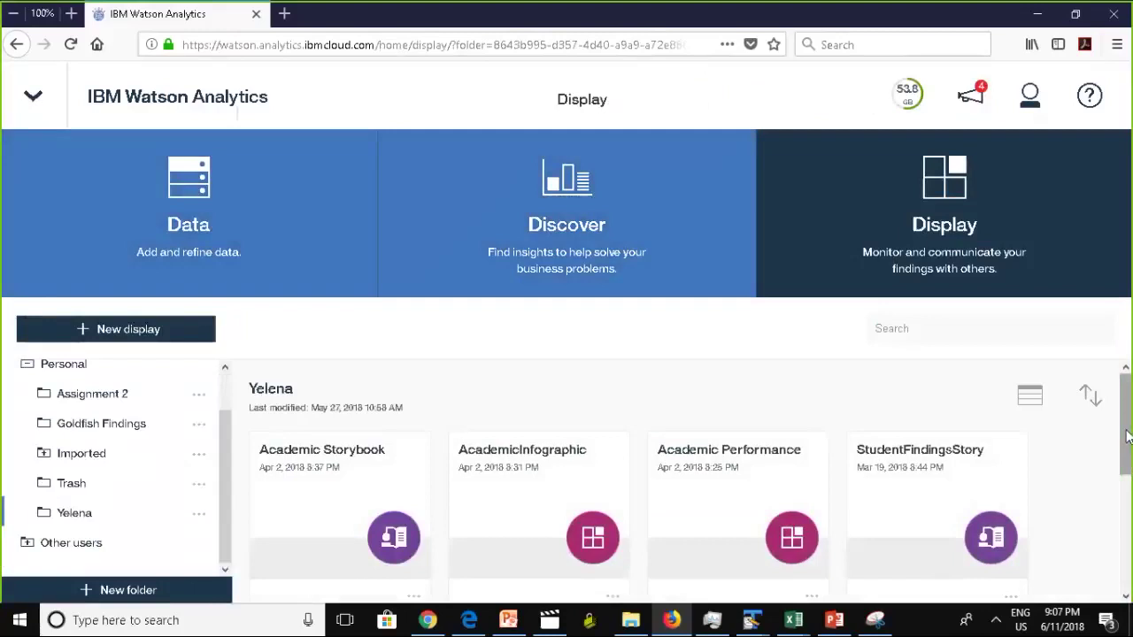
# Step: Open the Rislk Presentation display and examine how the County filter on its Risk Data tab applies compared with the Counties tab
pyautogui.moveTo(1127, 435); pyautogui.dragTo(1128, 466)
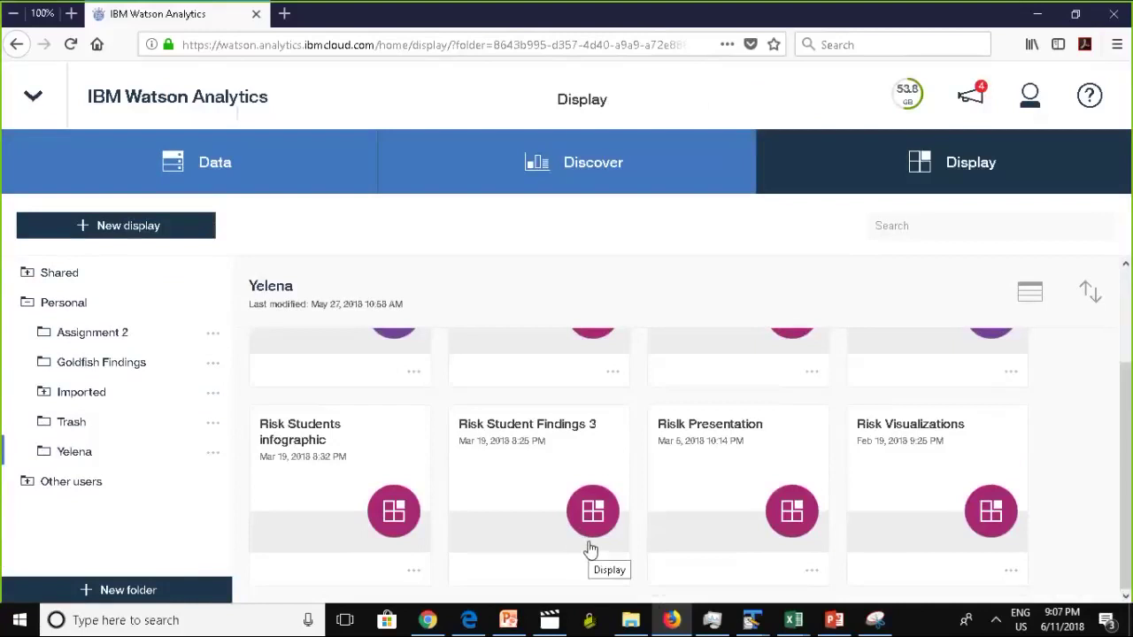
pyautogui.click(705, 457)
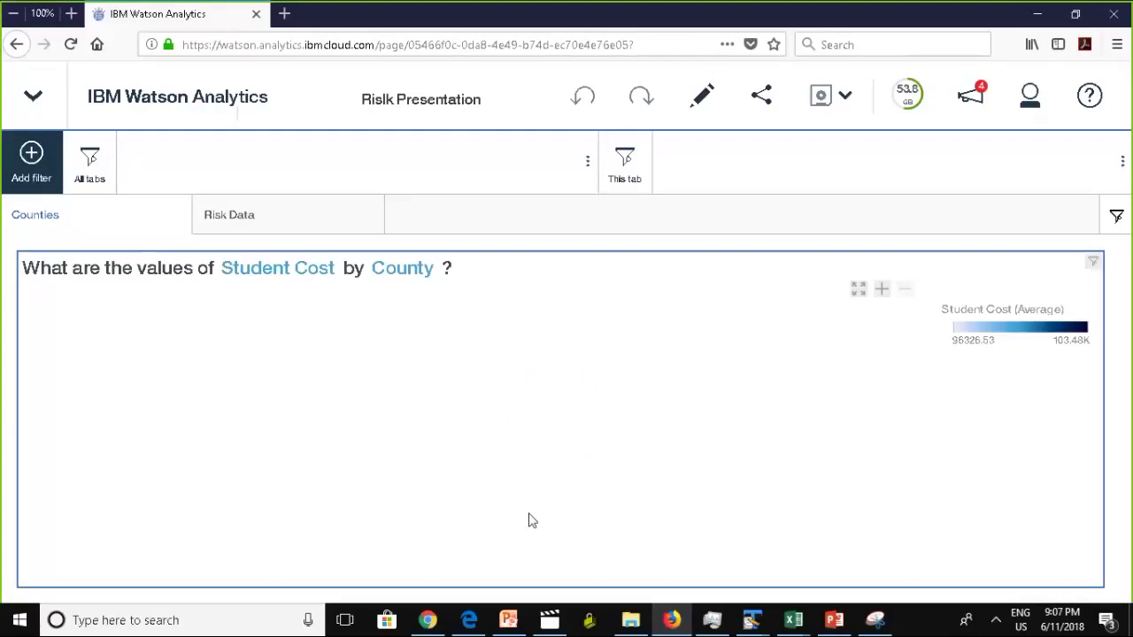
pyautogui.click(249, 220)
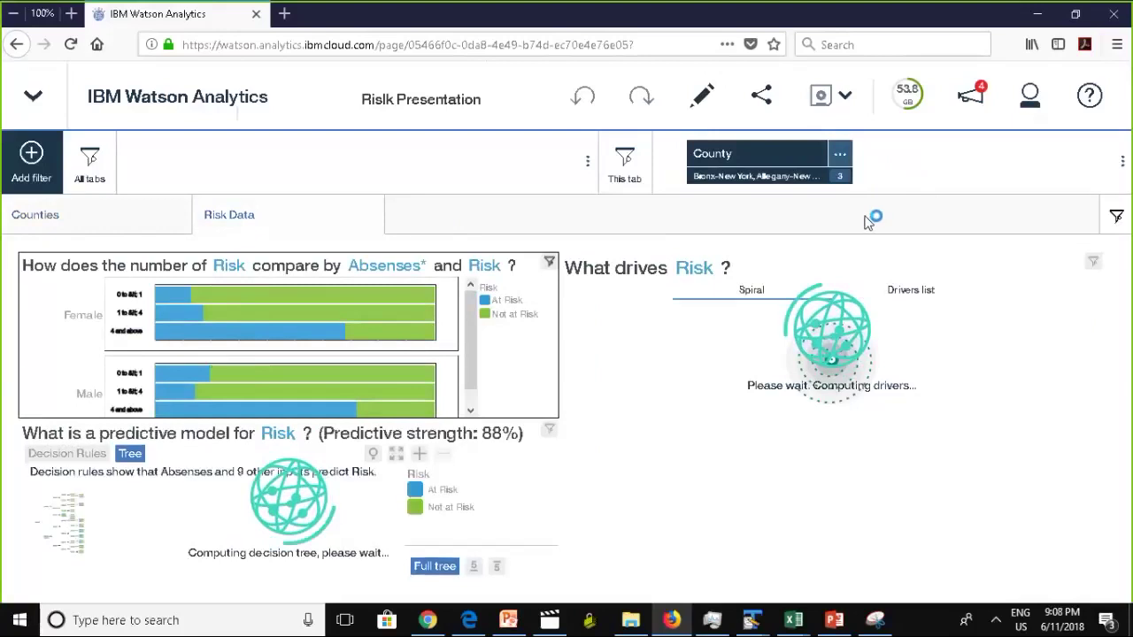
pyautogui.click(23, 222)
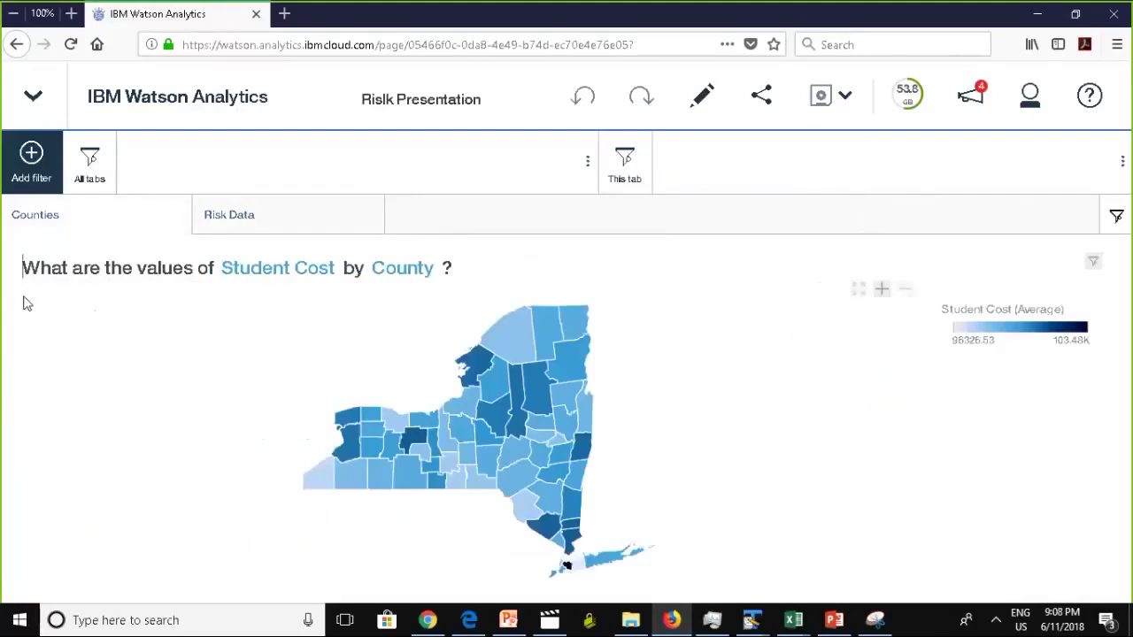
pyautogui.click(288, 219)
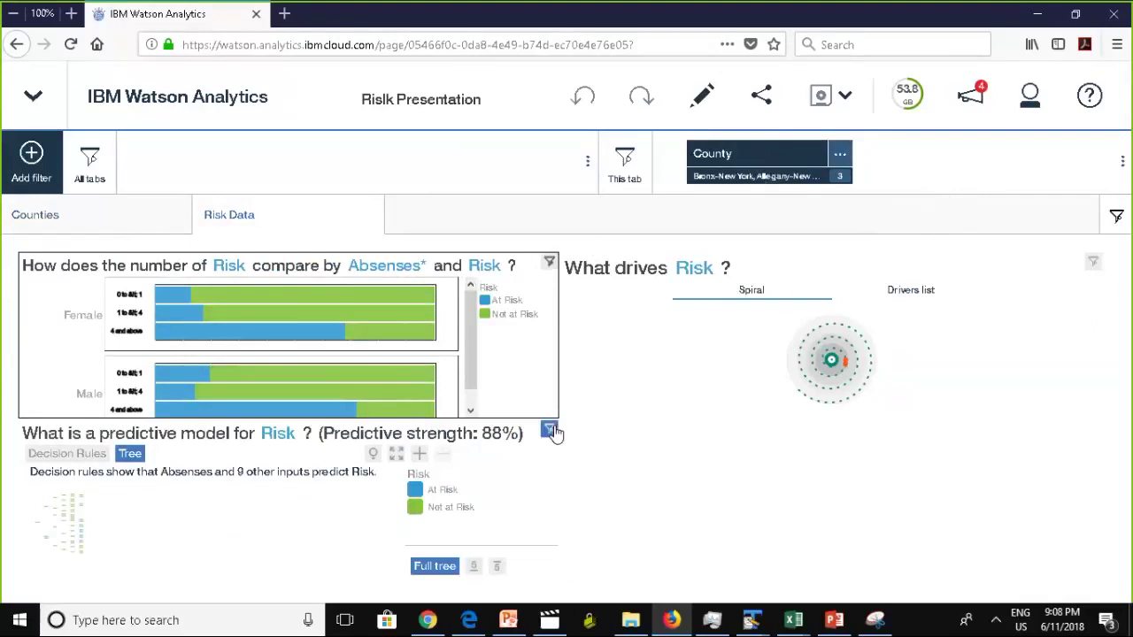
pyautogui.moveTo(553, 431)
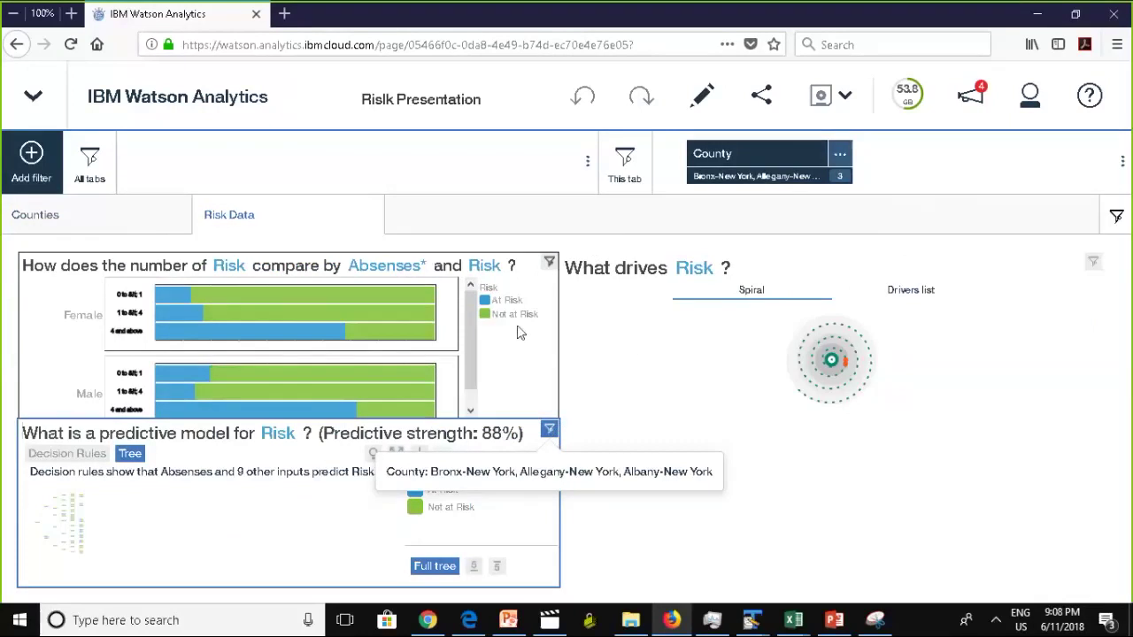
pyautogui.click(657, 365)
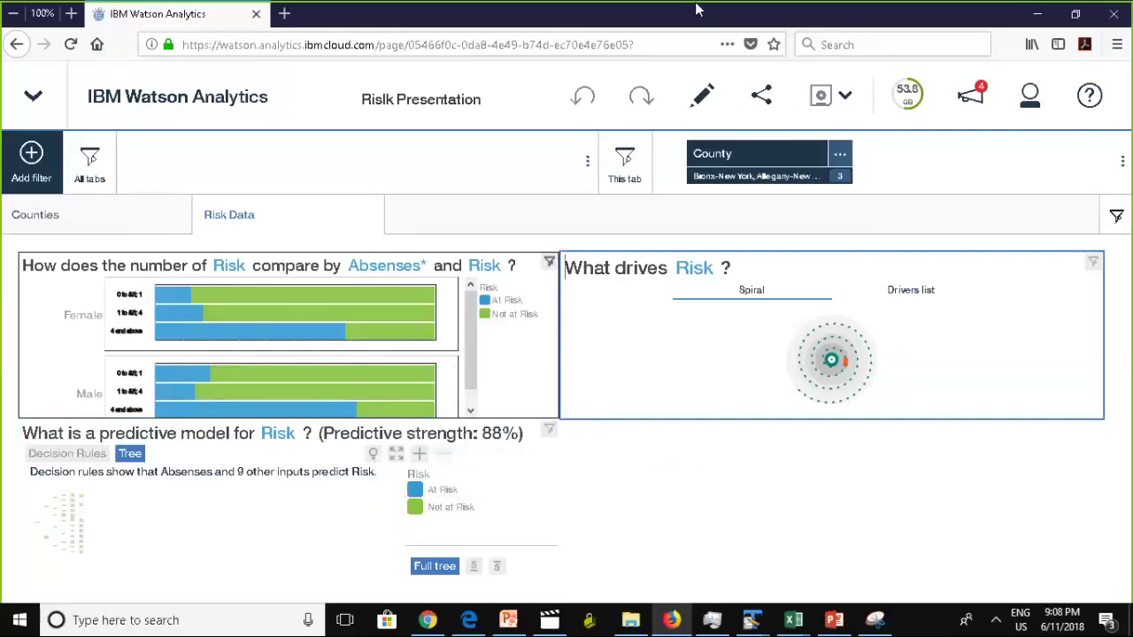
# Step: Toggle Rislk Presentation into edit mode and back to view mode, and return to the Student Findings dashboard in Chrome with its Filters panel closed
pyautogui.click(701, 98)
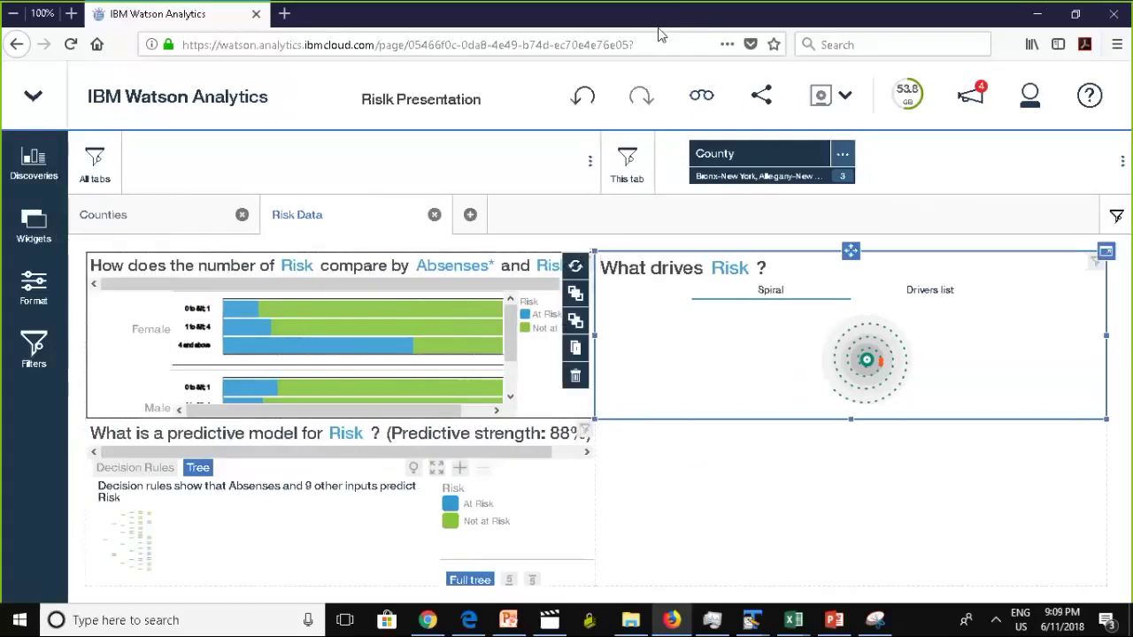
pyautogui.click(701, 101)
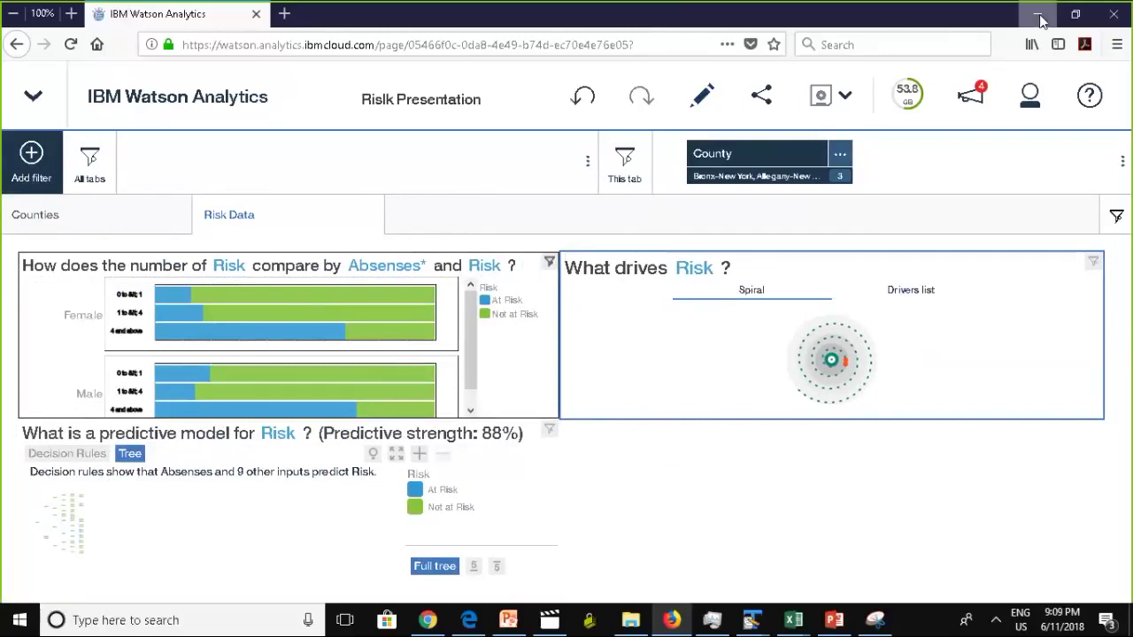
pyautogui.click(428, 622)
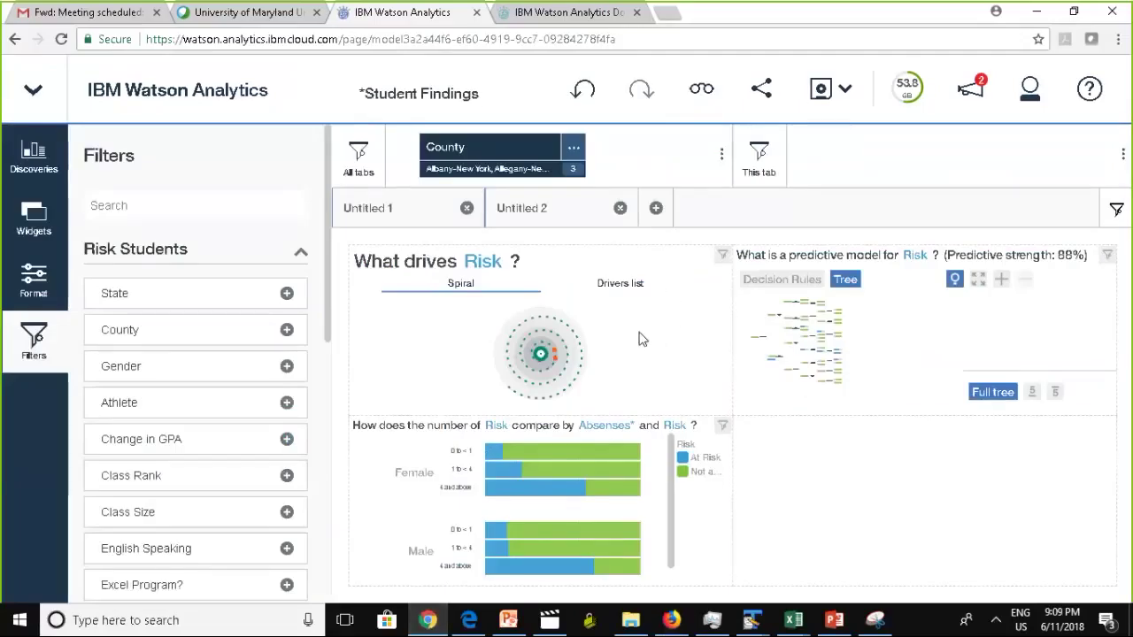
pyautogui.click(779, 545)
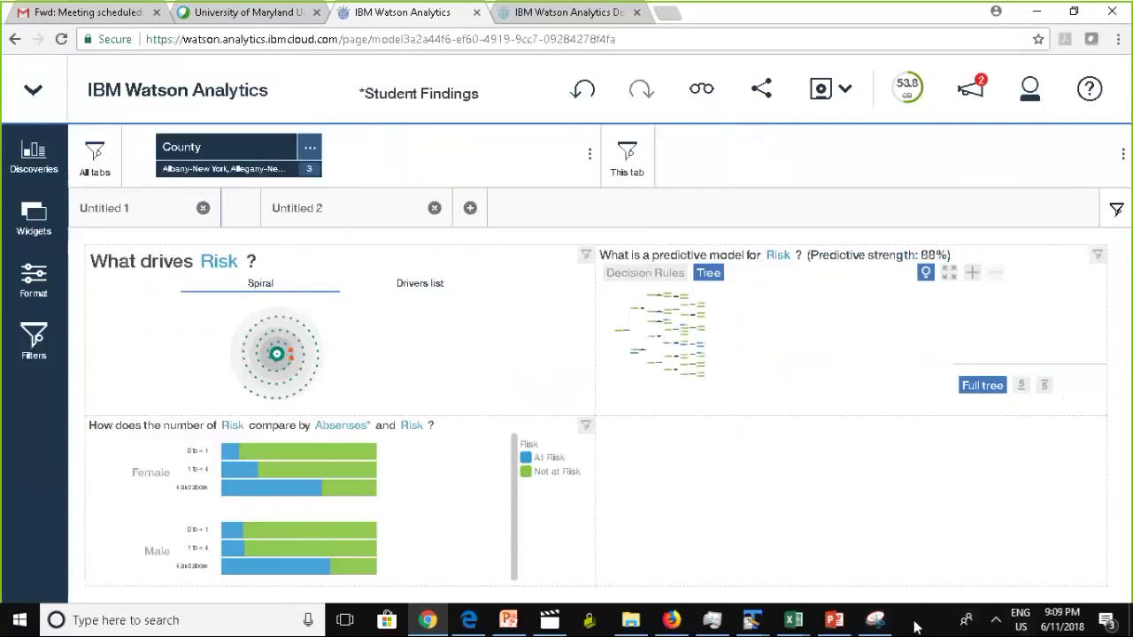
# Step: Switch to PowerPoint and review slide 39, Adding Discoveries to Display
pyautogui.click(833, 622)
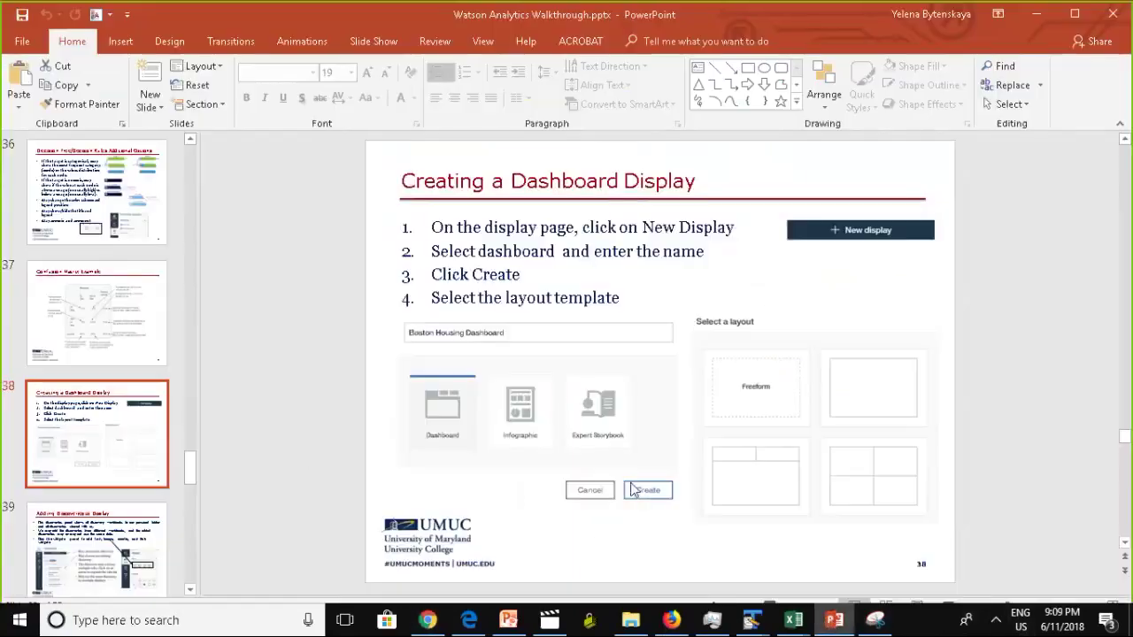
pyautogui.click(153, 509)
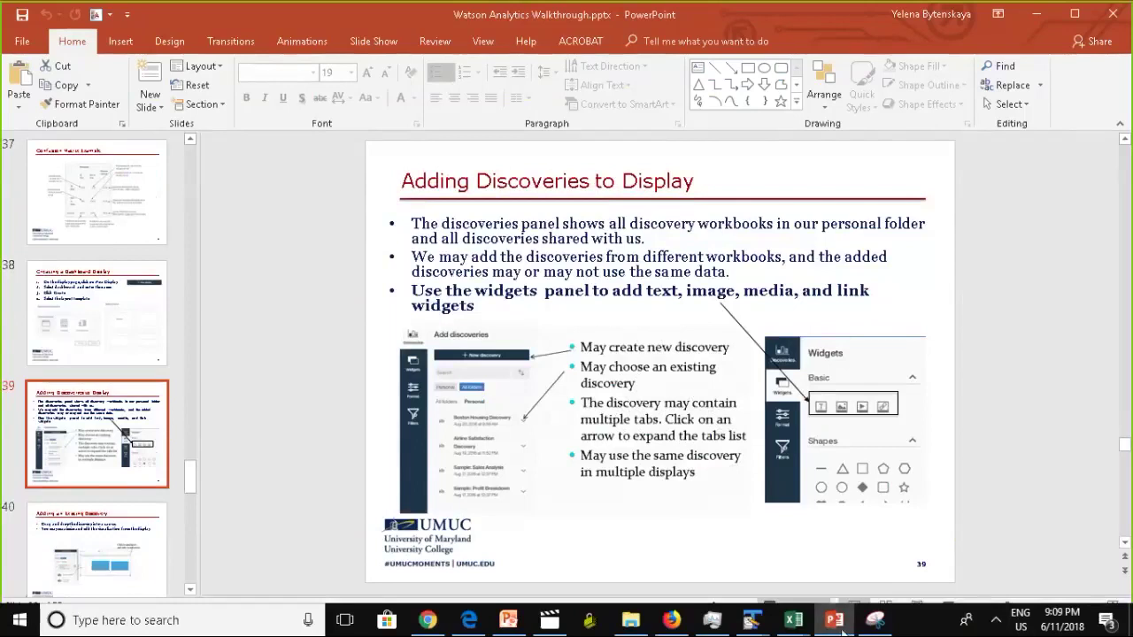
pyautogui.moveTo(841, 630)
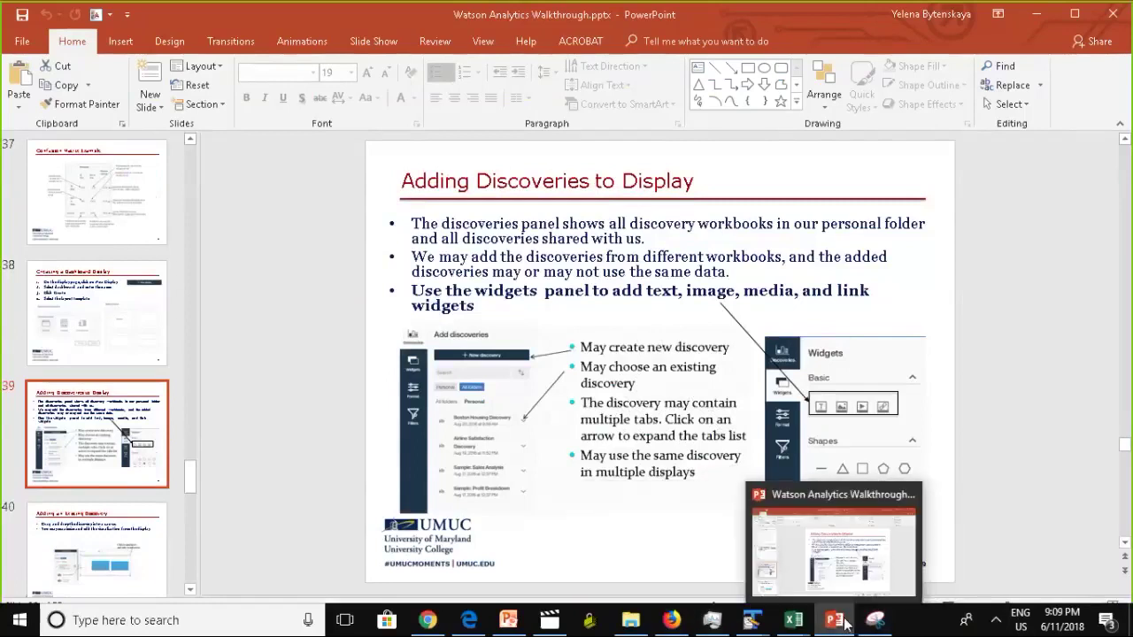
# Step: Switch to Chrome and add a text widget in the dashboard's empty cell below the predictive model, replacing its placeholder with the presenter's first name
pyautogui.click(429, 623)
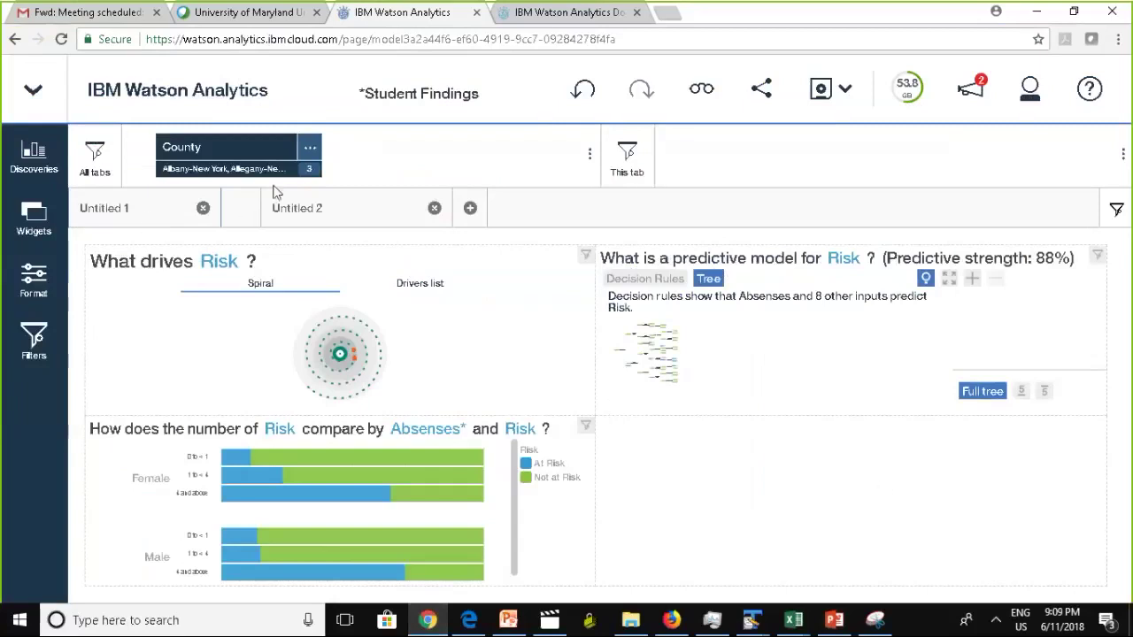
pyautogui.click(28, 221)
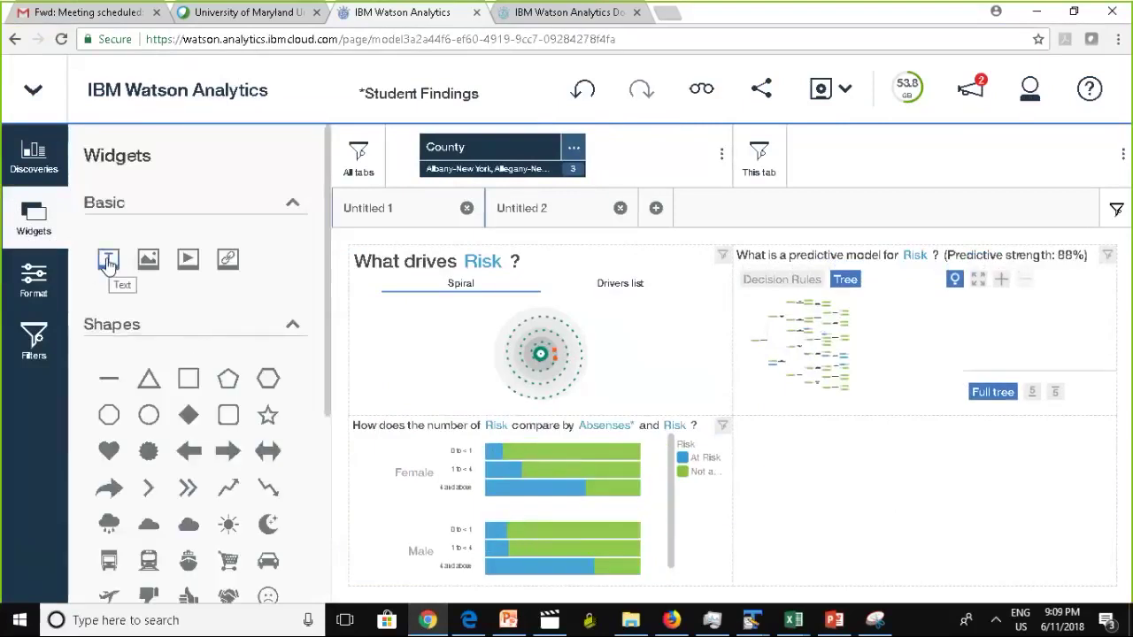
pyautogui.moveTo(108, 264); pyautogui.dragTo(925, 496)
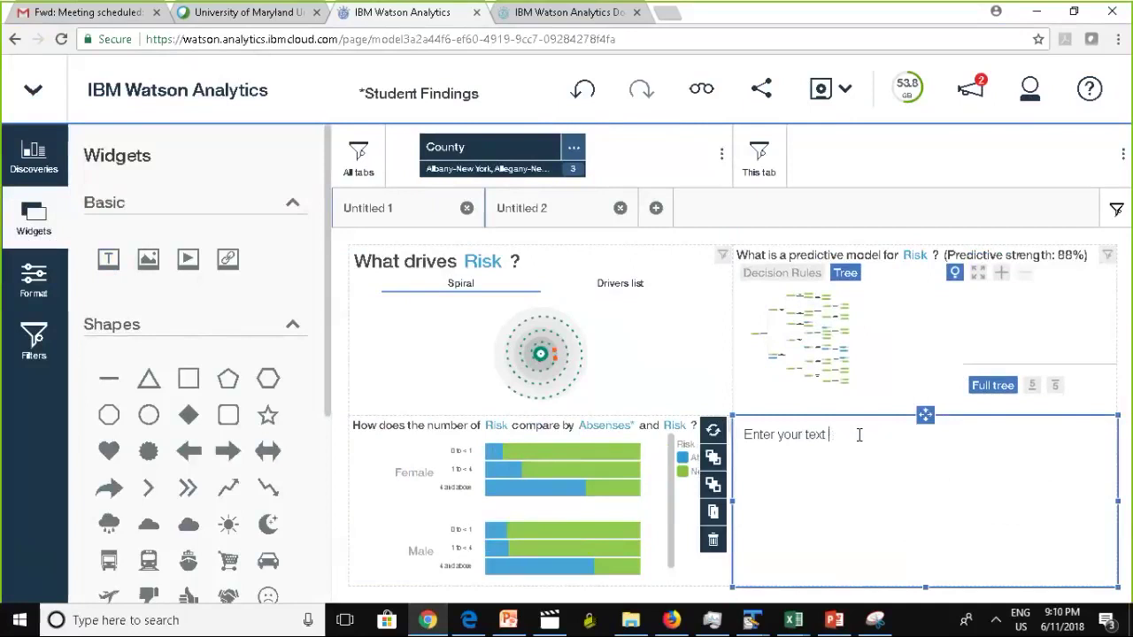
pyautogui.press('BackSpace')
pyautogui.press('BackSpace')
pyautogui.press('BackSpace')
pyautogui.press('BackSpace')
pyautogui.press('BackSpace')
pyautogui.press('BackSpace')
pyautogui.press('BackSpace')
pyautogui.press('BackSpace')
pyautogui.press('BackSpace')
pyautogui.press('BackSpace')
pyautogui.press('BackSpace')
pyautogui.press('BackSpace')
pyautogui.press('BackSpace')
pyautogui.press('BackSpace')
pyautogui.press('BackSpace')
pyautogui.press('BackSpace')
pyautogui.write('Yelena')
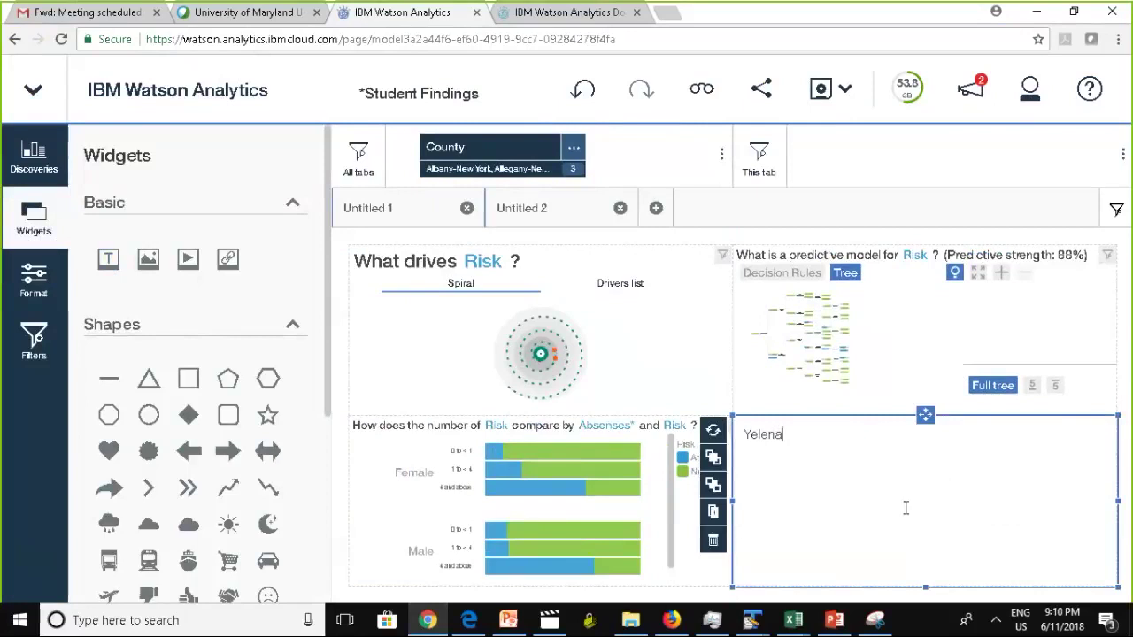
pyautogui.click(713, 576)
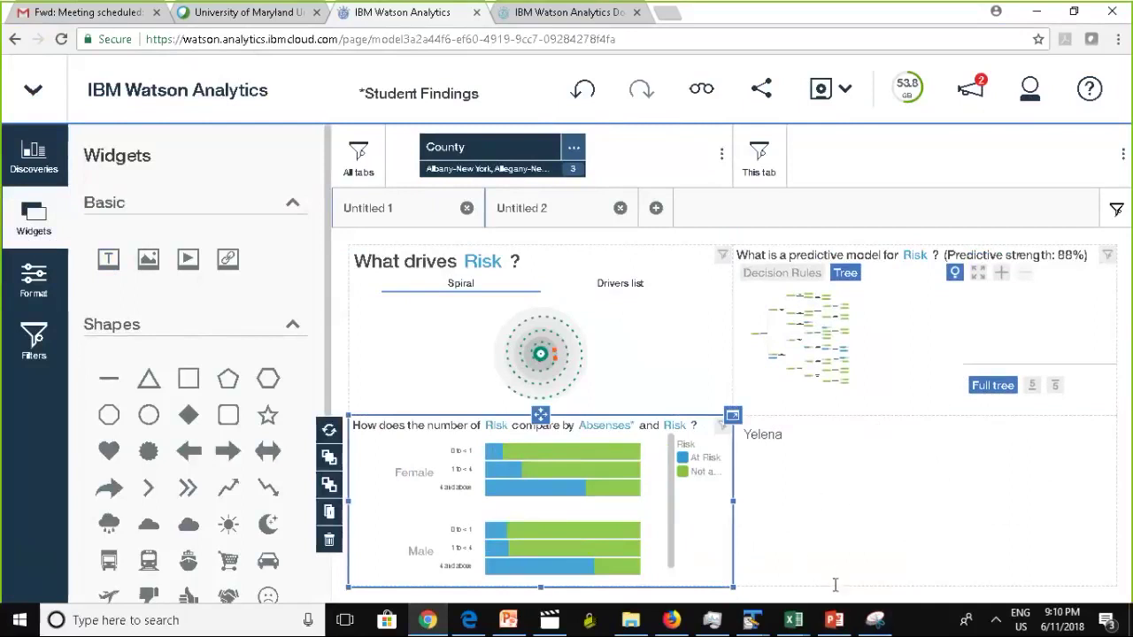
# Step: Review the walkthrough slides in PowerPoint, examine the Share options of the Student Findings dashboard, and return to the Display Toolbar Options slide
pyautogui.click(834, 620)
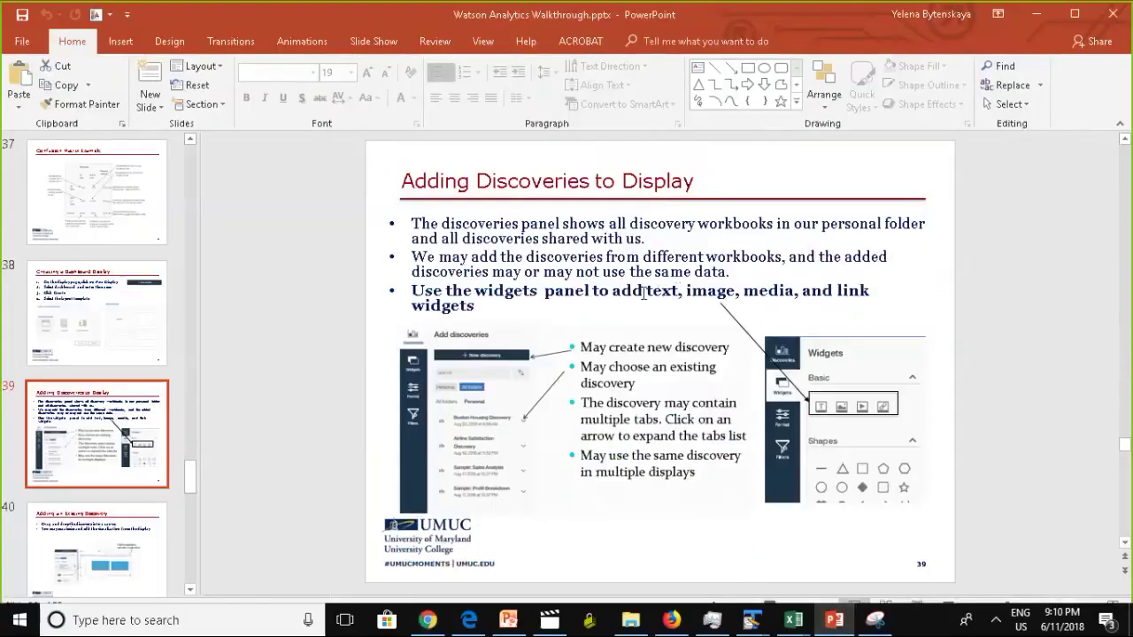
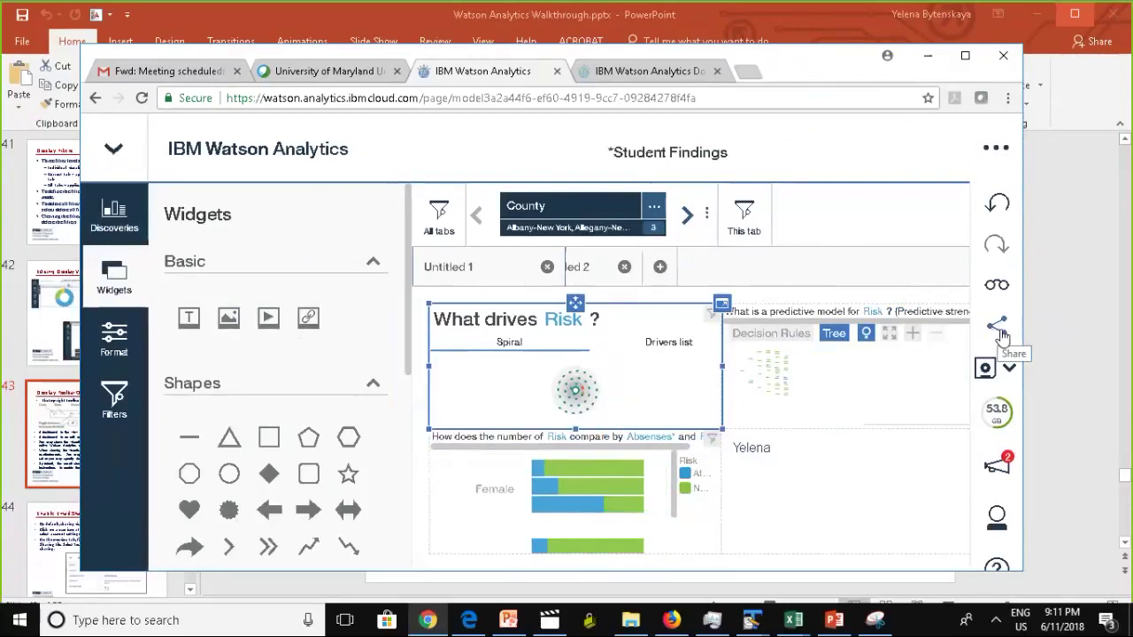
pyautogui.click(999, 329)
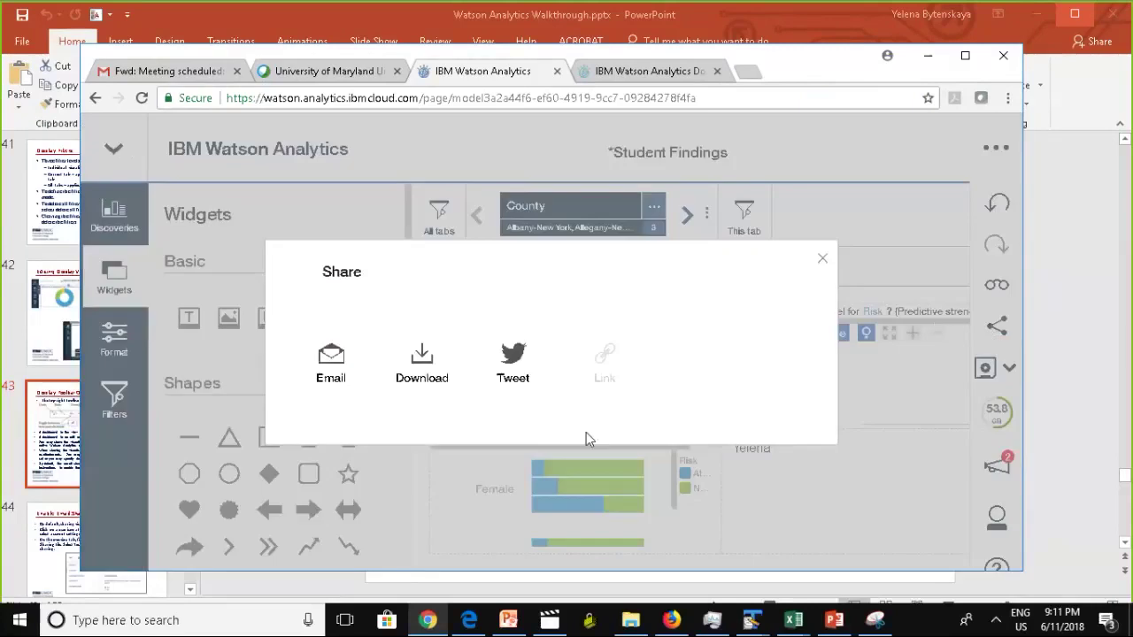
pyautogui.click(822, 264)
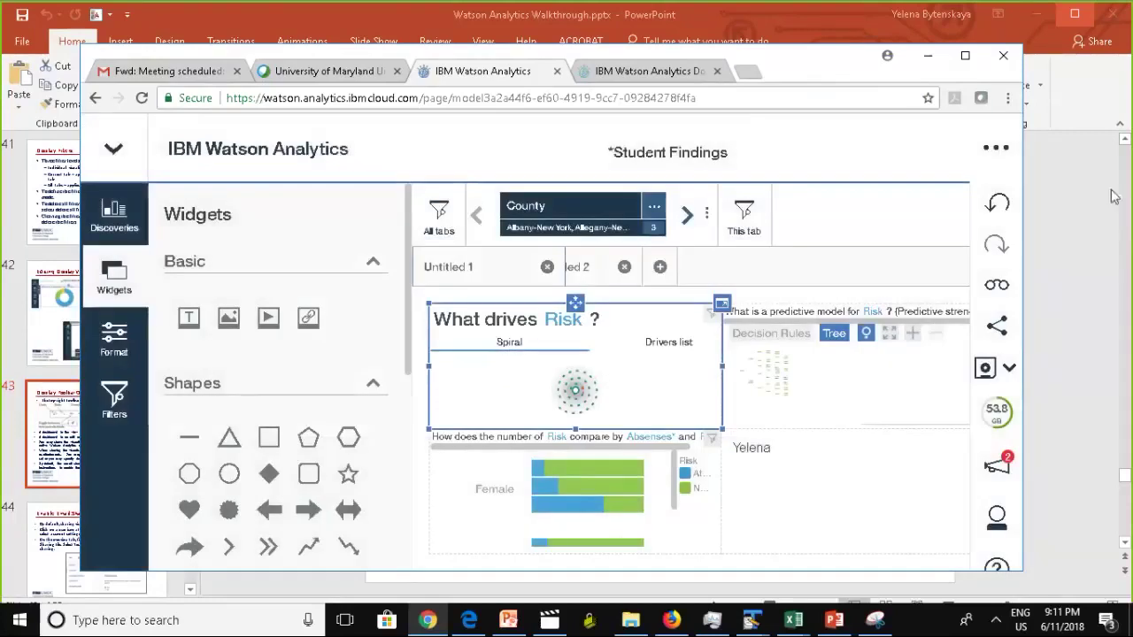
pyautogui.click(928, 55)
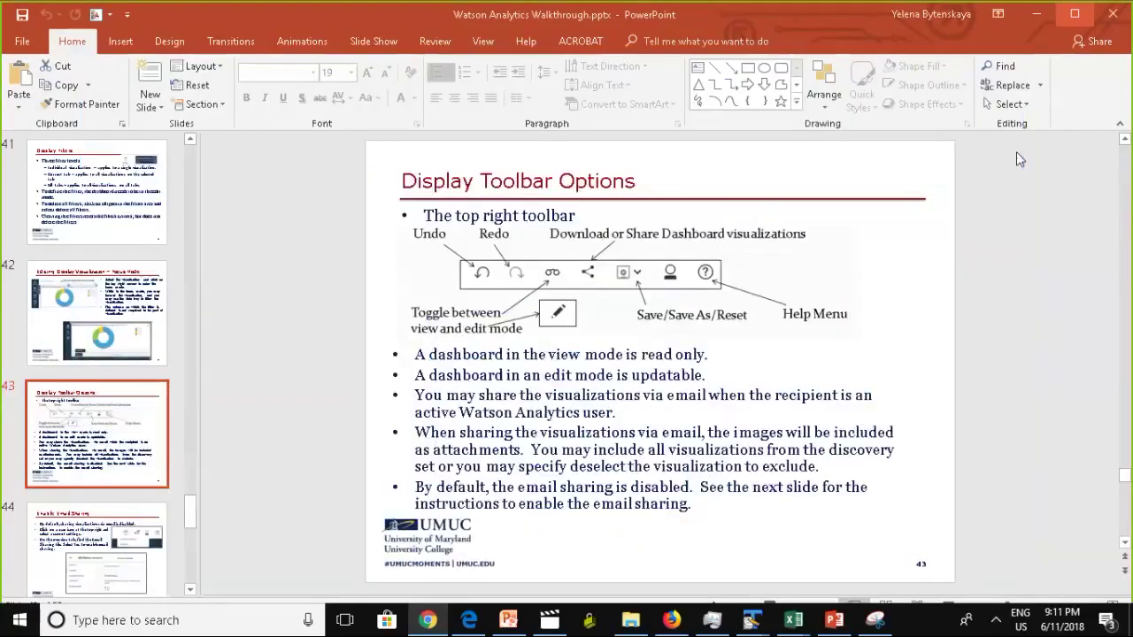
# Step: Review slide 44, Enable Email Sharing, in the walkthrough presentation
pyautogui.click(428, 620)
pyautogui.click(1085, 390)
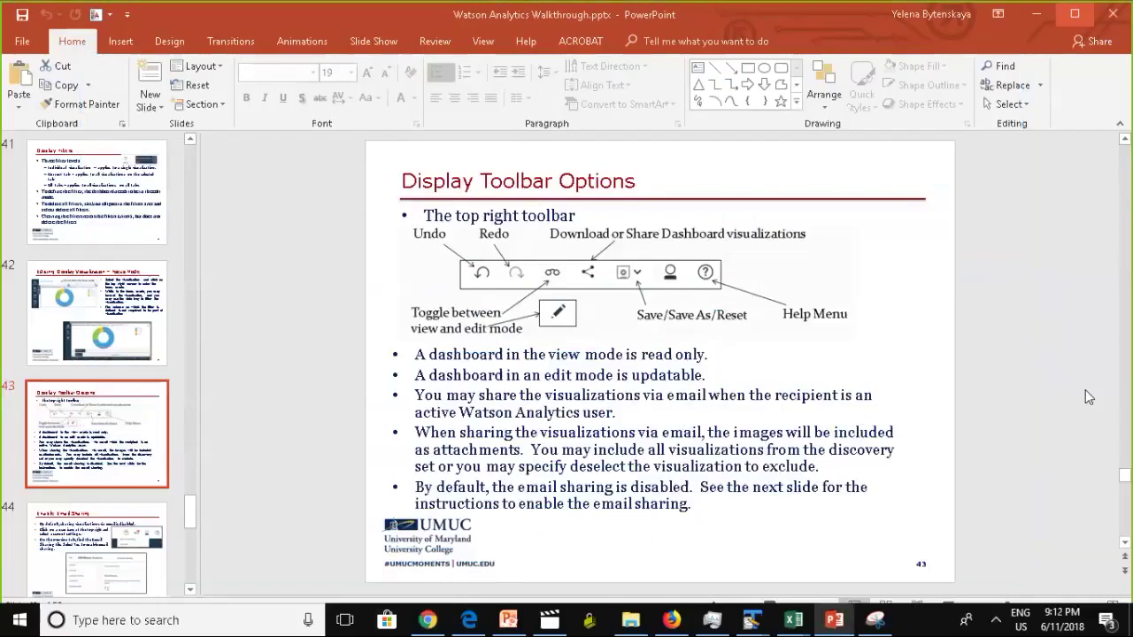
pyautogui.click(106, 524)
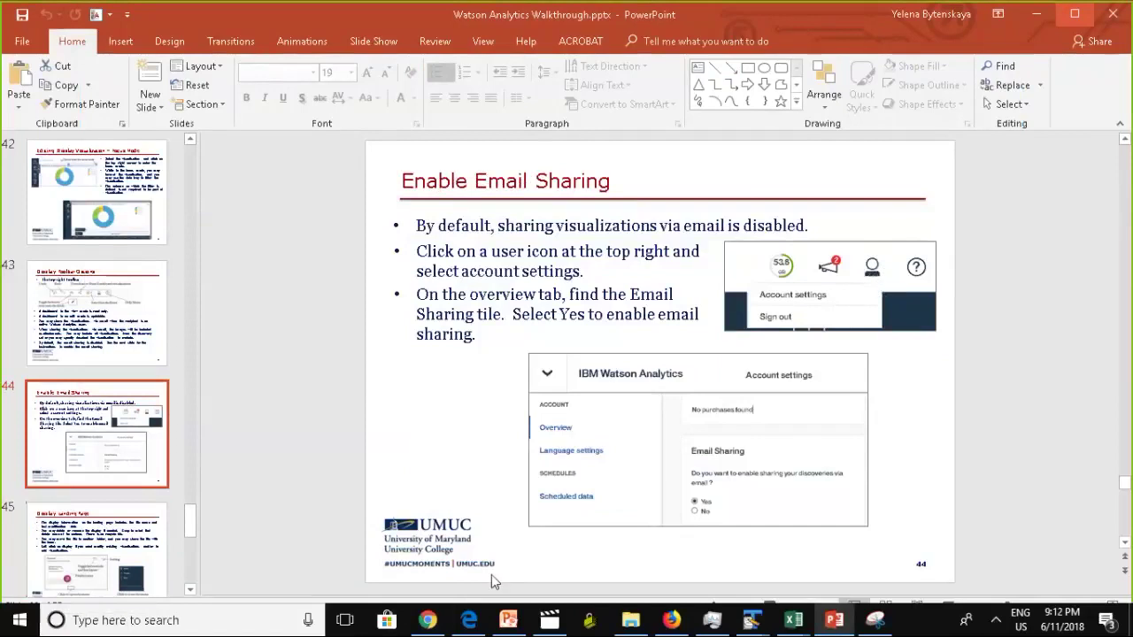
# Step: Switch to Chrome and examine the Email Sharing option in the Watson Analytics account settings overview
pyautogui.moveTo(426, 631)
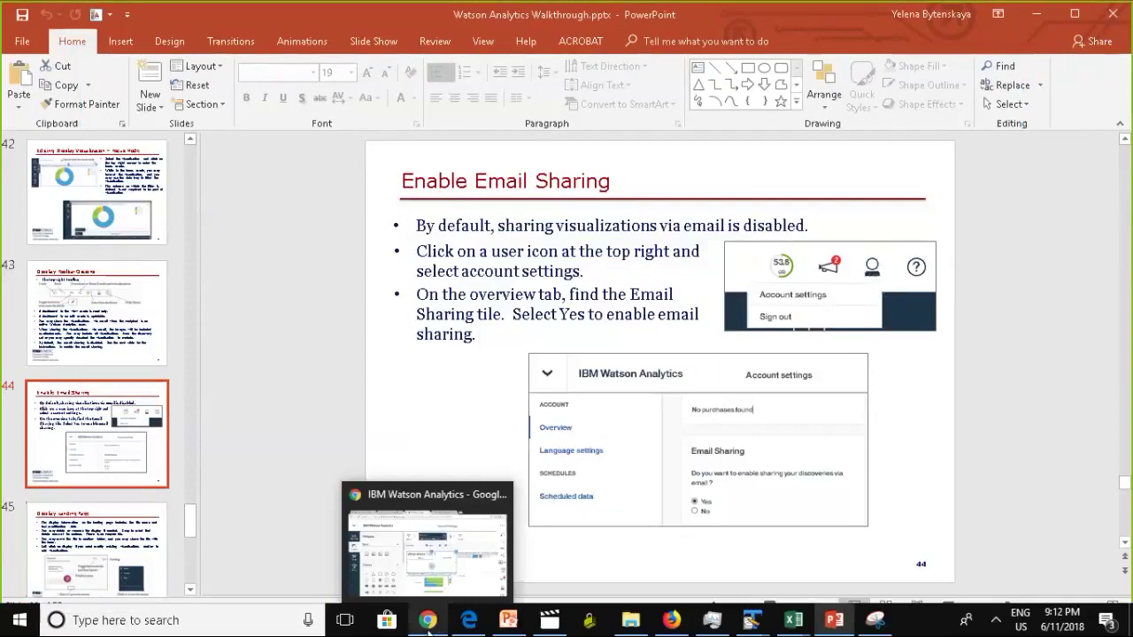
pyautogui.click(428, 624)
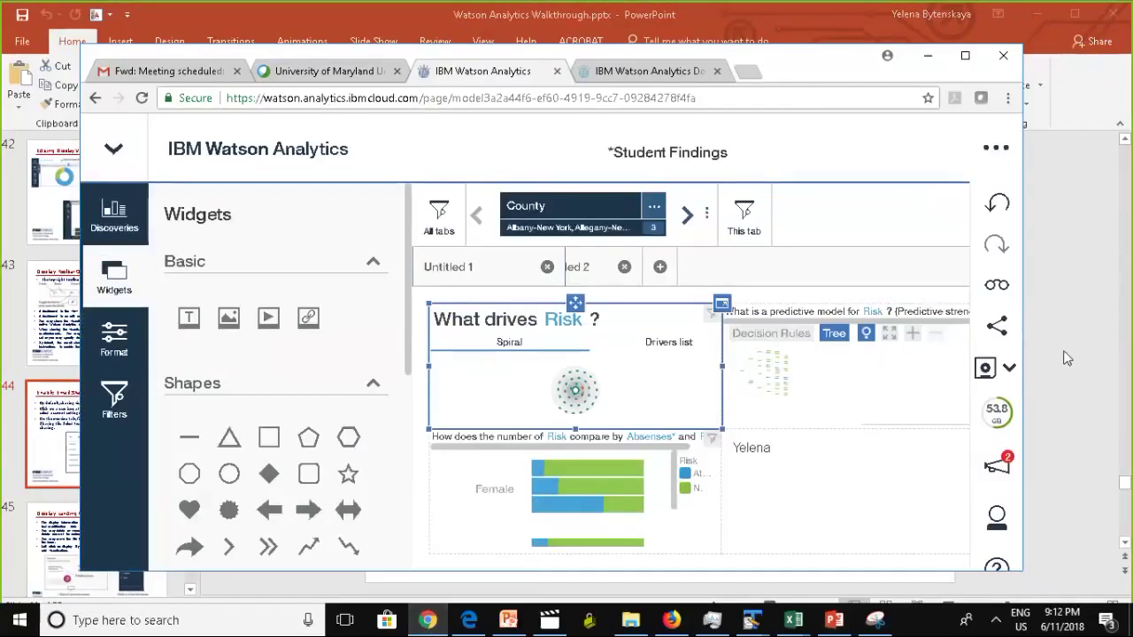
pyautogui.click(1006, 526)
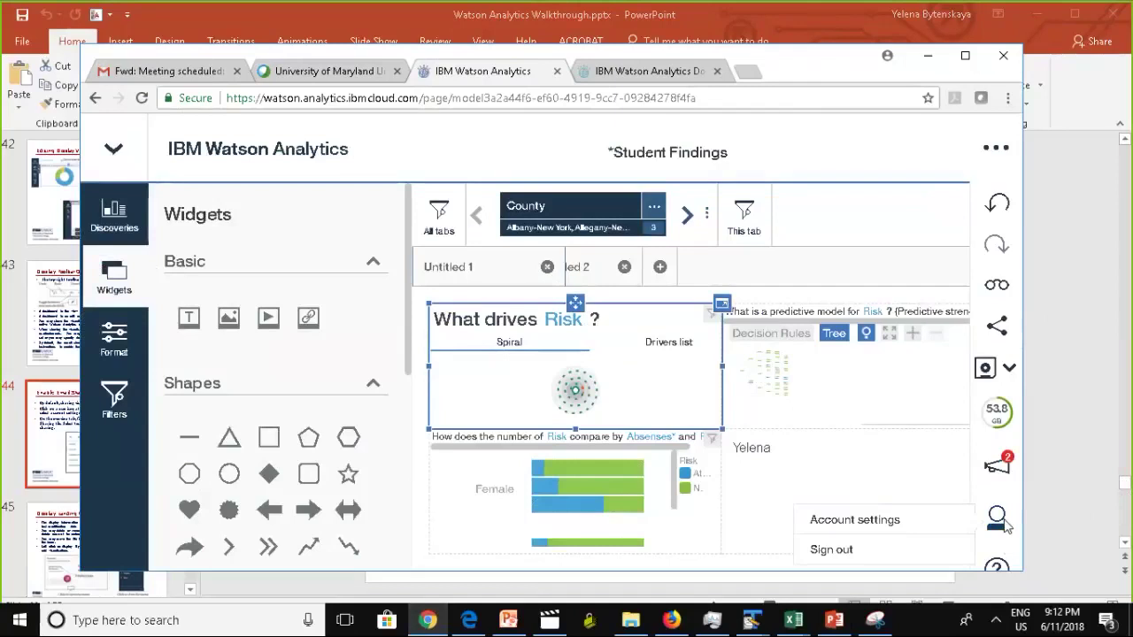
pyautogui.click(890, 524)
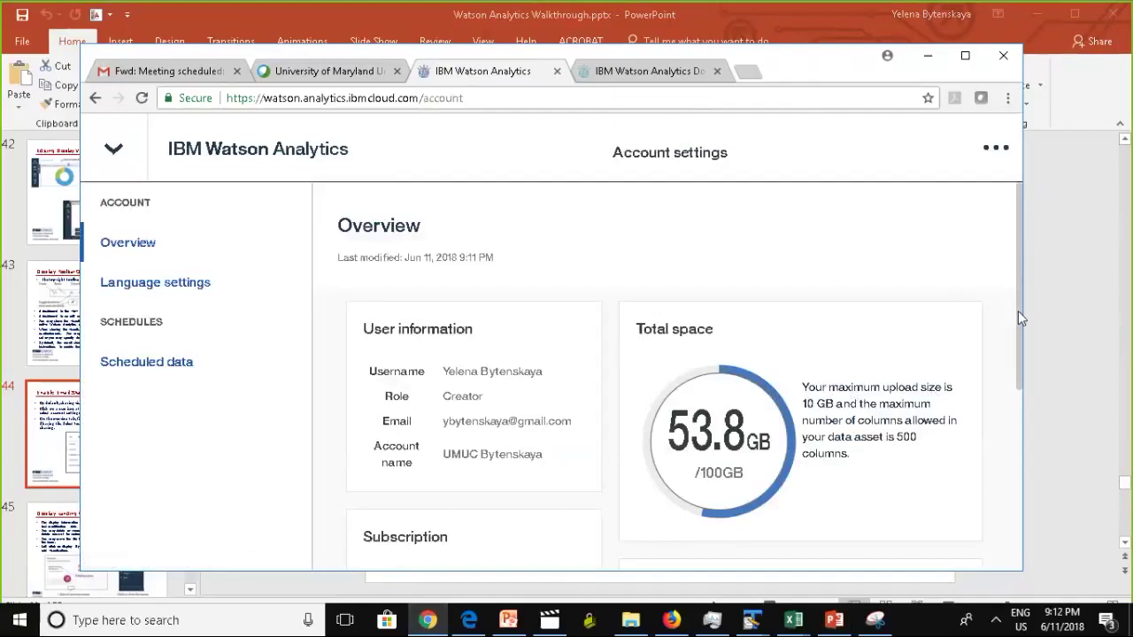
pyautogui.moveTo(1019, 312); pyautogui.dragTo(1030, 506)
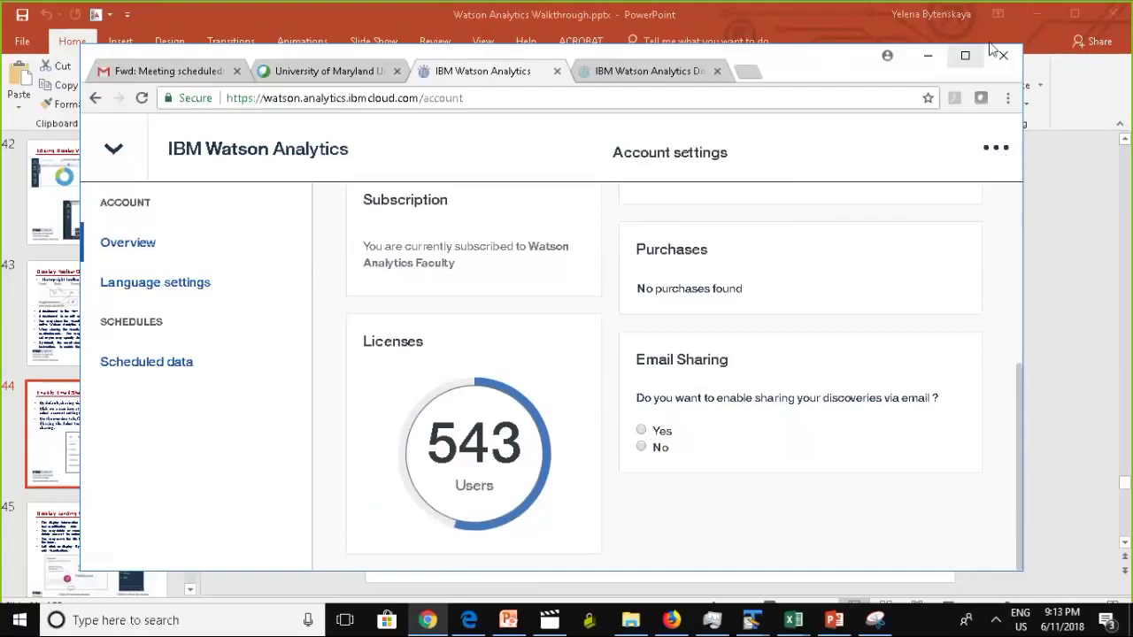
# Step: Switch to PowerPoint and review slide 45, Display Landing Page
pyautogui.click(835, 622)
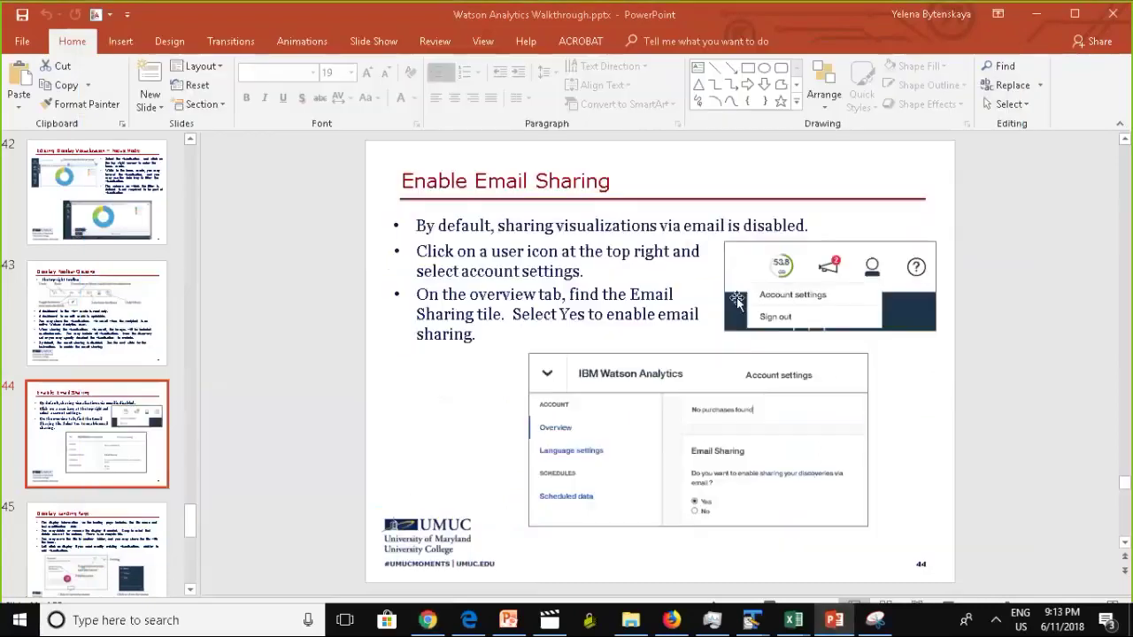
pyautogui.click(124, 532)
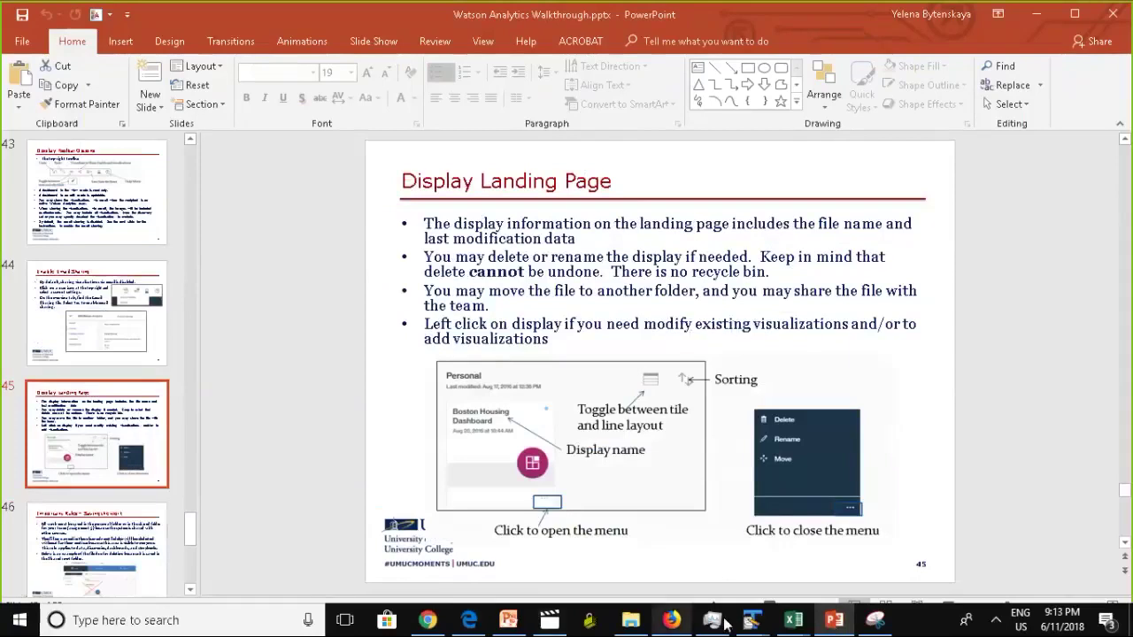
pyautogui.click(673, 622)
pyautogui.click(673, 622)
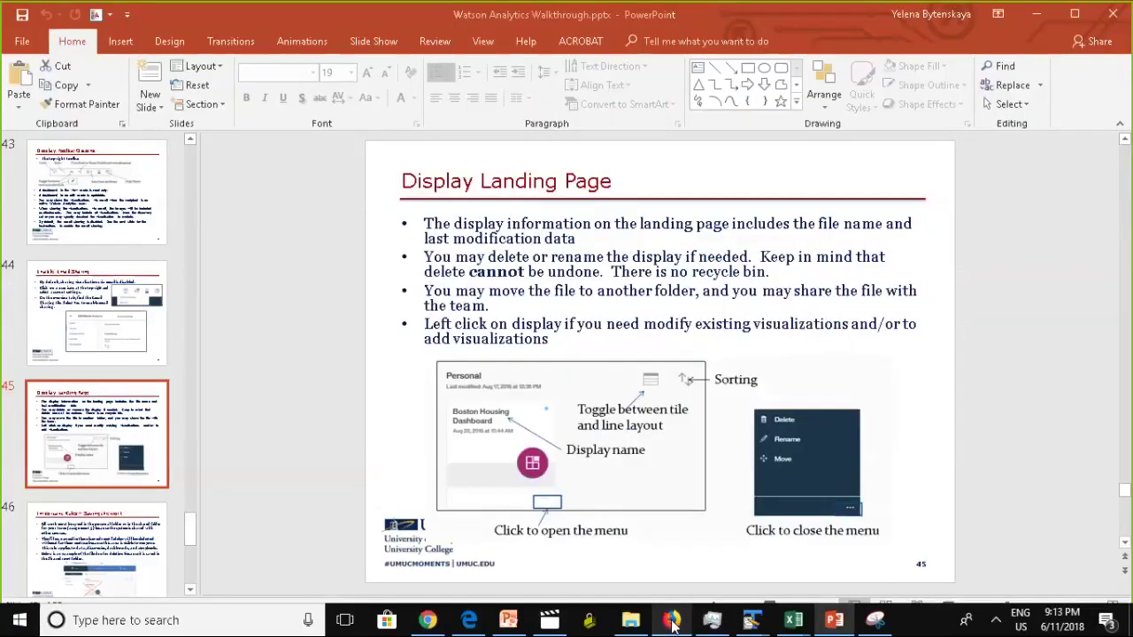
# Step: Switch to Chrome, leave the account settings for the Watson Analytics home page, and reopen the unsaved Student Findings dashboard
pyautogui.click(429, 624)
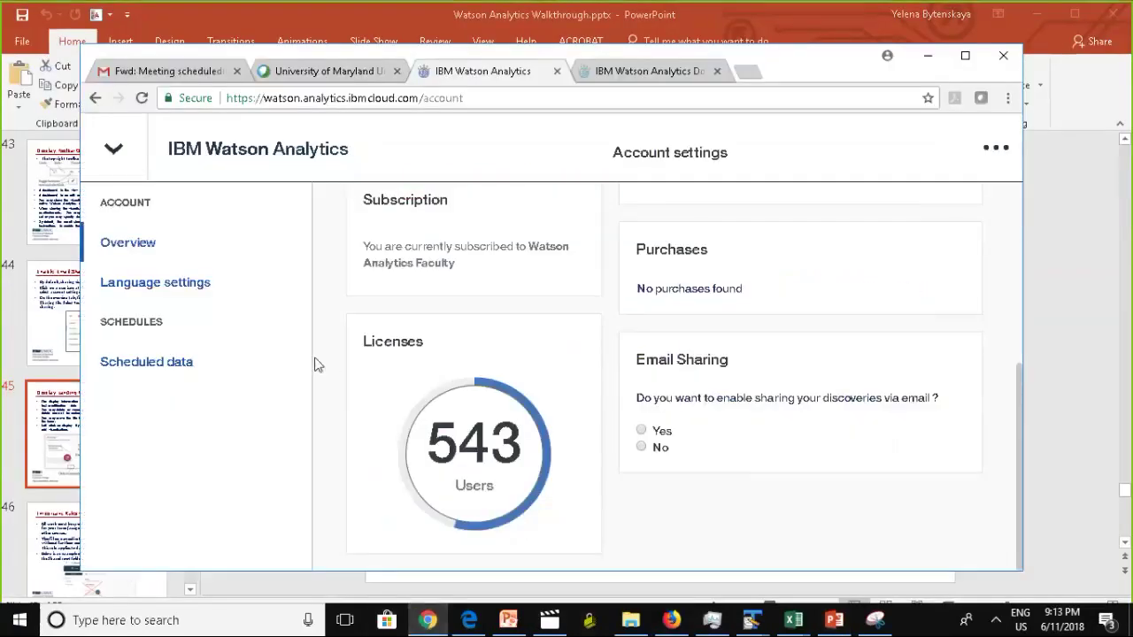
pyautogui.click(254, 153)
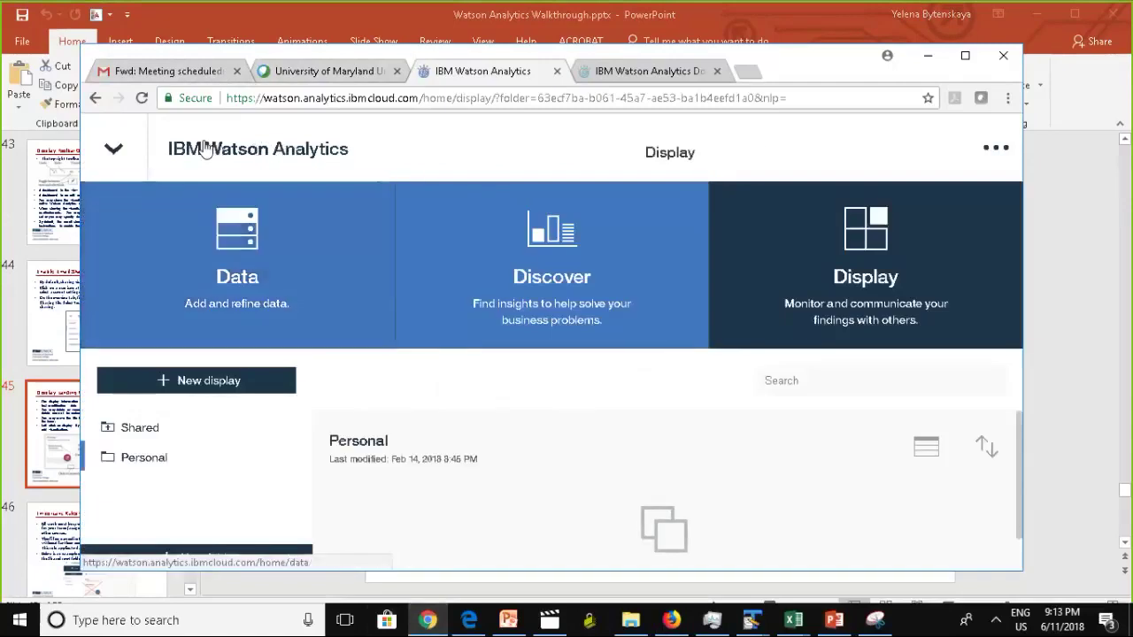
pyautogui.click(113, 148)
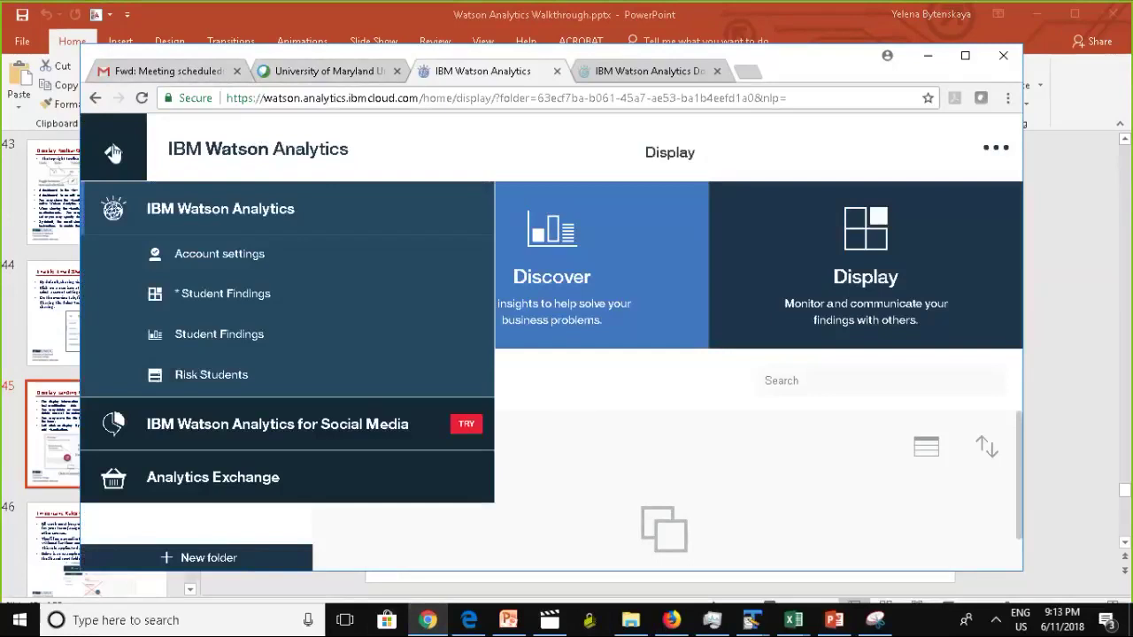
pyautogui.click(245, 295)
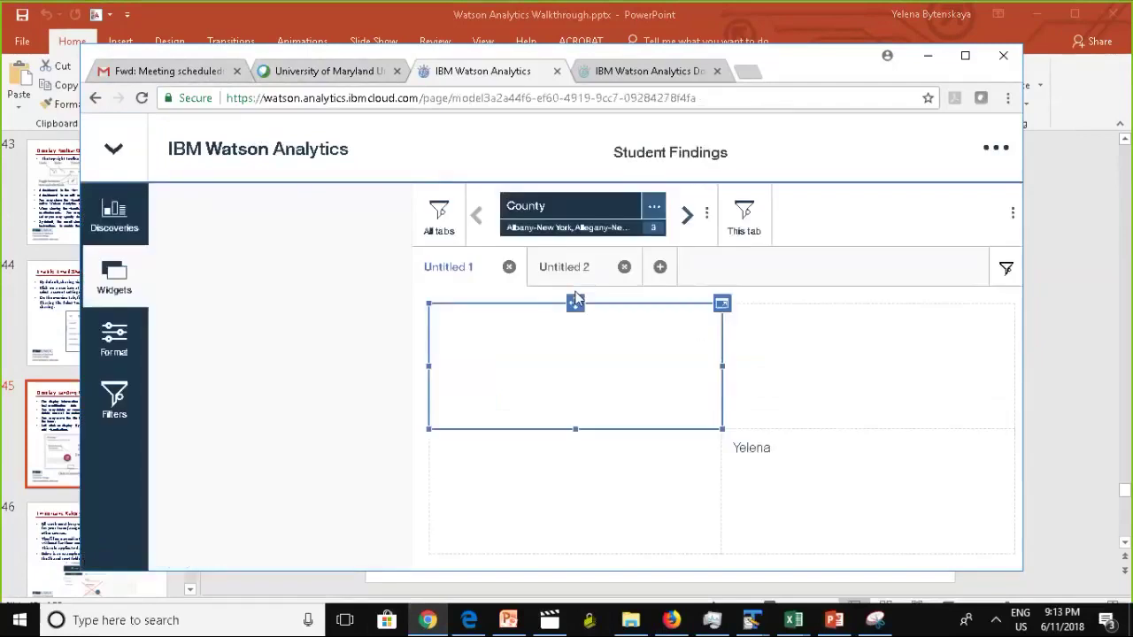
# Step: Save the dashboard in the Personal folder under the name Student Findings2
pyautogui.click(730, 305)
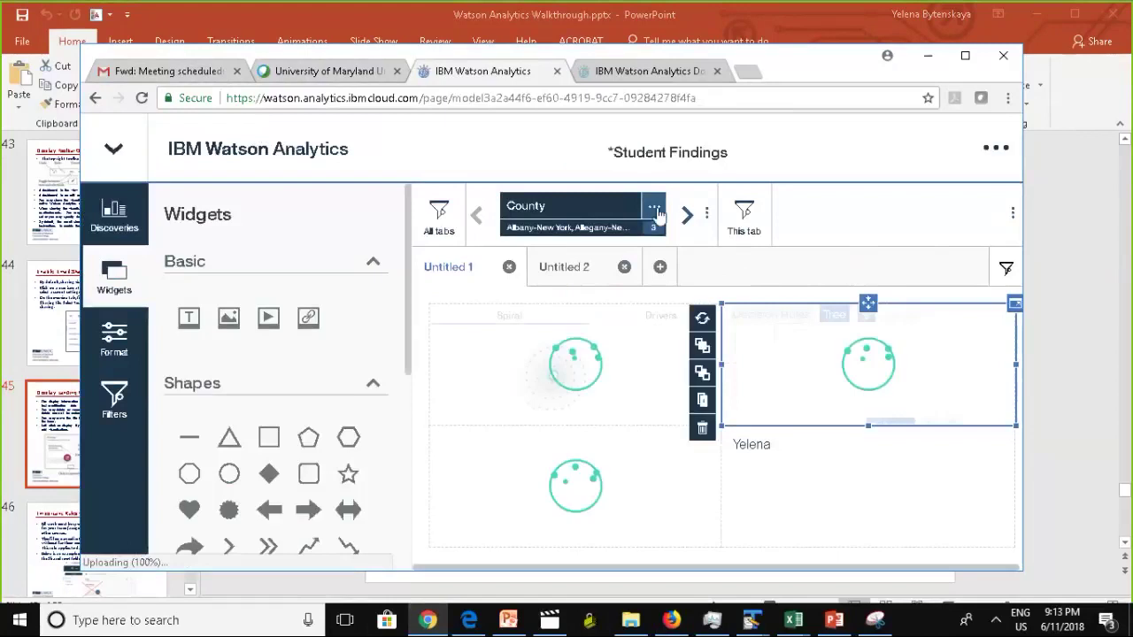
pyautogui.click(988, 156)
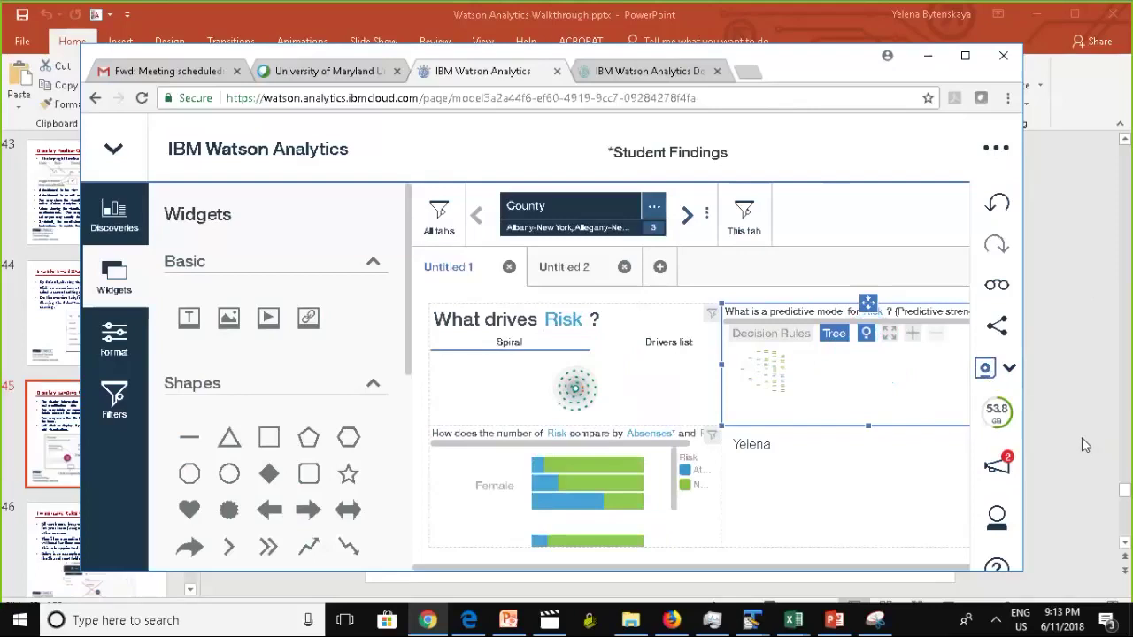
pyautogui.click(986, 370)
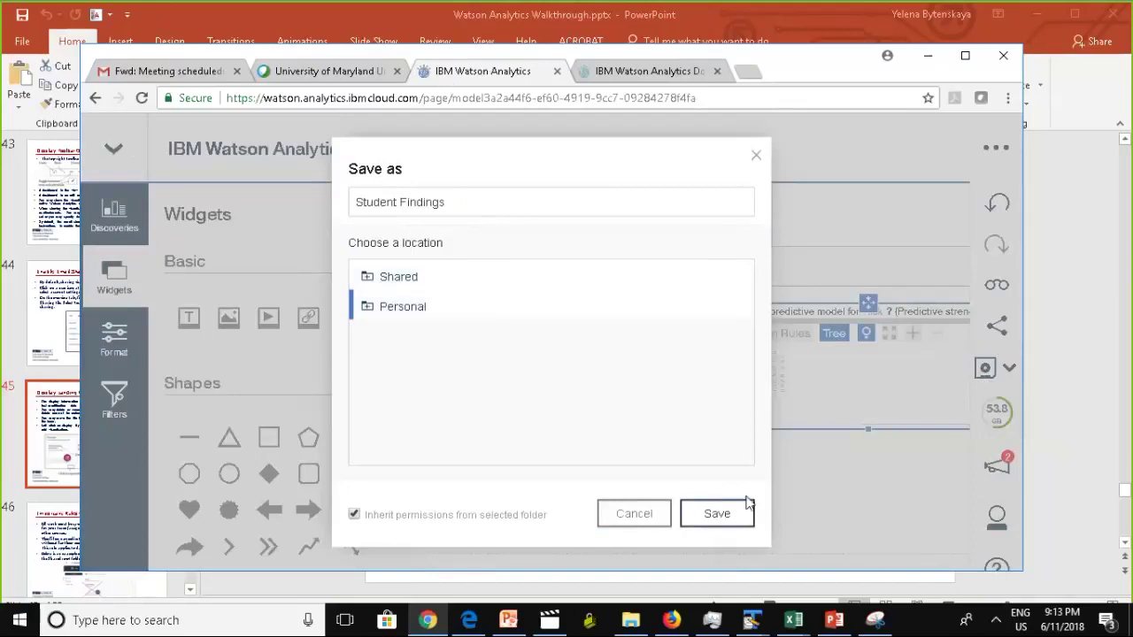
pyautogui.click(728, 517)
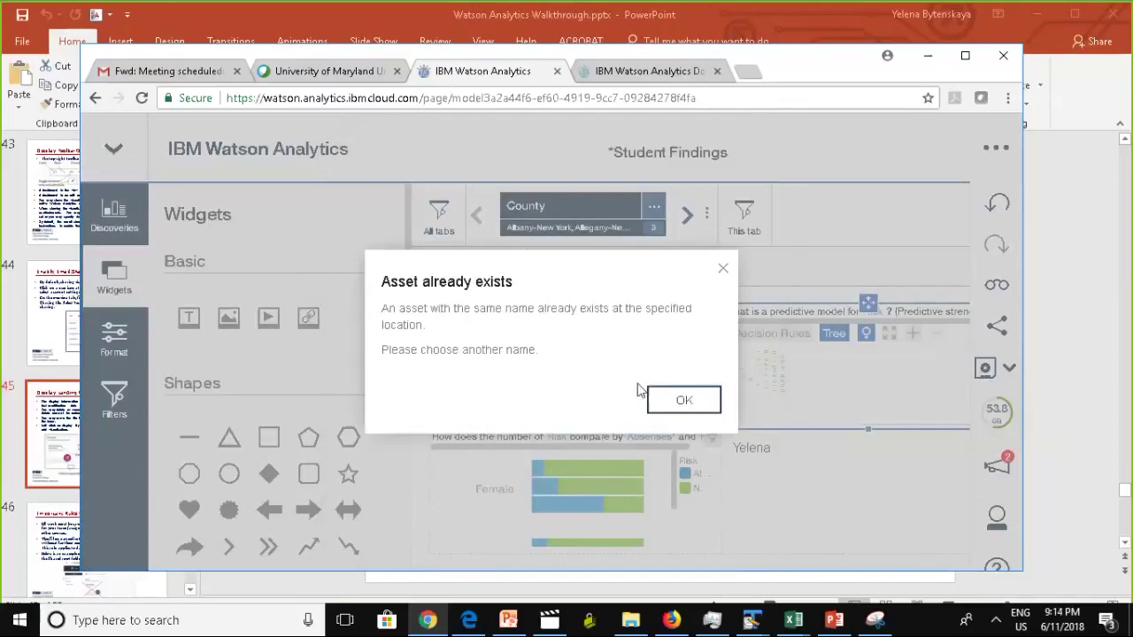
pyautogui.click(685, 400)
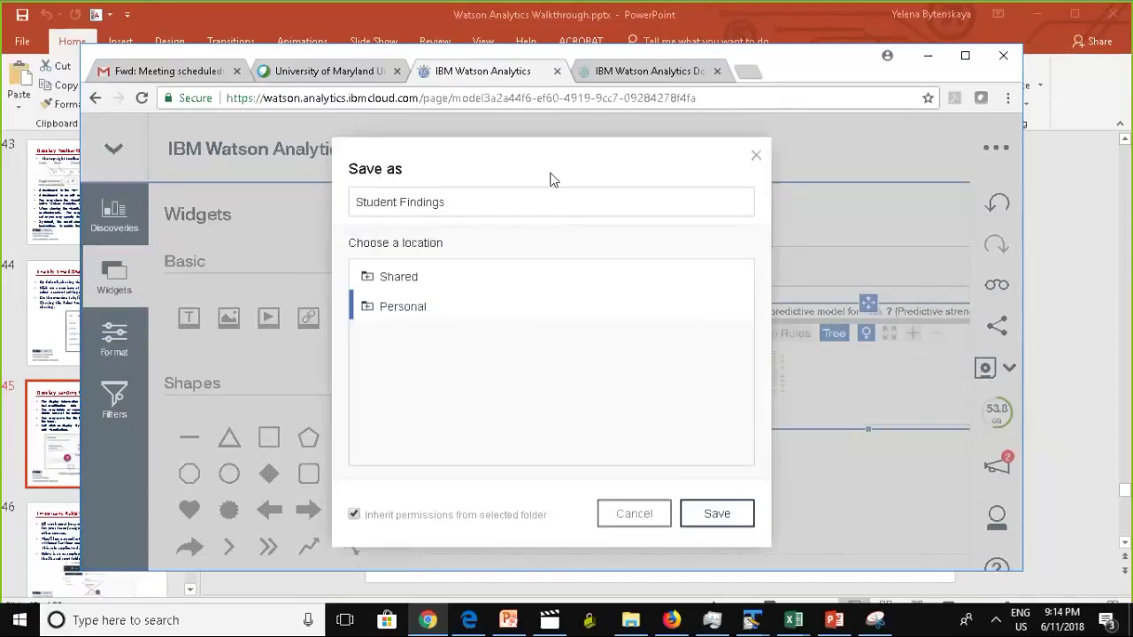
pyautogui.click(457, 205)
pyautogui.write('2')
pyautogui.click(719, 514)
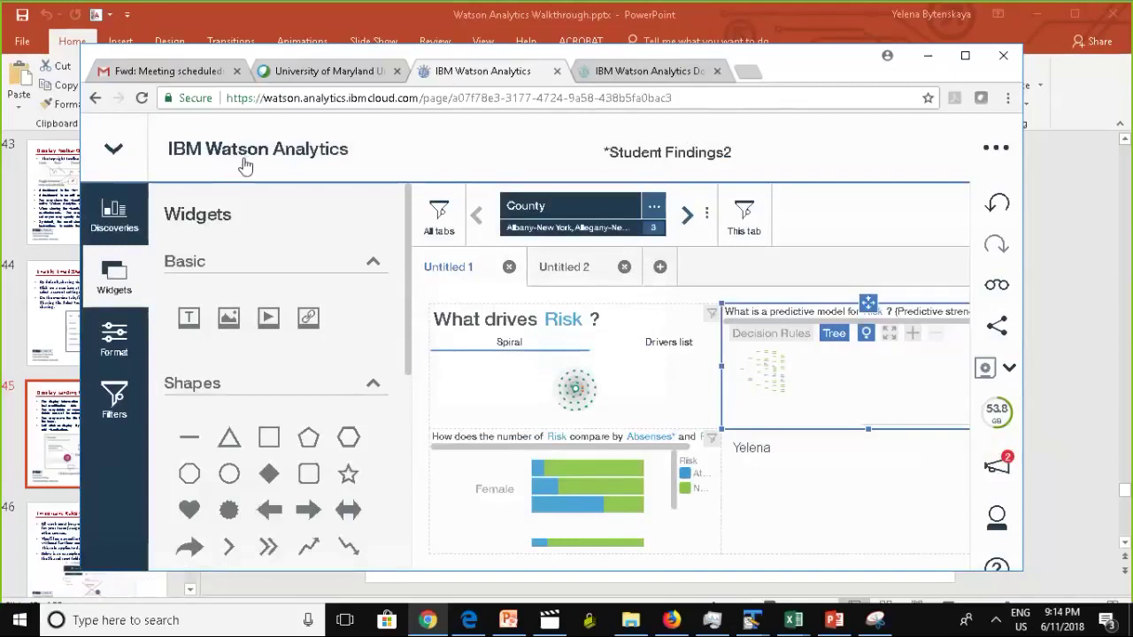
# Step: Return to the Display landing page, maximize the browser window, and examine the file actions available for Student Findings2
pyautogui.click(403, 156)
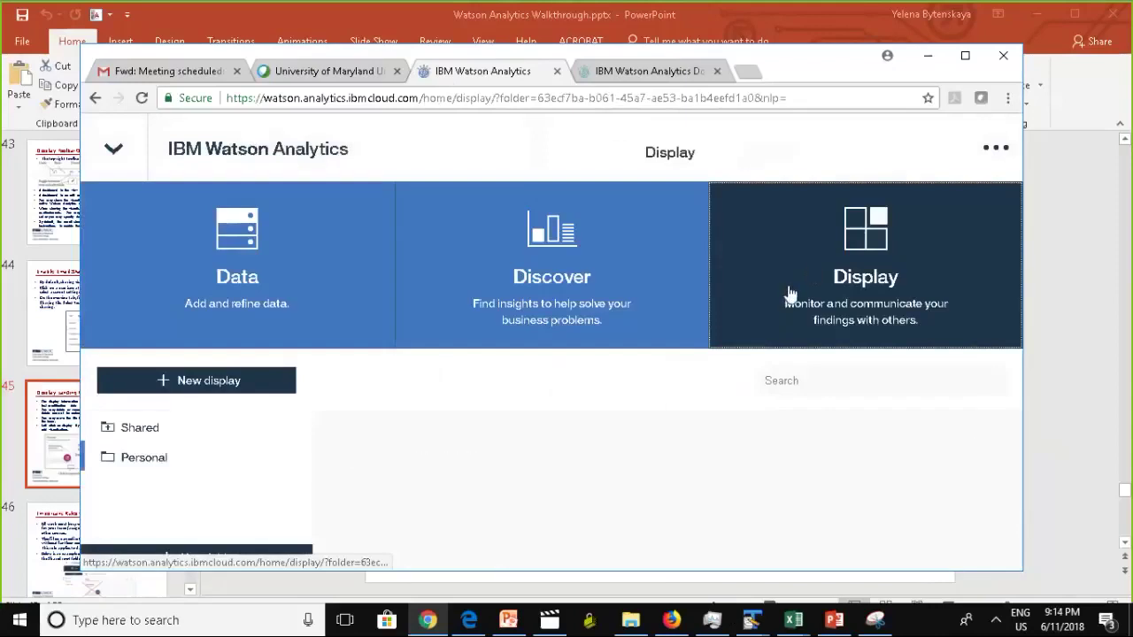
pyautogui.click(967, 58)
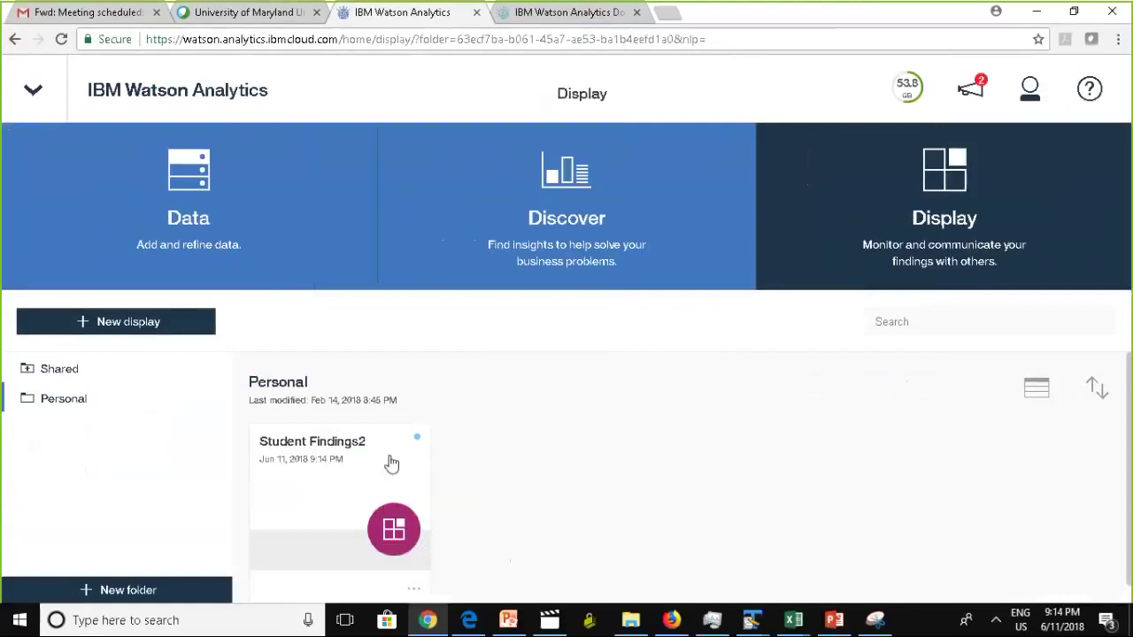
pyautogui.click(414, 590)
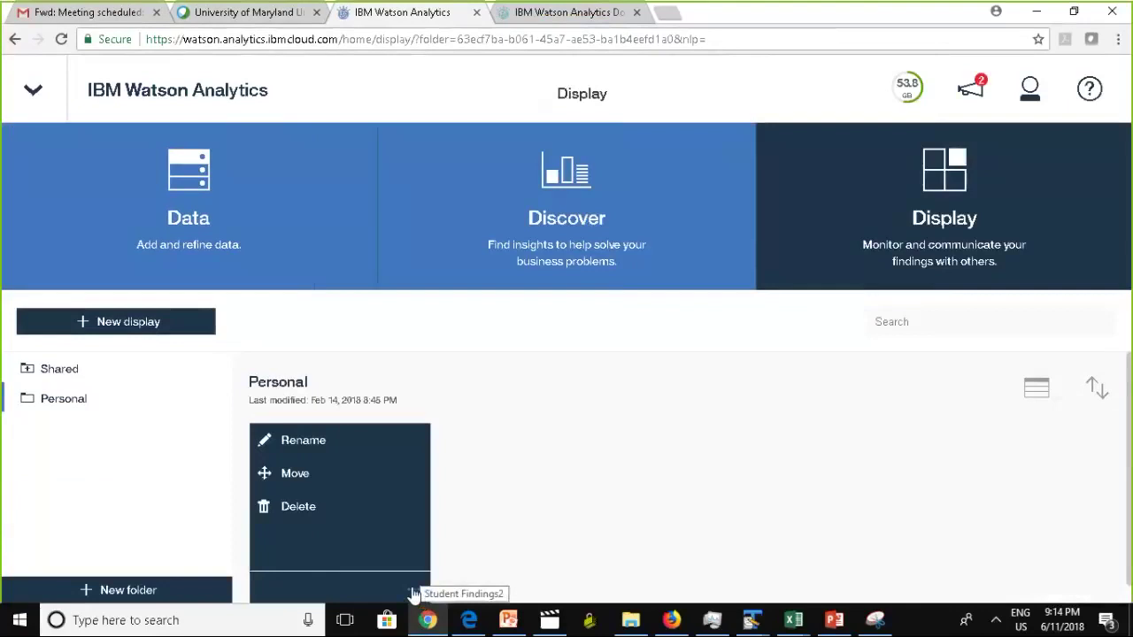
pyautogui.click(414, 590)
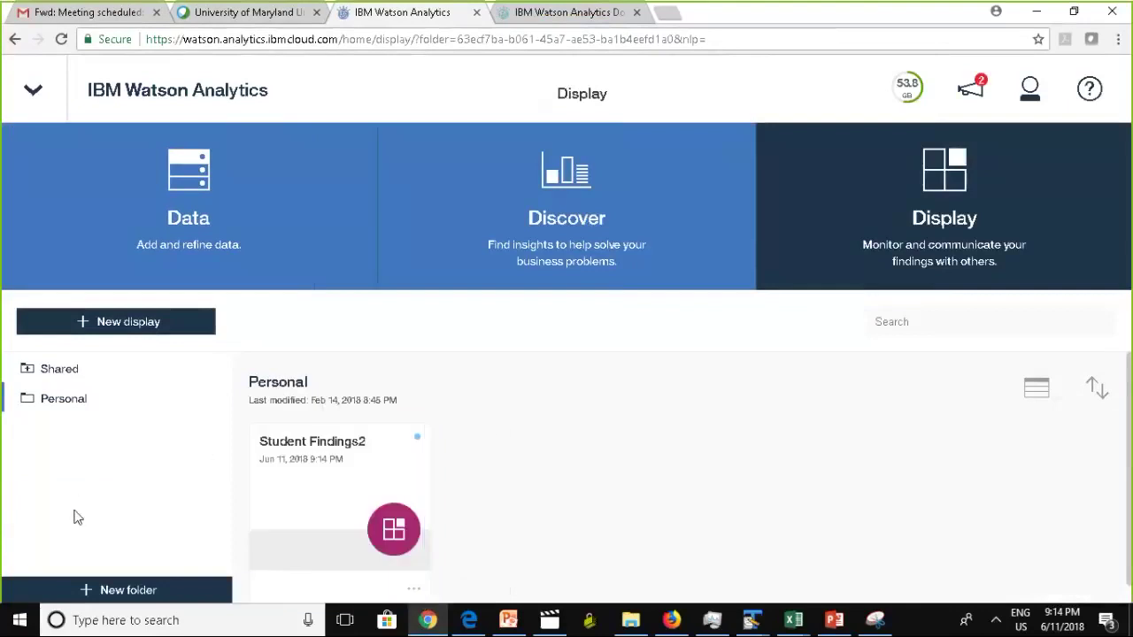
# Step: Create a new folder named Assignment 2 inside the Personal folder
pyautogui.click(44, 400)
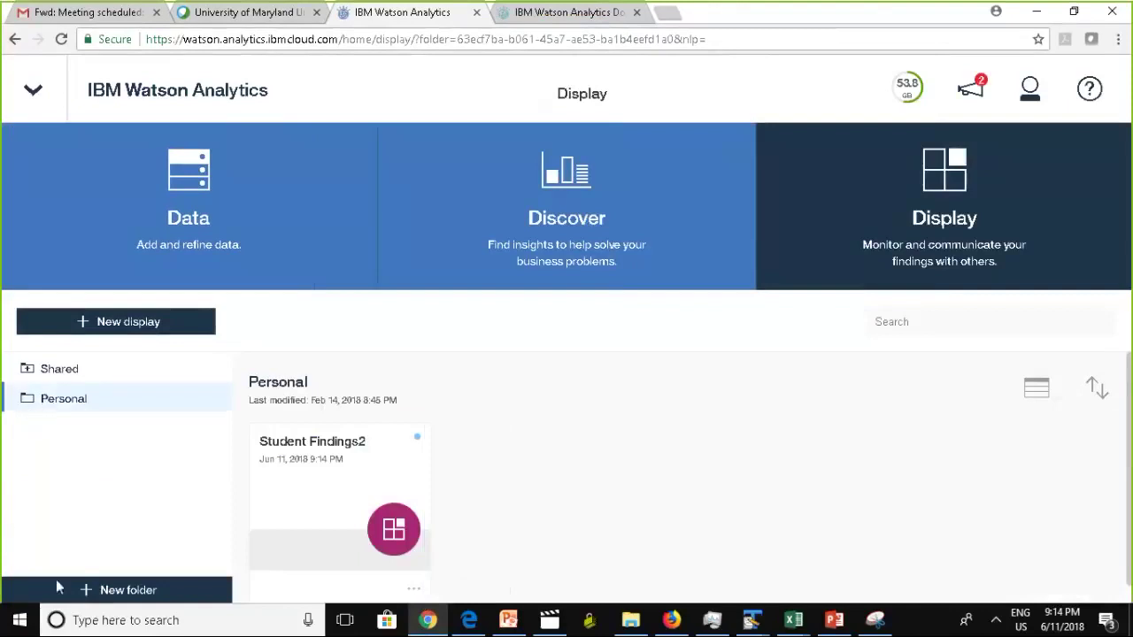
pyautogui.click(79, 595)
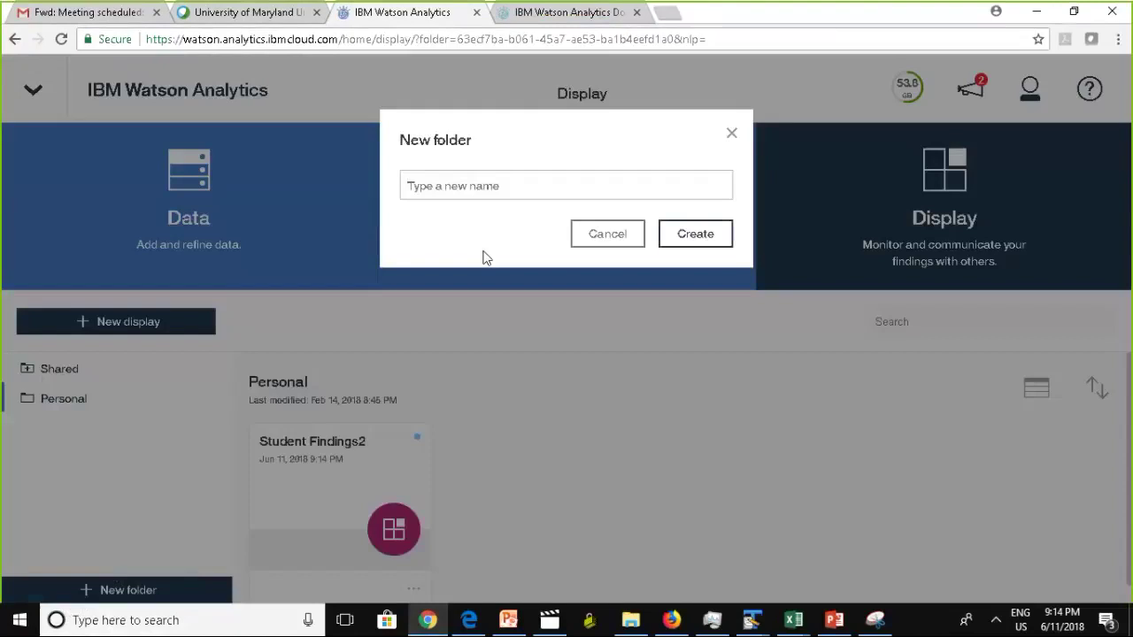
pyautogui.write('Assogm')
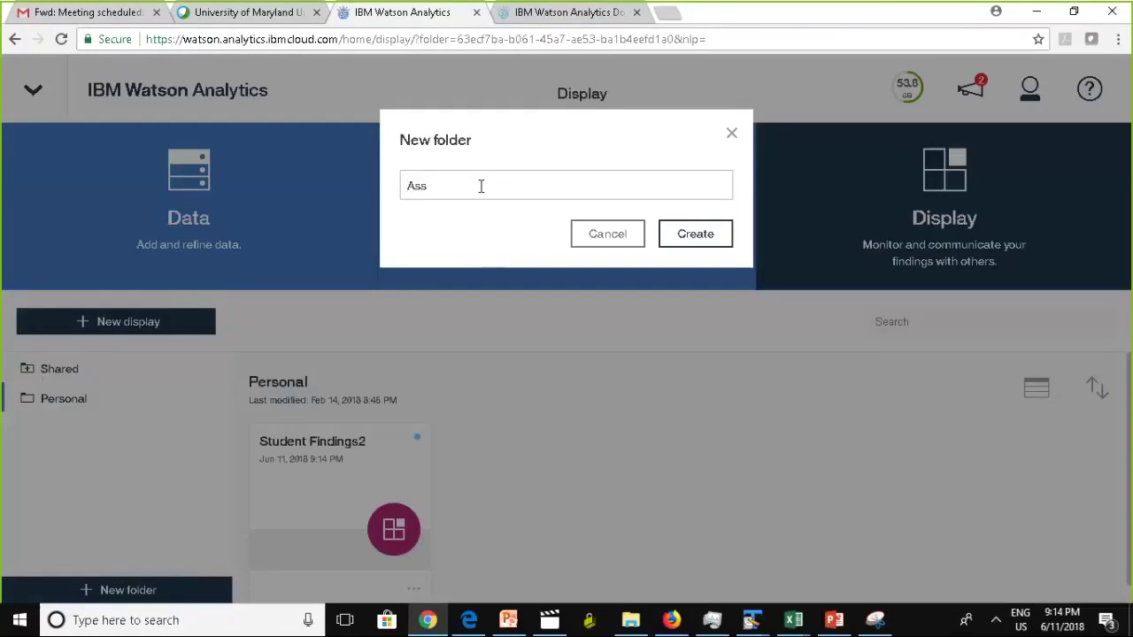
pyautogui.write('ignment 2')
pyautogui.click(713, 236)
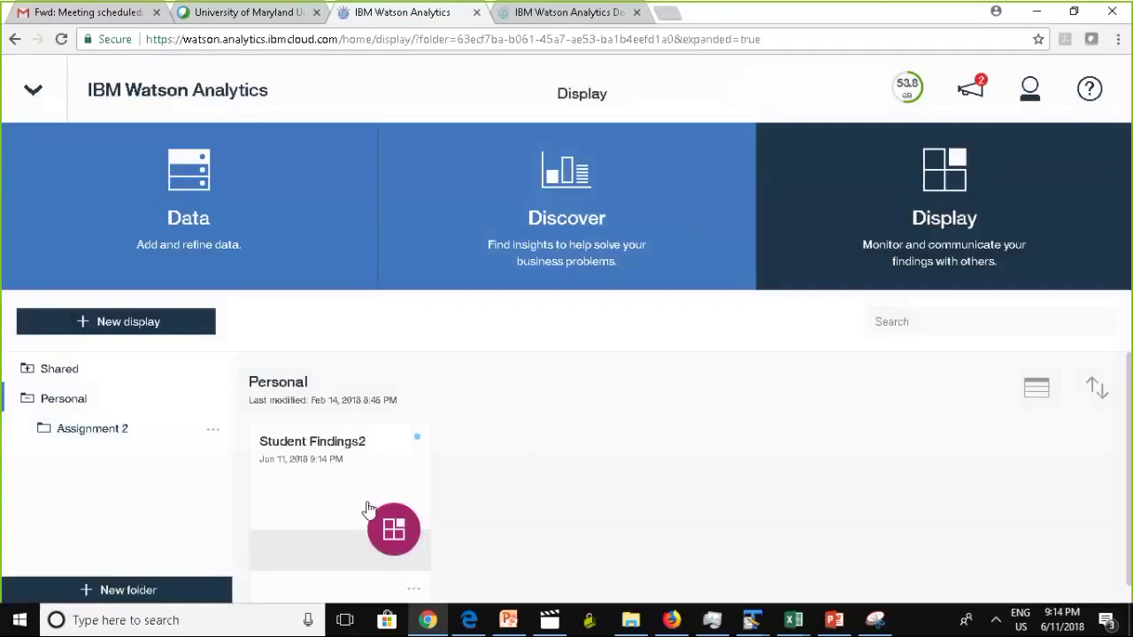
# Step: Try to move the Student Findings2 display while it is still open
pyautogui.click(412, 591)
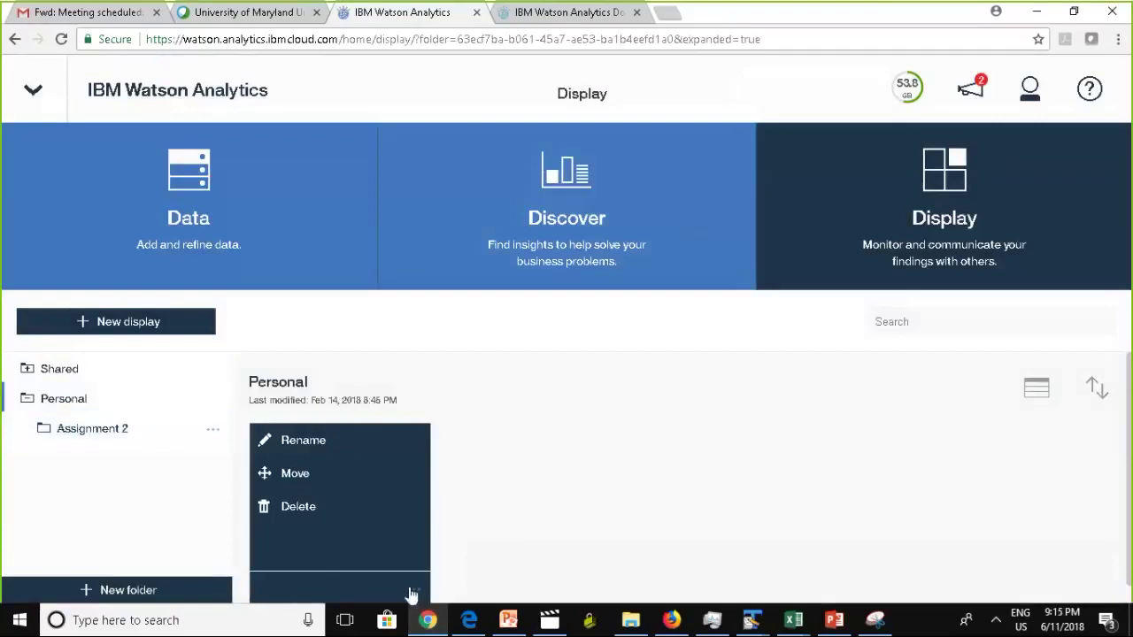
pyautogui.click(351, 485)
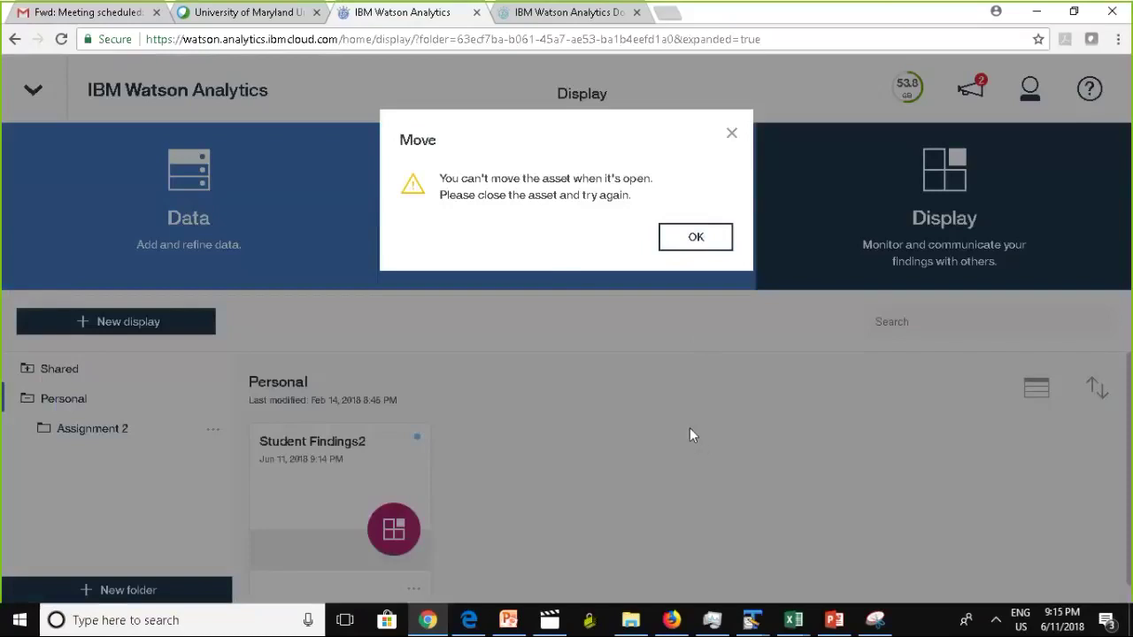
pyautogui.click(687, 256)
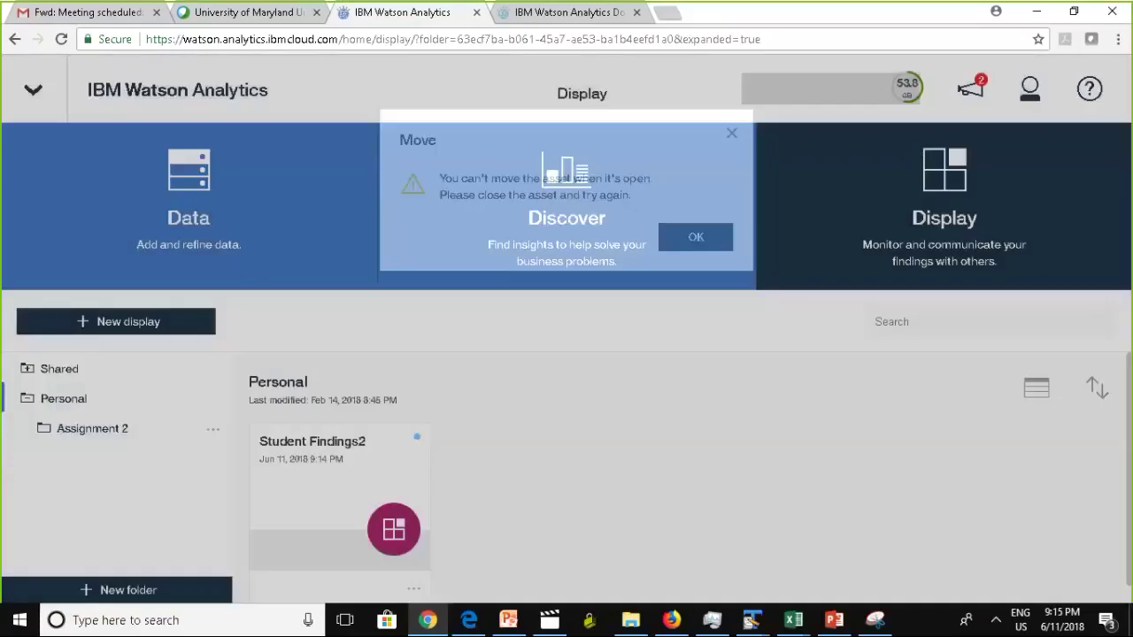
# Step: Close the open Student Findings2 asset and return to the Display landing page
pyautogui.click(33, 90)
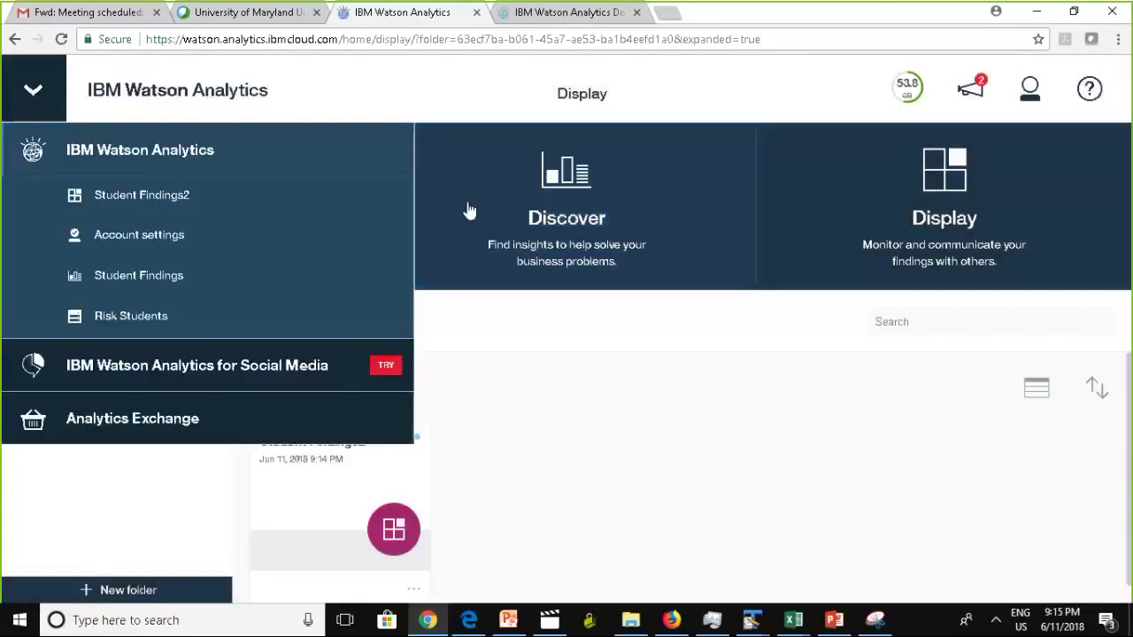
pyautogui.click(381, 197)
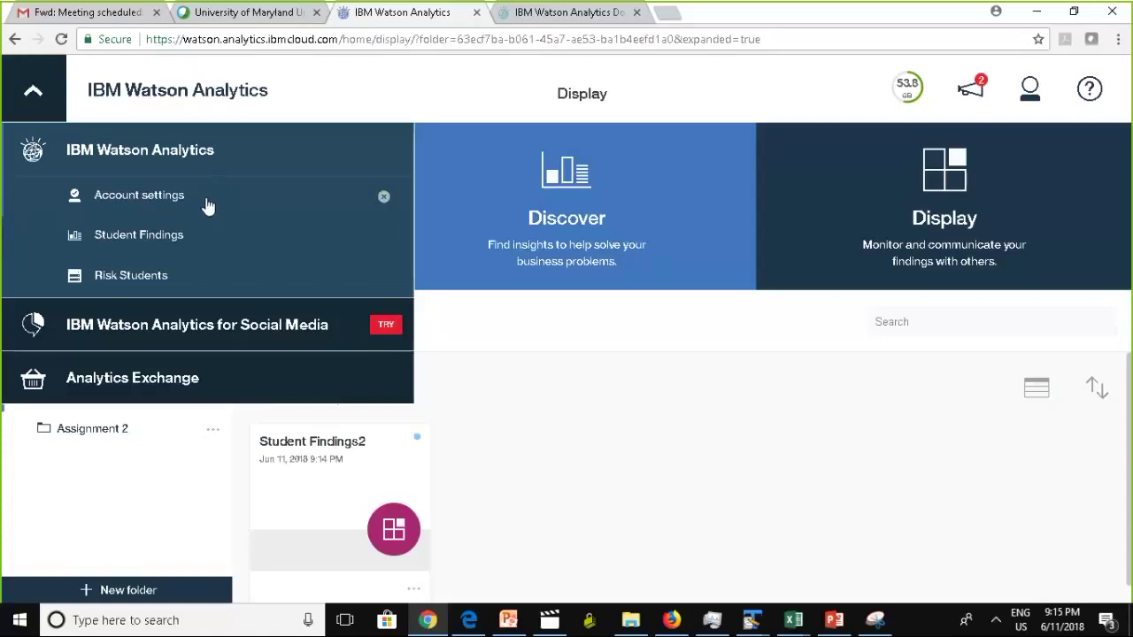
pyautogui.click(599, 433)
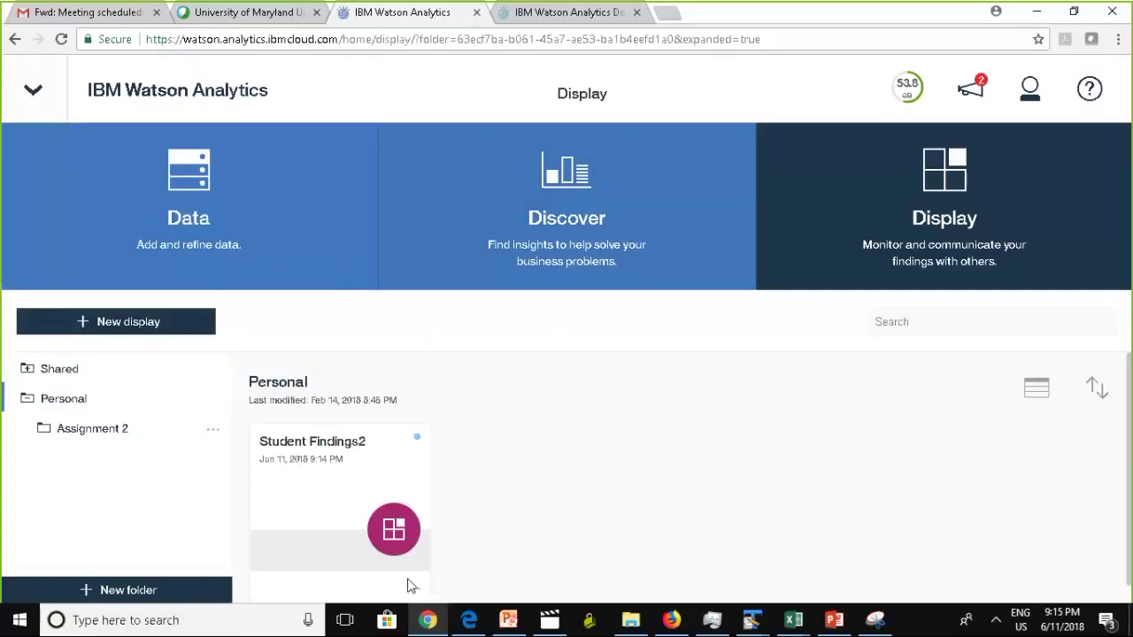
# Step: Move the Student Findings2 display from the Personal folder into its Assignment 2 subfolder
pyautogui.click(413, 587)
pyautogui.click(365, 480)
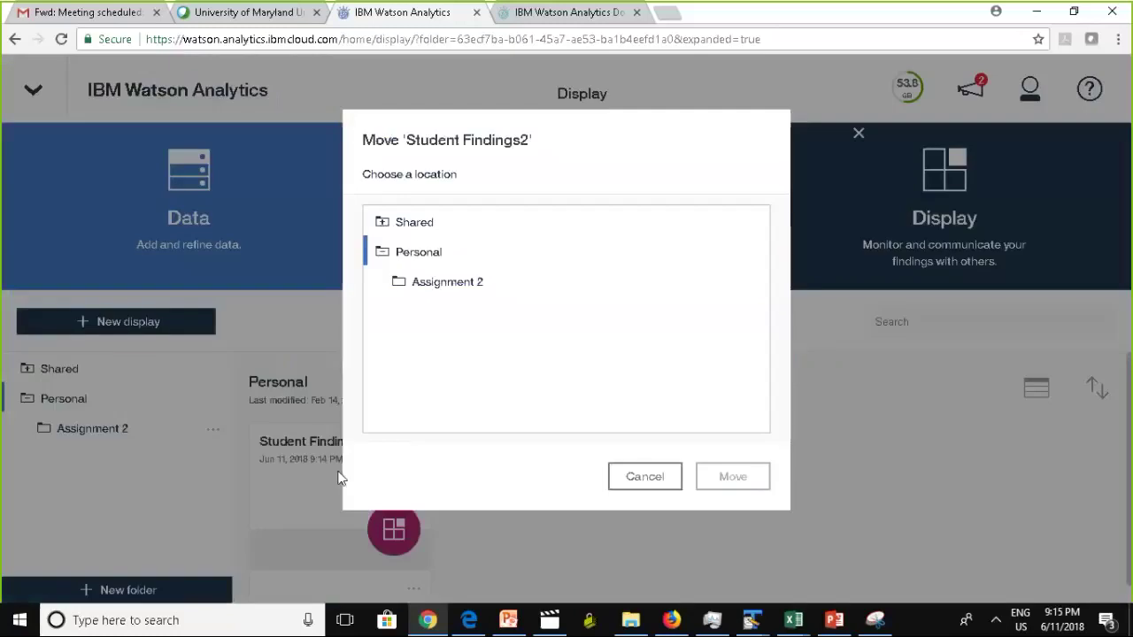
pyautogui.click(443, 283)
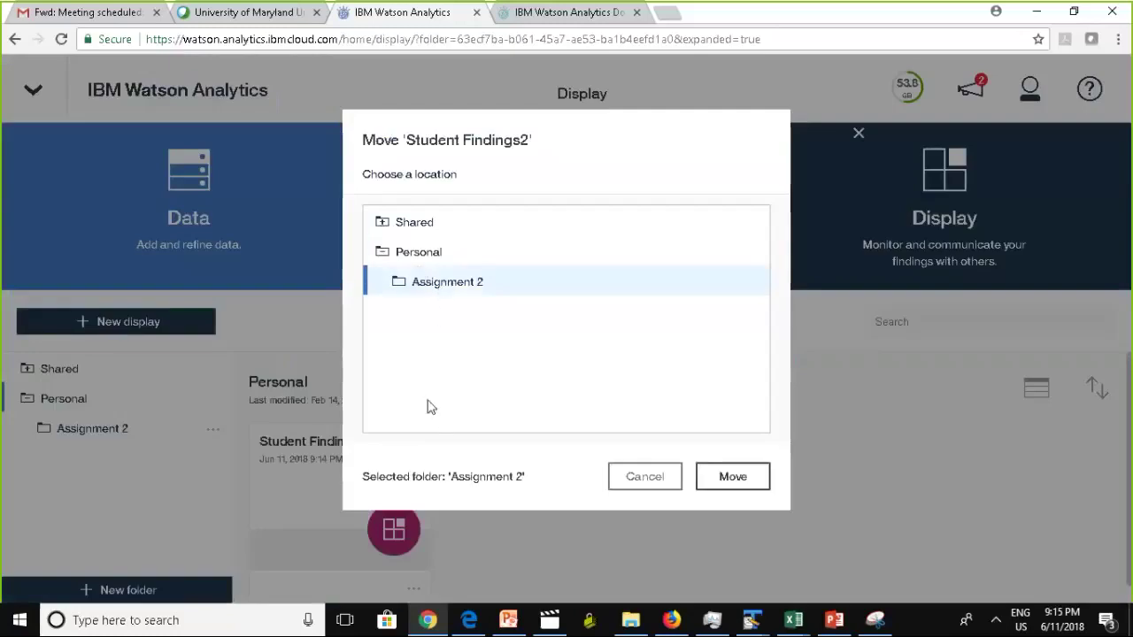
pyautogui.click(751, 475)
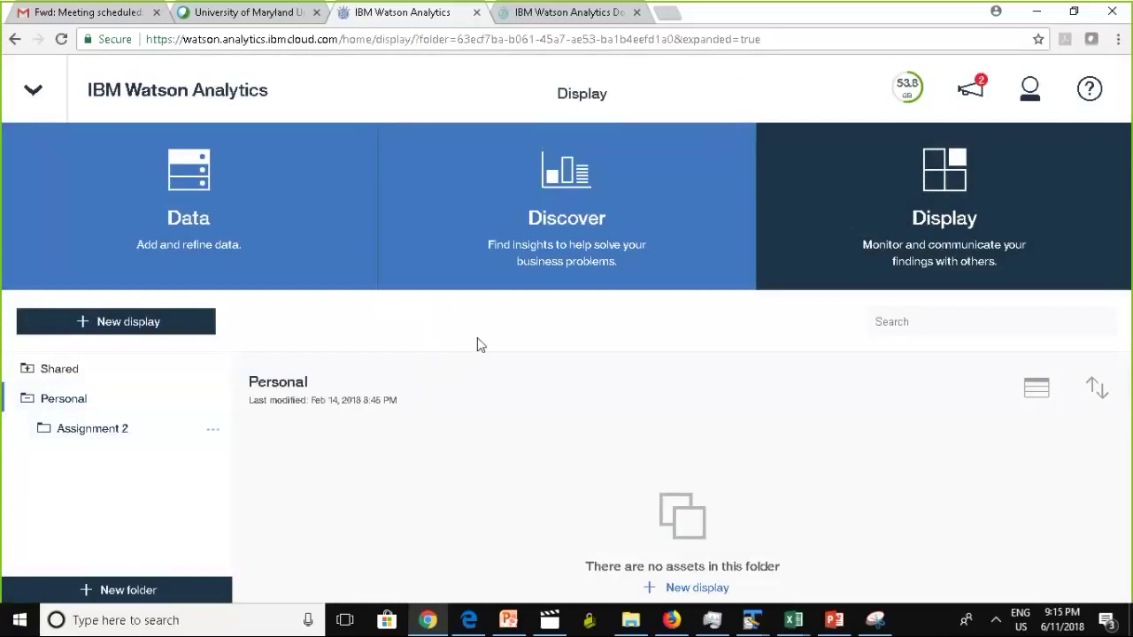
# Step: Examine the Personal folder's assets on the Discover and Data landing pages, ending on Discover
pyautogui.click(526, 211)
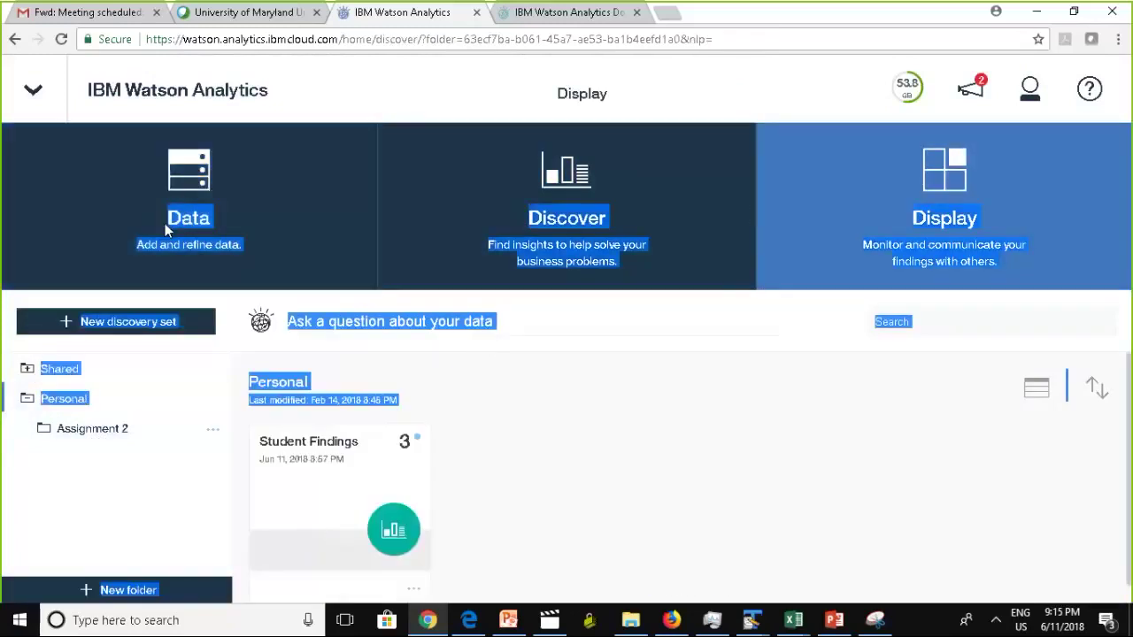
pyautogui.click(182, 253)
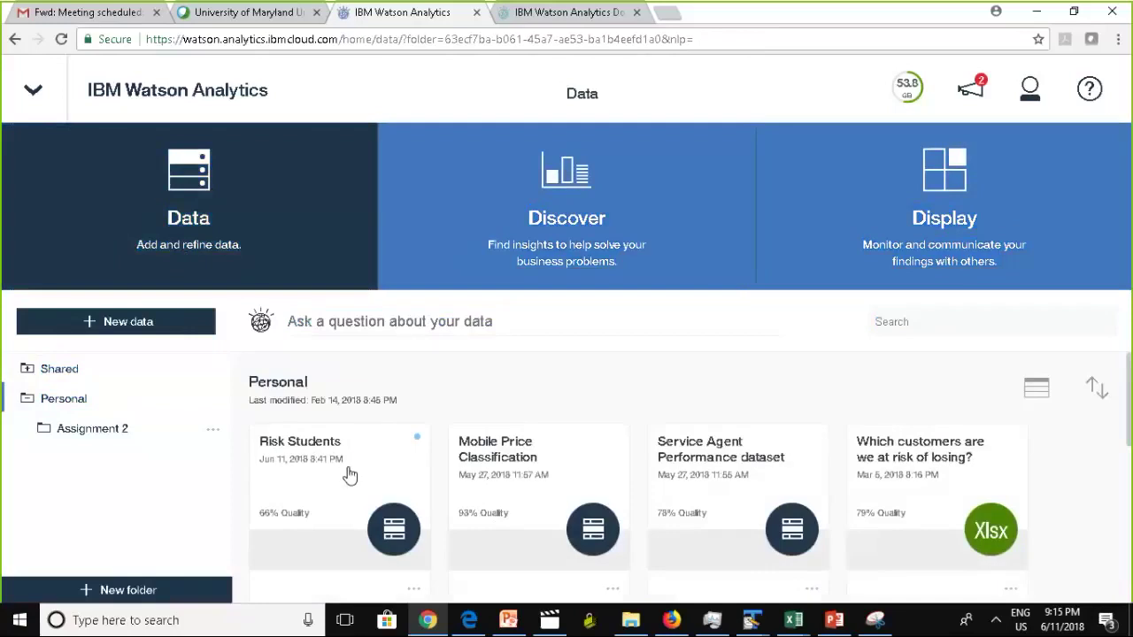
pyautogui.click(554, 216)
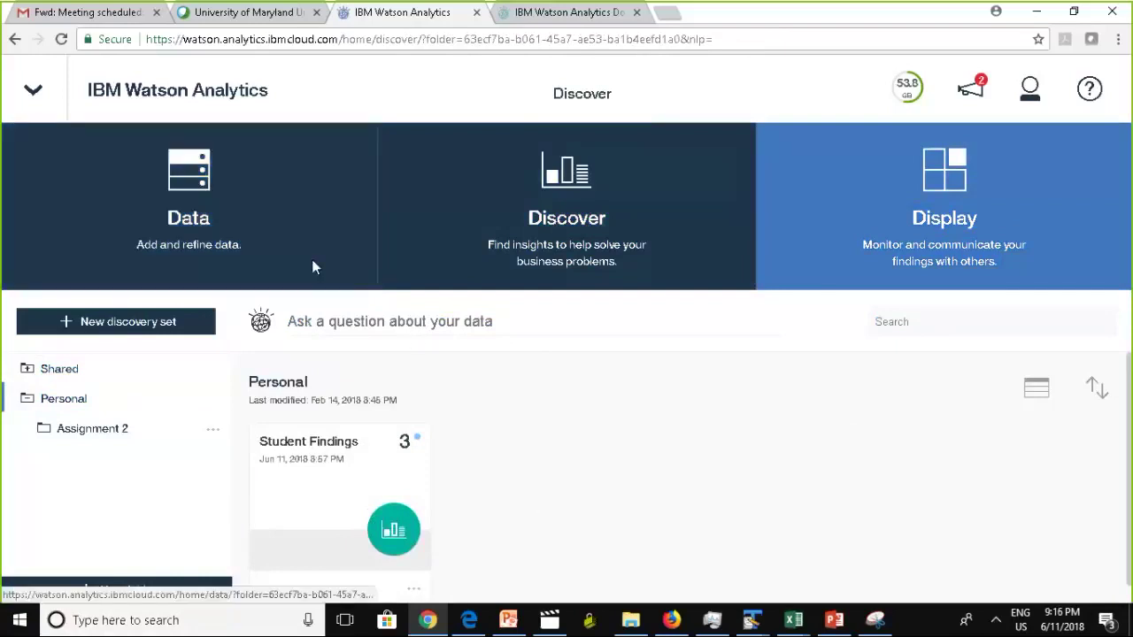
pyautogui.click(312, 261)
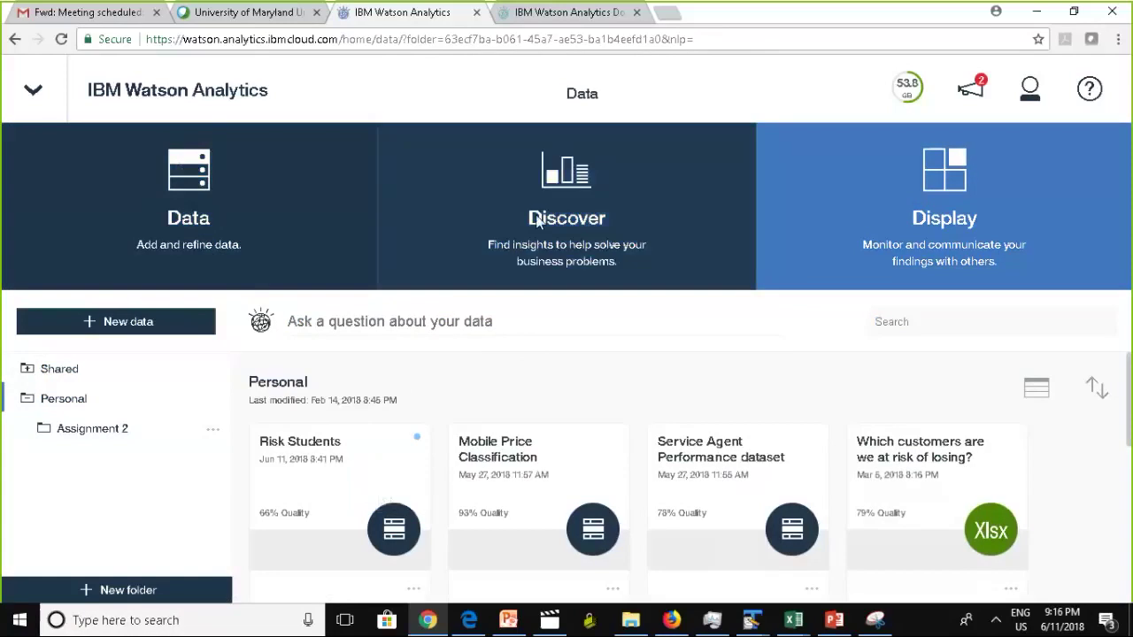
pyautogui.click(536, 265)
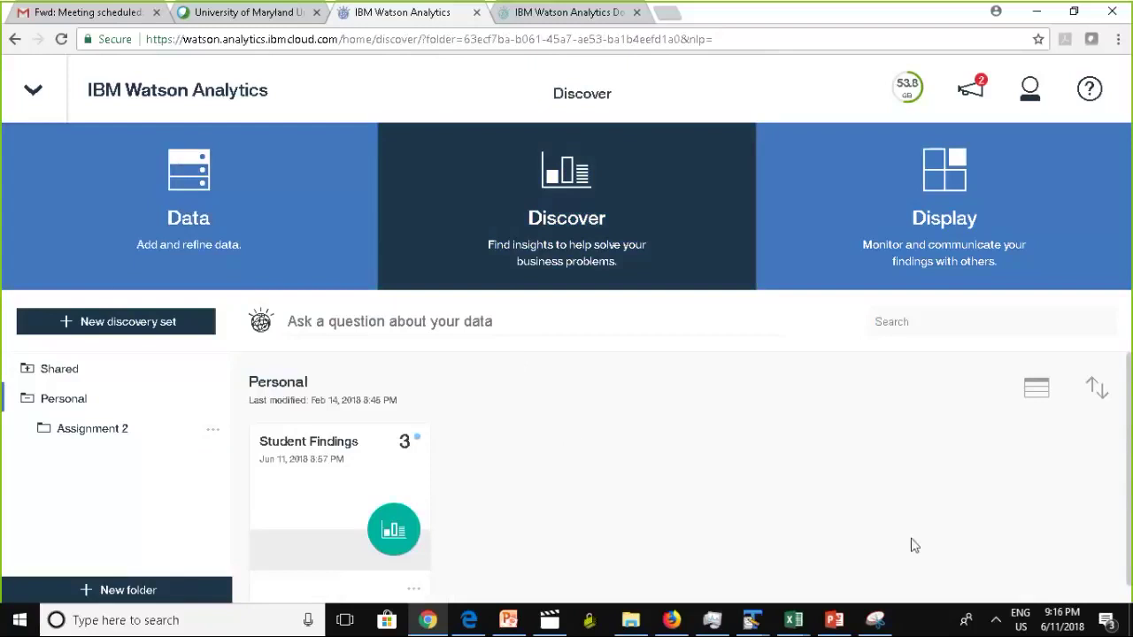
# Step: Switch to the Watson Analytics Walkthrough presentation in PowerPoint, review the Important Rules – Saving the work slide, and return to the browser
pyautogui.click(832, 625)
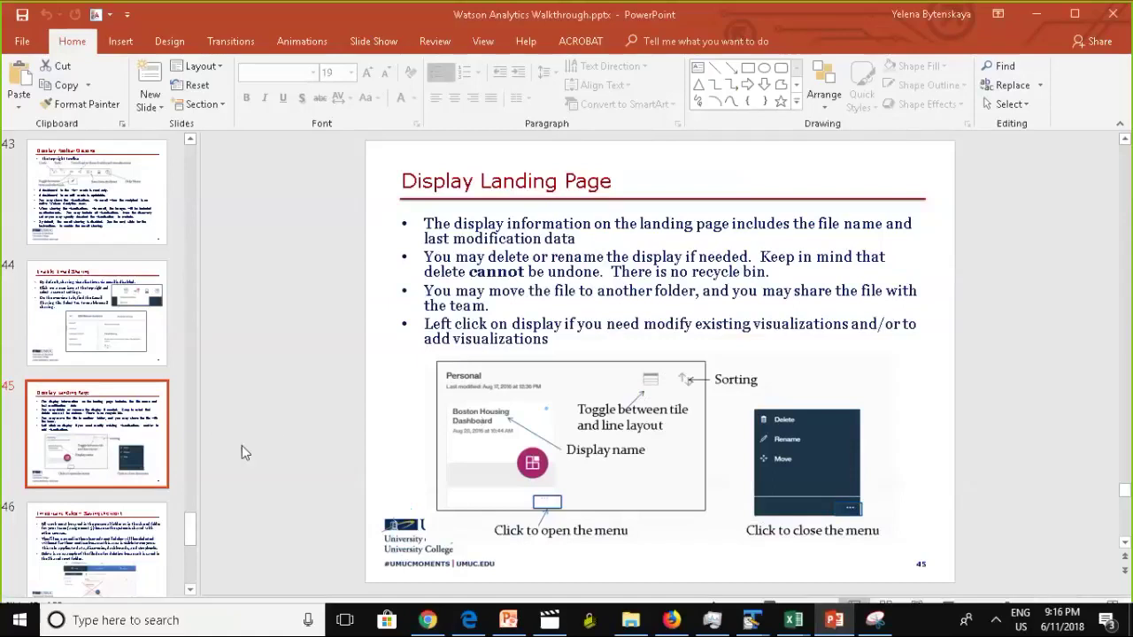
pyautogui.click(103, 537)
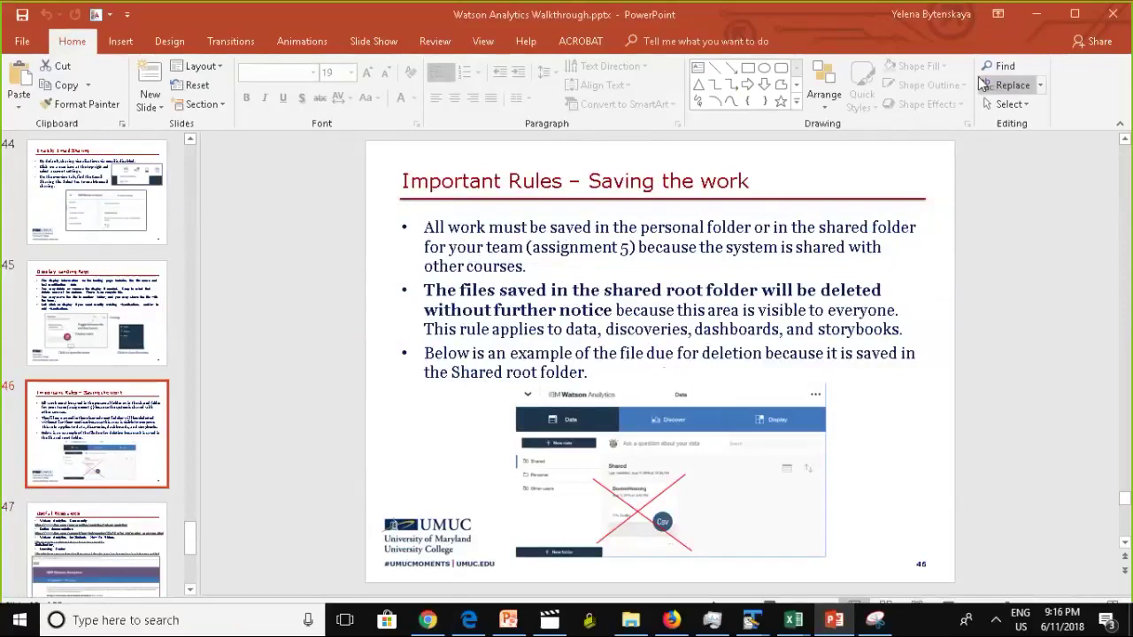
pyautogui.click(1045, 15)
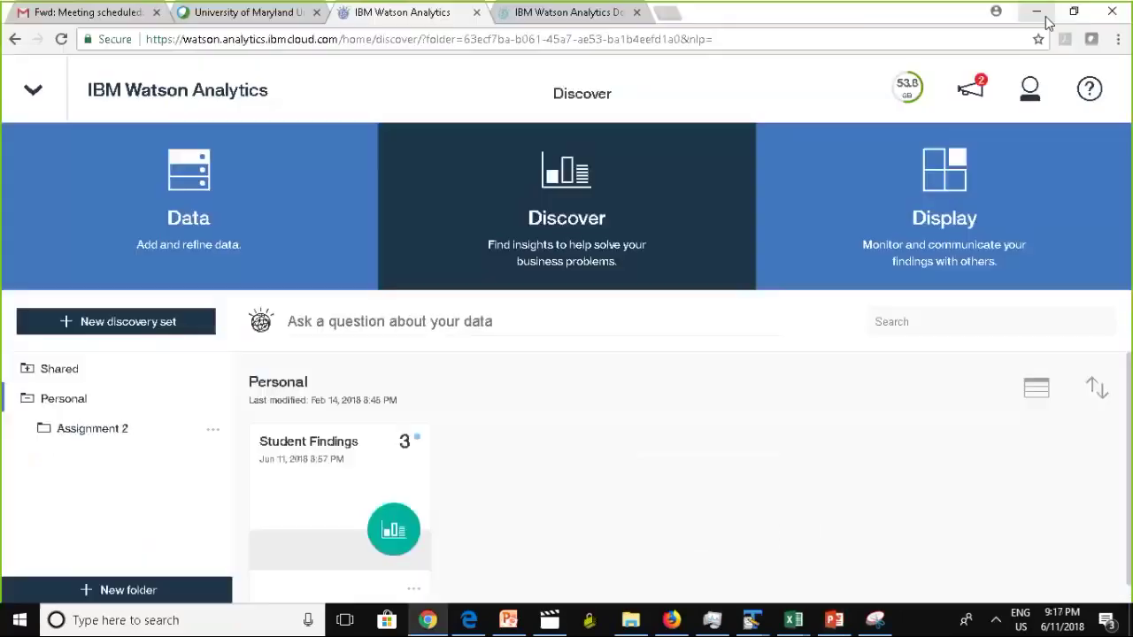
# Step: Review the Overview page of the account settings and return to the Discover landing page
pyautogui.click(31, 86)
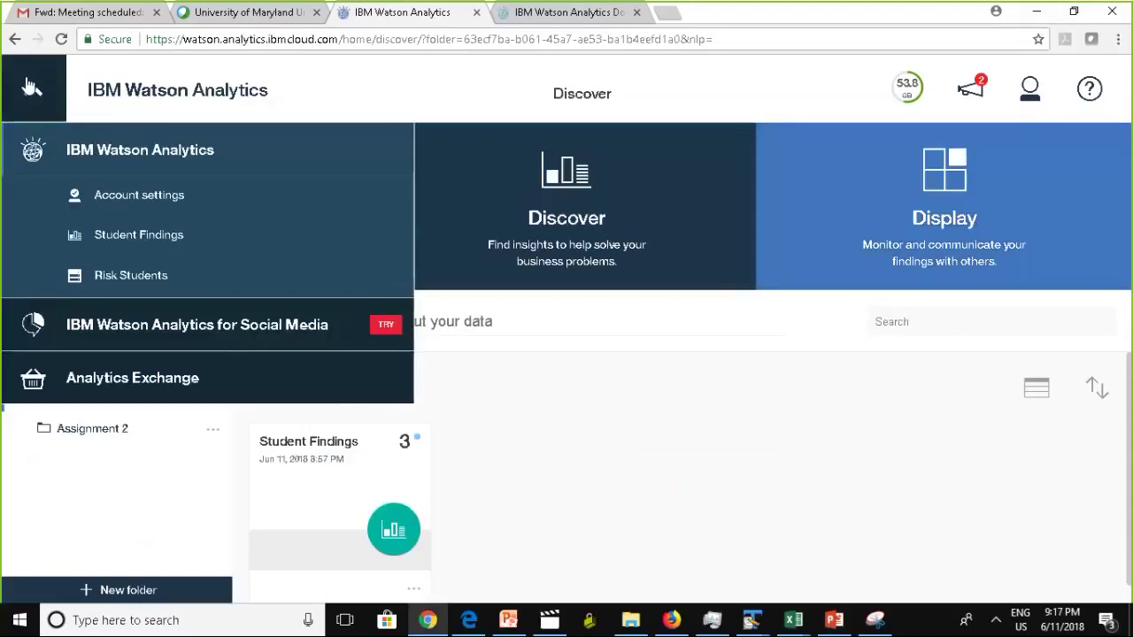
pyautogui.click(149, 196)
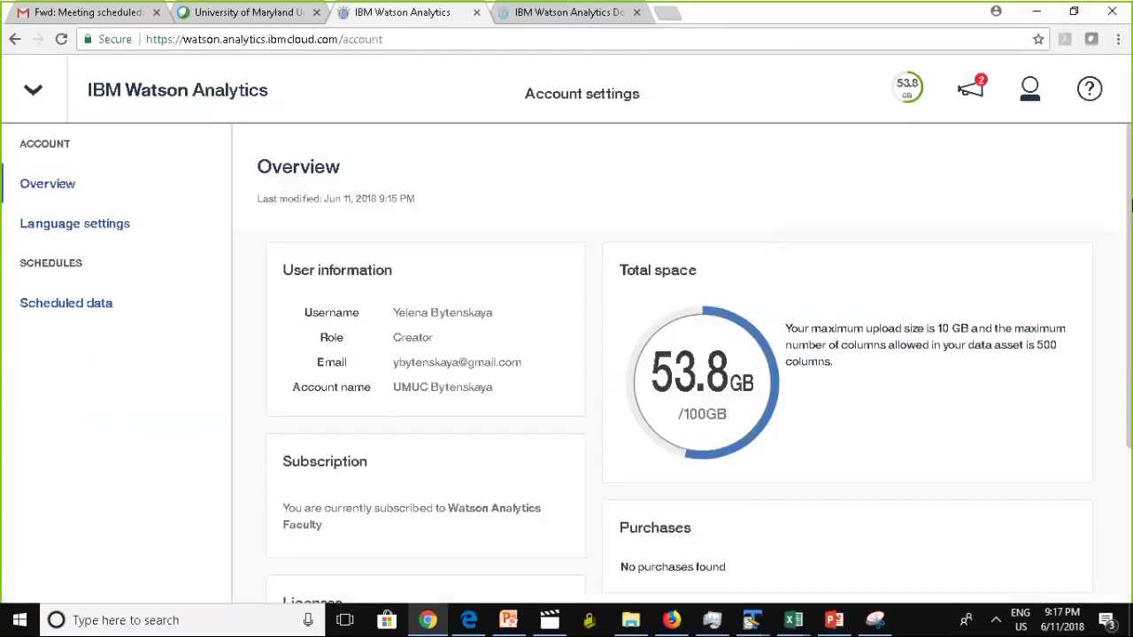
pyautogui.moveTo(1131, 205); pyautogui.dragTo(1131, 155)
pyautogui.click(127, 98)
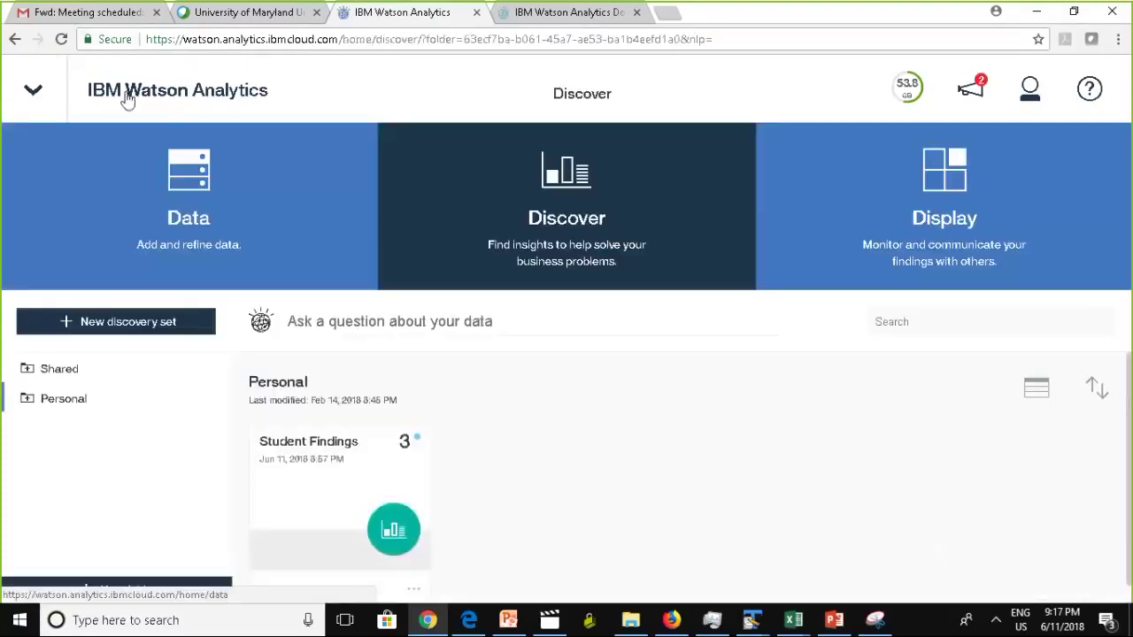
# Step: View the Personal and Shared folders in Discover, and glance at the display open in Firefox
pyautogui.click(77, 400)
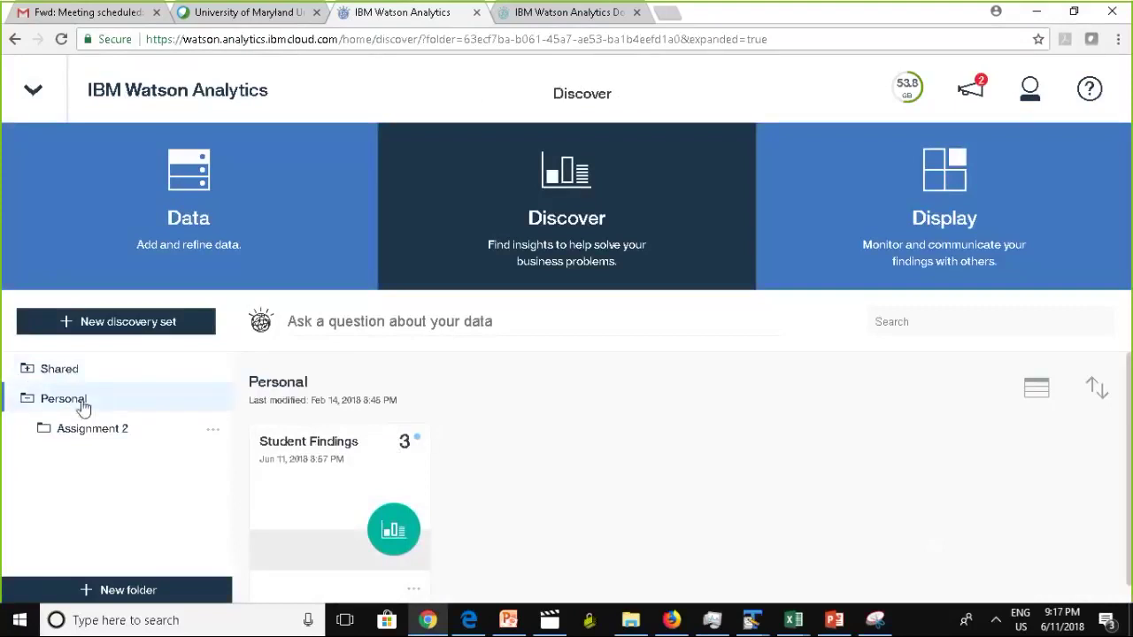
pyautogui.click(58, 369)
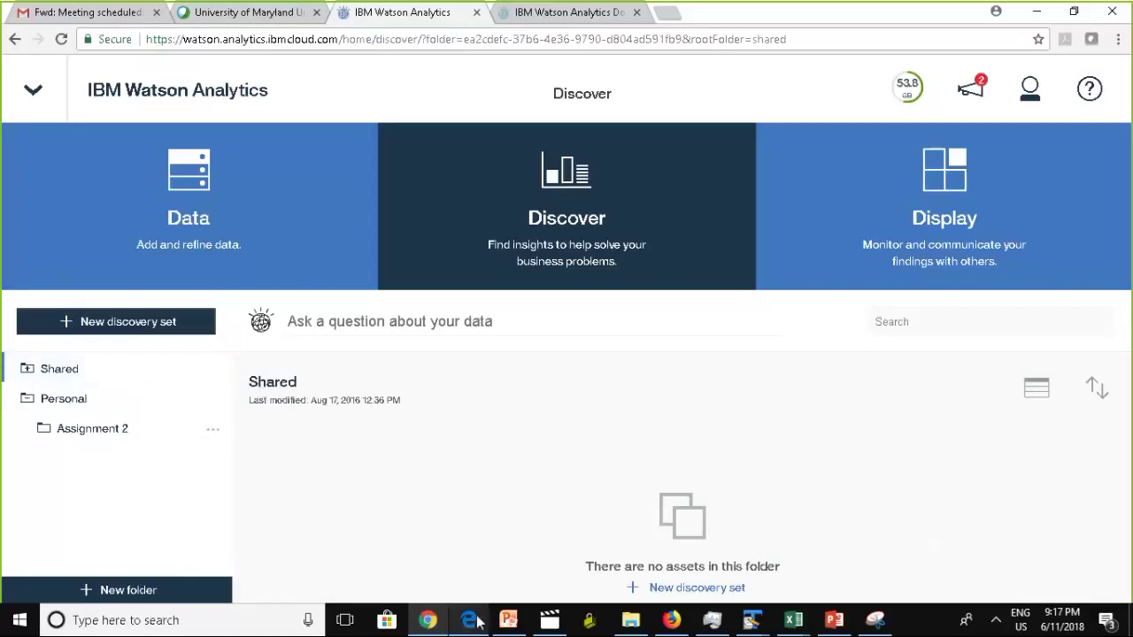
pyautogui.click(673, 623)
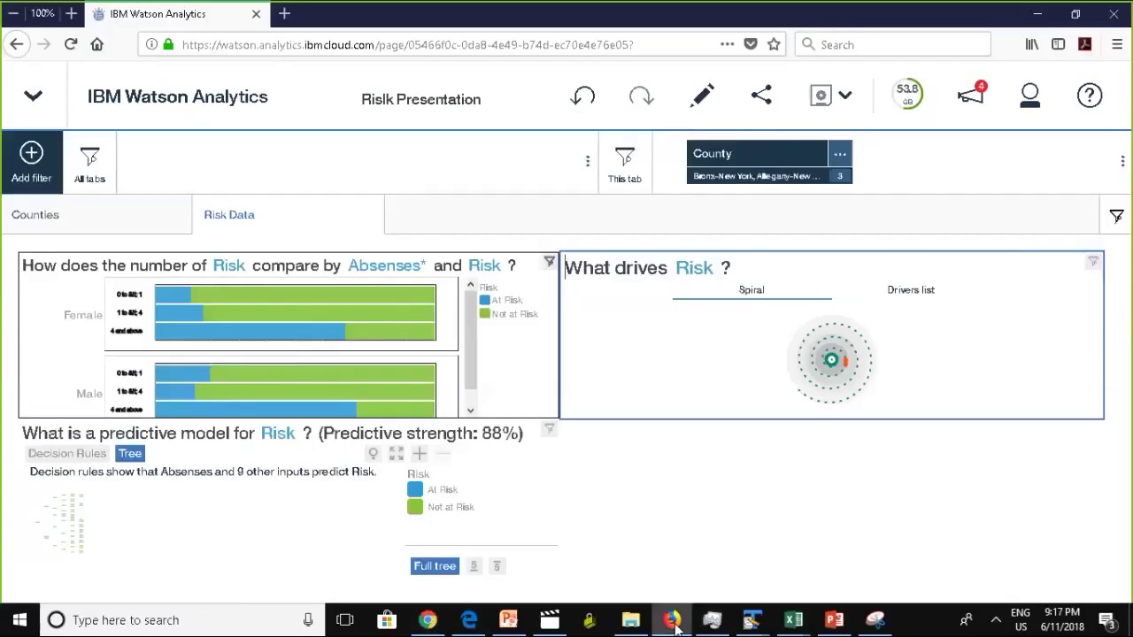
pyautogui.click(672, 622)
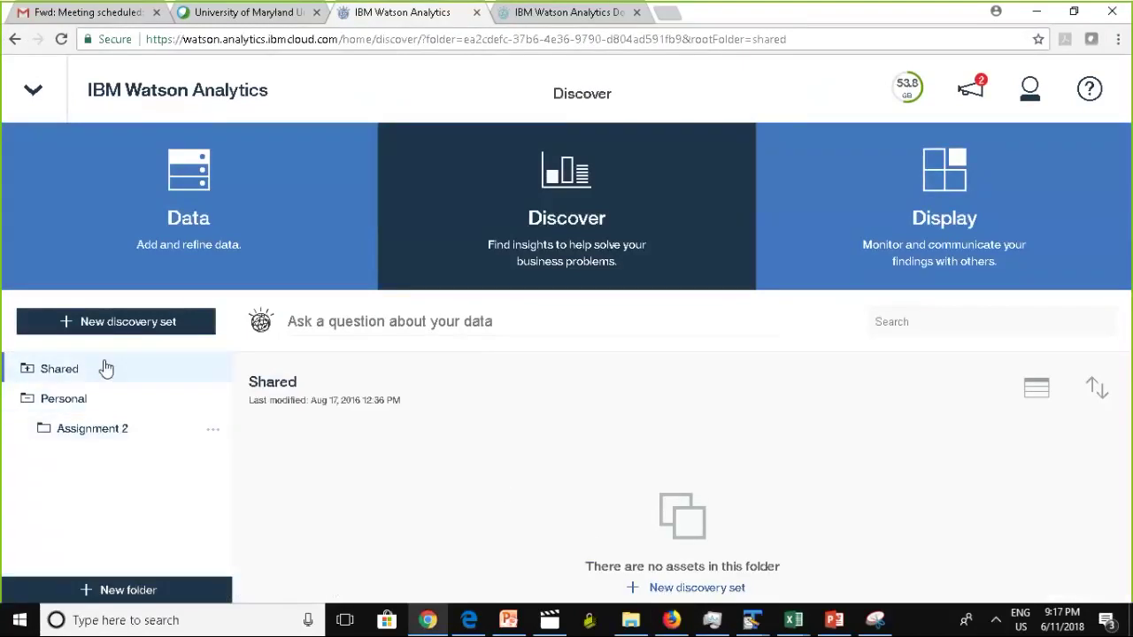
# Step: Switch to Firefox, examine the Trash folder under Personal on the Display landing page, and return to Chrome
pyautogui.click(673, 623)
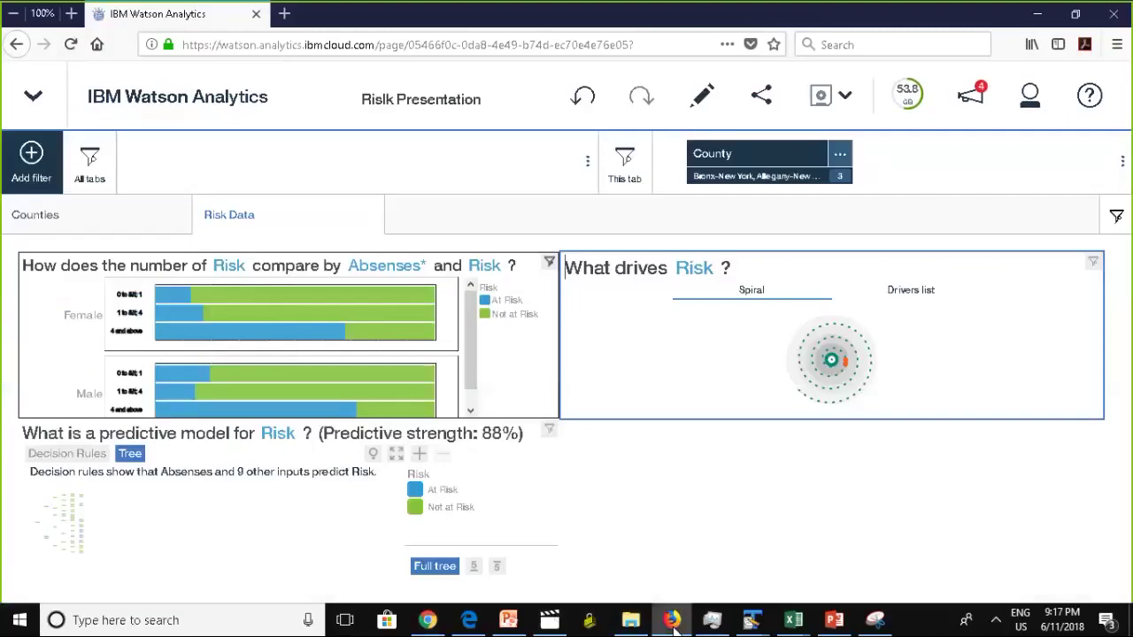
pyautogui.click(167, 113)
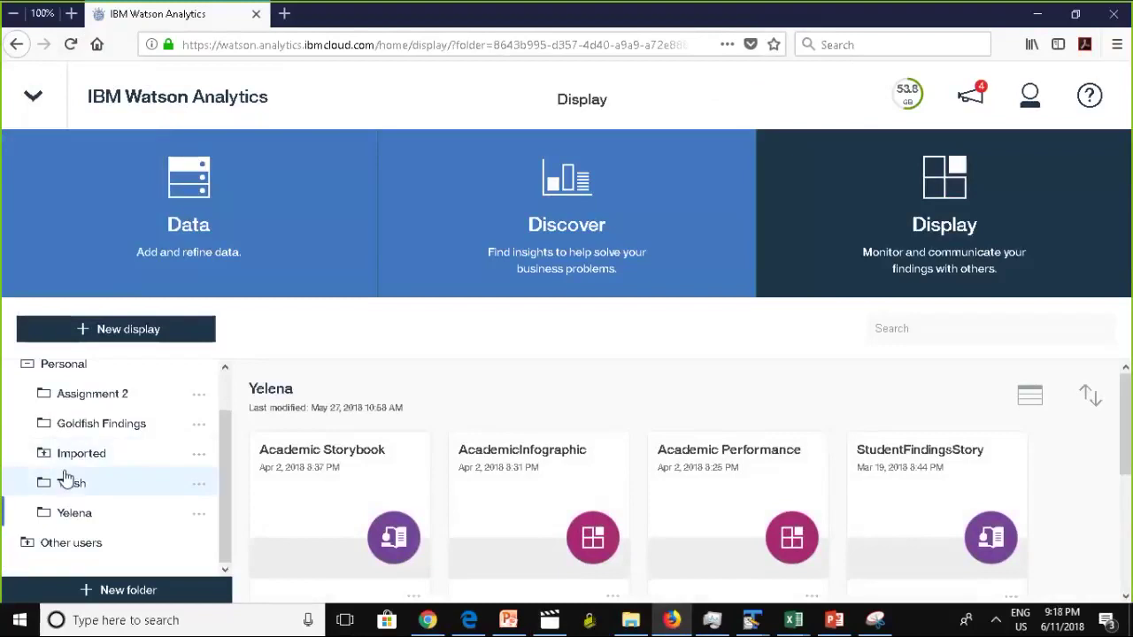
pyautogui.click(69, 485)
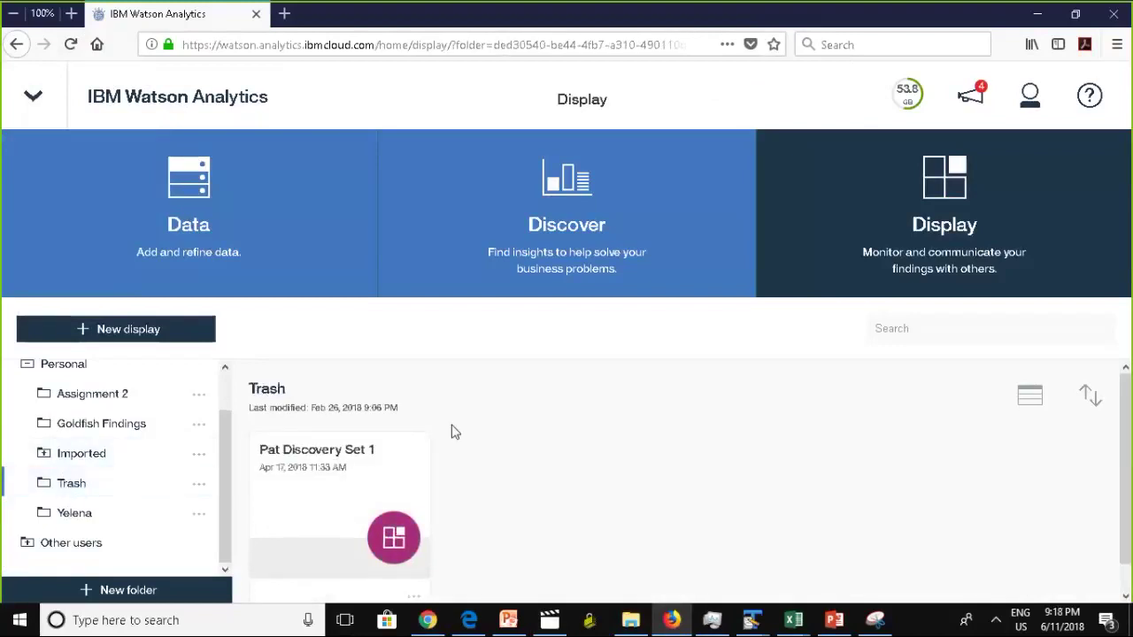
pyautogui.click(243, 210)
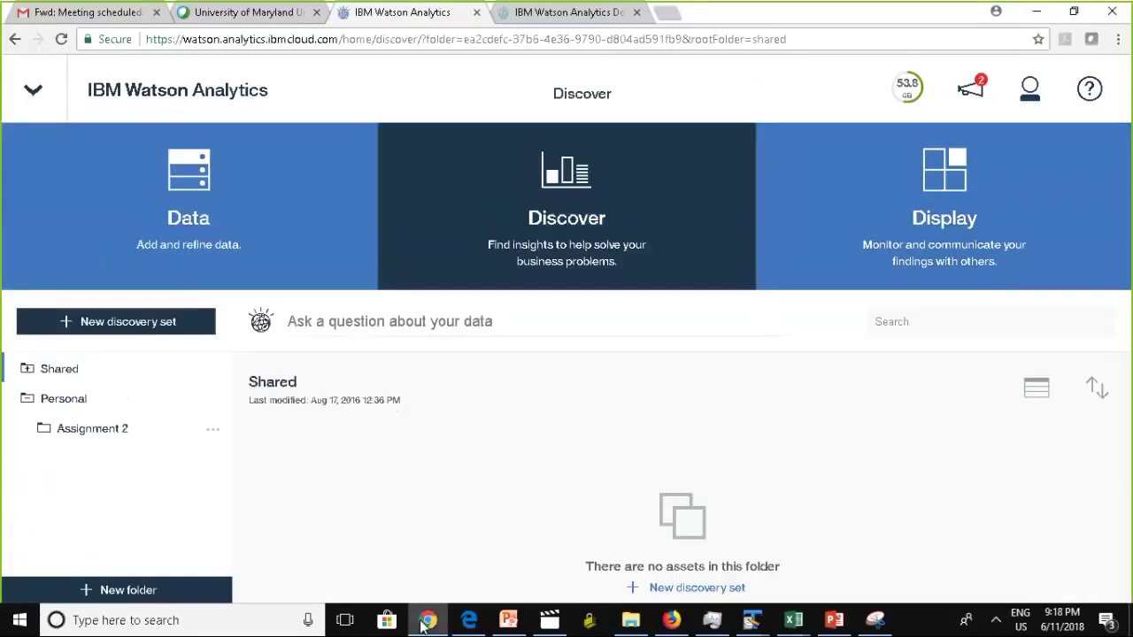
pyautogui.click(428, 620)
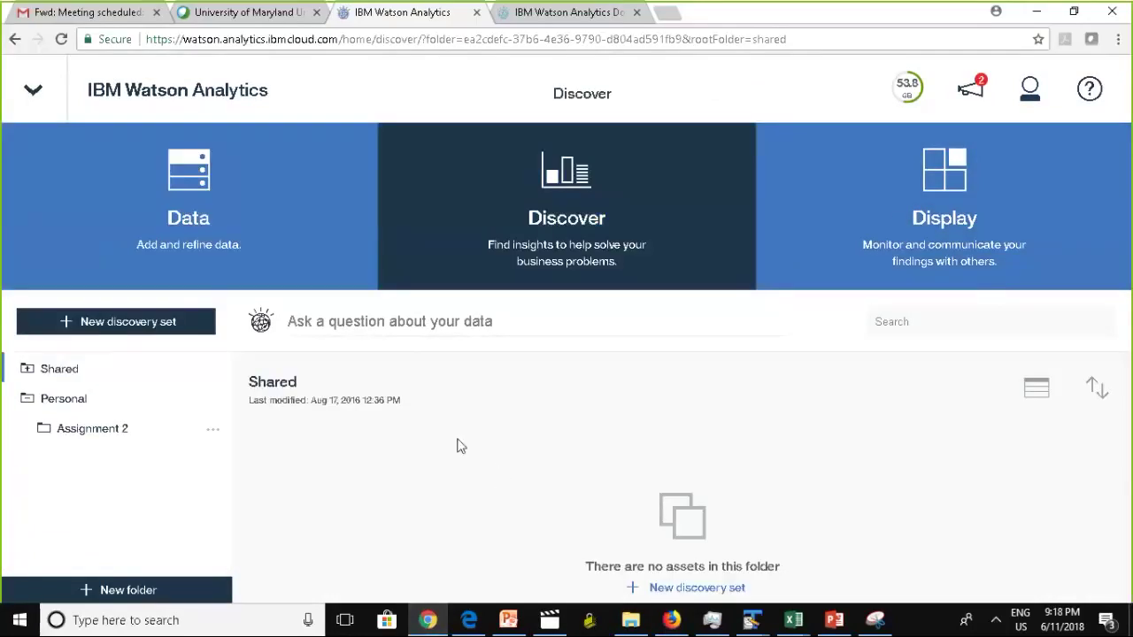
# Step: Return to the Personal folder in Discover and collapse its subfolder list
pyautogui.click(147, 405)
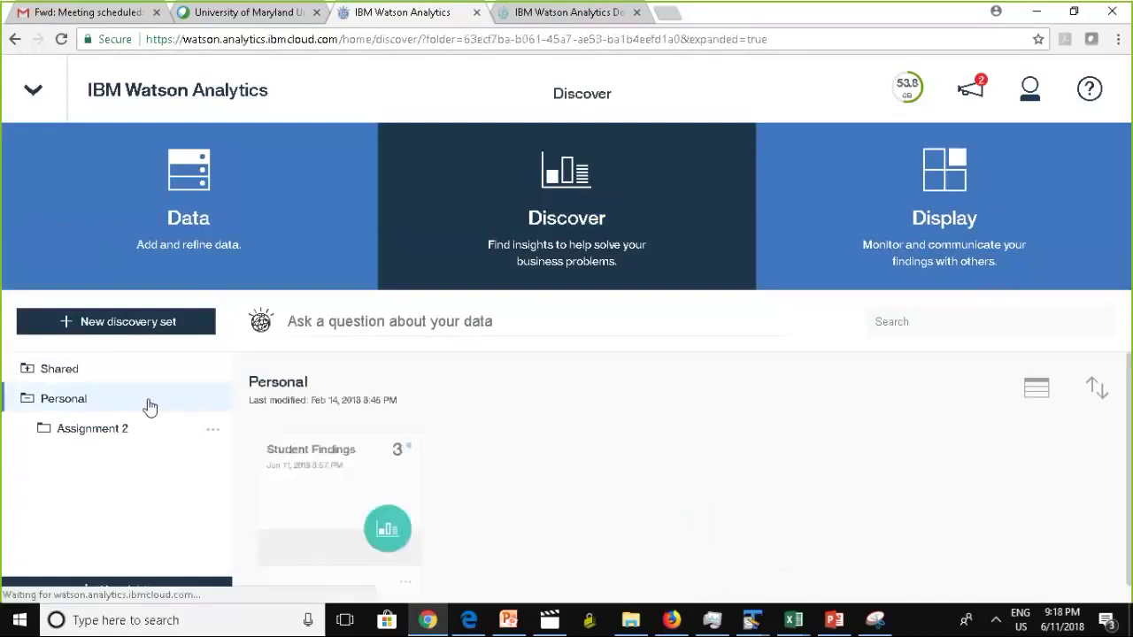
pyautogui.doubleClick(147, 405)
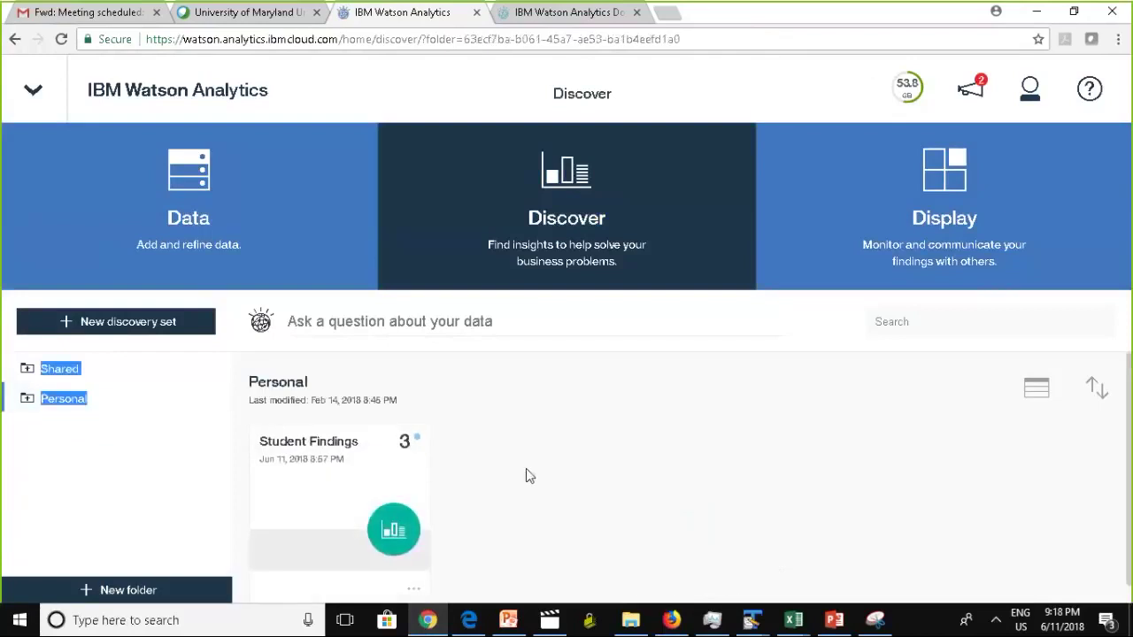
pyautogui.click(601, 496)
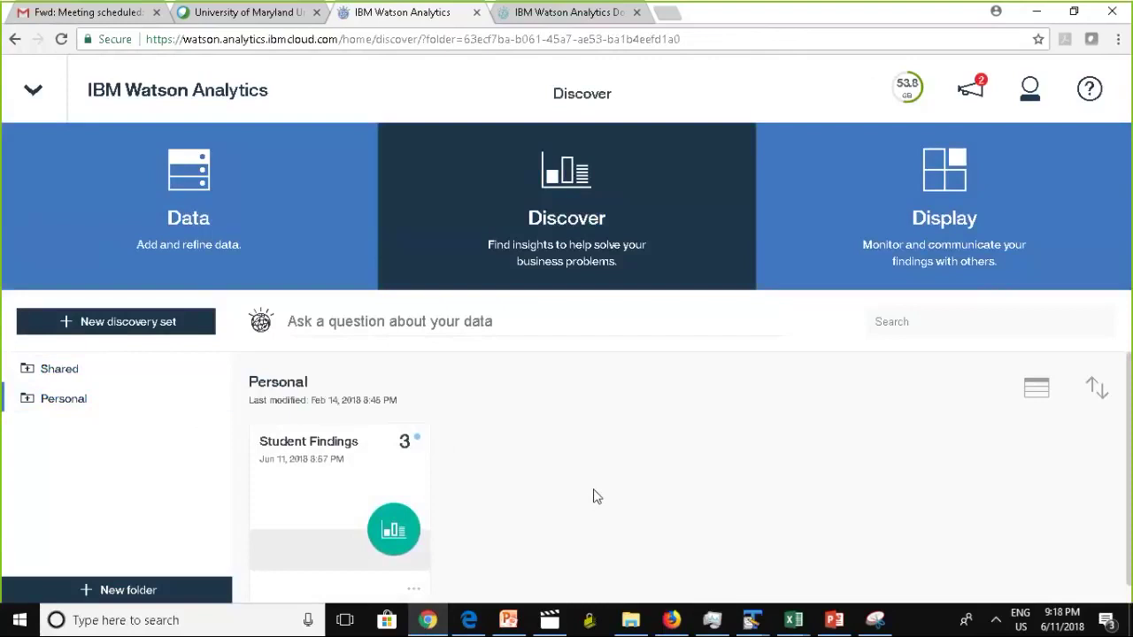
# Step: Switch to the Walkthrough presentation in PowerPoint and show the Useful Resources slide
pyautogui.click(834, 623)
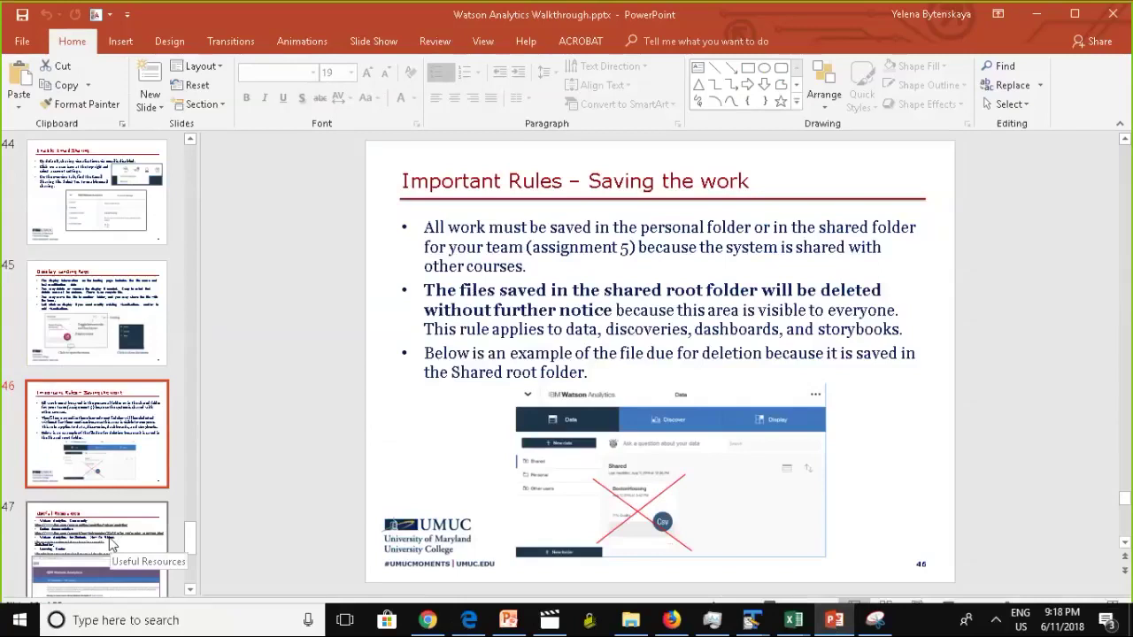
pyautogui.click(110, 544)
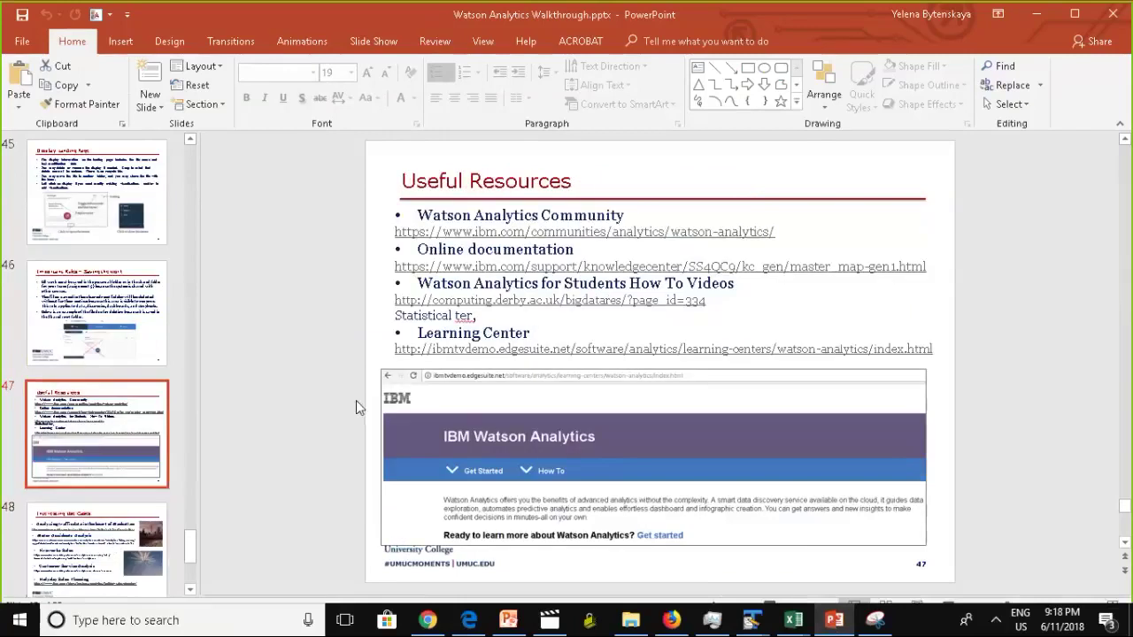